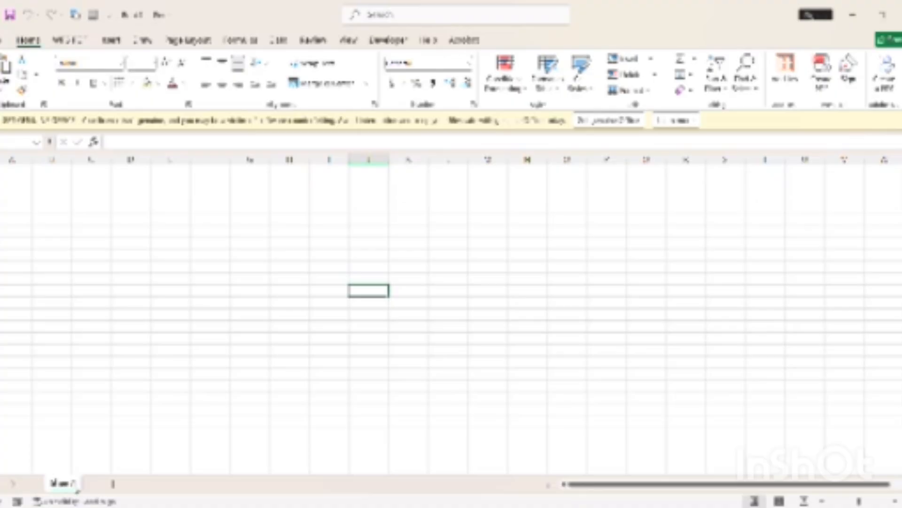
Rename the Sheet1 tab to the MASTER DATA BASE sheet name, fixing a typo
double_click(69, 484)
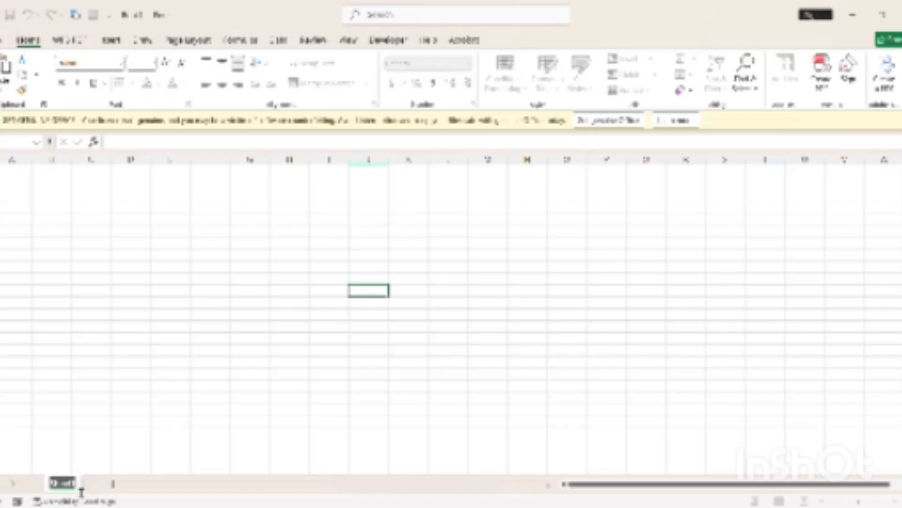
type("MasT")
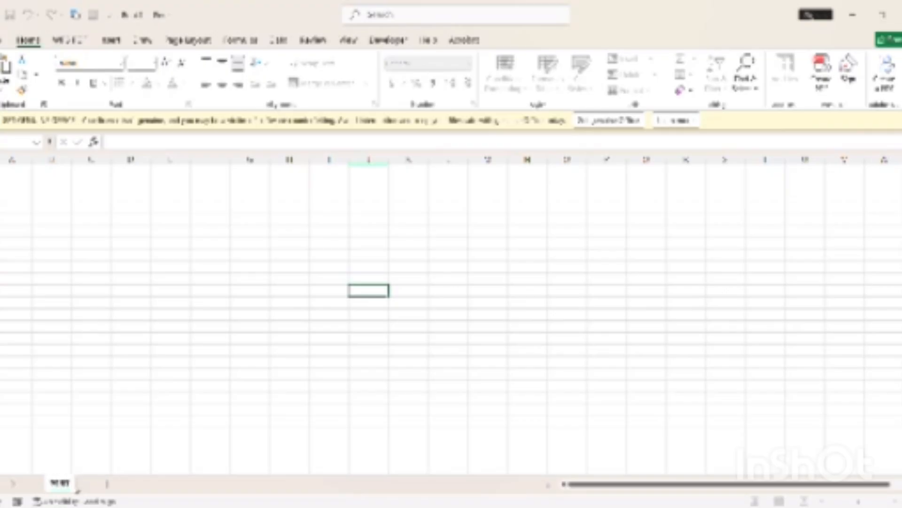
key("BackSpace")
key("BackSpace")
key("BackSpace")
type("ASTER DA")
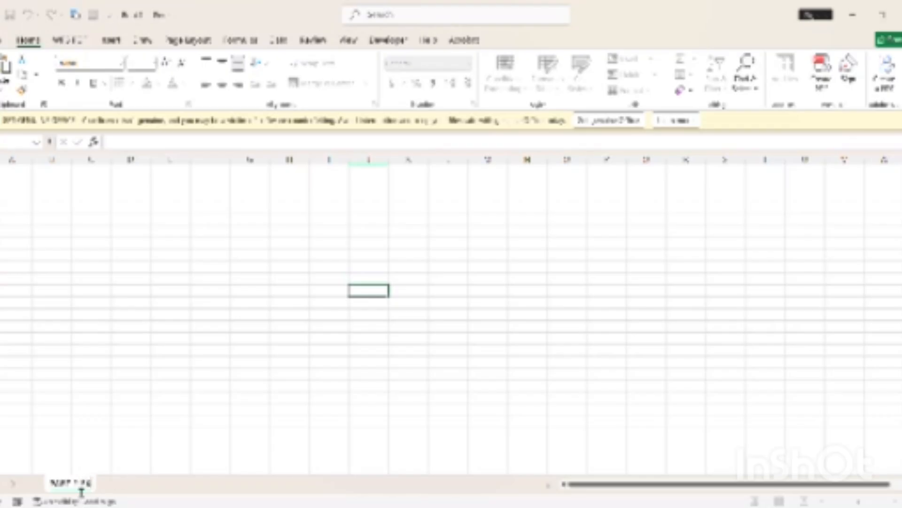
type("TA BASE")
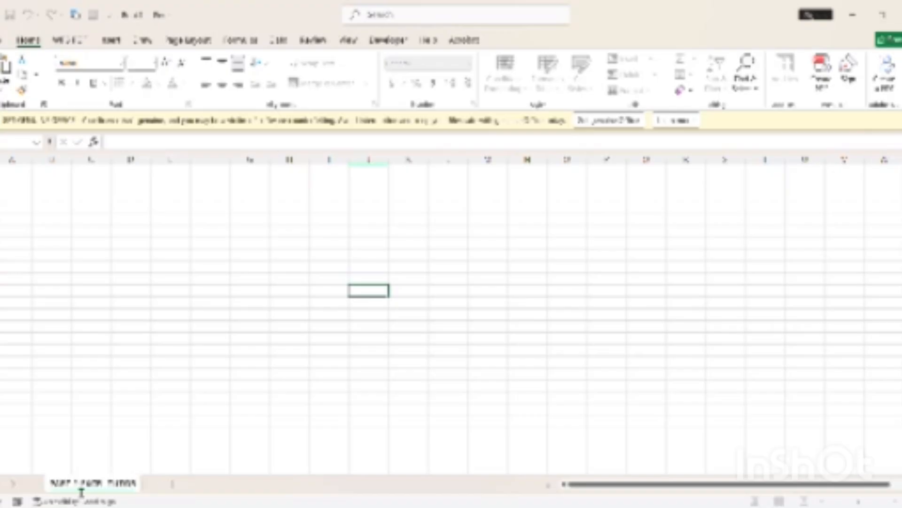
type("IAL")
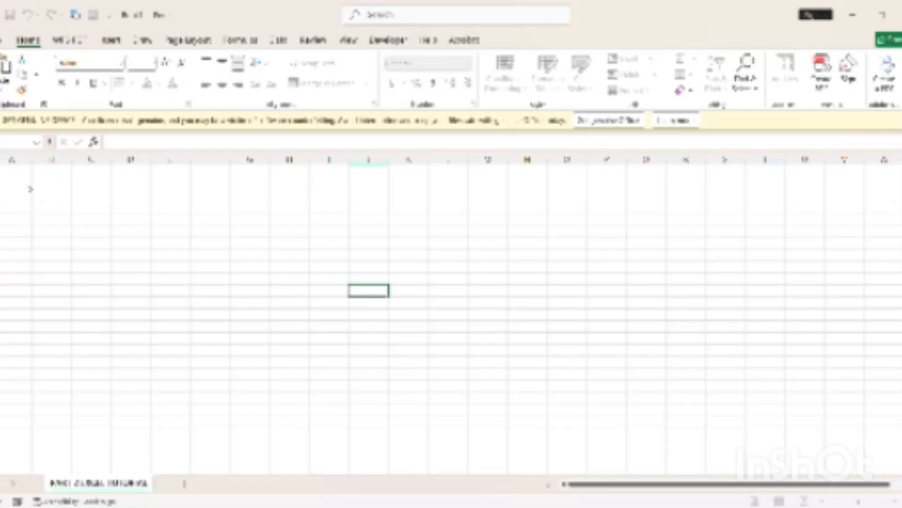
Confirm the new sheet name and zoom in until columns A through L fill the window
left_click(31, 184)
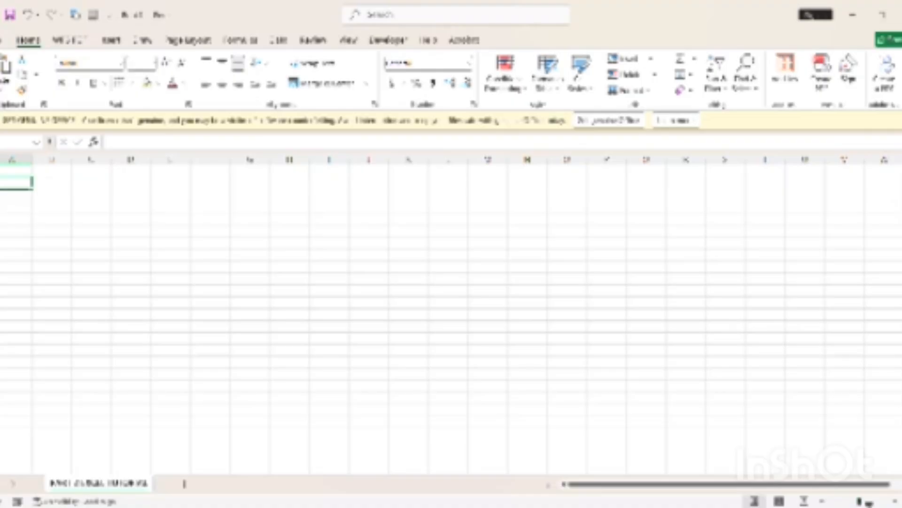
left_click_drag(860, 502, 867, 503)
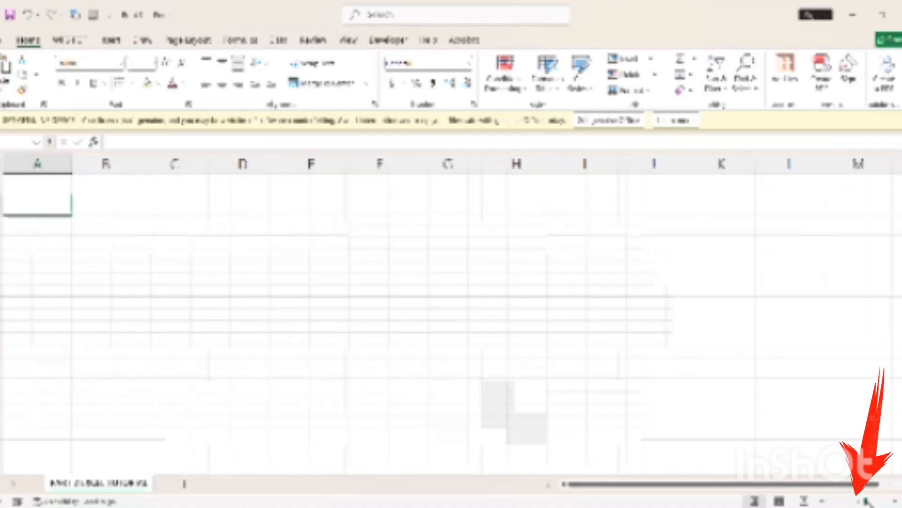
left_click_drag(867, 502, 868, 503)
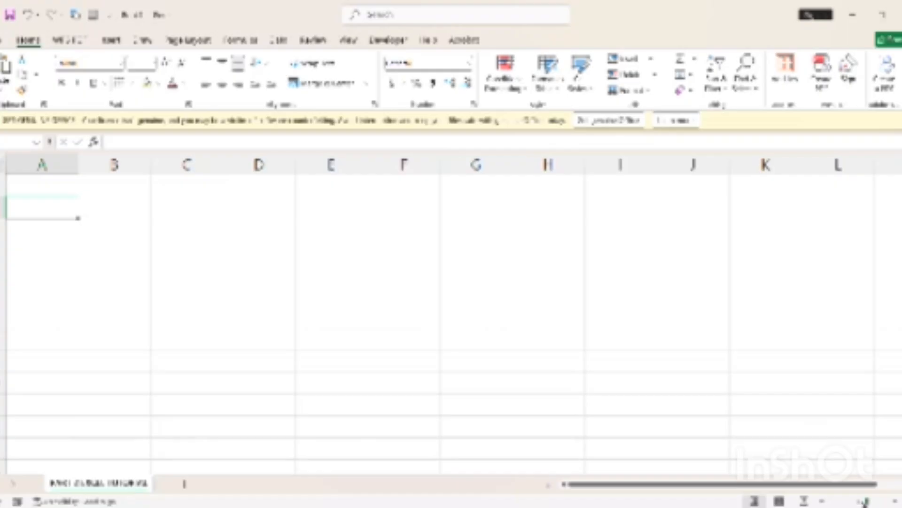
Enter headings S/N, NAME, PHONE NO and ITEM across A3 to D3
left_click(798, 300)
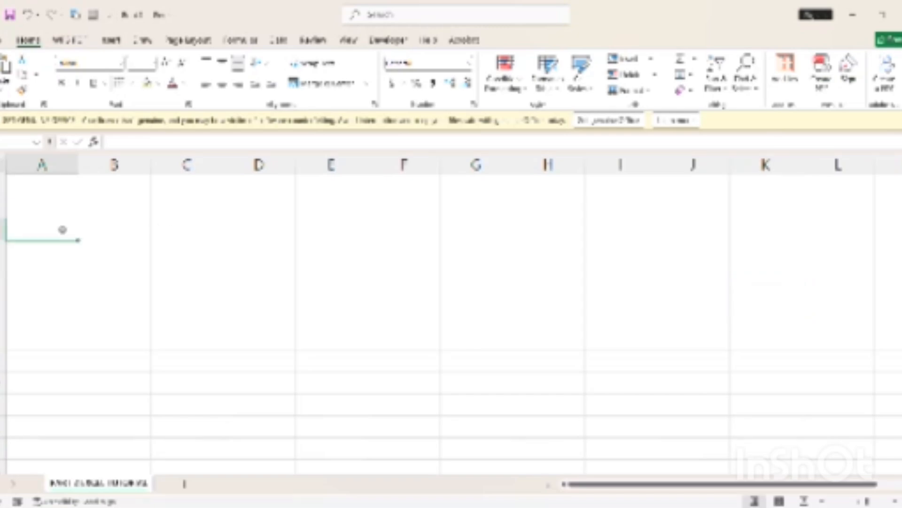
type("S/N")
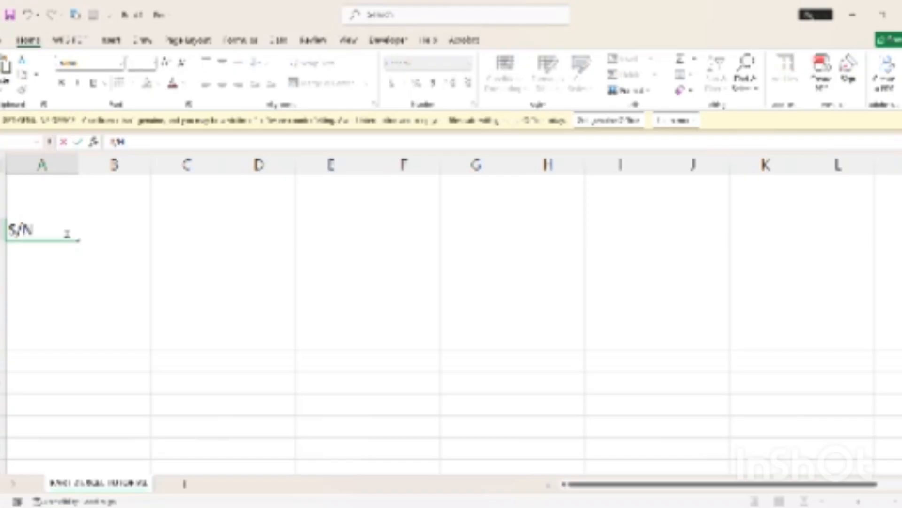
key("Tab")
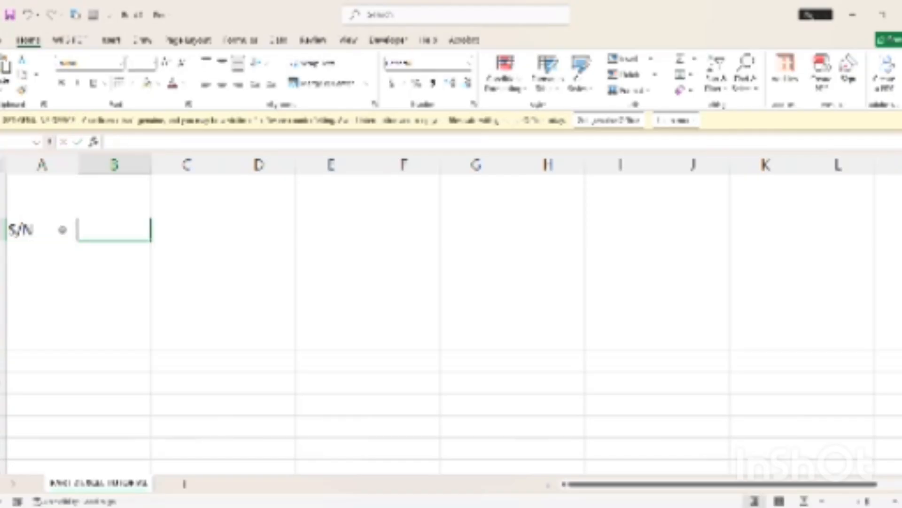
type("NAME")
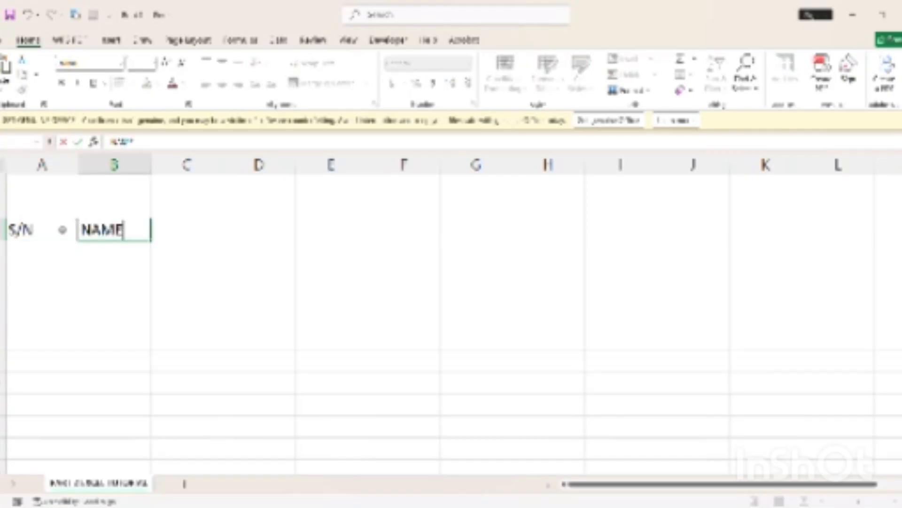
key("Tab")
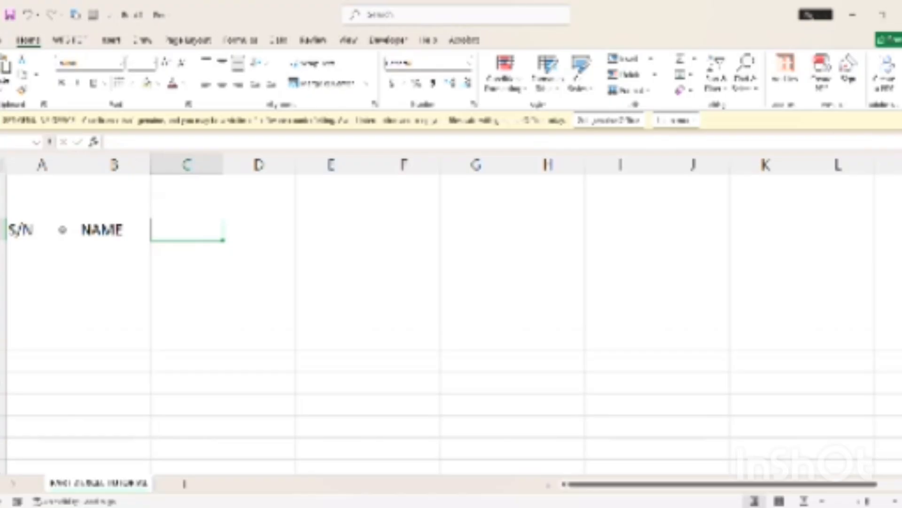
type("PHONE")
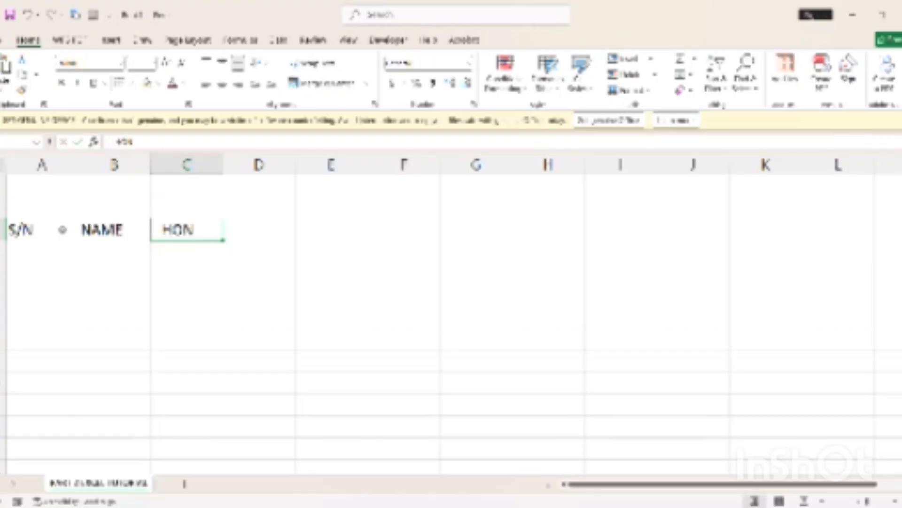
type(" NO")
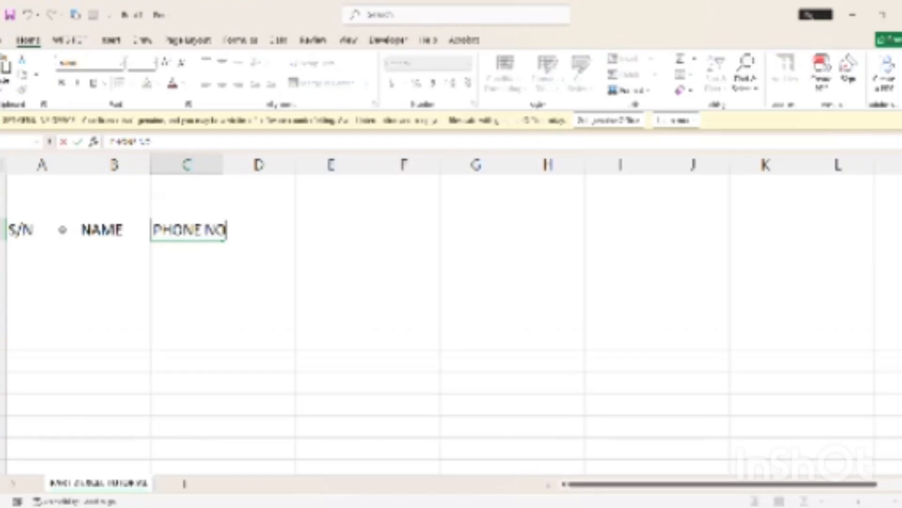
key("Tab")
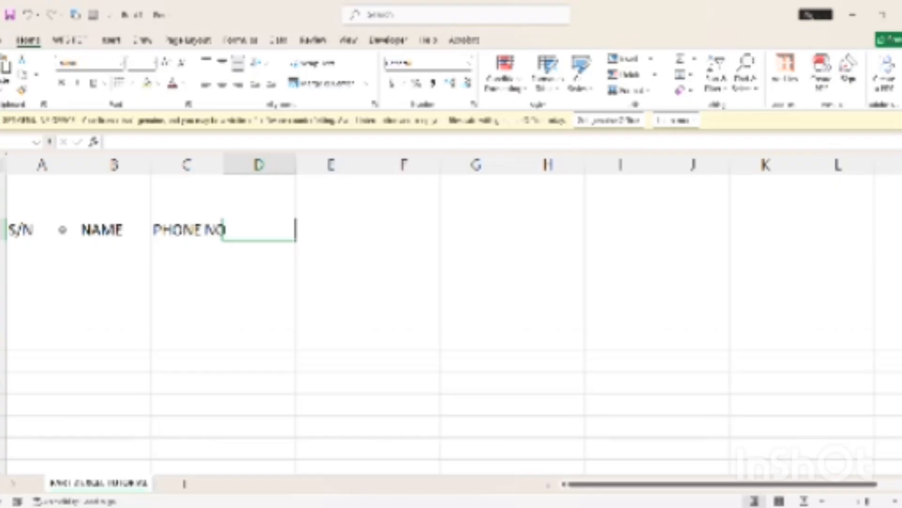
type("ITEM")
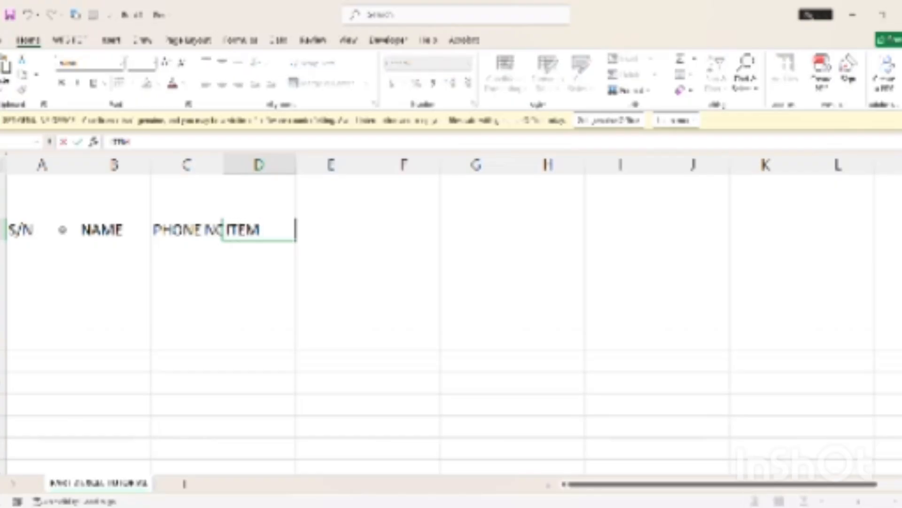
key("Tab")
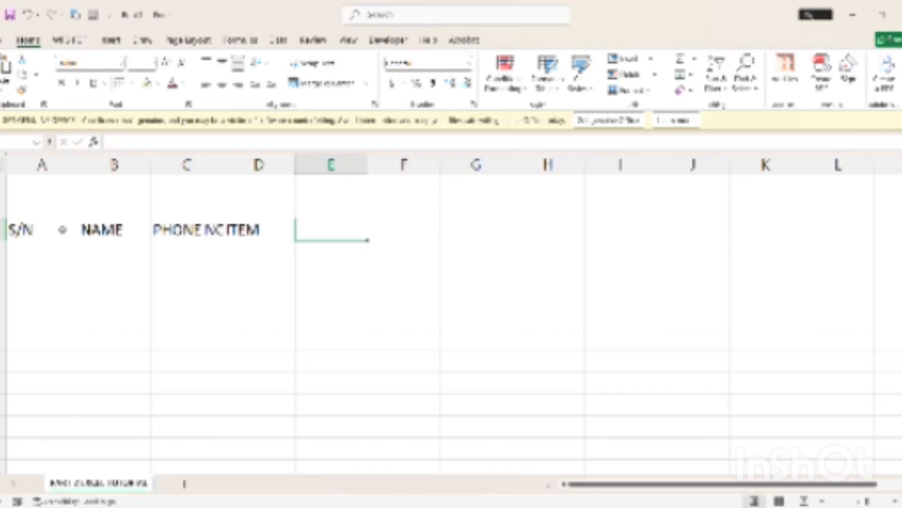
Enter COST PRICE, QTY and TOTAL in E3 to G3
type("DATE")
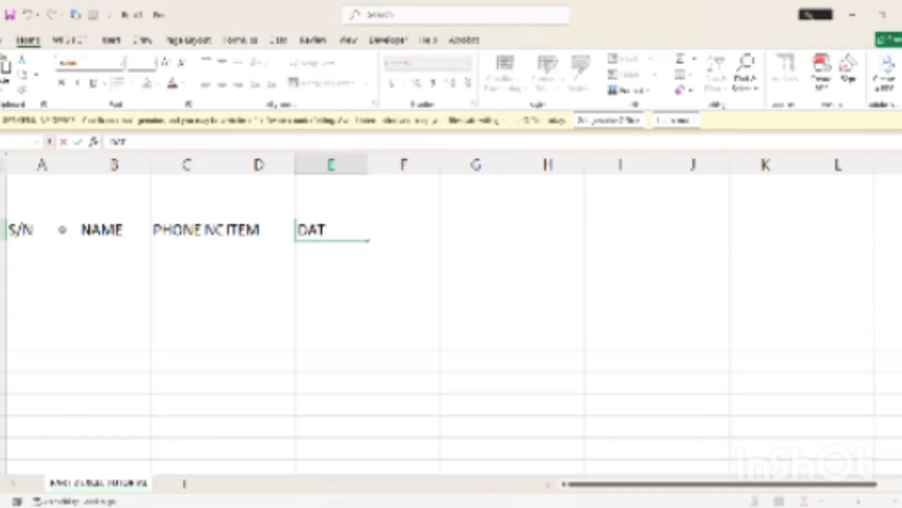
key("BackSpace")
key("BackSpace")
key("BackSpace")
key("BackSpace")
type("COST PRICE")
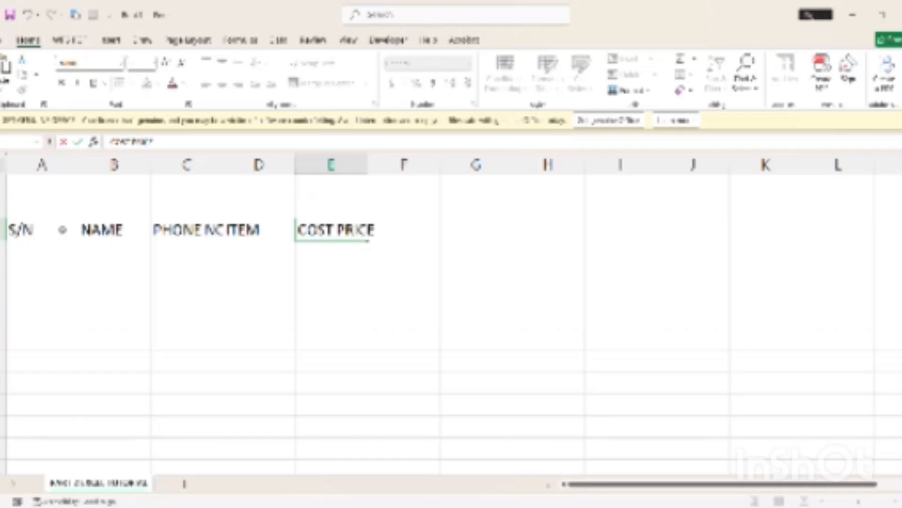
key("Tab")
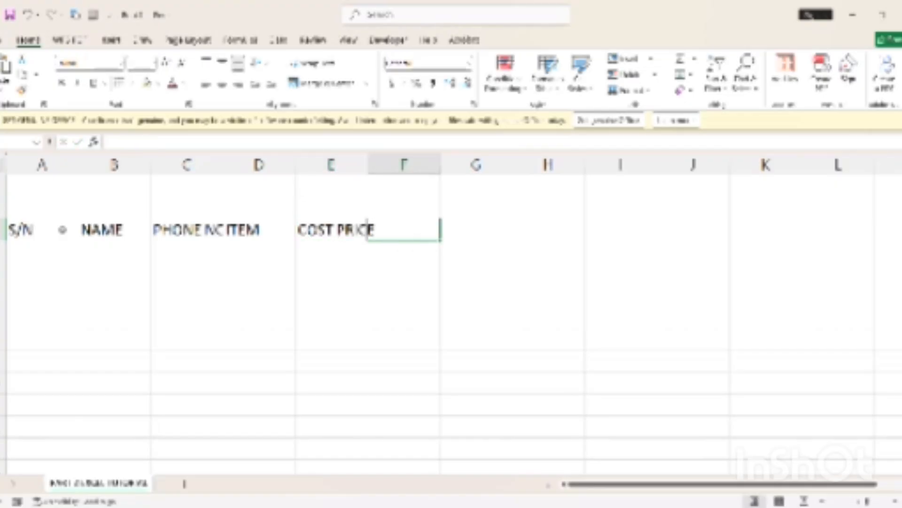
type("QTY")
key("Tab")
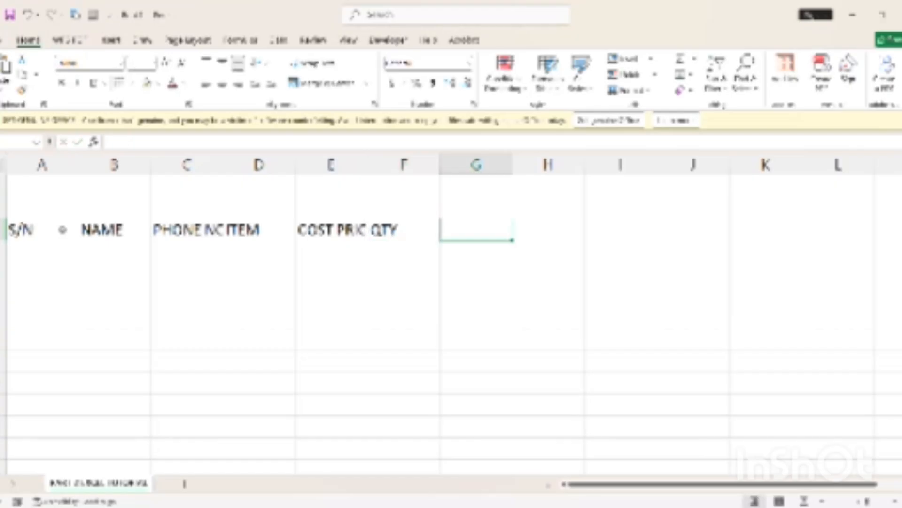
type("TOTAL")
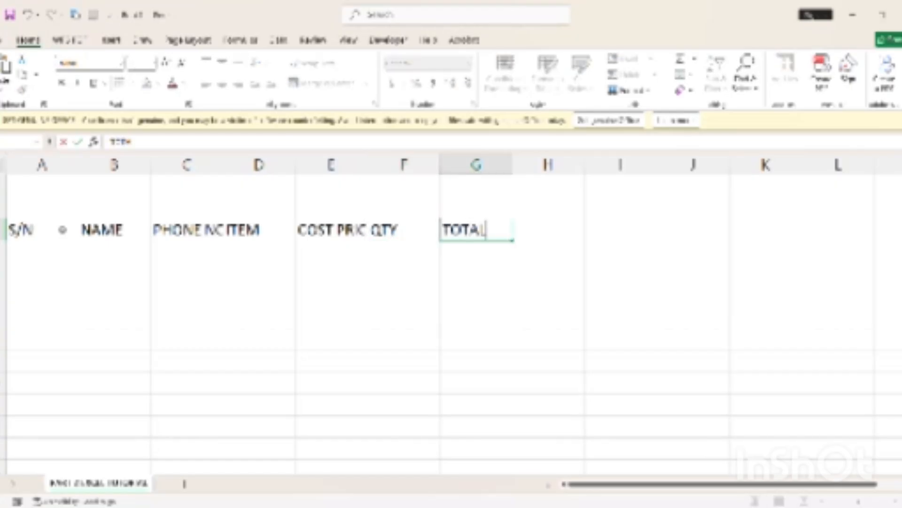
key("Tab")
Re-enter S/N in A3 and complete DATE OF PURCHASE in H3
type("D")
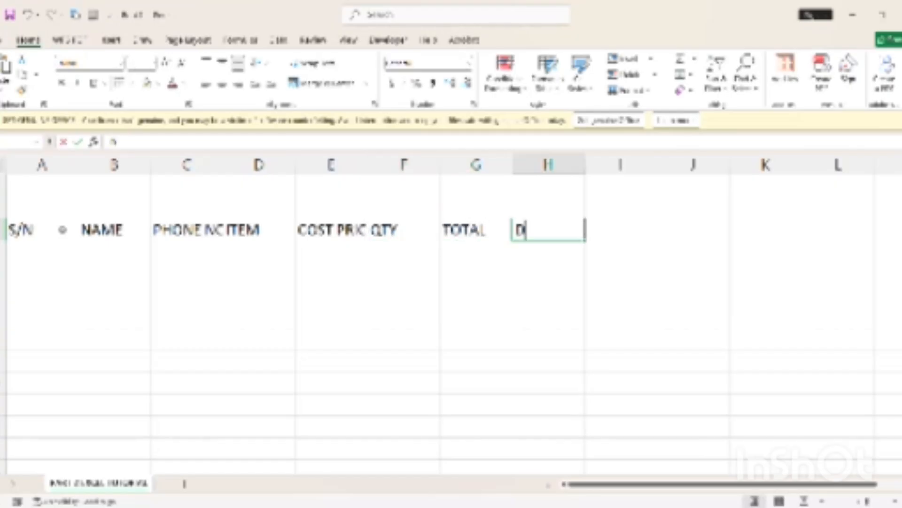
key("Return")
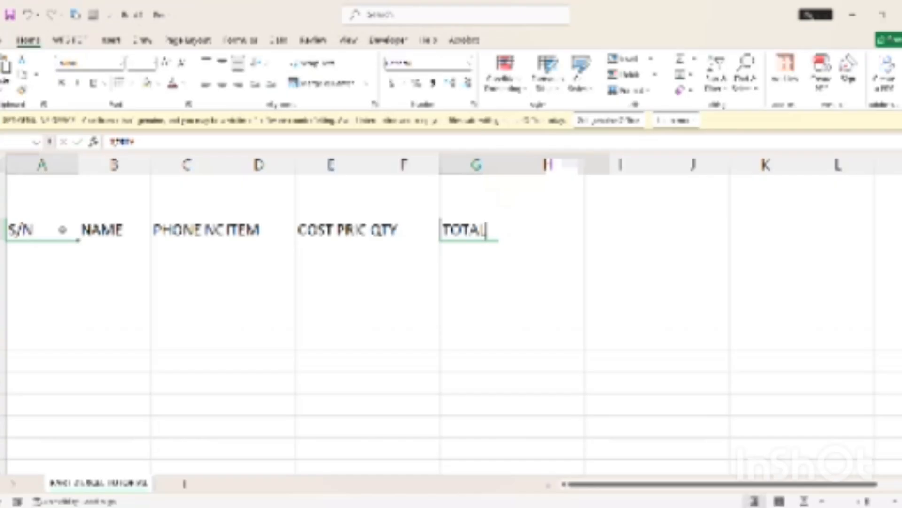
type("AD")
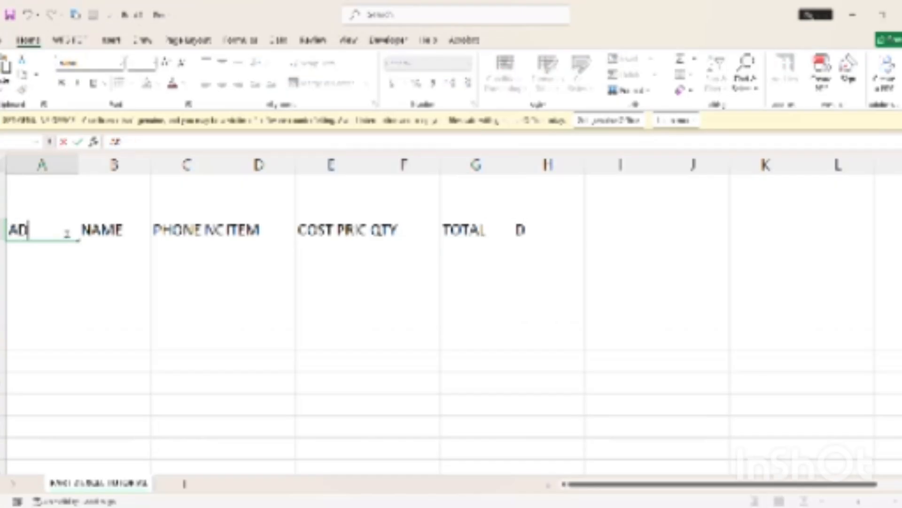
key("BackSpace")
key("BackSpace")
type("S/N")
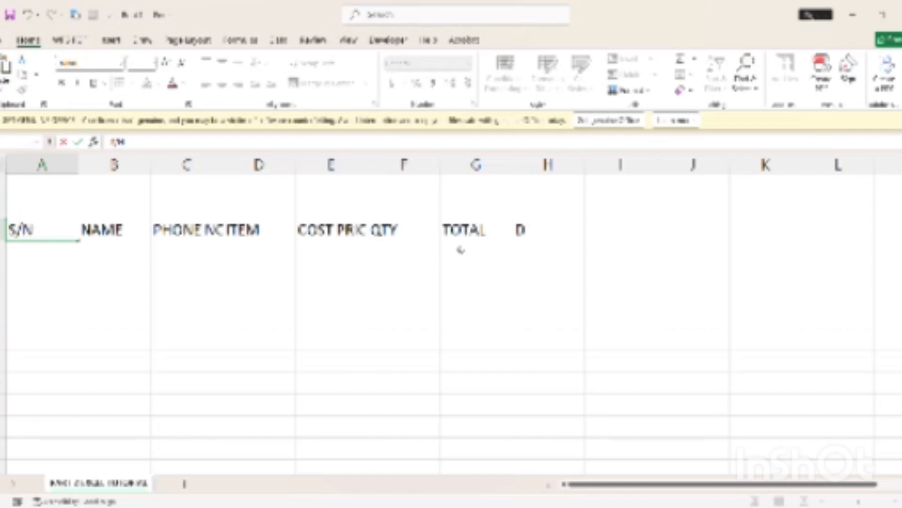
left_click(520, 233)
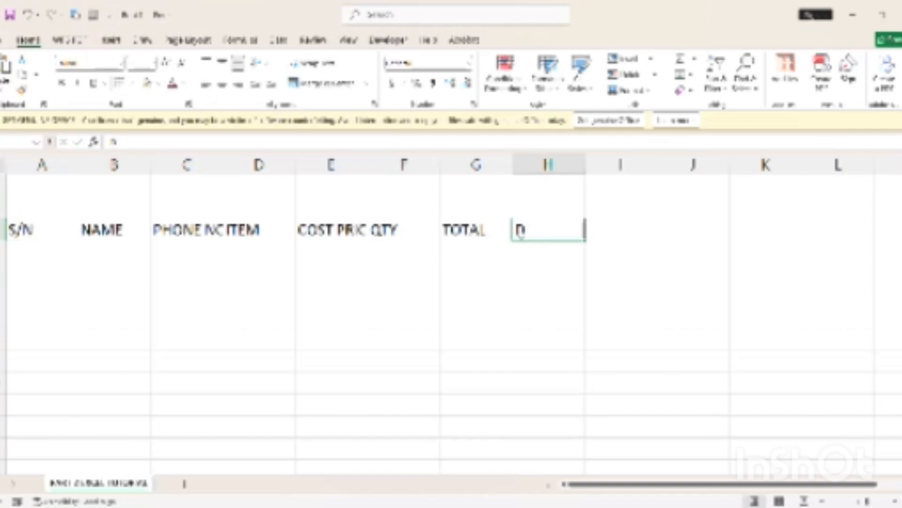
double_click(520, 233)
type("ATE OF")
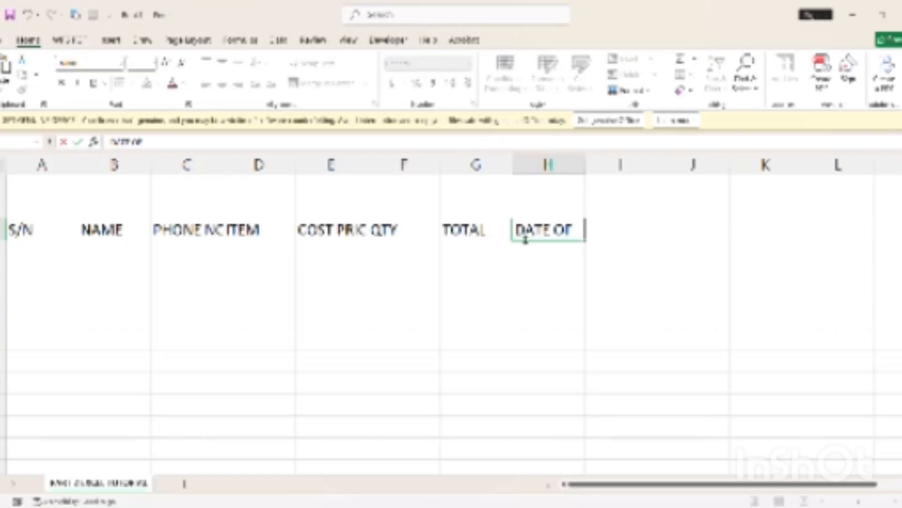
type(" P")
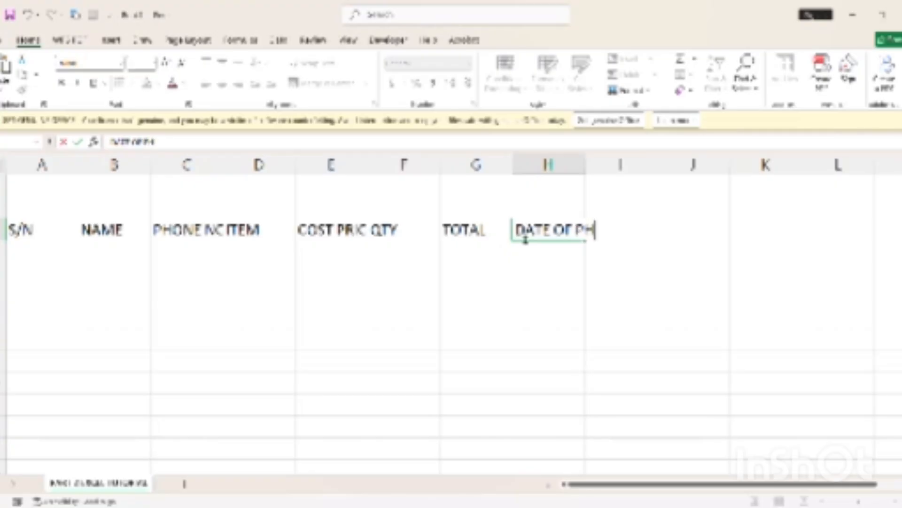
type("URC")
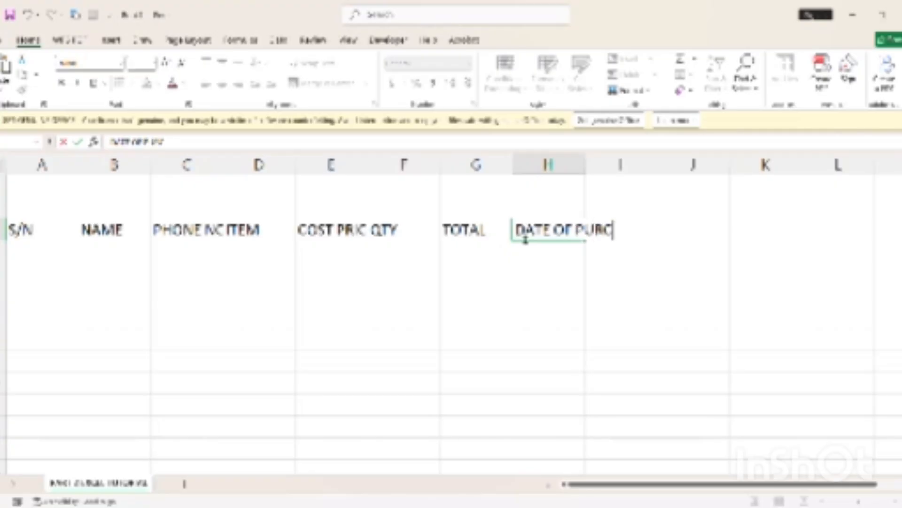
type("HASE")
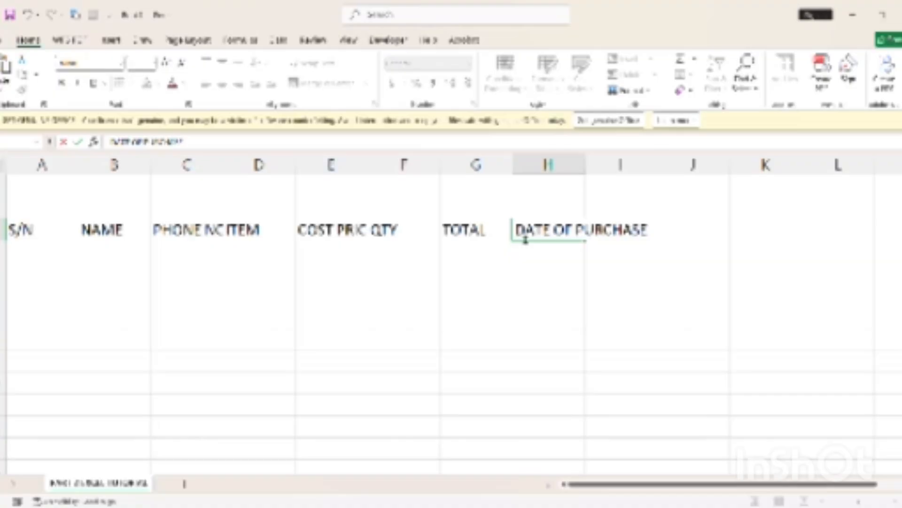
left_click(519, 335)
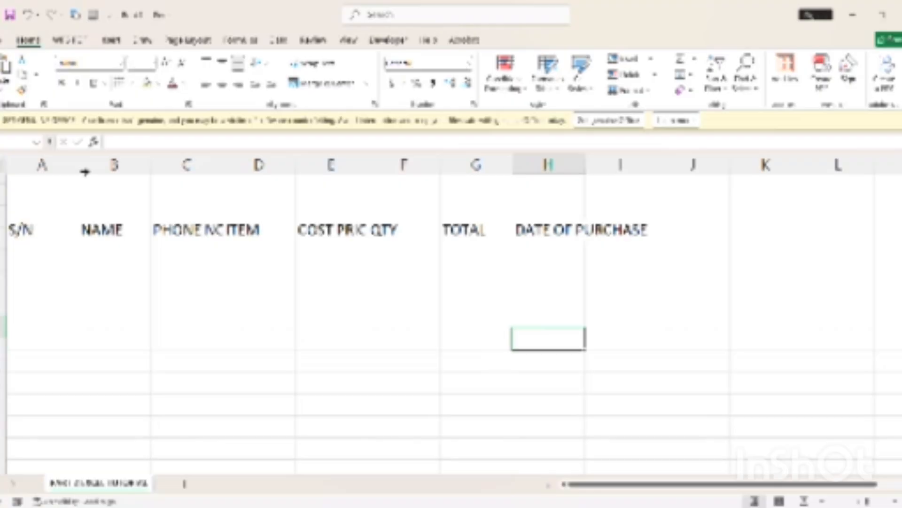
left_click(25, 230)
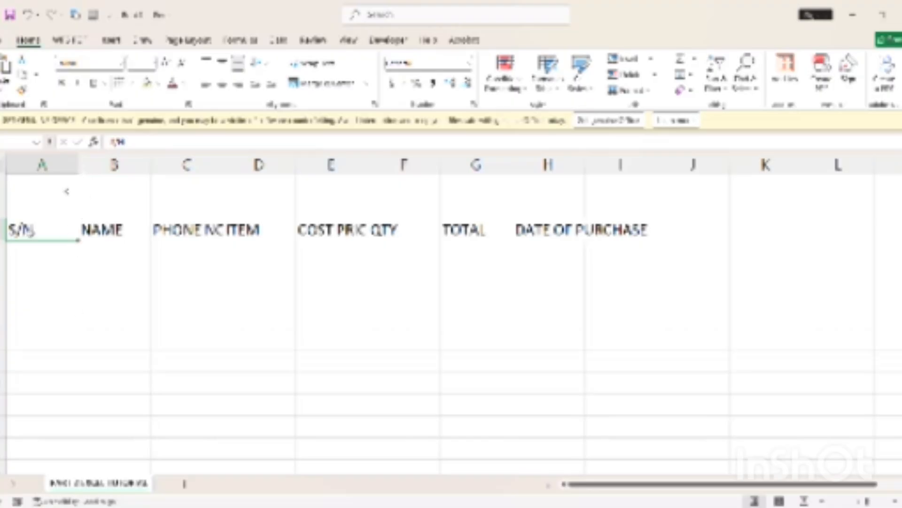
left_click(59, 170)
Narrow column A and AutoFit columns C, E and H to PHONE NO, COST PRICE, DATE OF PURCHASE
left_click_drag(70, 171, 51, 177)
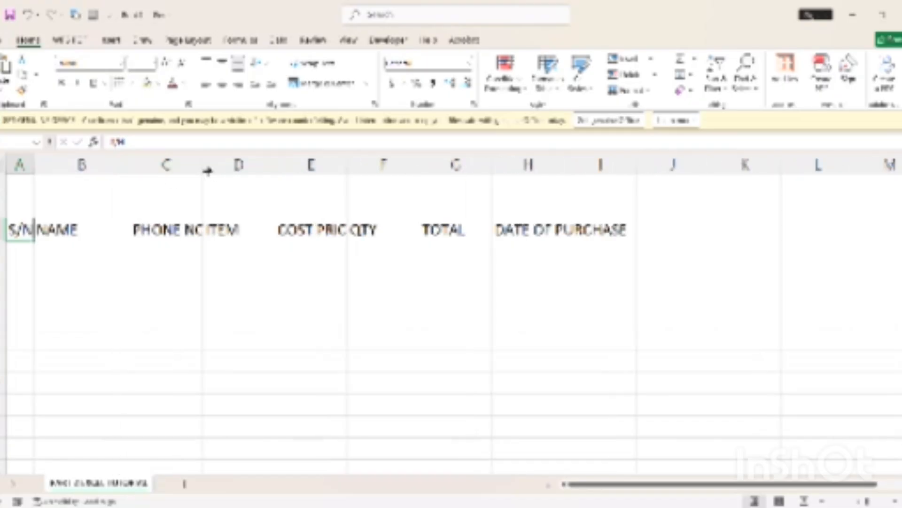
double_click(207, 170)
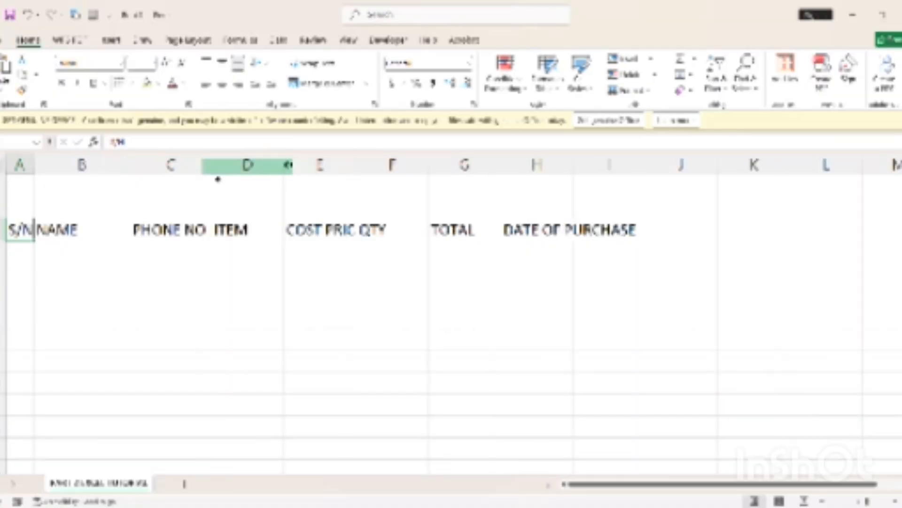
double_click(358, 166)
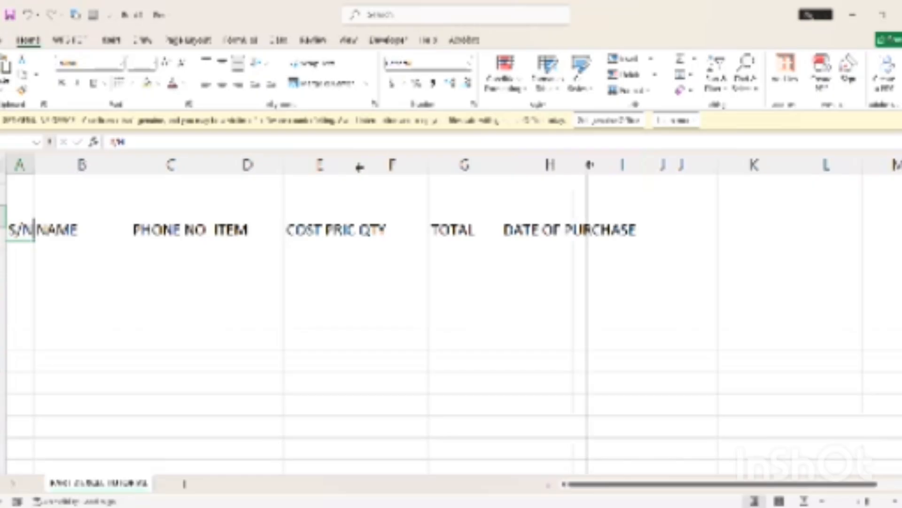
double_click(586, 165)
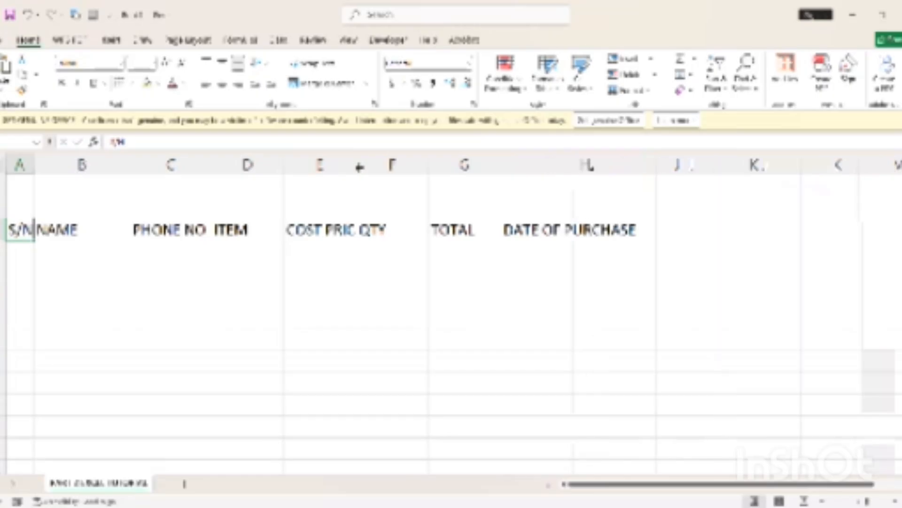
double_click(360, 167)
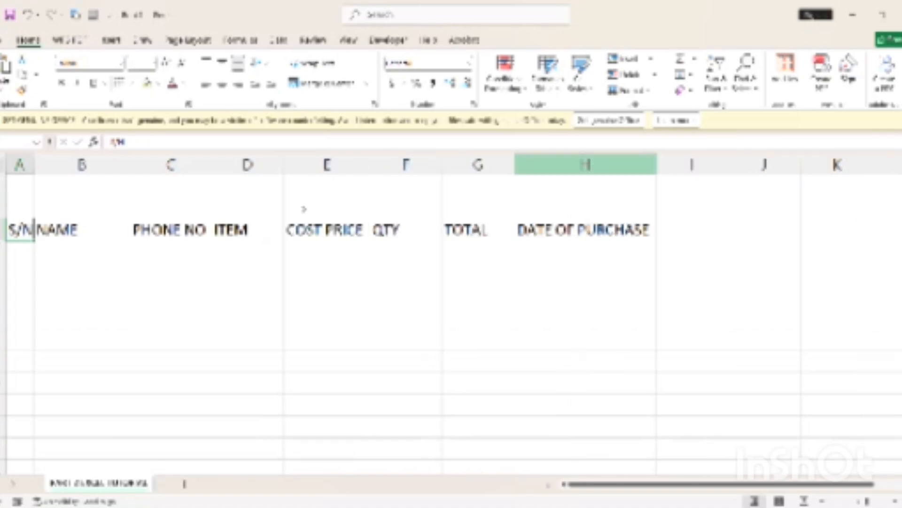
left_click(2, 231)
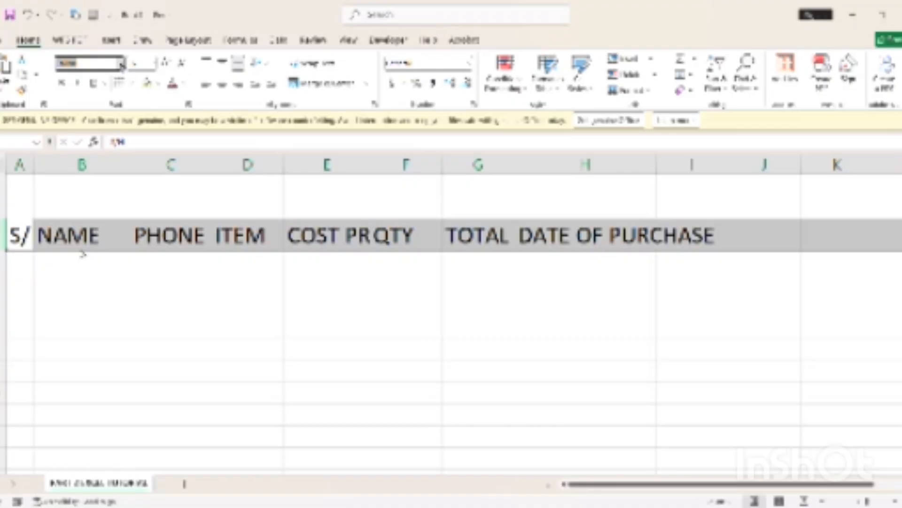
Set the row 3 headings to a larger sans-serif font at size 12
key("Return")
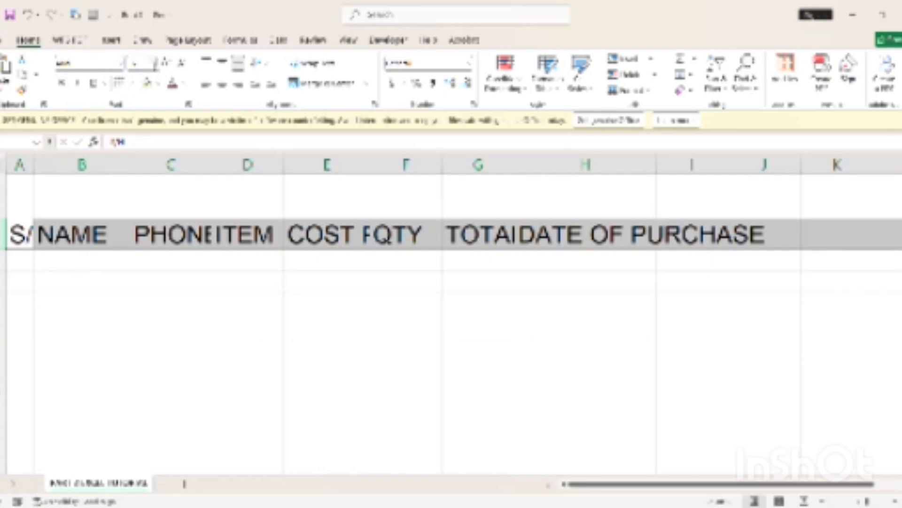
left_click(141, 62)
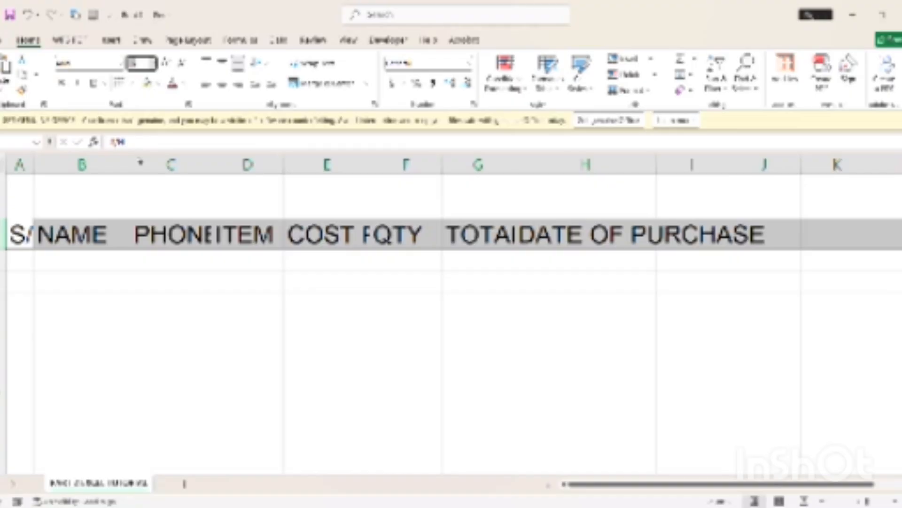
left_click(140, 162)
left_click(145, 68)
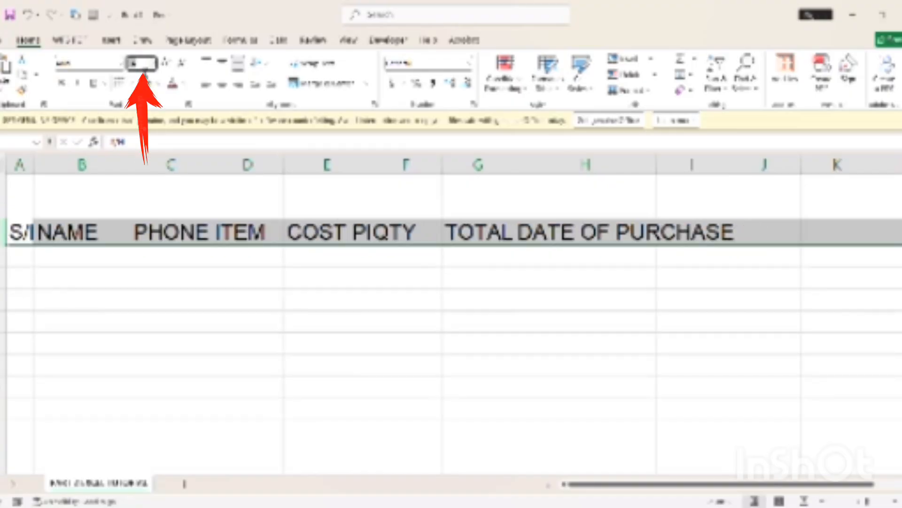
key("BackSpace")
type("12")
key("Return")
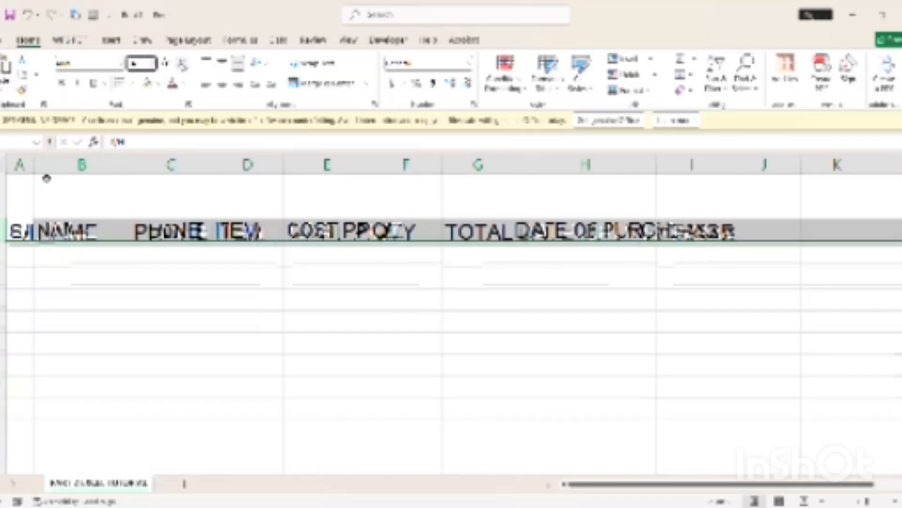
left_click(22, 210)
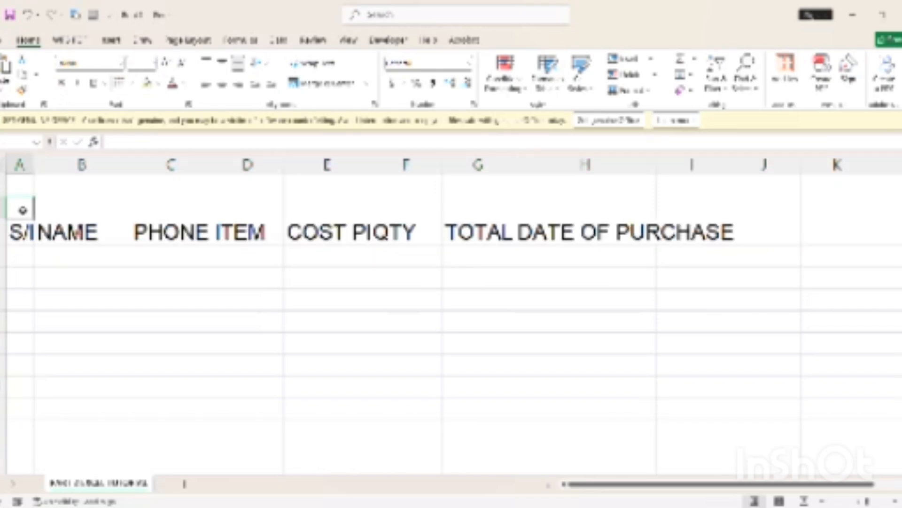
Merge and centre A2:I2 and enter the title CUSTOMER INFO
left_click_drag(22, 210, 689, 212)
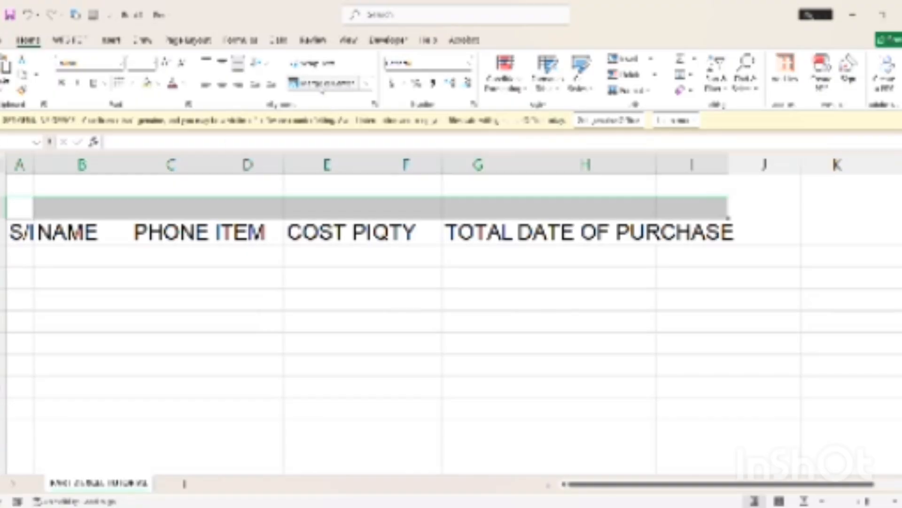
left_click(322, 89)
type("CU")
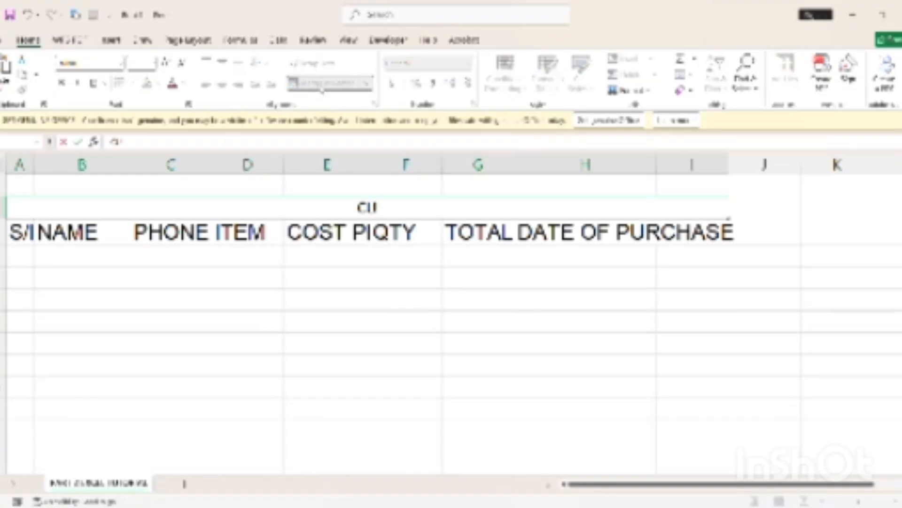
type("STO")
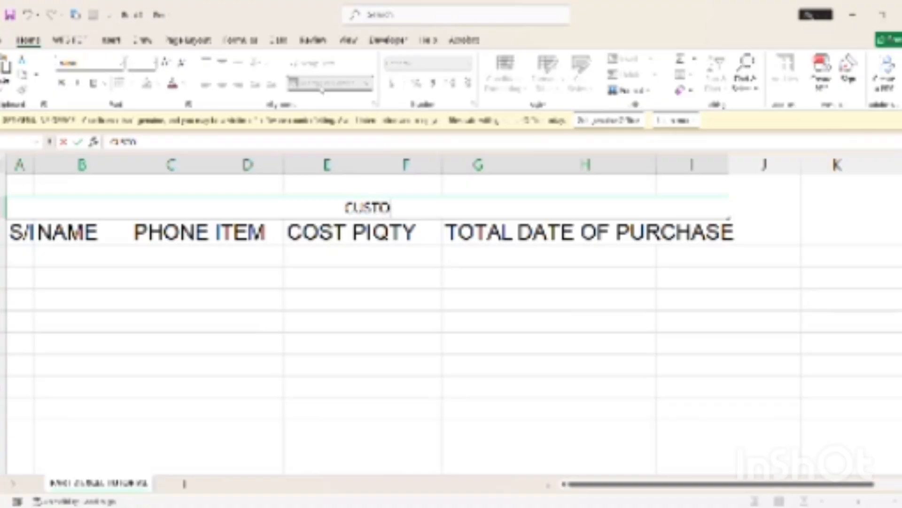
type("MER")
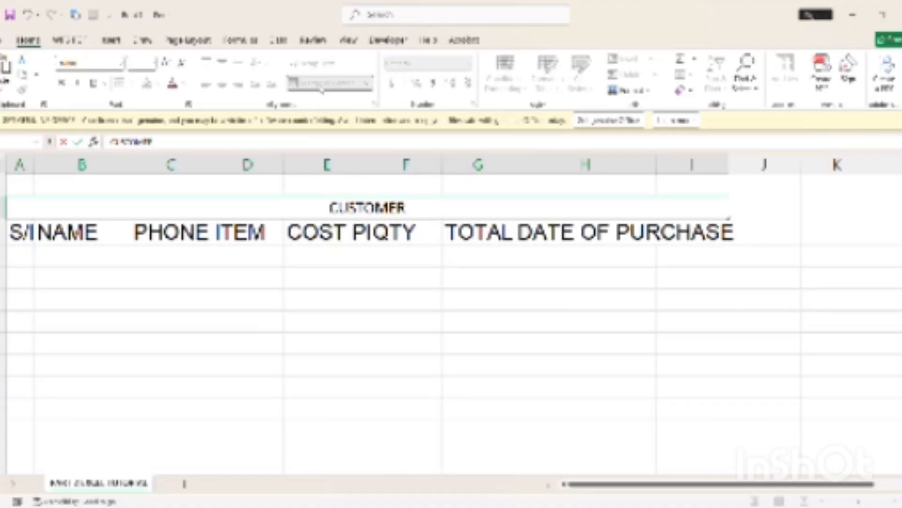
type(" INFO")
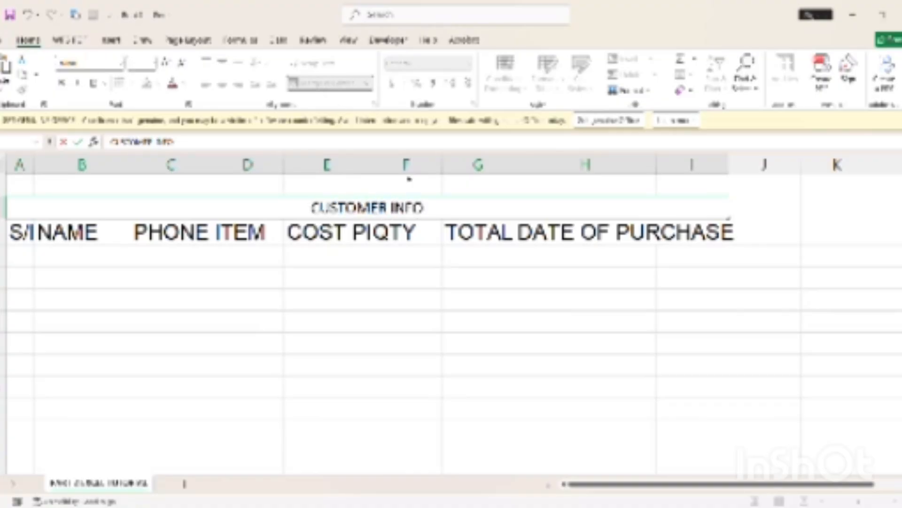
left_click(446, 300)
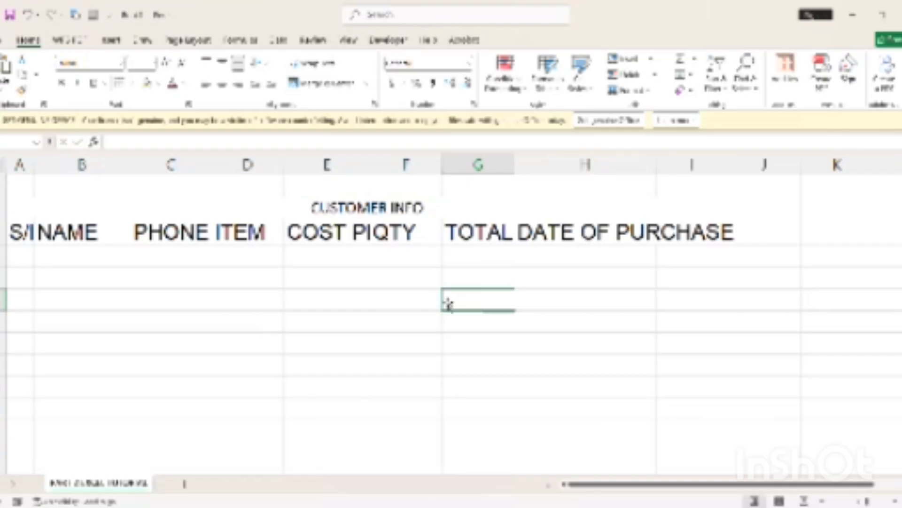
left_click(392, 209)
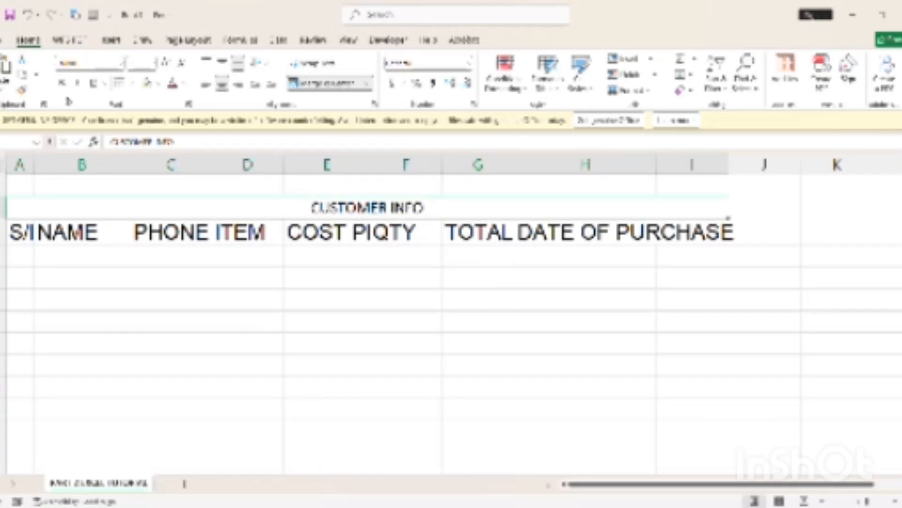
Toggle italics on the CUSTOMER INFO title and check its look
left_click(78, 83)
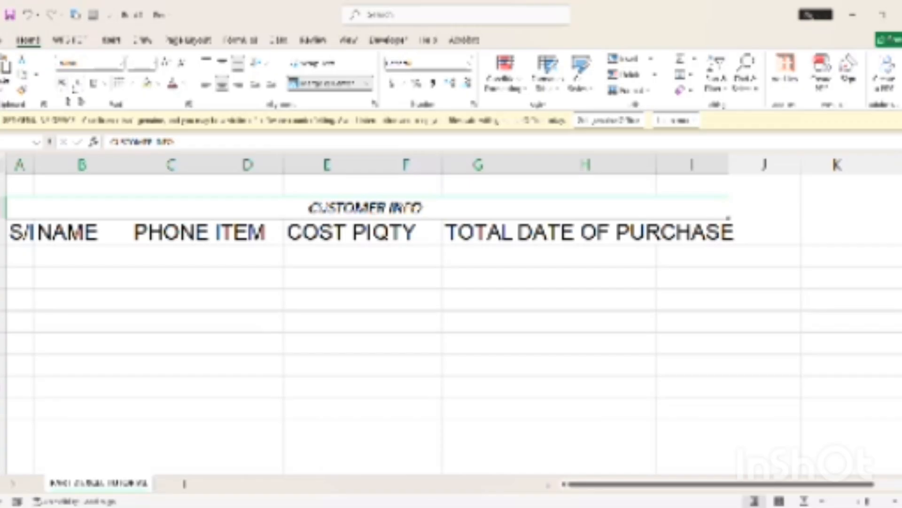
left_click(77, 83)
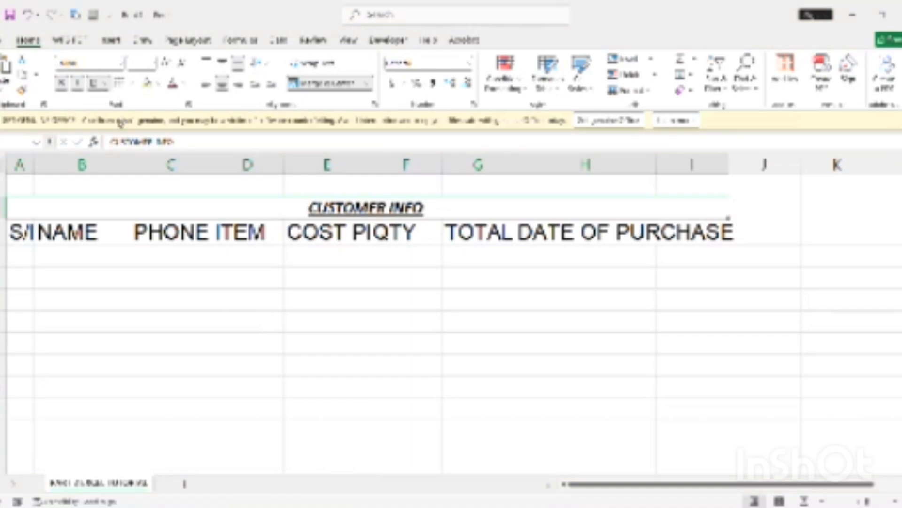
left_click(355, 295)
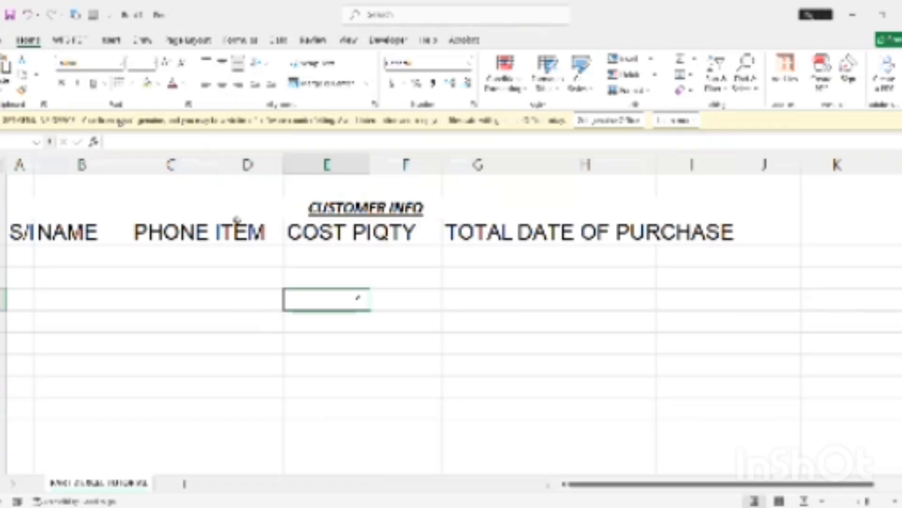
left_click(251, 208)
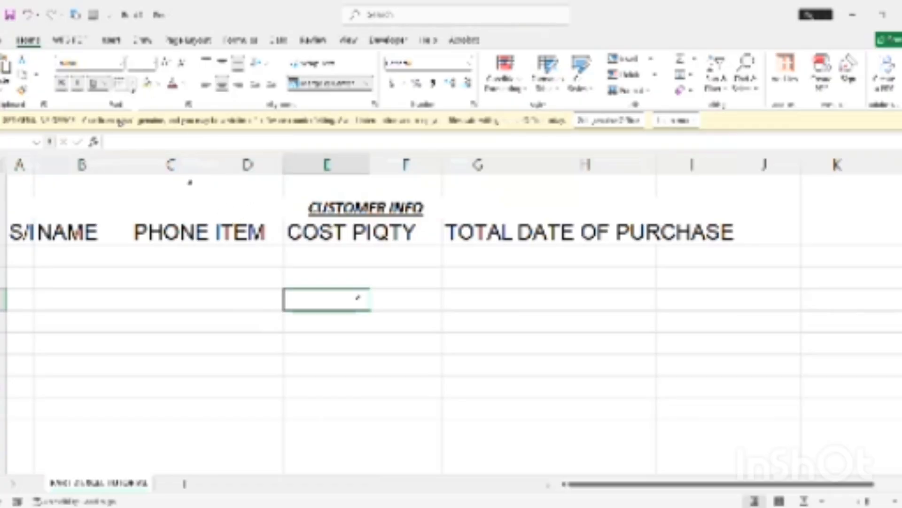
Apply a thick outside border around the merged CUSTOMER INFO title cell
left_click(132, 86)
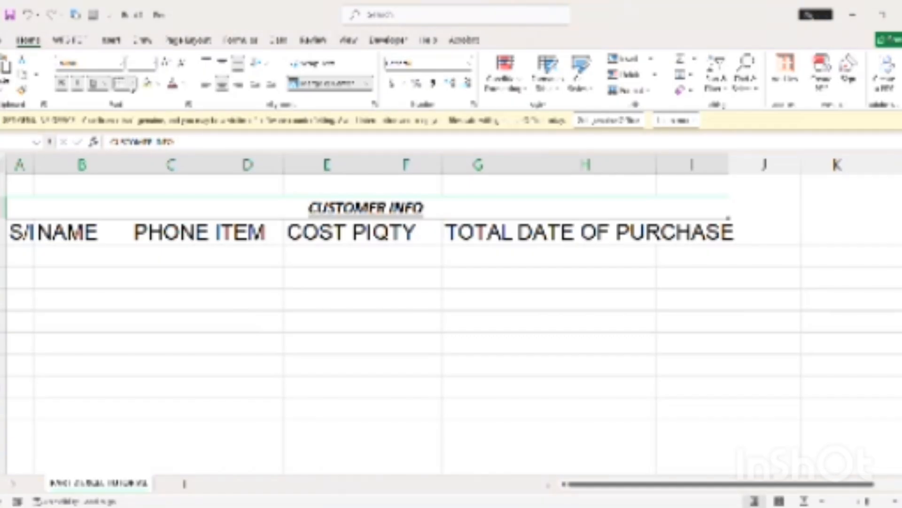
left_click(158, 244)
left_click(133, 86)
left_click(150, 191)
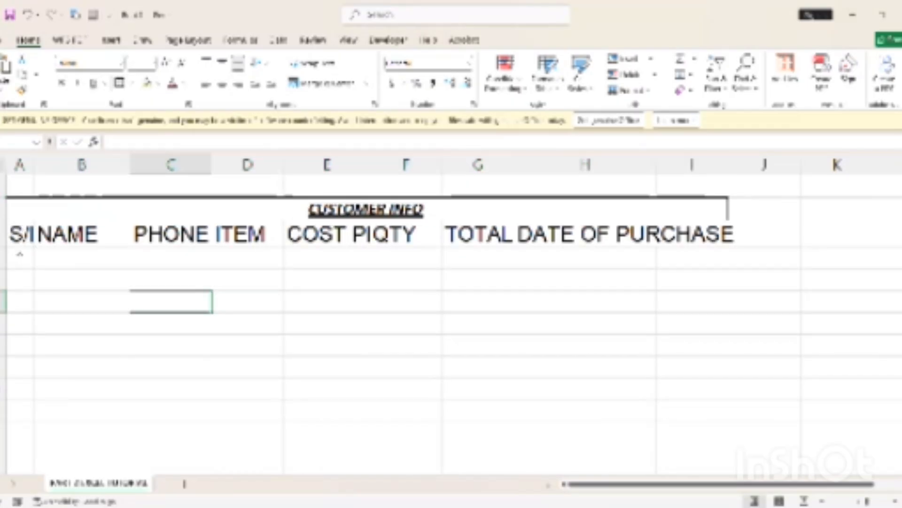
left_click_drag(23, 235, 264, 235)
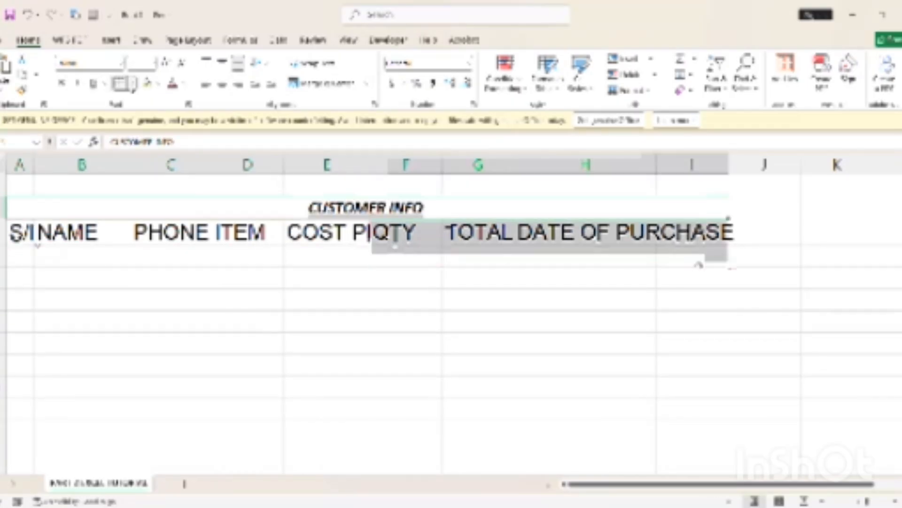
left_click_drag(699, 265, 701, 245)
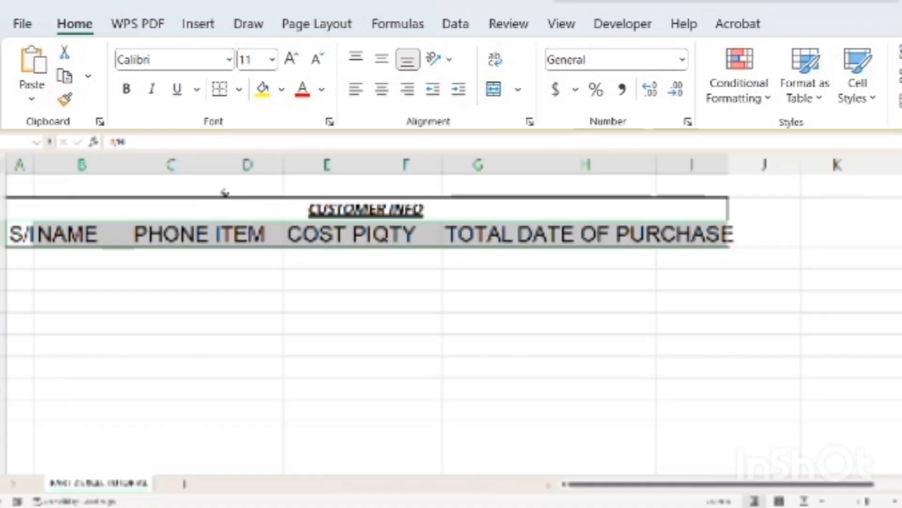
left_click(216, 205)
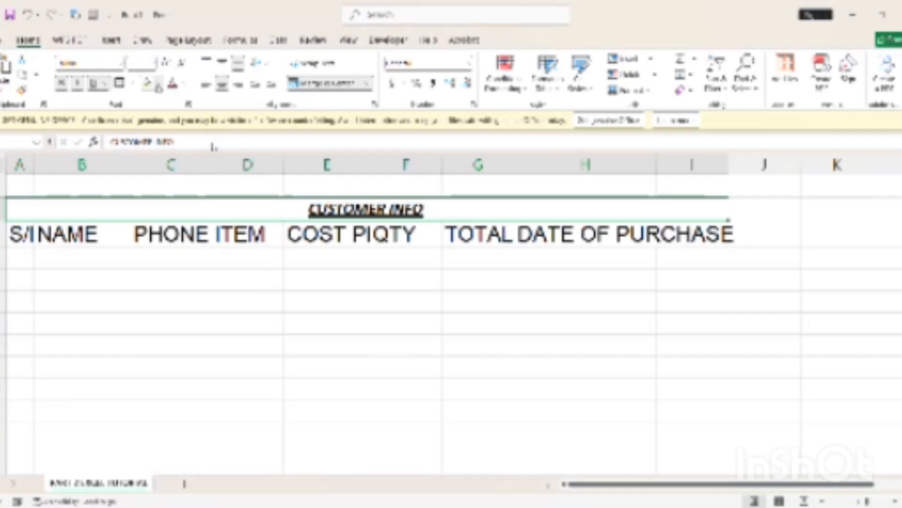
Give the CUSTOMER INFO title cell a light blue fill and green text
left_click(221, 183)
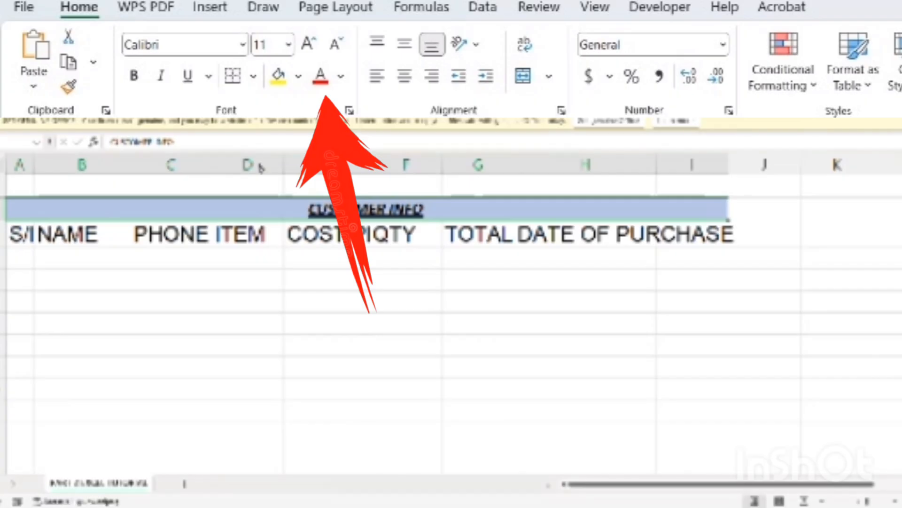
left_click(298, 168)
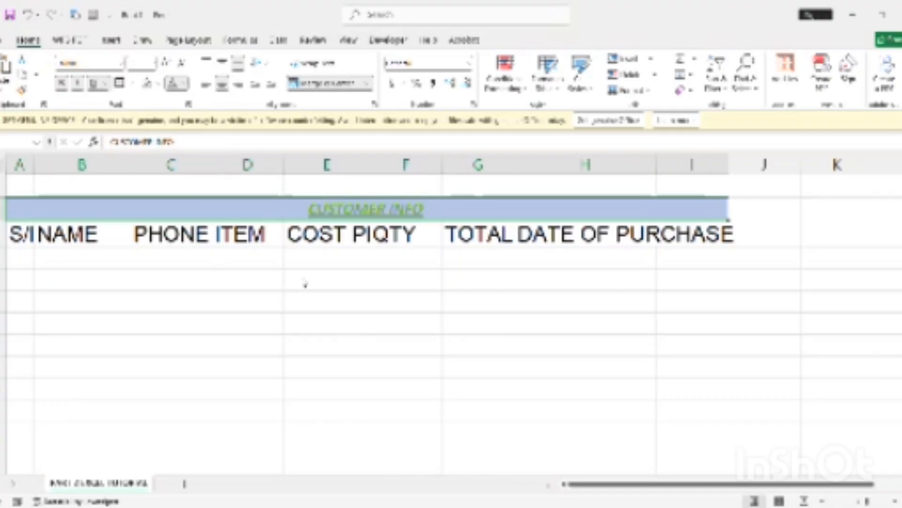
left_click(229, 301)
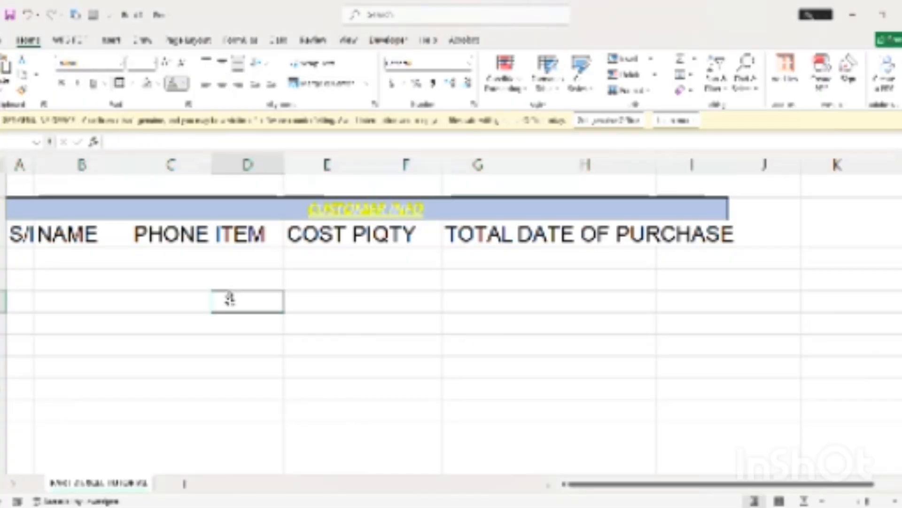
left_click(372, 208)
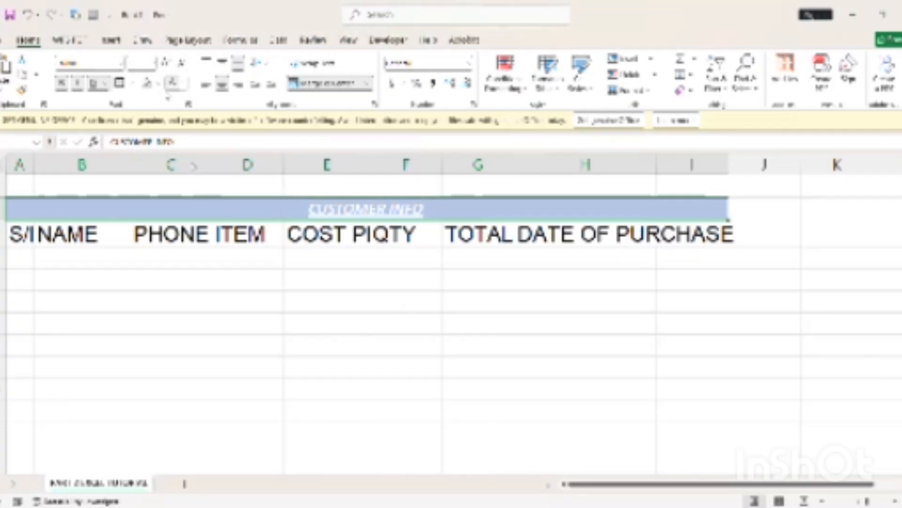
left_click(320, 280)
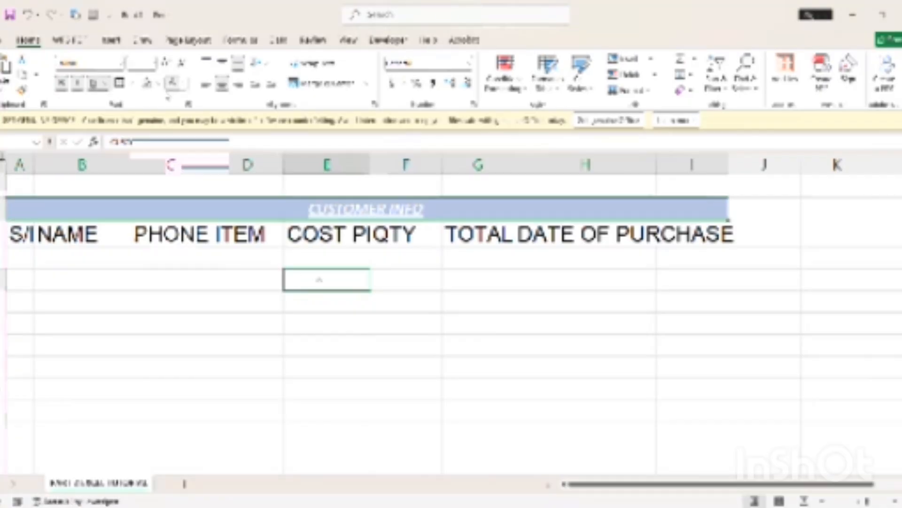
AutoFit columns A, B, C, E, G and H to their heading text
double_click(35, 165)
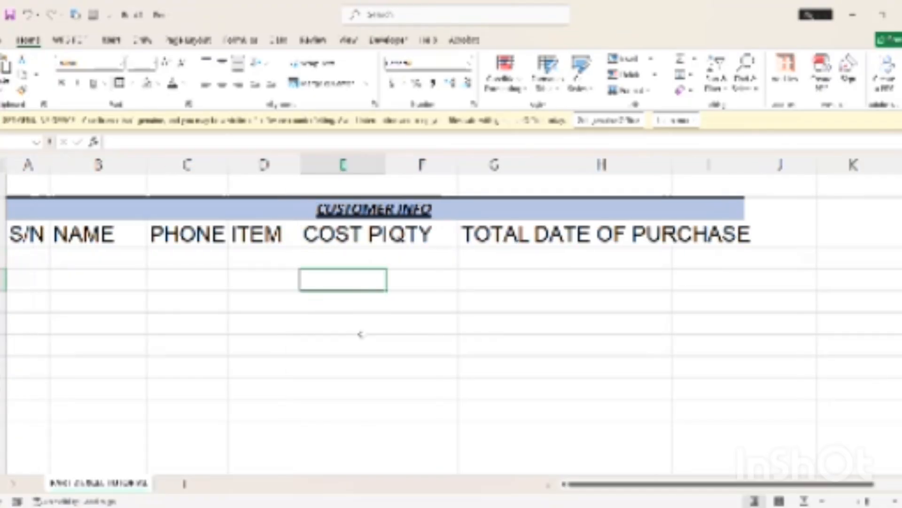
left_click(31, 230)
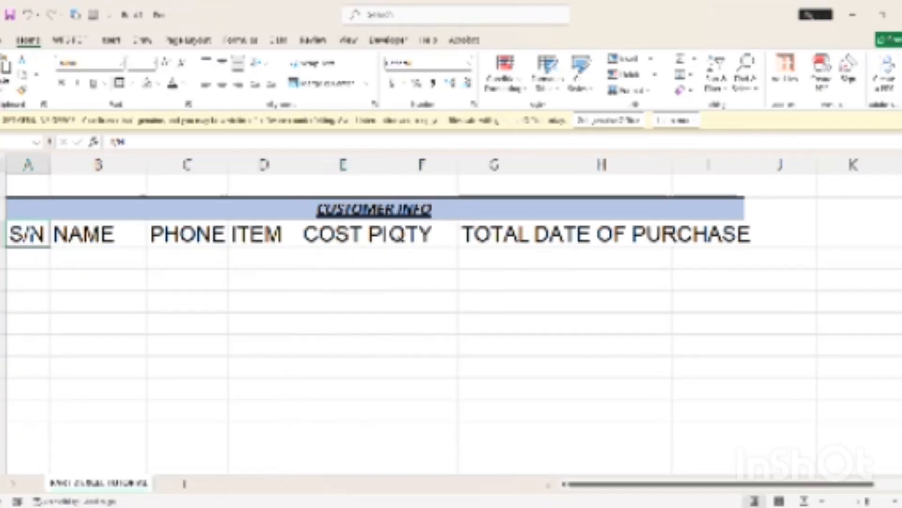
left_click_drag(33, 233, 582, 356)
left_click(591, 353)
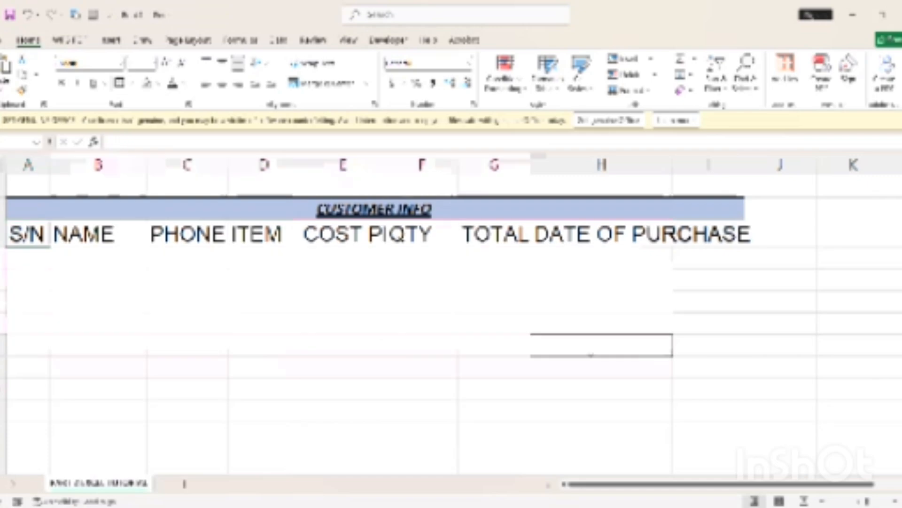
mouse_move(34, 234)
left_mouse_down()
mouse_move(662, 250)
mouse_move(720, 238)
mouse_move(626, 270)
mouse_move(714, 235)
left_mouse_up()
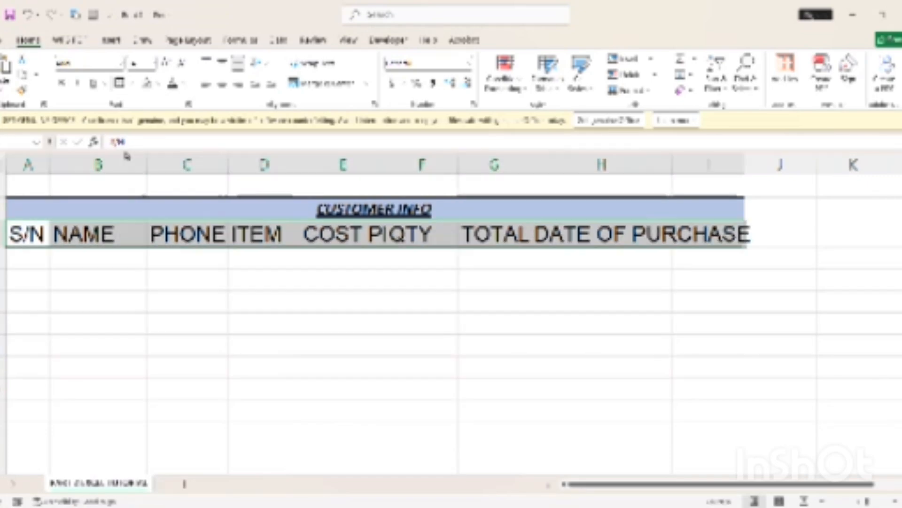
left_click(85, 234)
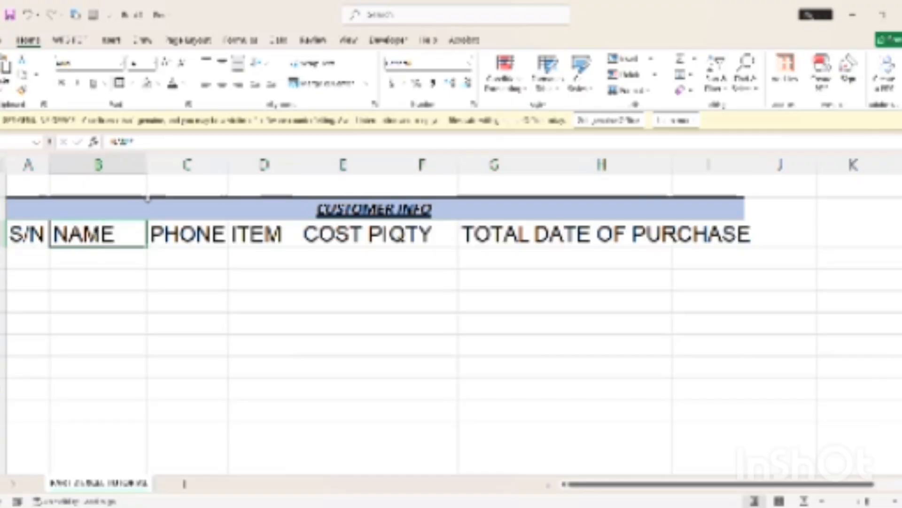
double_click(146, 170)
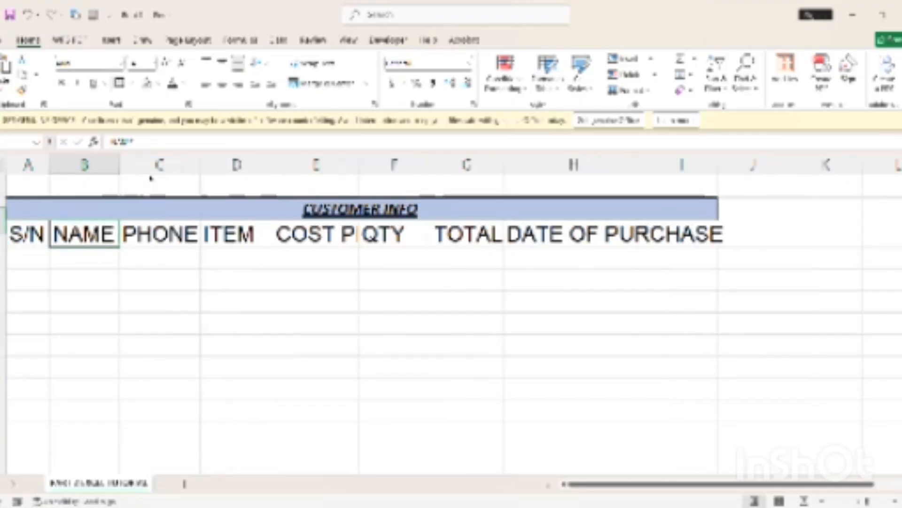
double_click(200, 171)
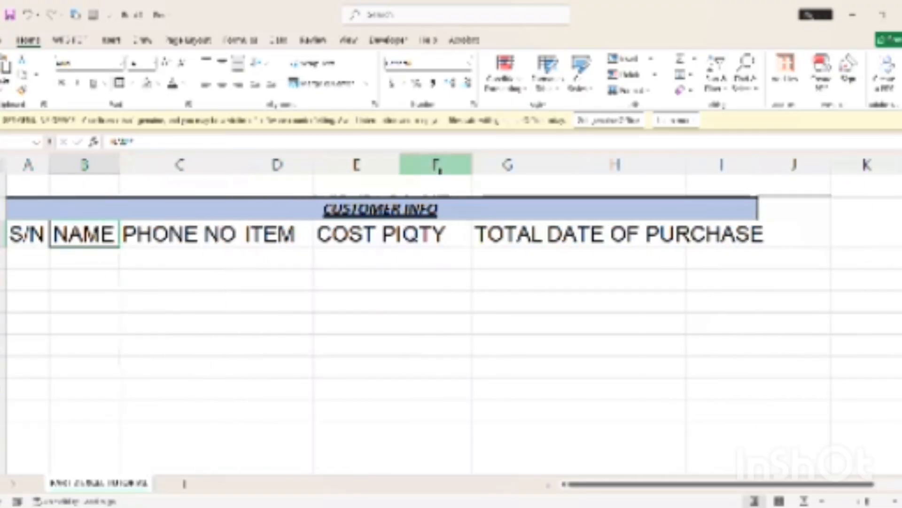
double_click(400, 170)
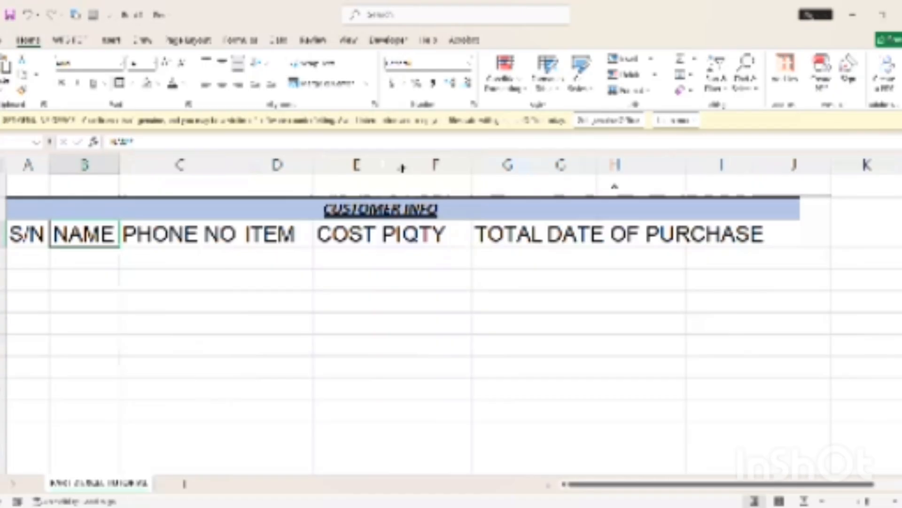
double_click(603, 170)
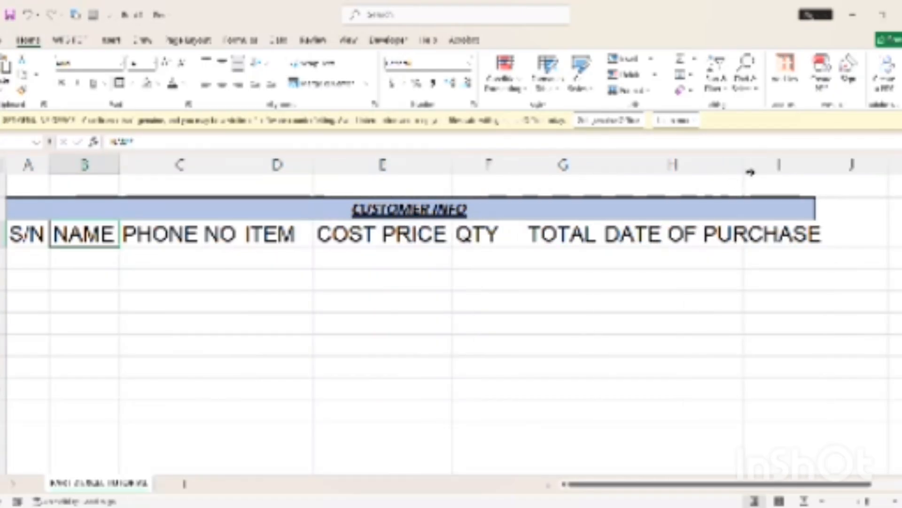
double_click(749, 170)
left_click(459, 329)
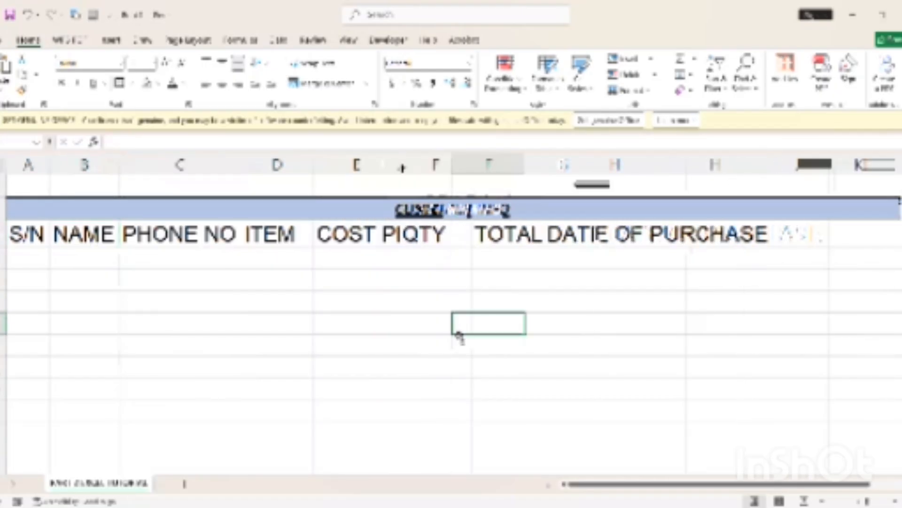
Select the table range from the S/N heading down over the blank rows
left_click(27, 235)
left_click(466, 462, "shift")
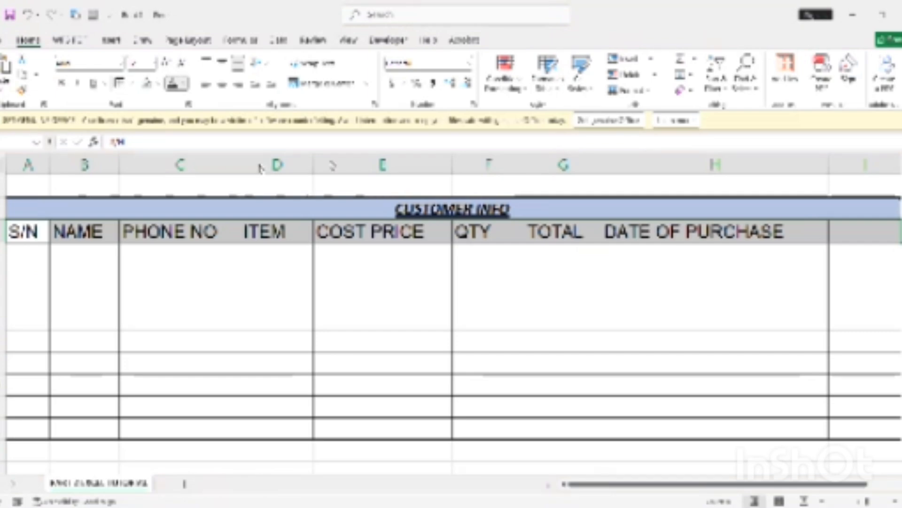
Colour the header row text red, from S/N through DATE OF PURCHASE
left_click(275, 170)
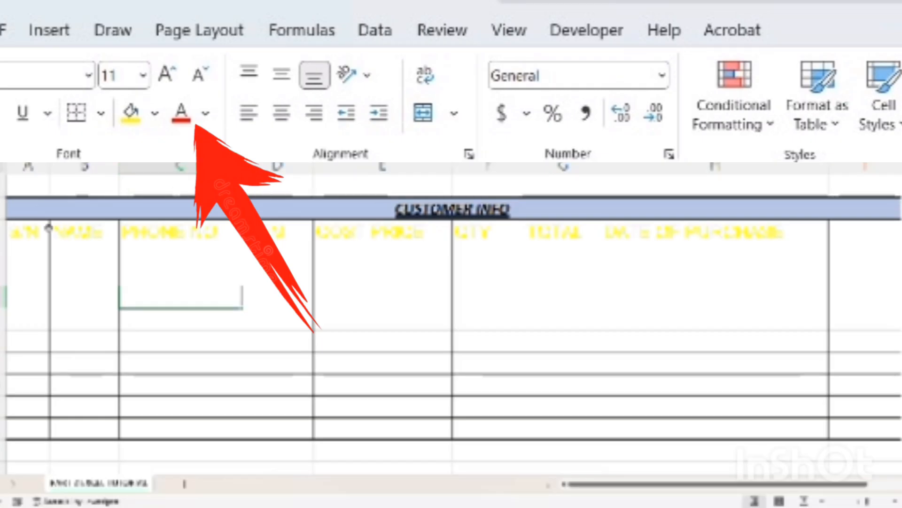
left_click(2, 232)
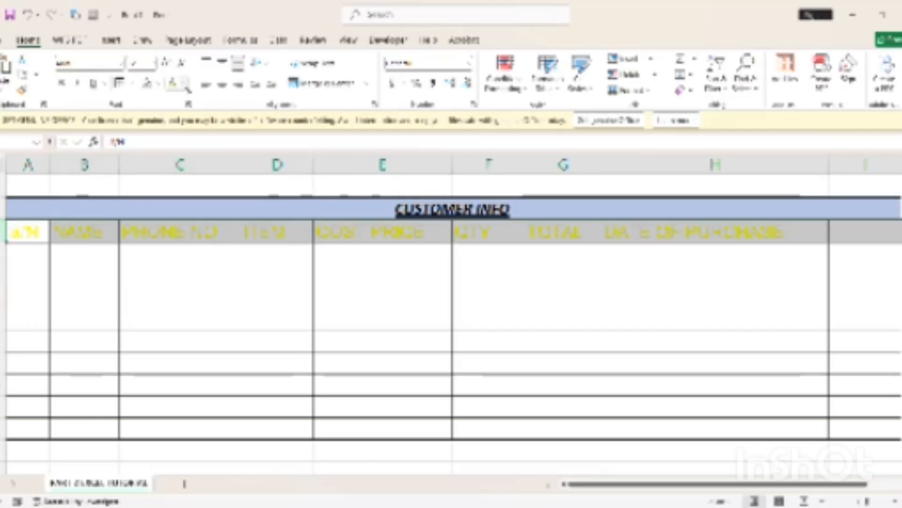
left_click(185, 84)
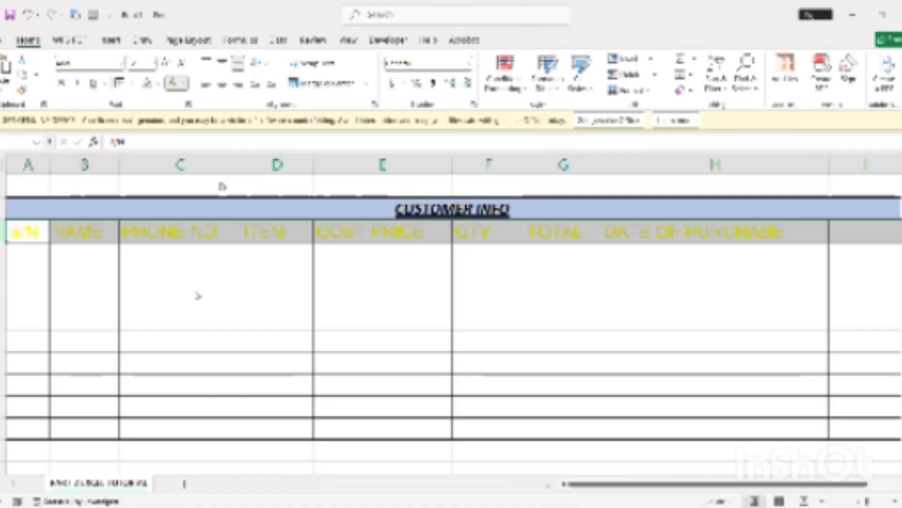
left_click(306, 384)
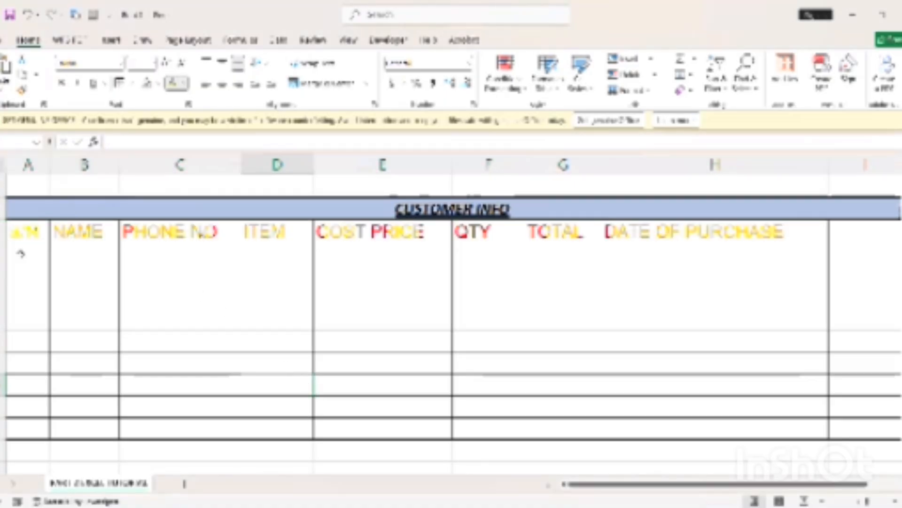
left_click(20, 233)
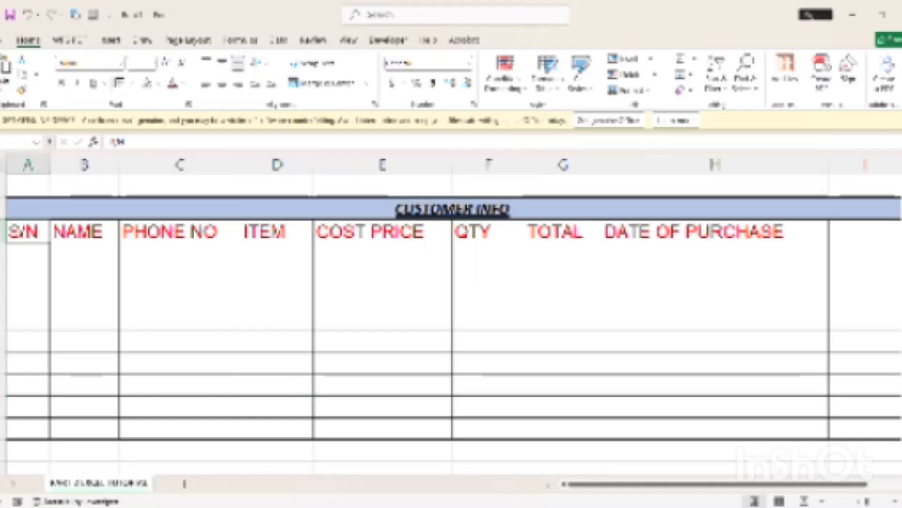
left_click_drag(20, 232, 697, 260)
left_click(696, 210)
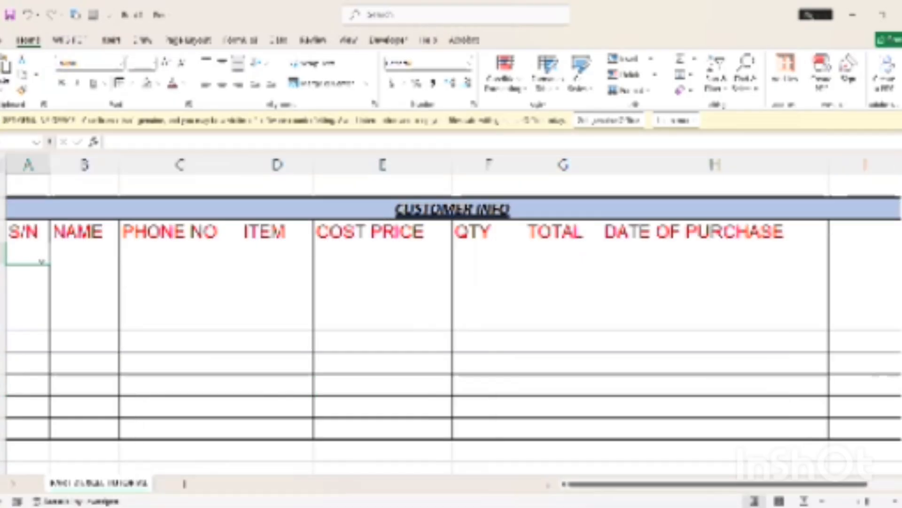
Start the first customer number in A5 and rename the A4 heading to CUSTOMER NO
type("HIL")
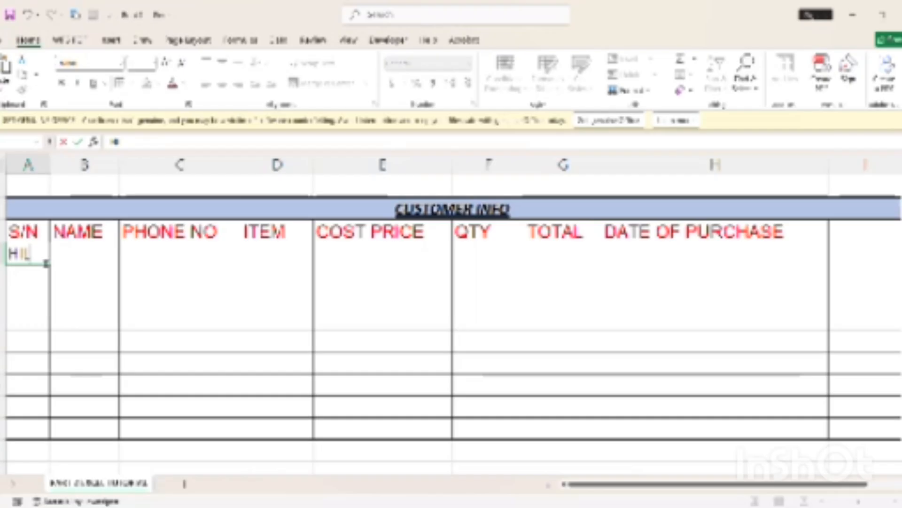
key("Up")
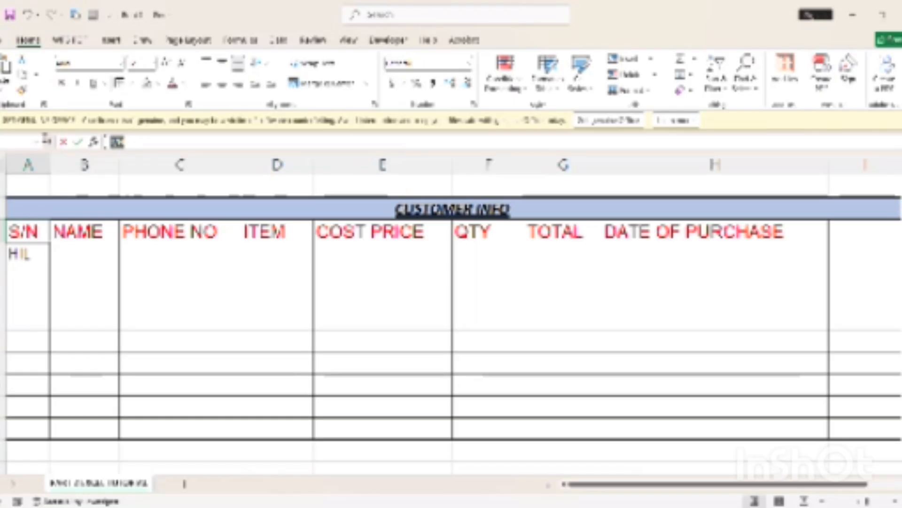
type("CUSTO")
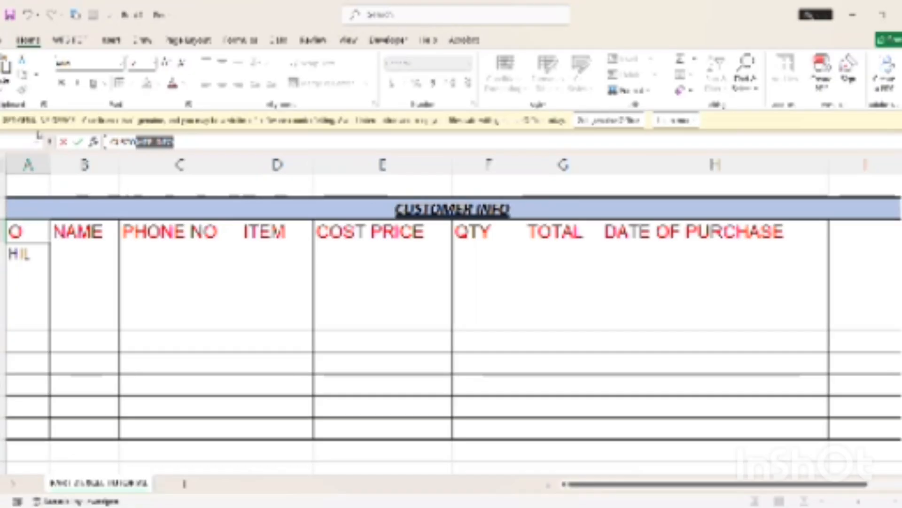
type("MER I")
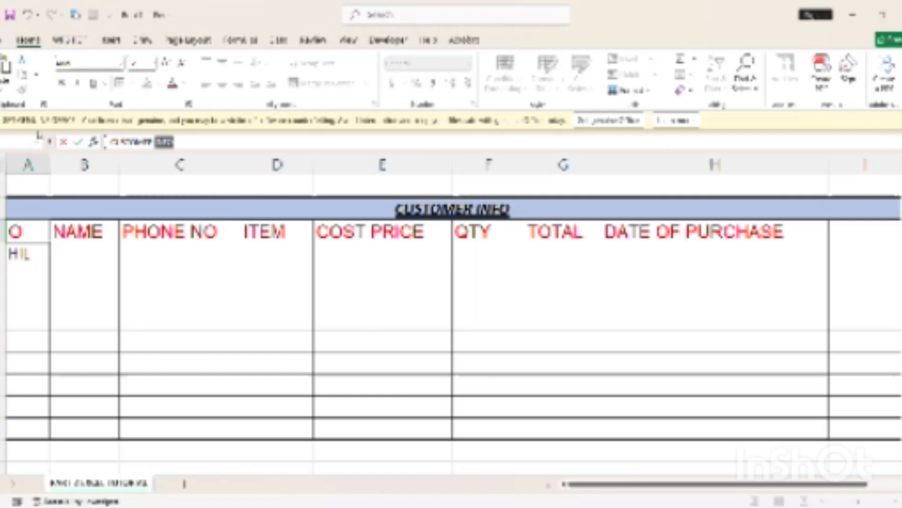
type("NFO")
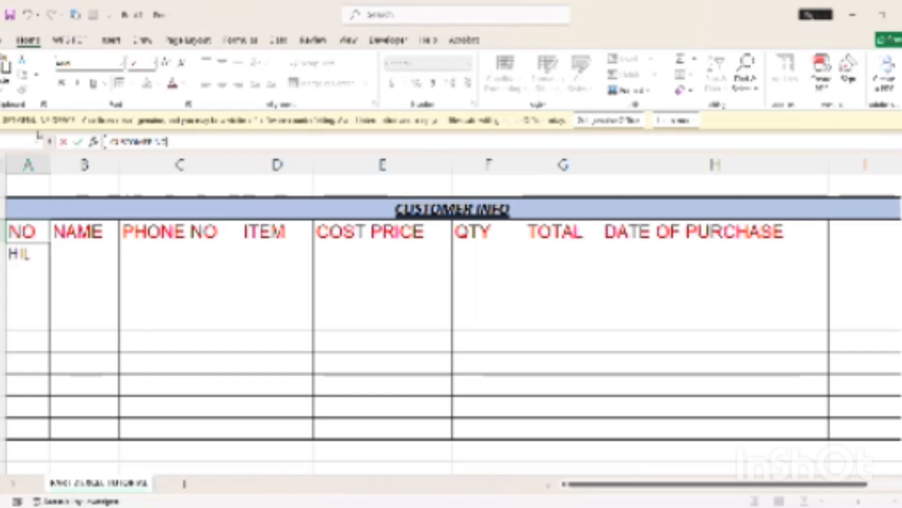
key("BackSpace")
type("O")
left_click(44, 301)
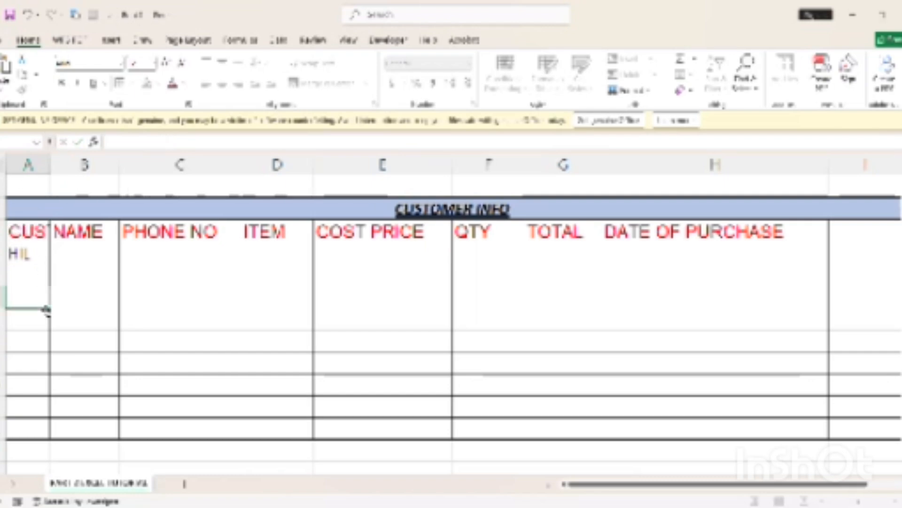
AutoFit column A to the heading and complete the first customer number beneath it
double_click(50, 174)
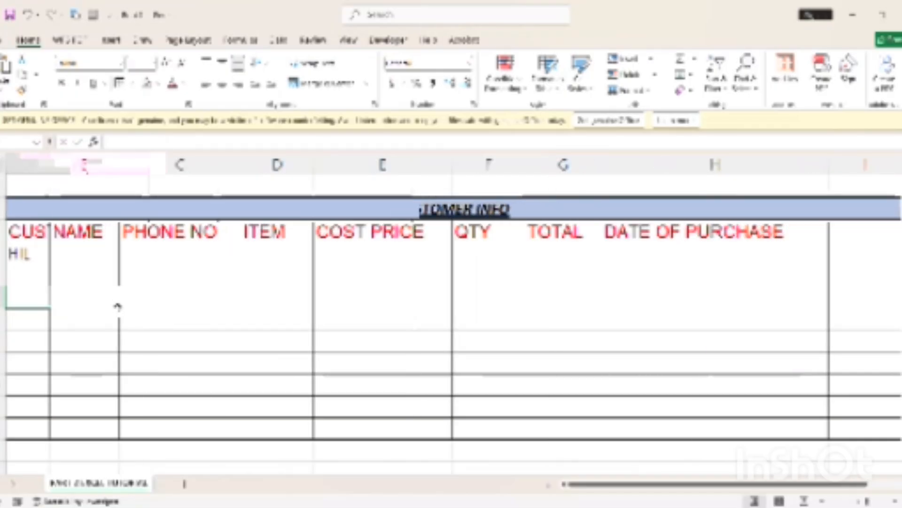
left_click(78, 252)
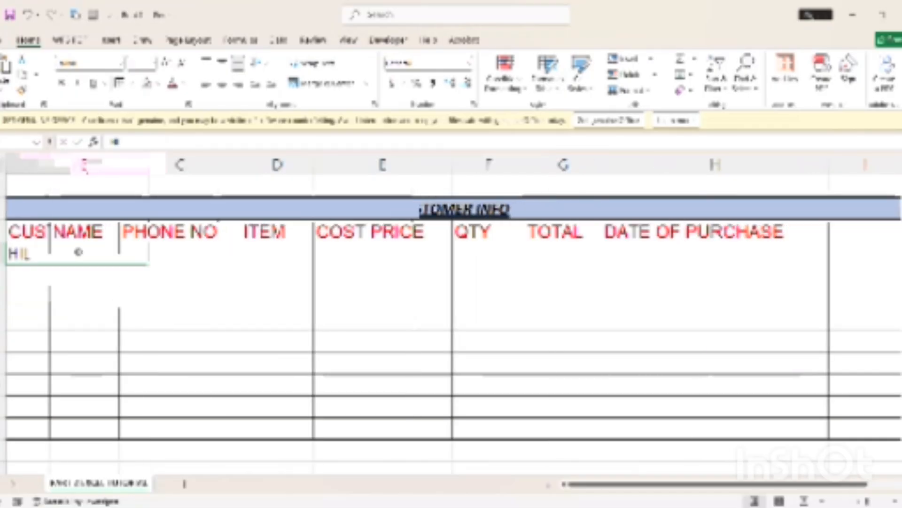
double_click(78, 252)
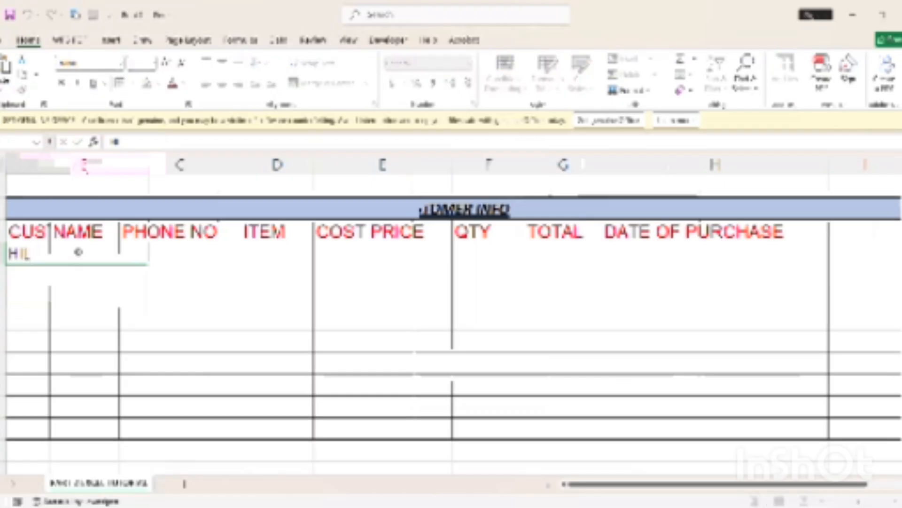
type("D01")
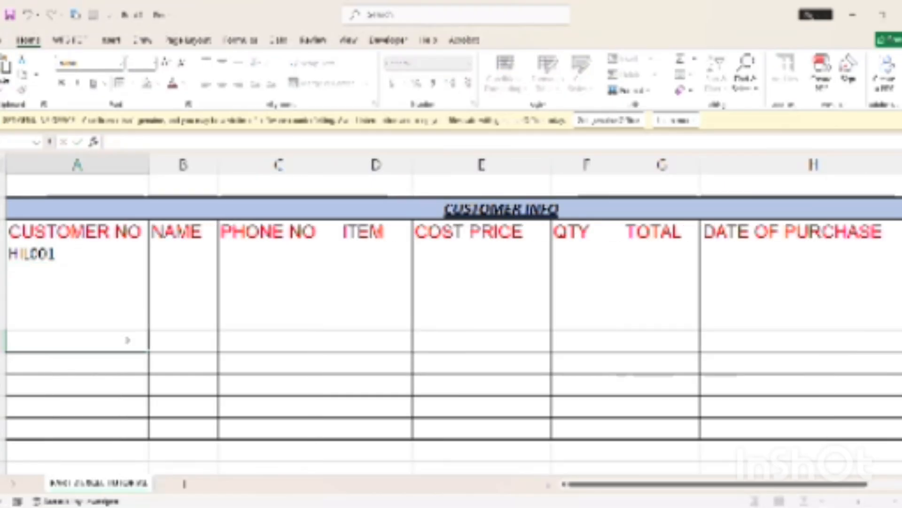
left_click(128, 338)
left_click(137, 258)
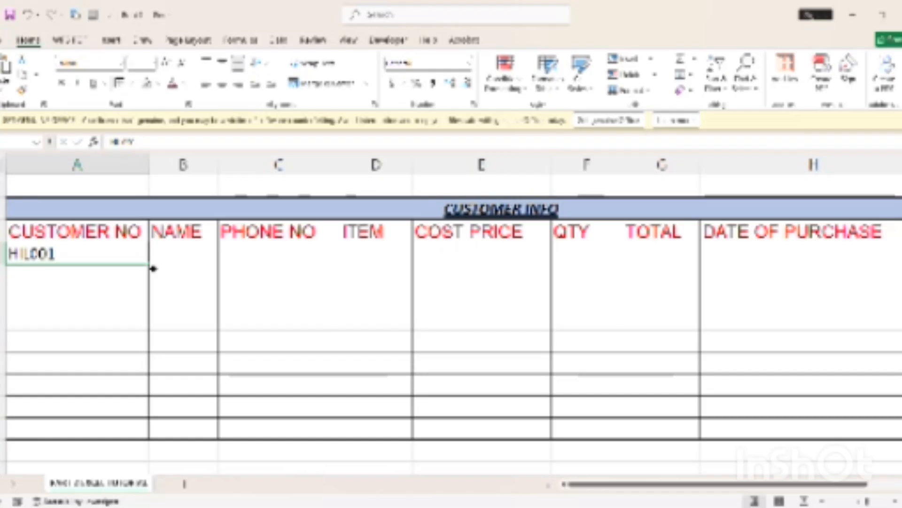
left_click(96, 272)
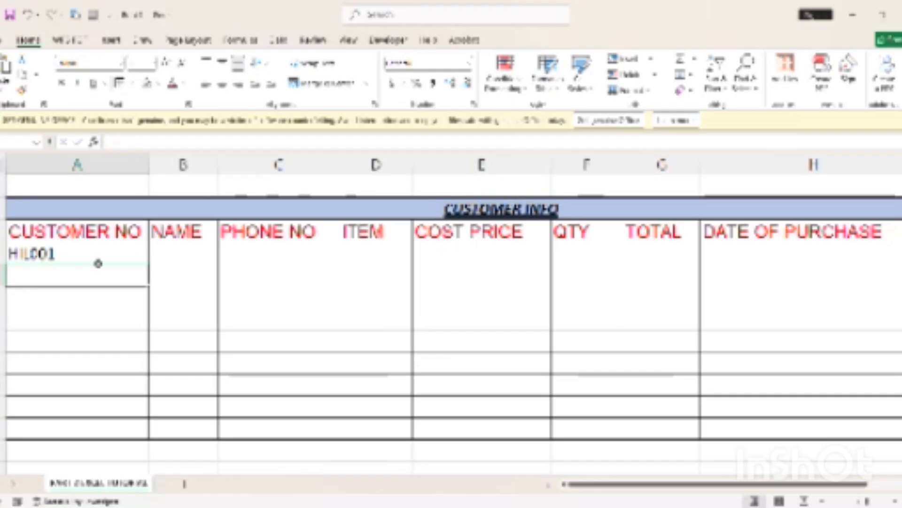
left_click(100, 261)
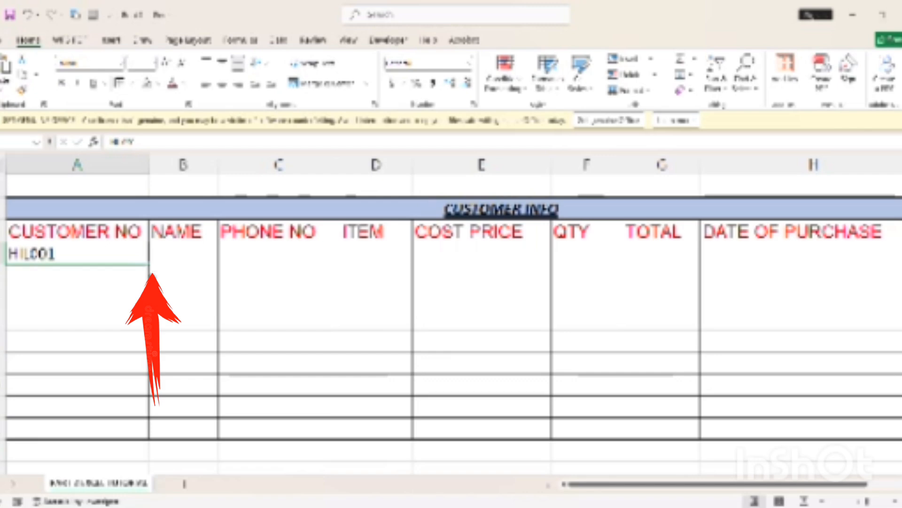
Fill down column A to create ten sequential customer numbers
left_click_drag(150, 268, 147, 461)
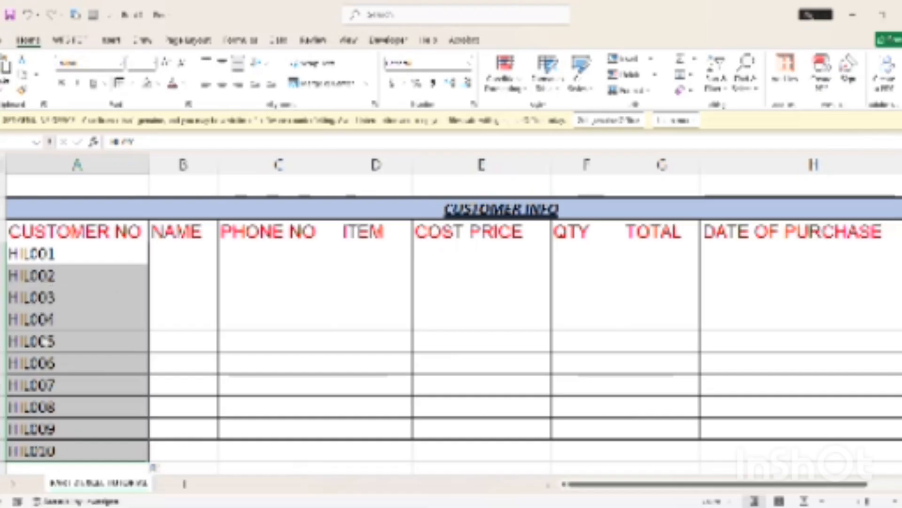
left_click(185, 260)
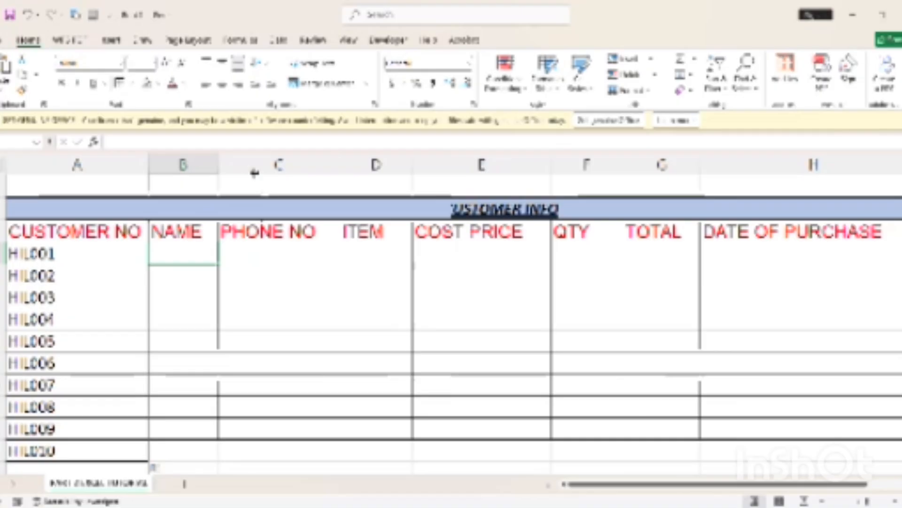
Widen the NAME column and enter five customer first names down B4:B8
left_click_drag(255, 173, 262, 173)
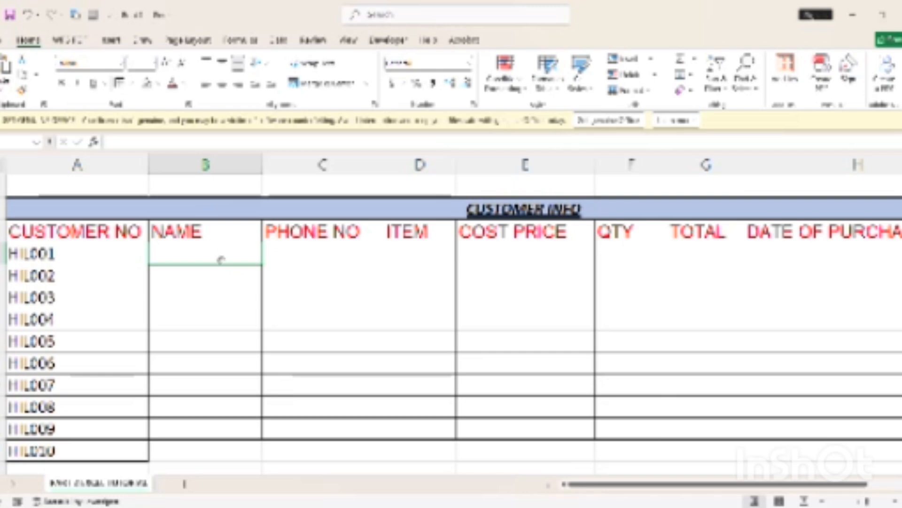
type("KE")
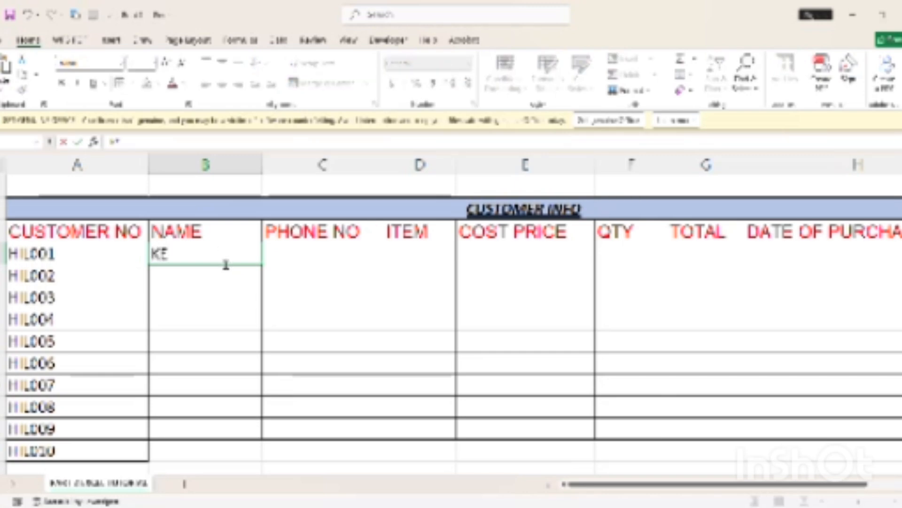
type("NNETH")
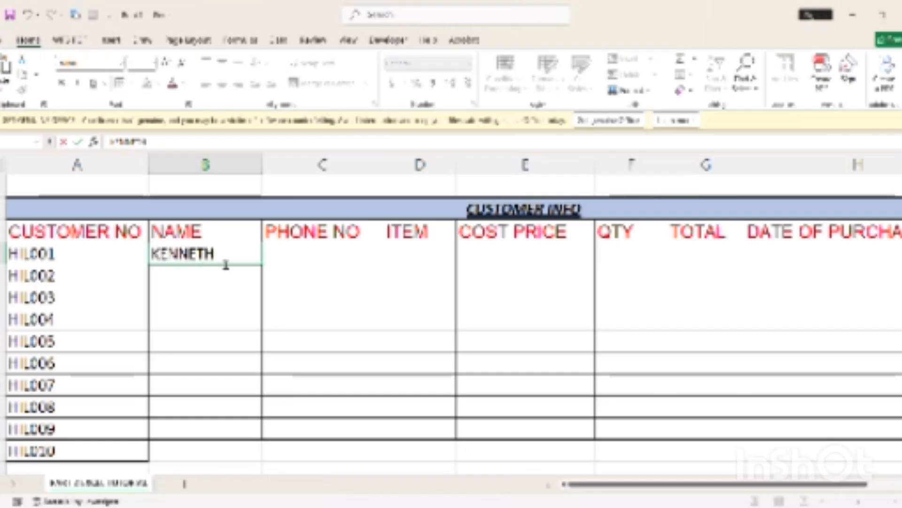
key("Return")
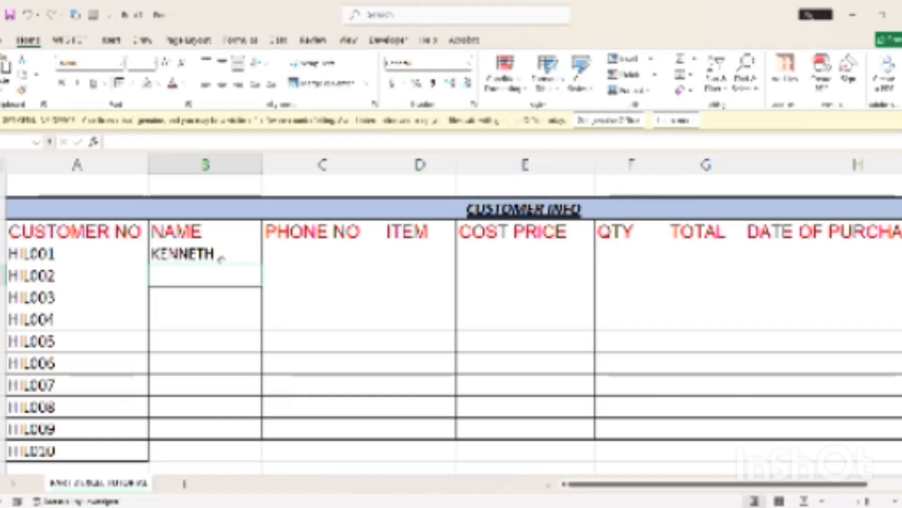
type("JOAN")
key("Return")
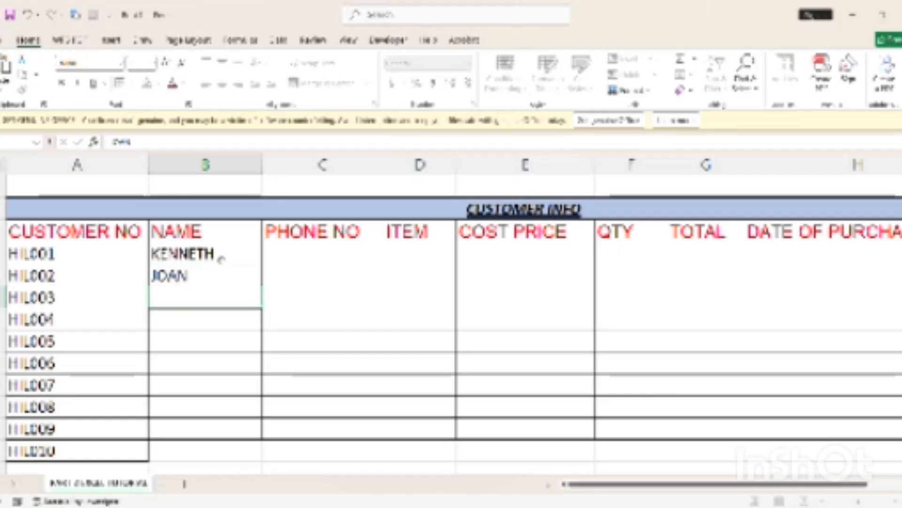
type("SARAH")
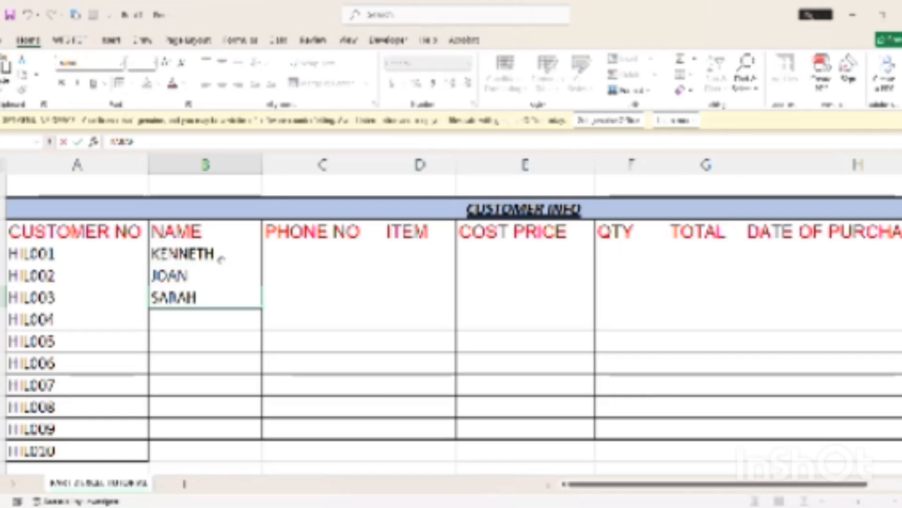
key("Return")
key("Return")
type("PE")
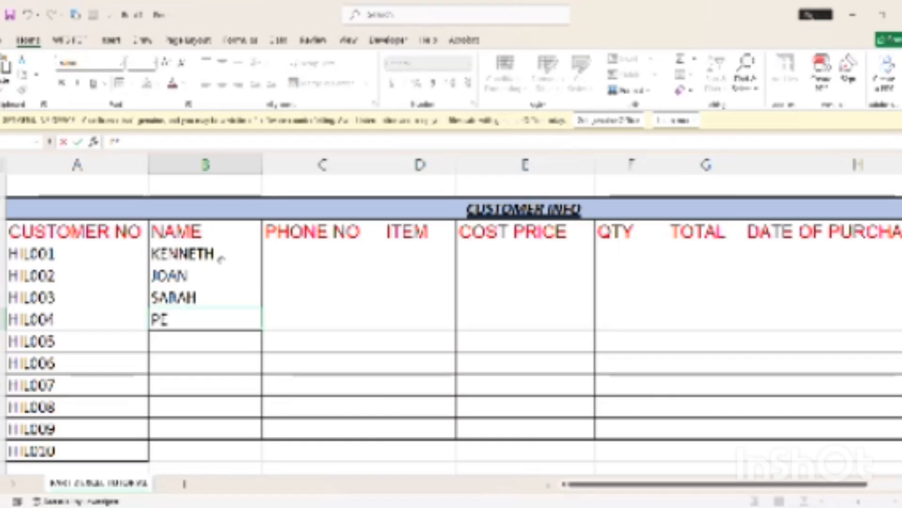
type("TER")
key("Return")
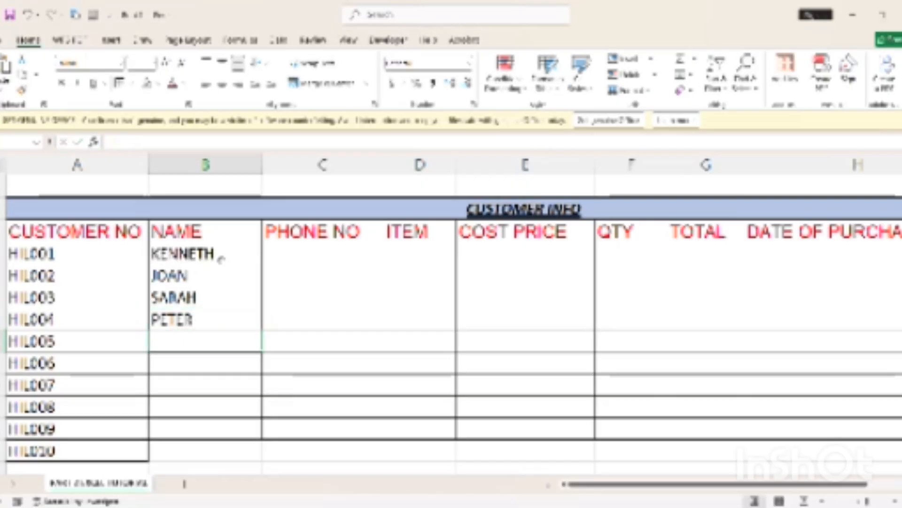
type("JAMES")
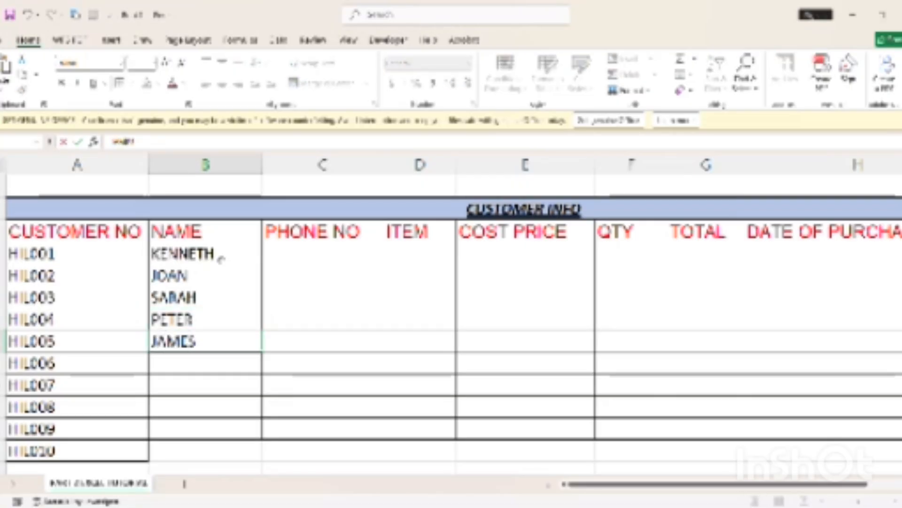
left_click(310, 259)
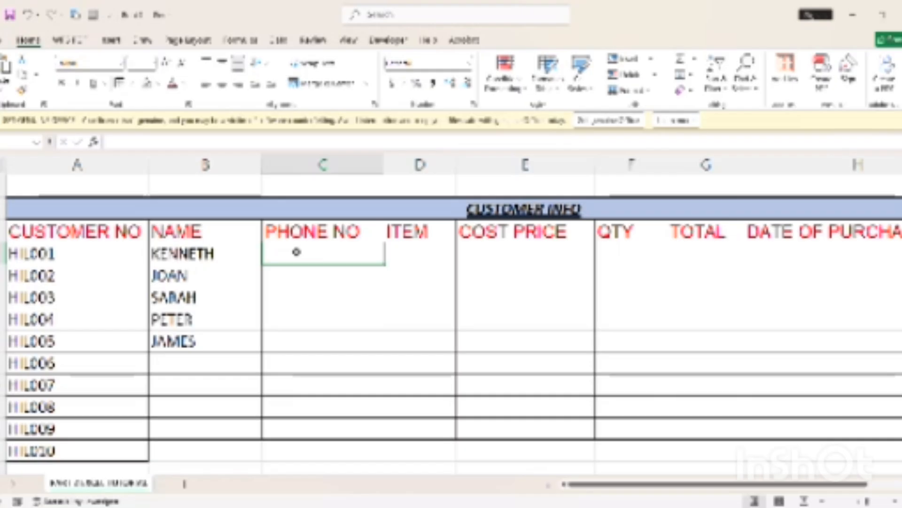
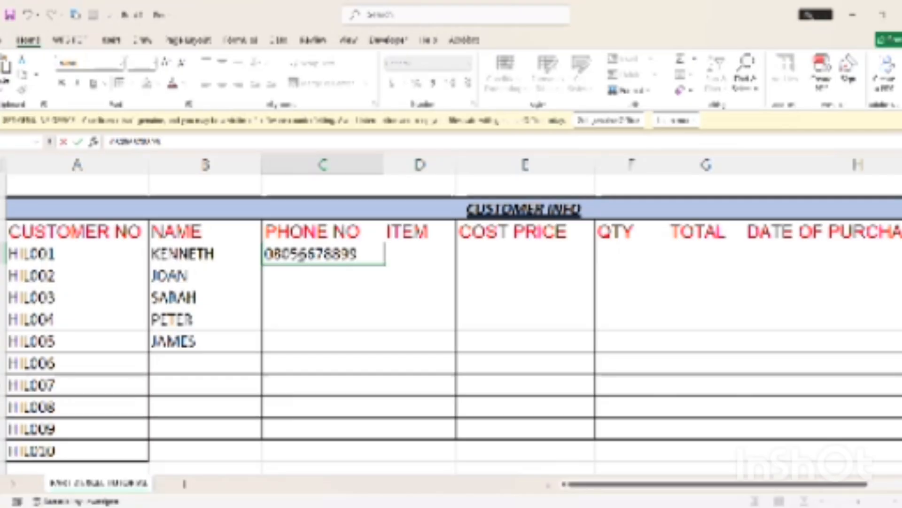
Enter the first customer's phone number in the PHONE NO column
key("Return")
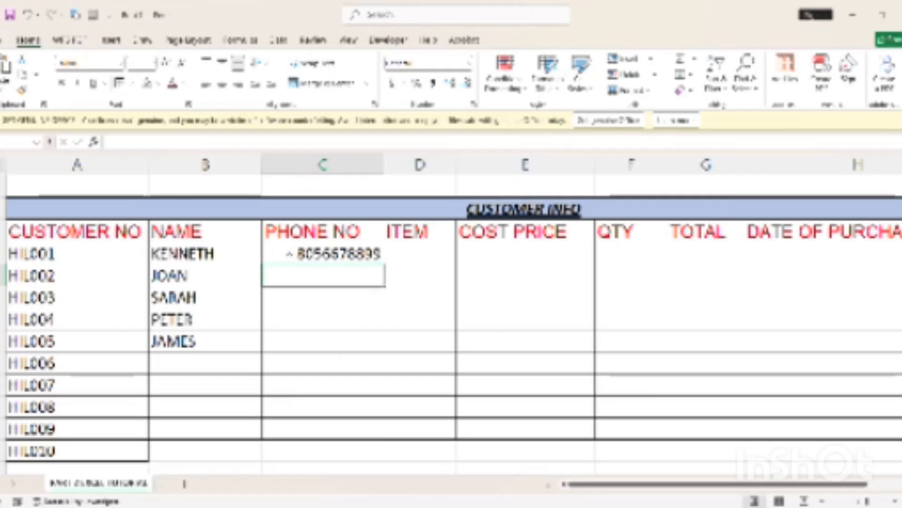
left_click(289, 254)
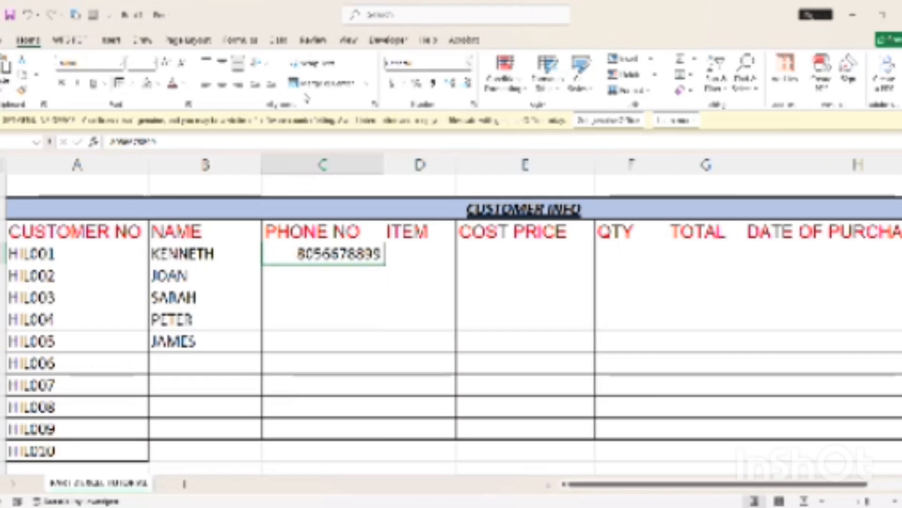
left_click(327, 232)
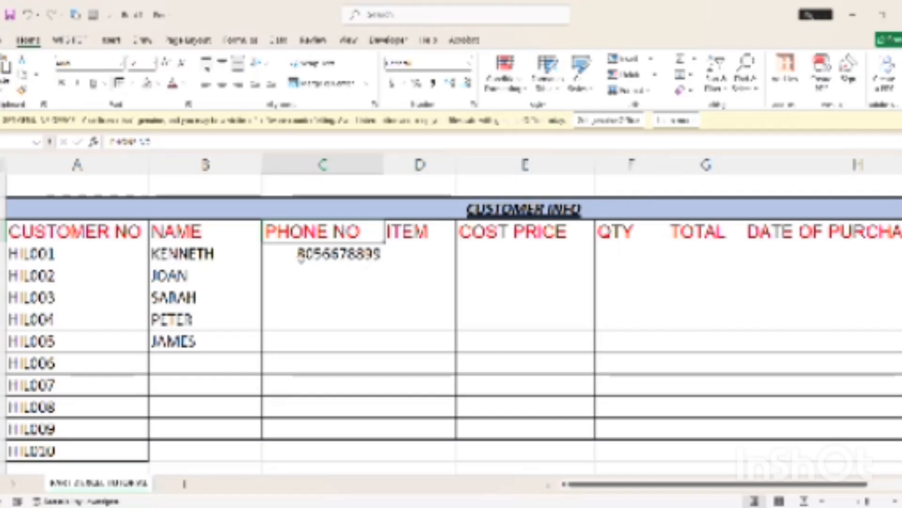
left_click(301, 258)
Centre the PHONE NO heading within its cell
left_click(325, 232)
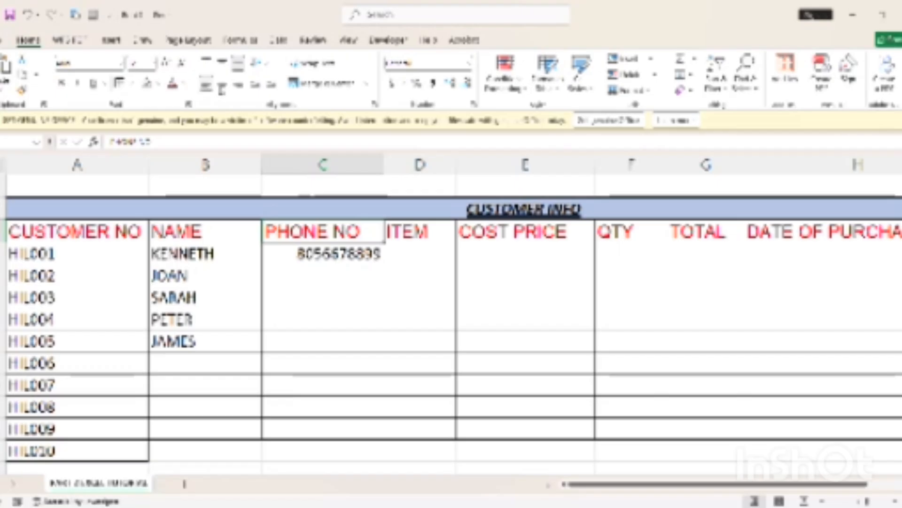
left_click(221, 86)
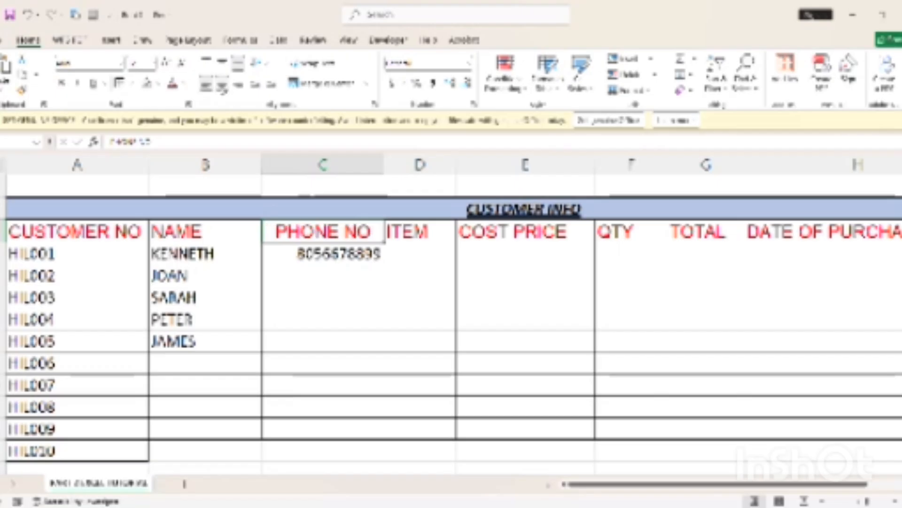
left_click(238, 86)
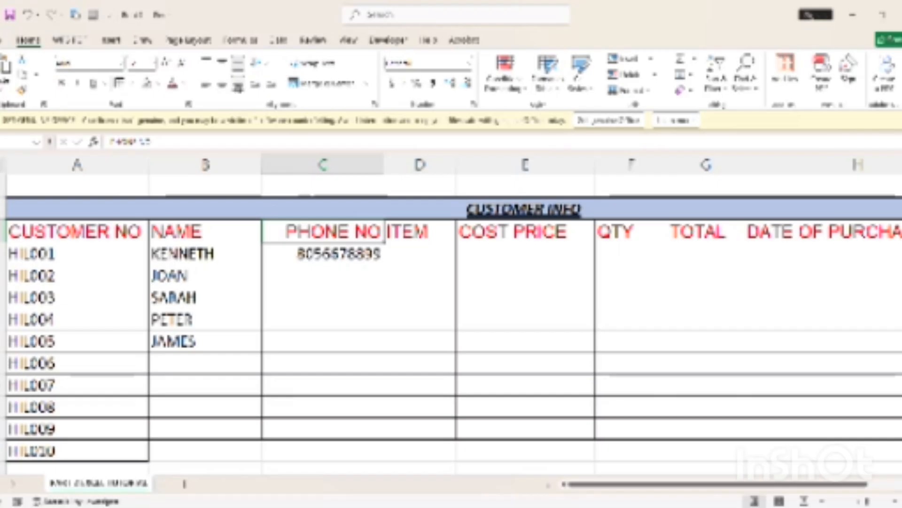
left_click(222, 86)
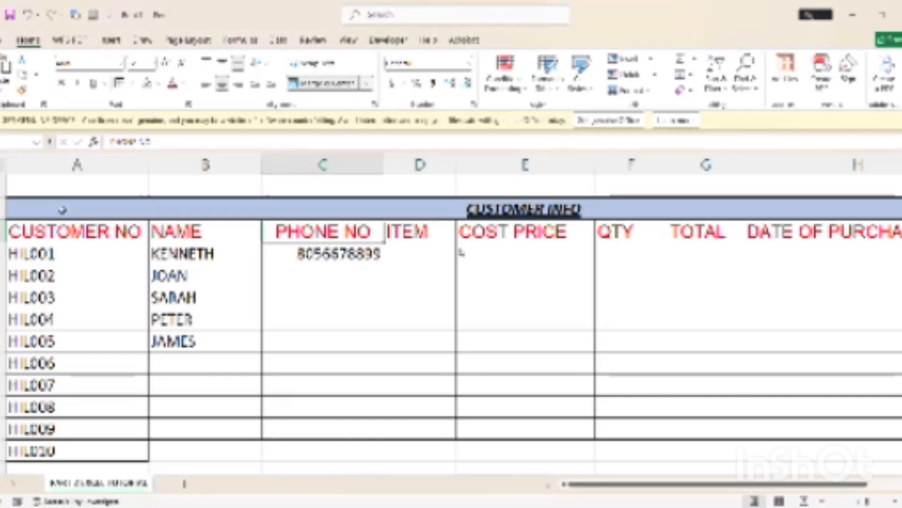
left_click(14, 205)
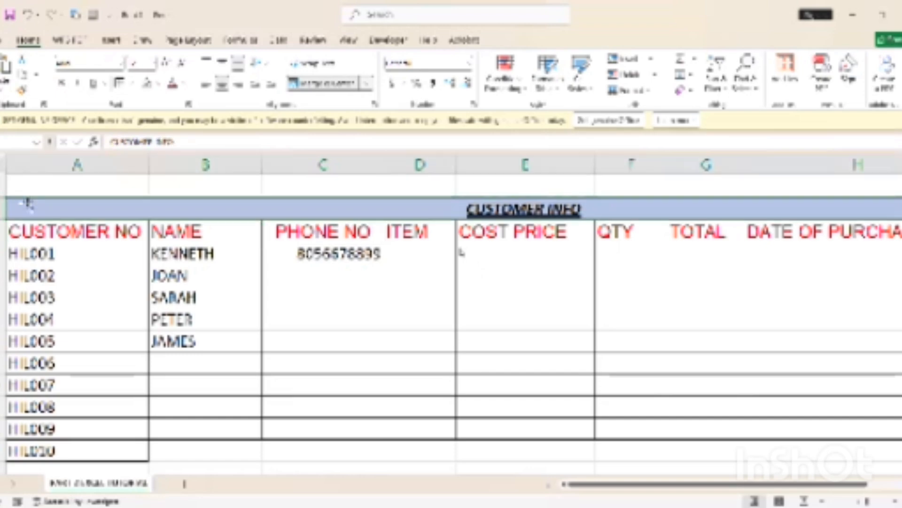
left_click_drag(37, 187, 309, 275)
left_click_drag(36, 187, 853, 183)
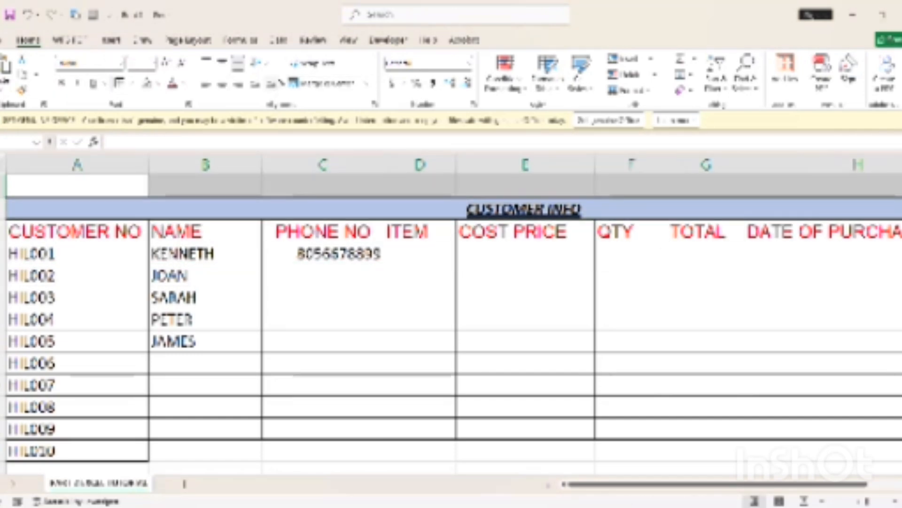
left_click(375, 205)
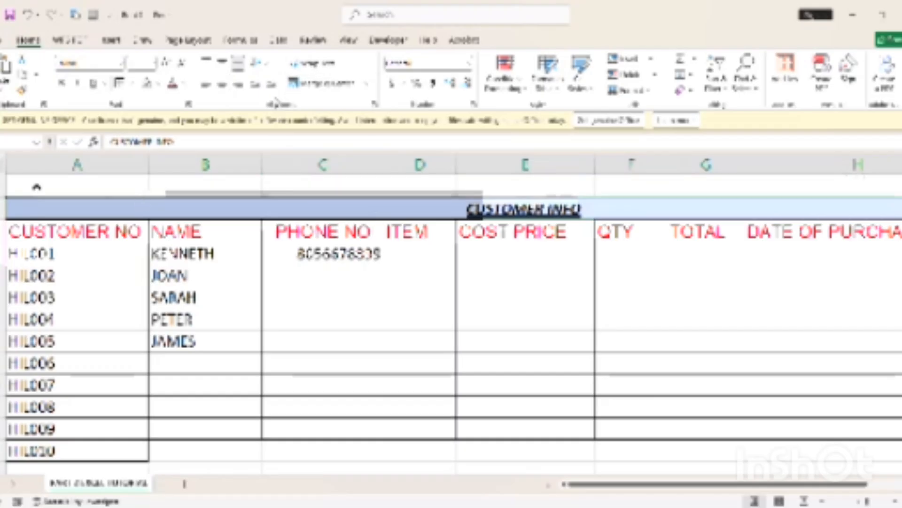
left_click(53, 188)
left_click(721, 213)
left_click(610, 191)
type("HH")
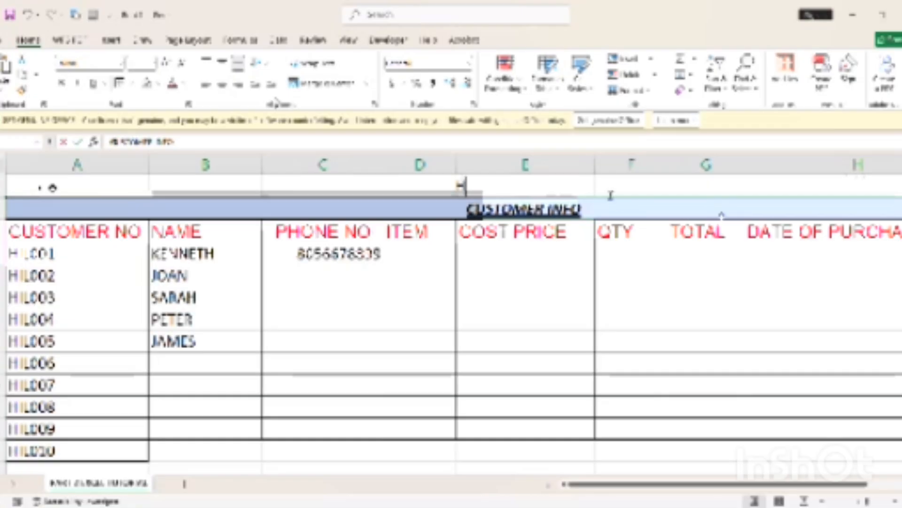
key("BackSpace")
key("BackSpace")
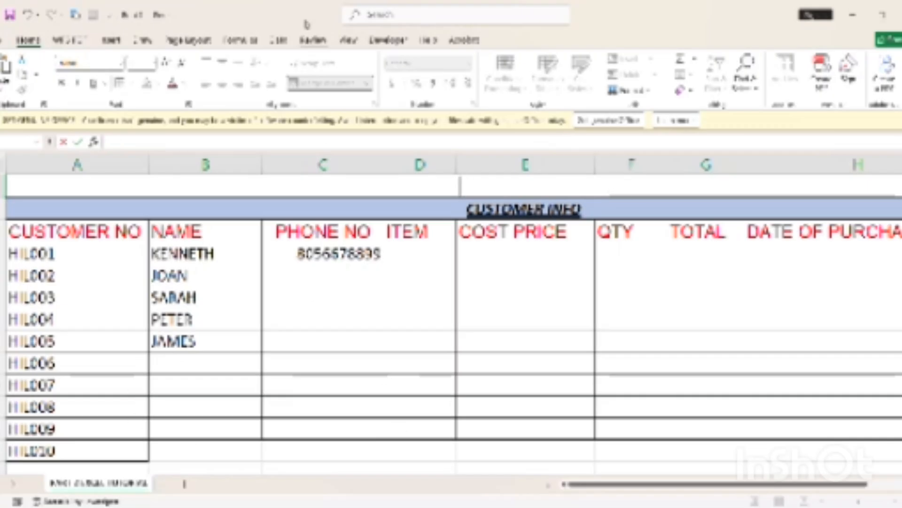
left_click(330, 325)
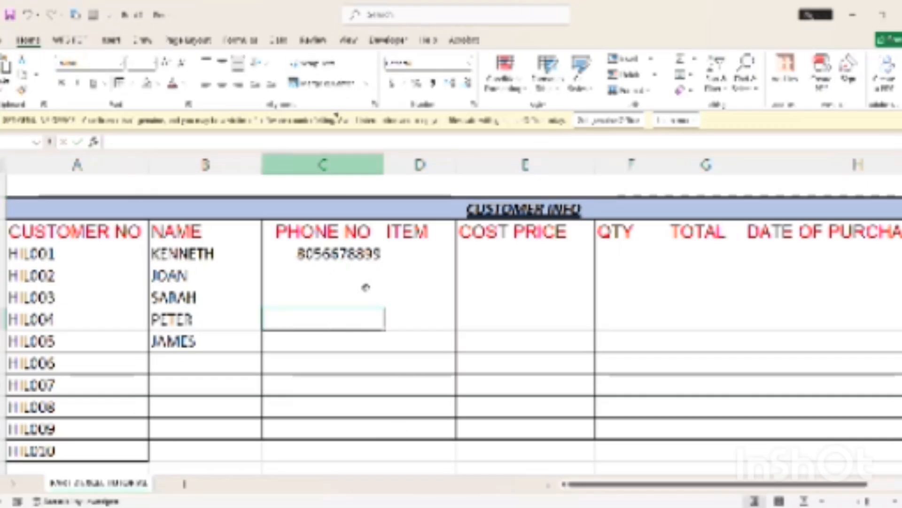
Type CUSTOMER FULL INFORMATION into column C of the HIL010 row
left_click(302, 454)
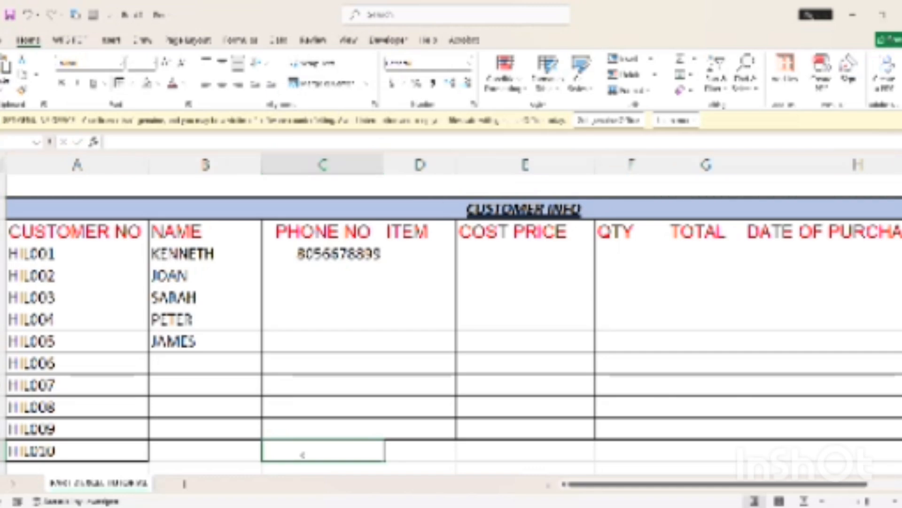
type("080")
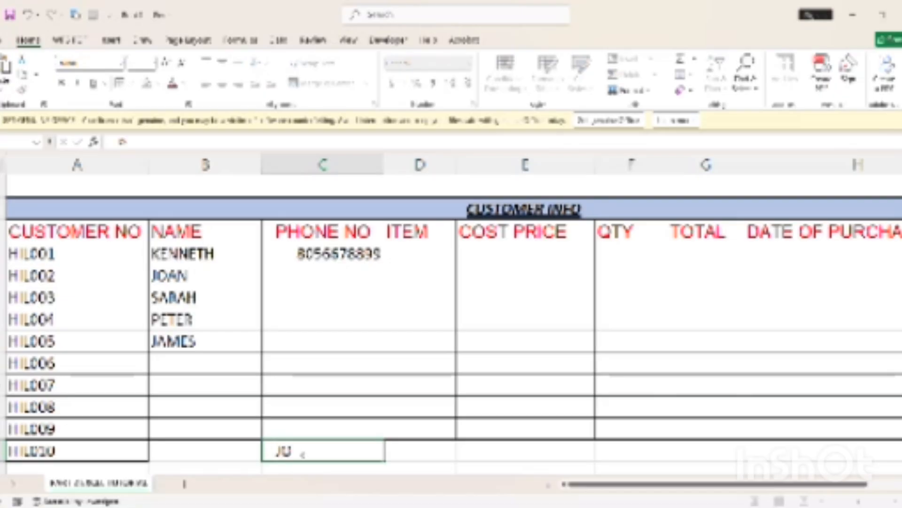
key("BackSpace")
key("BackSpace")
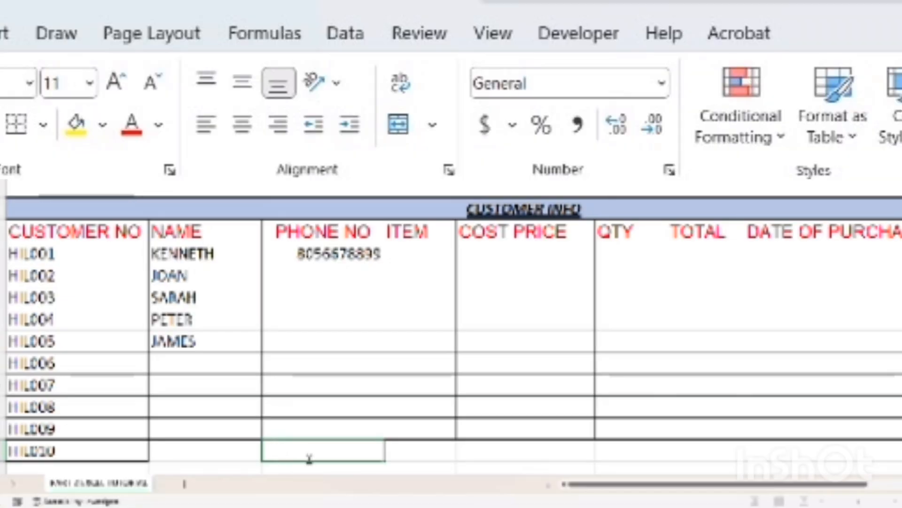
type("UST")
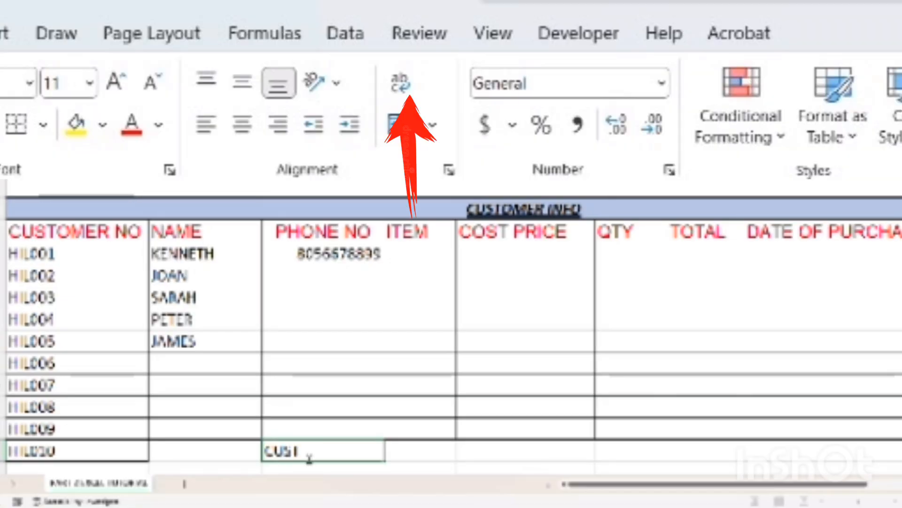
type("OMER")
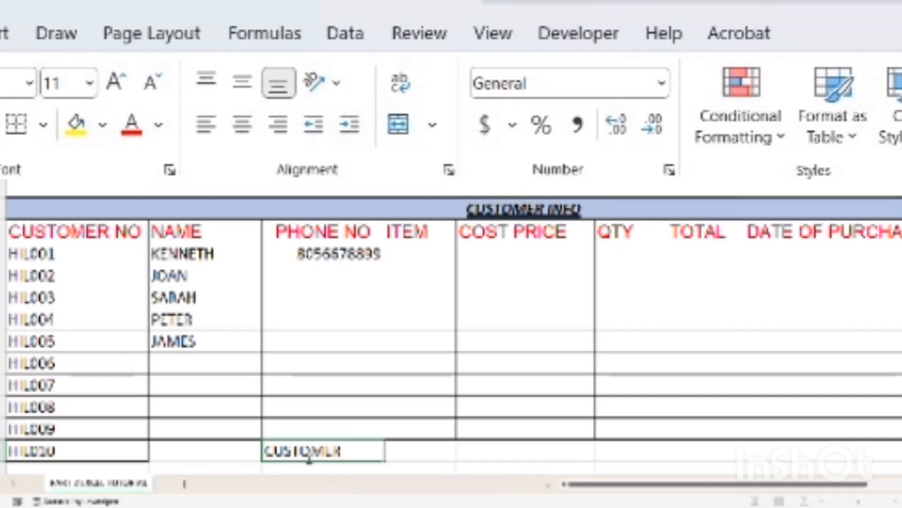
type(" INFOR")
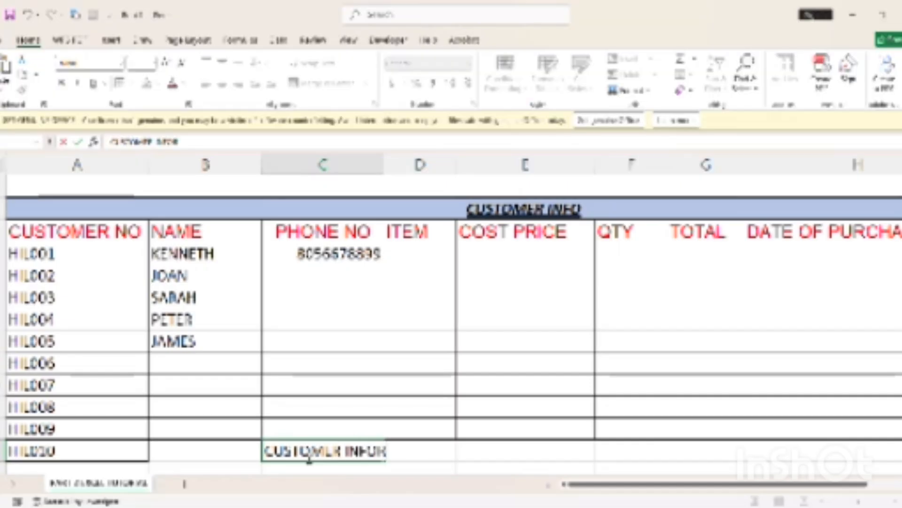
type("MATION")
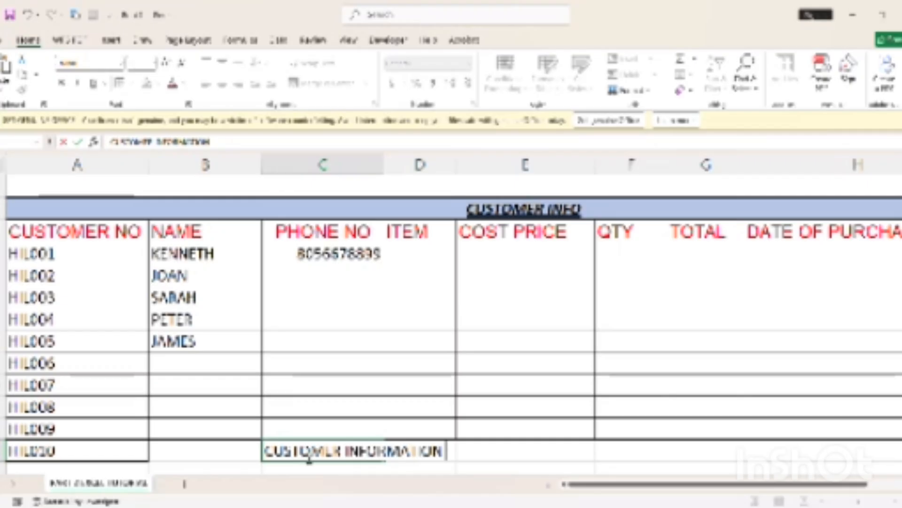
left_click(348, 451)
type("FULL")
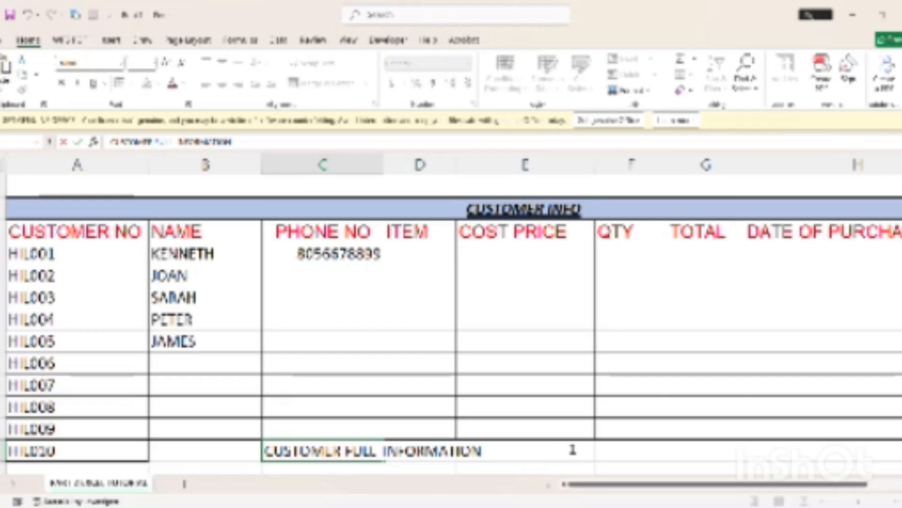
left_click(559, 381)
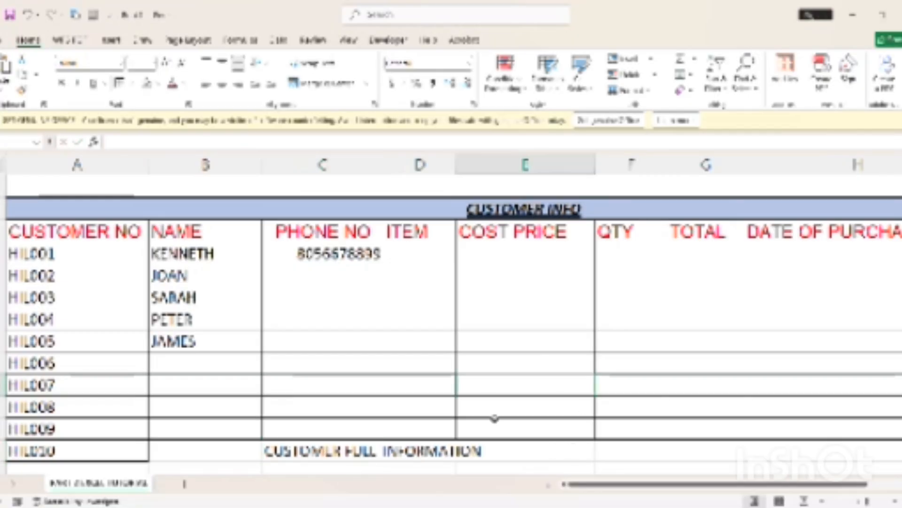
left_click(418, 369)
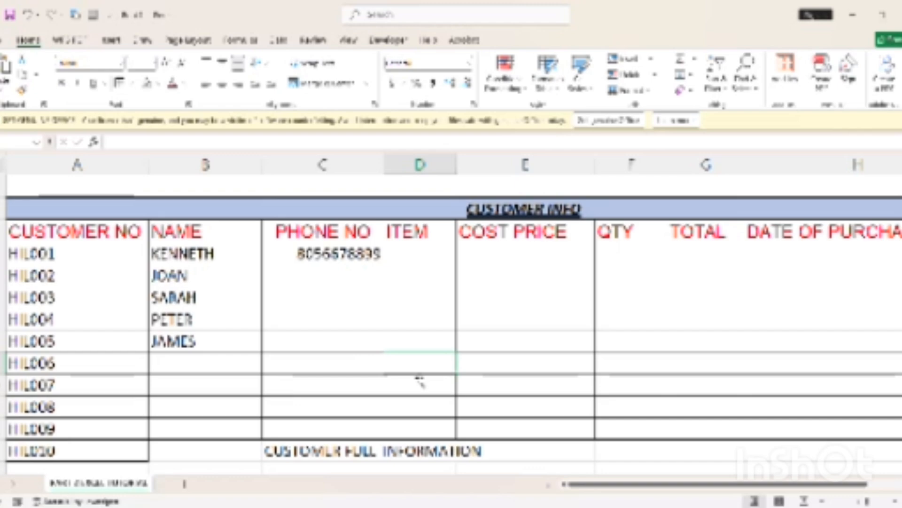
left_click(365, 450)
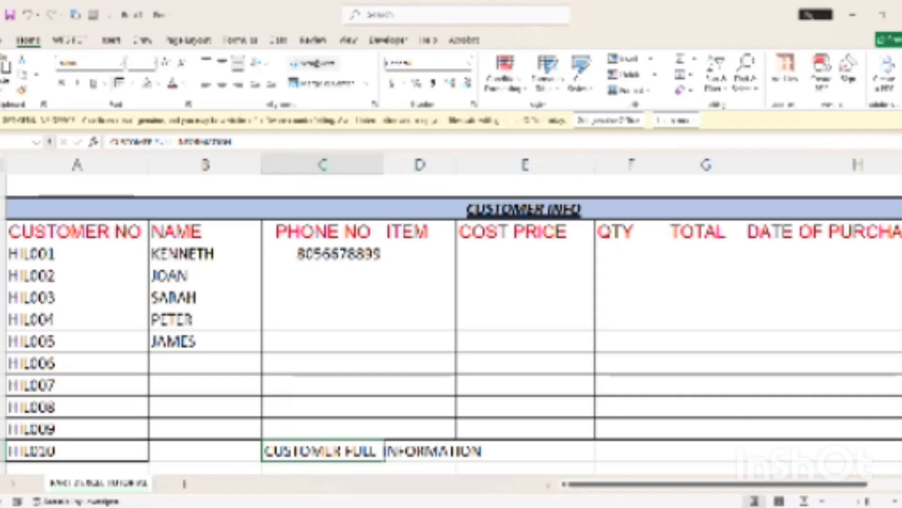
Turn on Wrap Text for that cell and widen column C
left_click(313, 62)
scroll(365, 379, "down", 1)
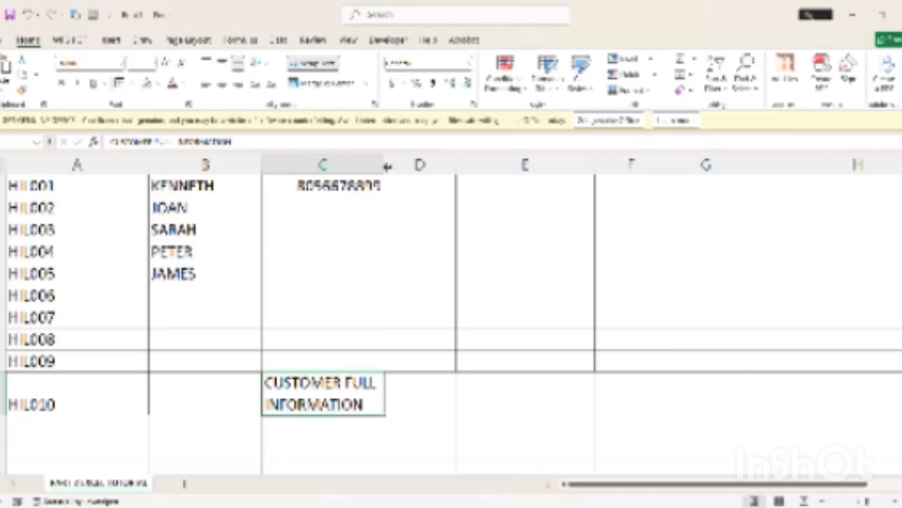
left_click_drag(383, 165, 381, 188)
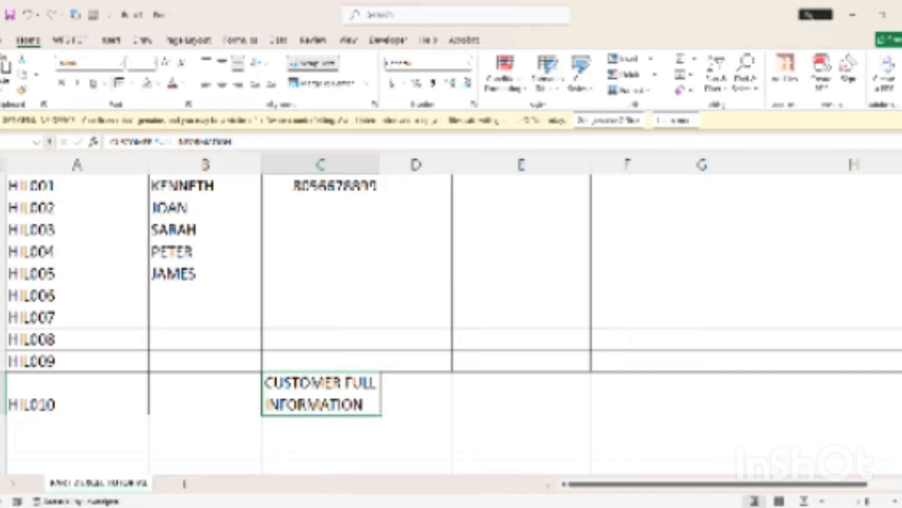
scroll(381, 188, "up", 1)
scroll(381, 188, "down", 1)
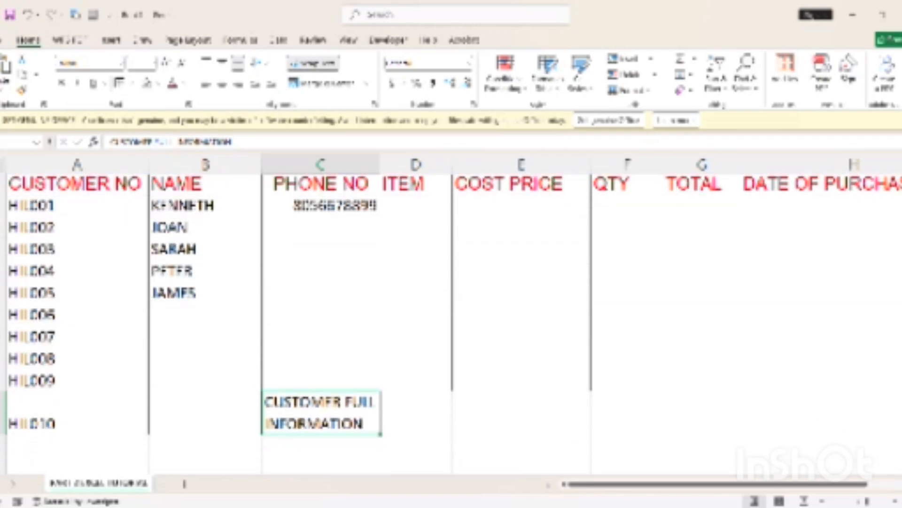
scroll(381, 188, "up", 1)
scroll(387, 169, "down", 1)
left_click_drag(387, 168, 515, 233)
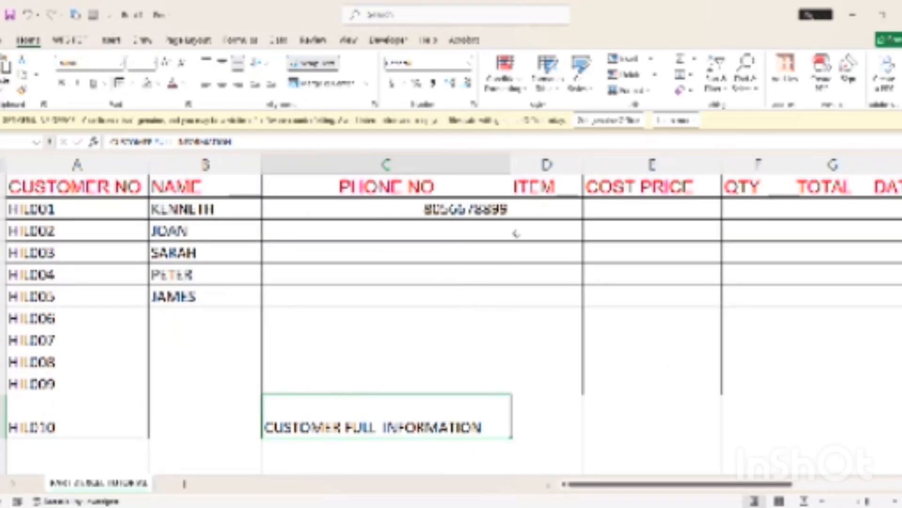
Enter a customer's full name below the heading, then narrow column C so the heading wraps
left_click(330, 454)
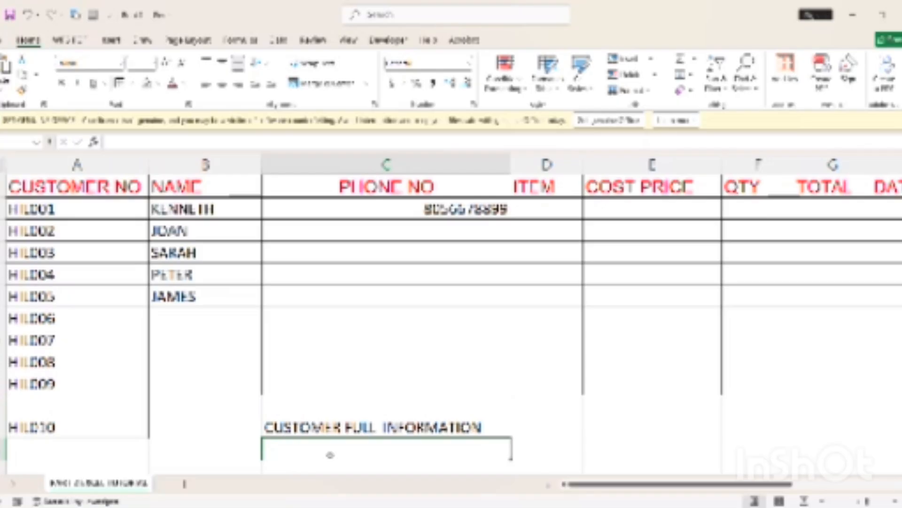
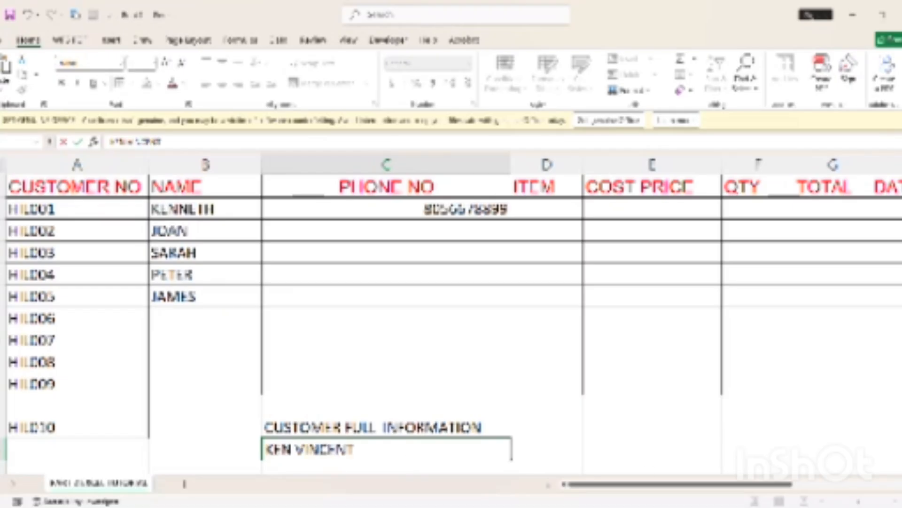
key("Tab")
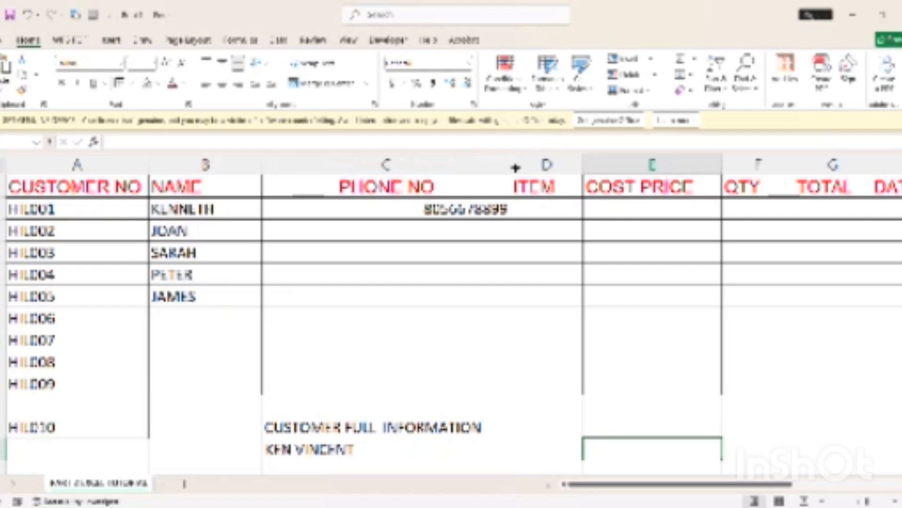
left_click_drag(516, 167, 395, 167)
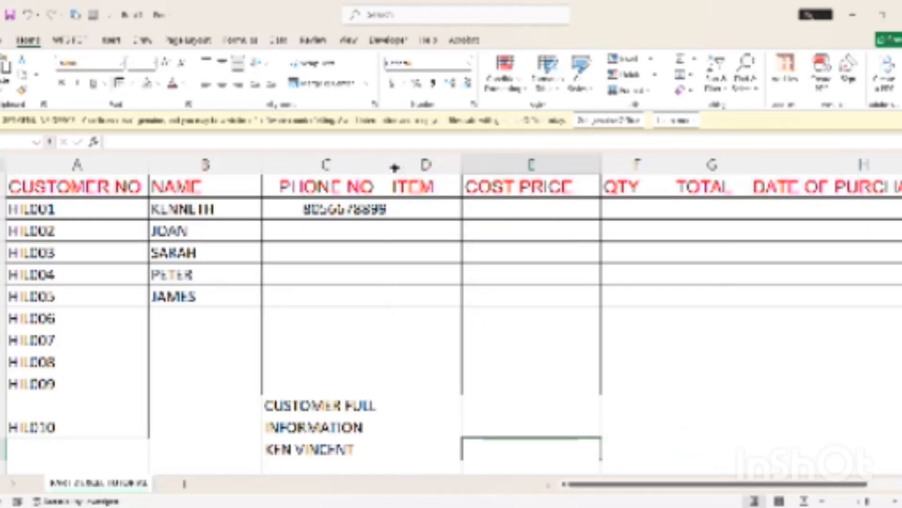
left_click(302, 432)
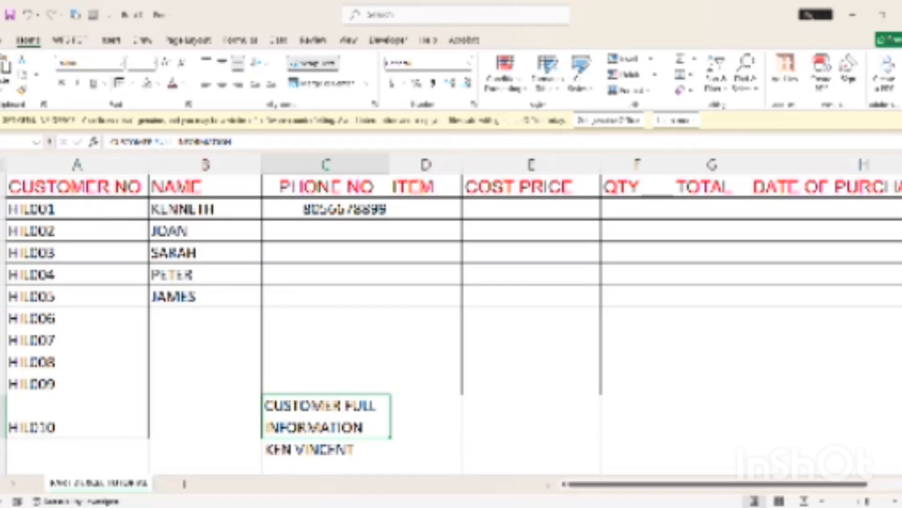
Undo the CUSTOMER FULL INFORMATION heading and name entries with Ctrl+Z
key("Delete")
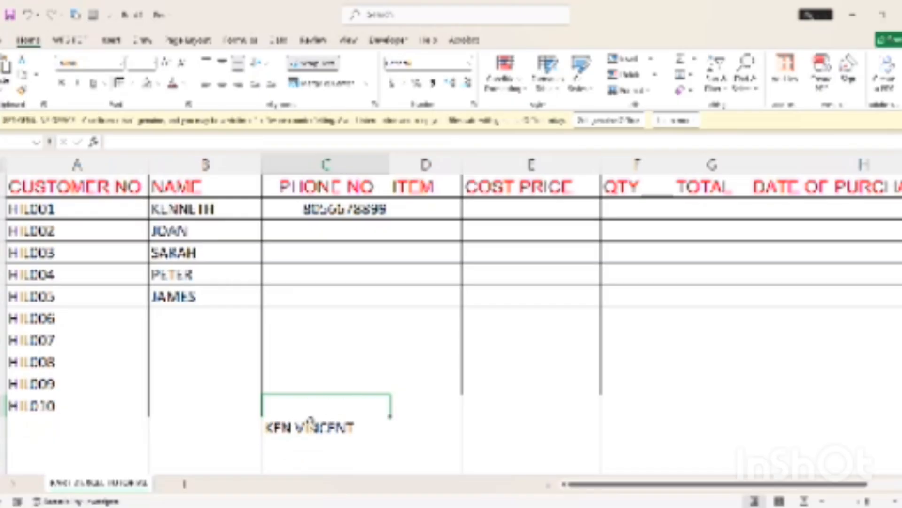
key("ctrl+z")
key("ctrl+z")
key("ctrl+z")
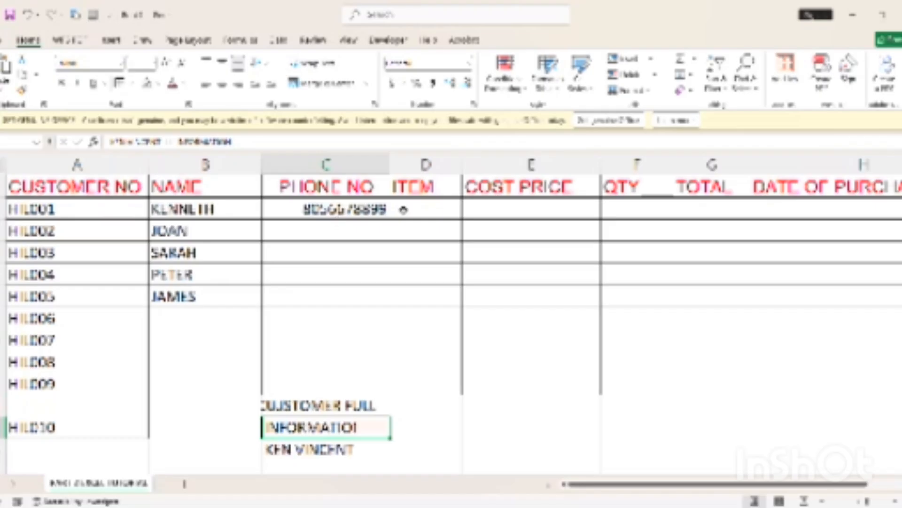
left_click(336, 218)
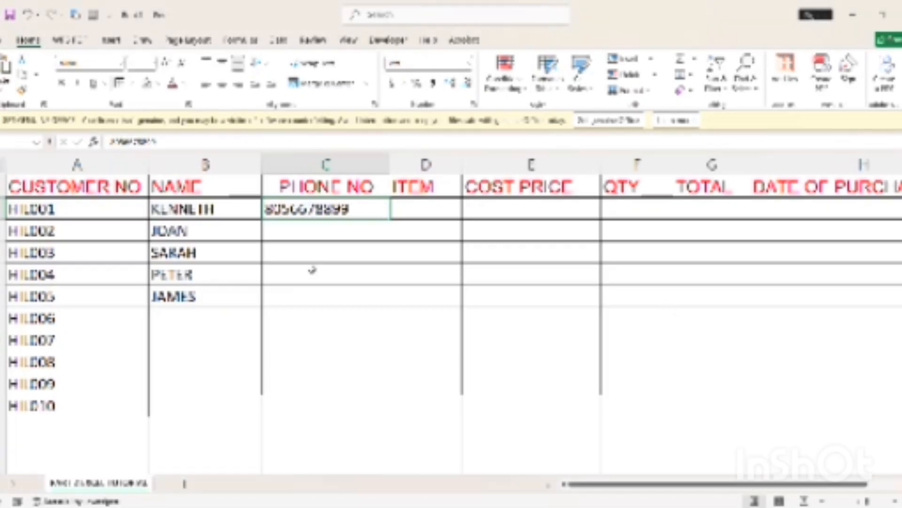
Add a leading 0 to the first customer's phone number in C2, keeping it as text
left_click(315, 274)
left_click(278, 216)
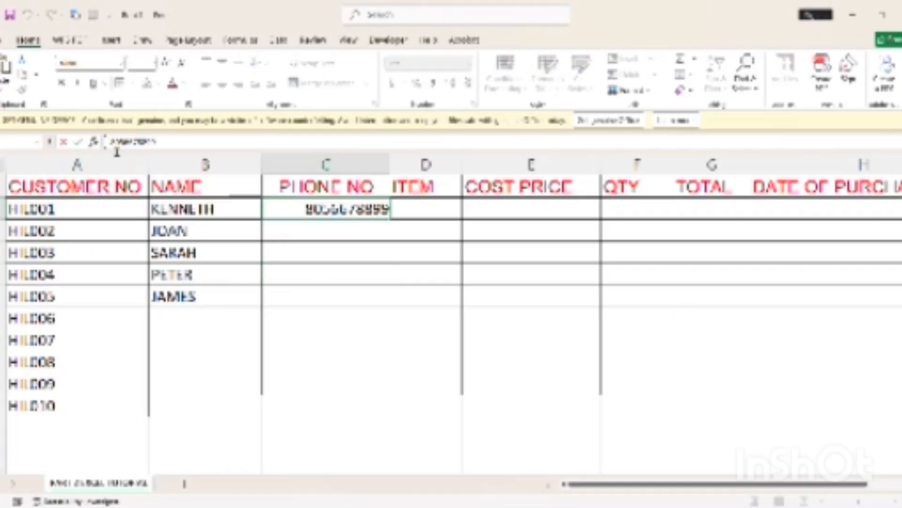
type("0")
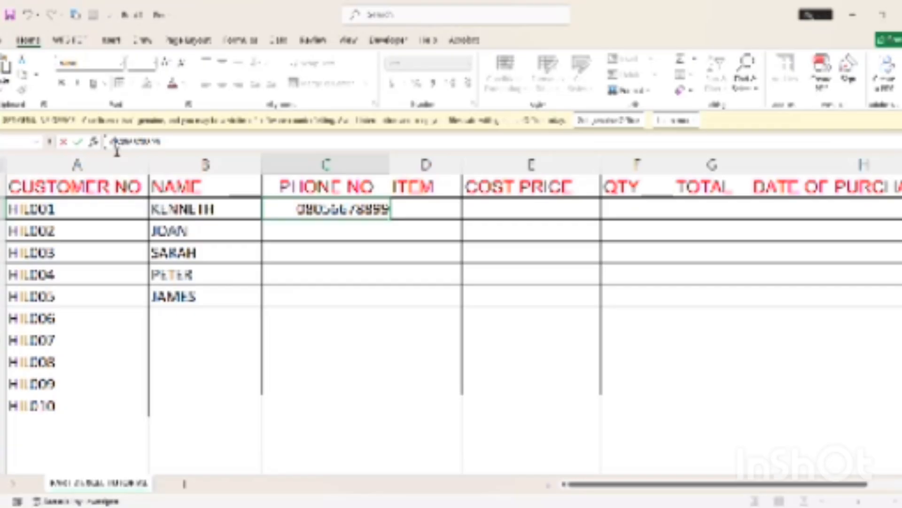
left_click(371, 268)
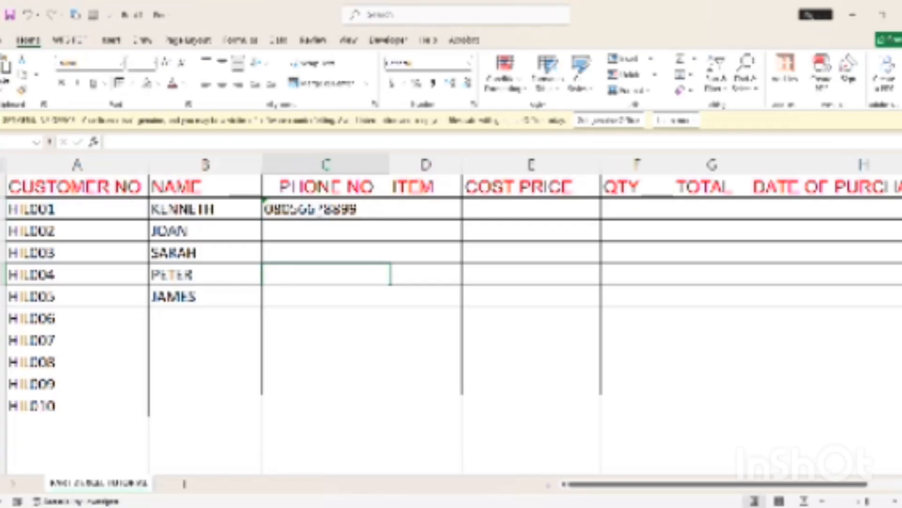
left_click(321, 212)
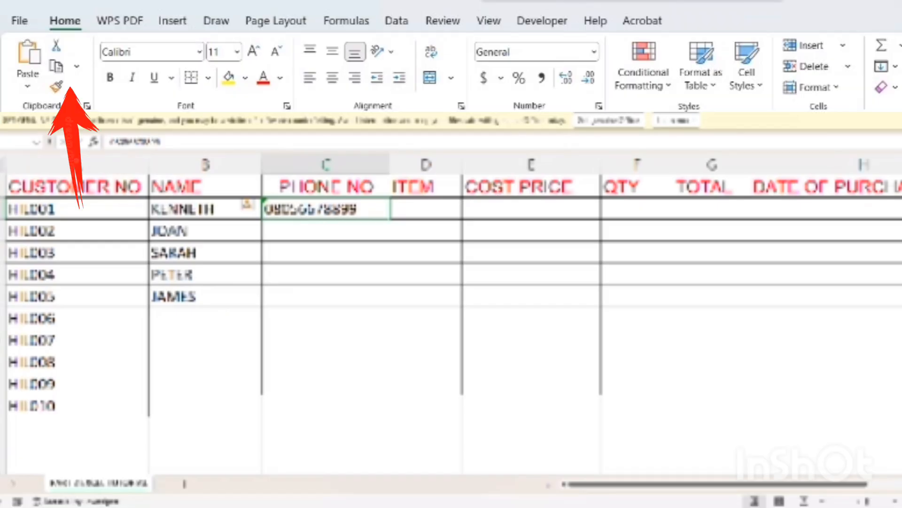
Copy C2's formatting down the phone column with Format Painter, then enter and undo a trial phone number in C3
left_click(22, 90)
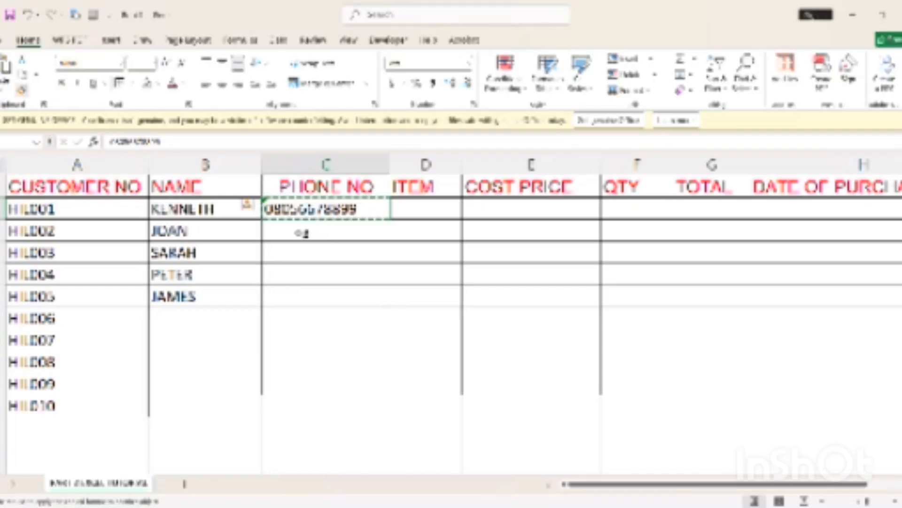
left_click_drag(303, 233, 317, 384)
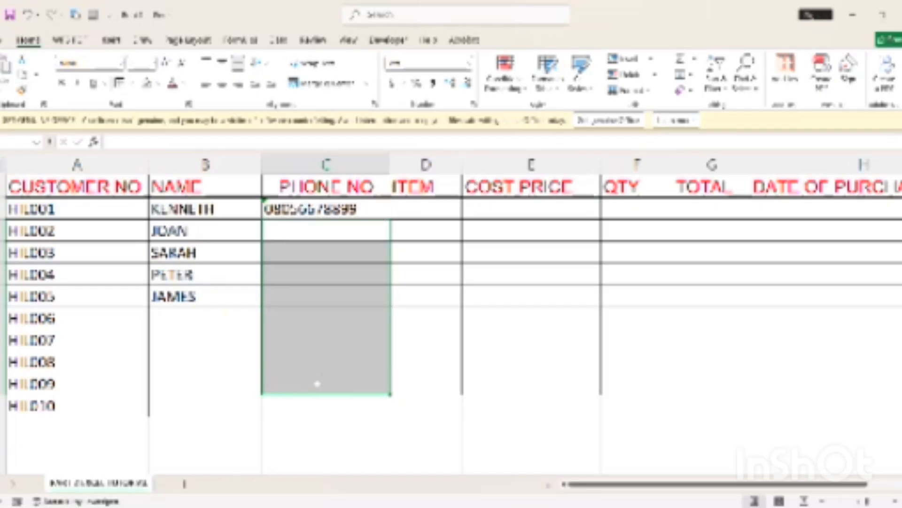
left_click(308, 232)
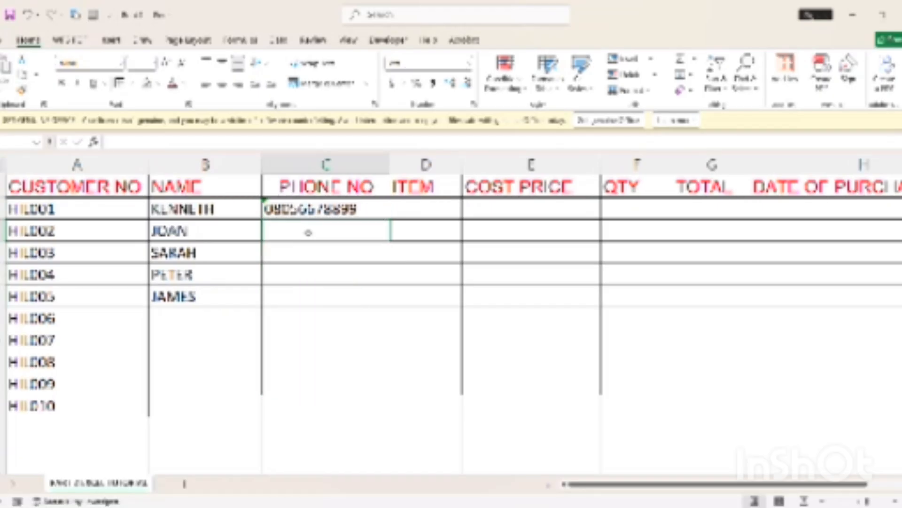
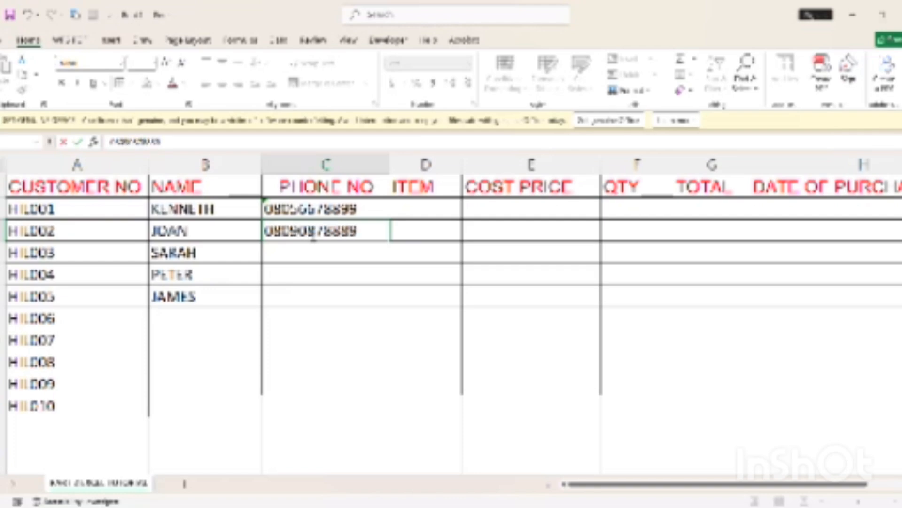
key("Return")
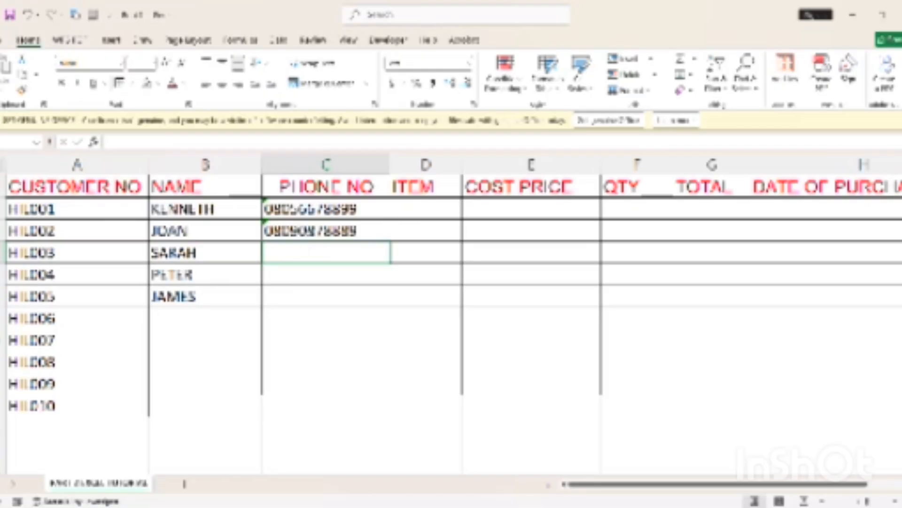
key("ctrl+z")
double_click(302, 253, "ctrl")
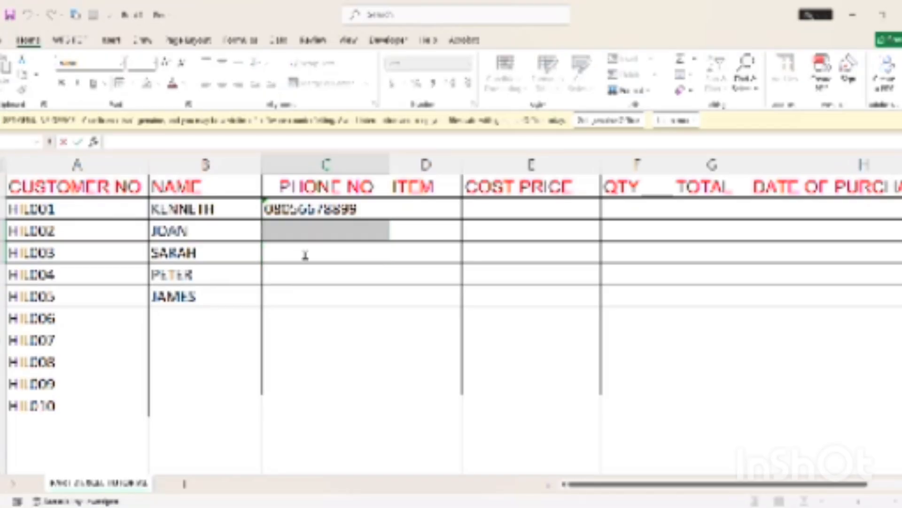
left_click(322, 316)
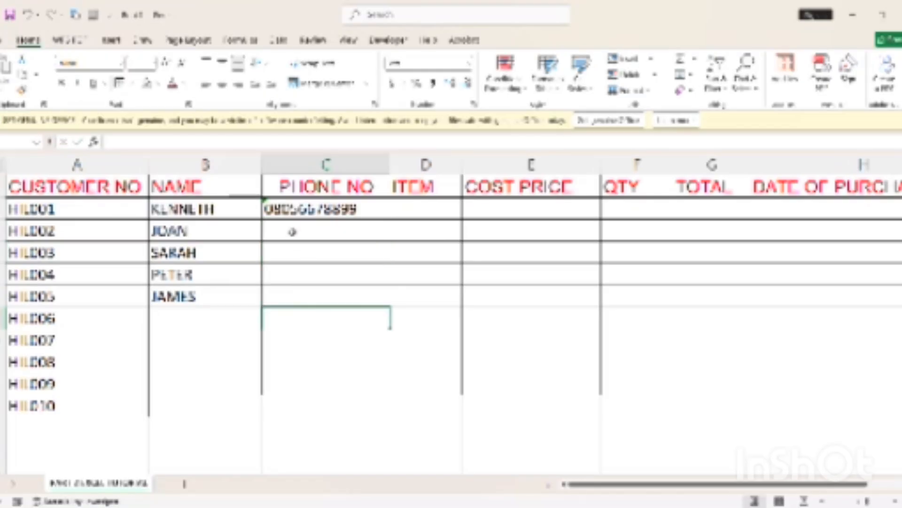
Type a phone number into the second customer's phone cell, then clear it again
left_click(293, 231)
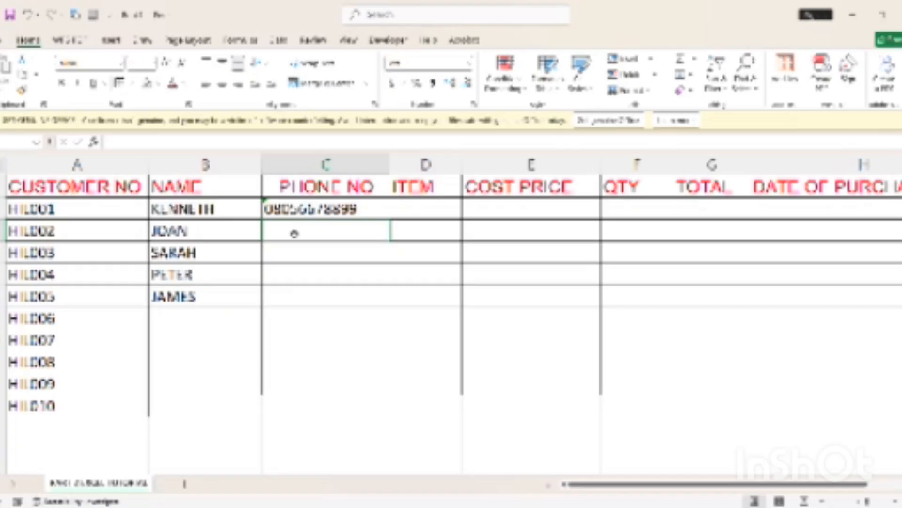
left_click(337, 297)
double_click(320, 238)
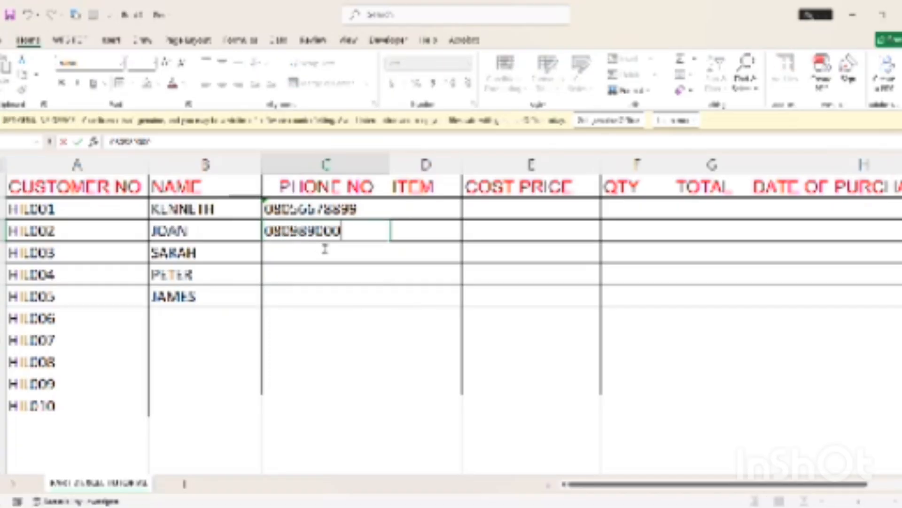
key("Return")
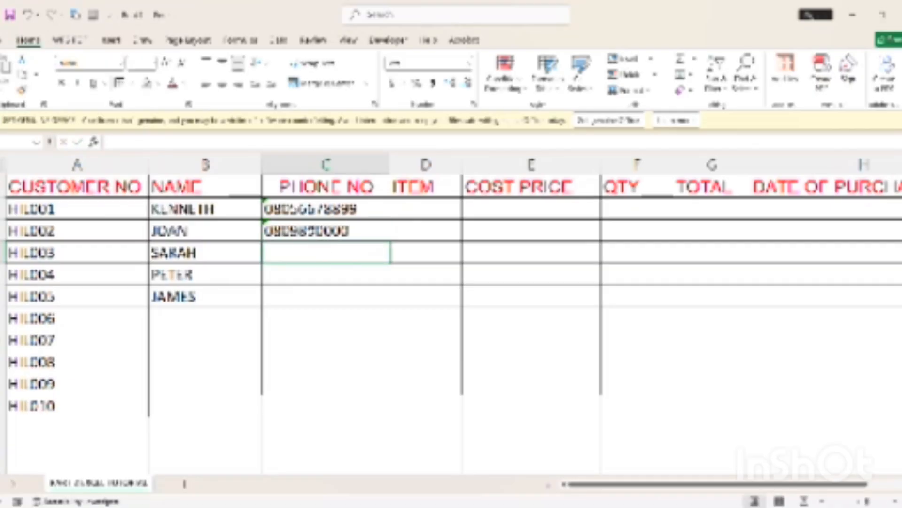
key("Up")
double_click(307, 231)
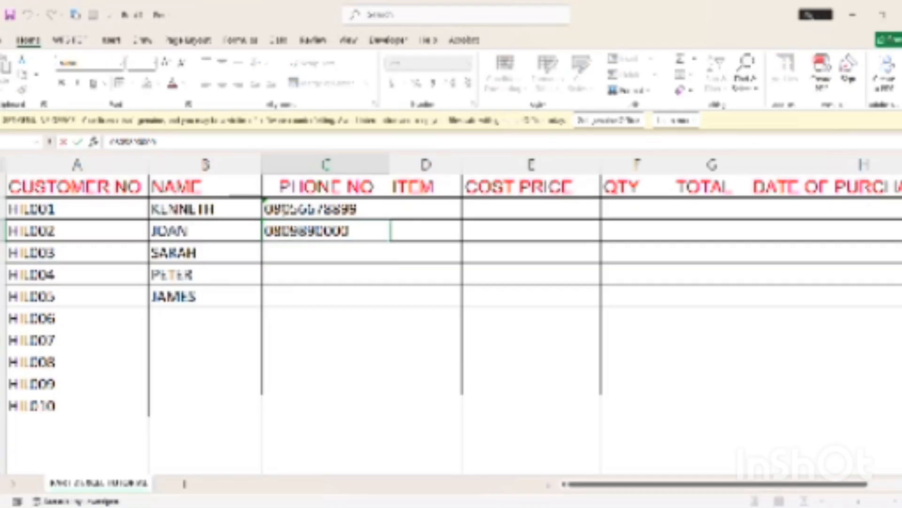
left_click(298, 296)
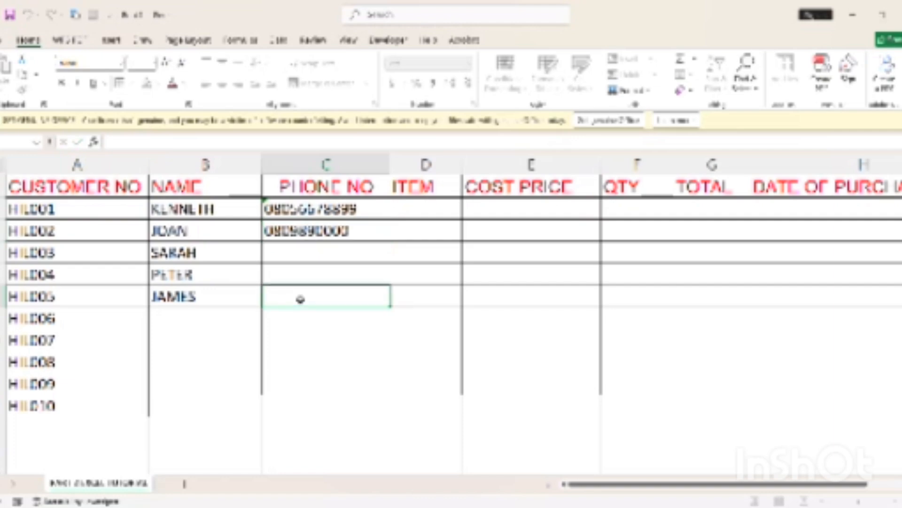
left_click(291, 230)
key("BackSpace")
key("Down")
Copy the first customer's phone number and leave the phone cells below it empty
key("shift+Up")
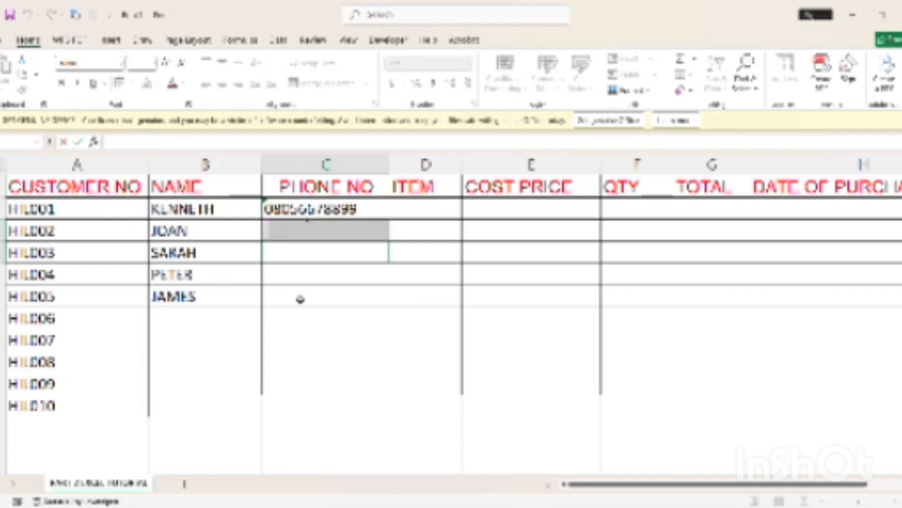
key("Up")
key("Up")
key("ctrl+c")
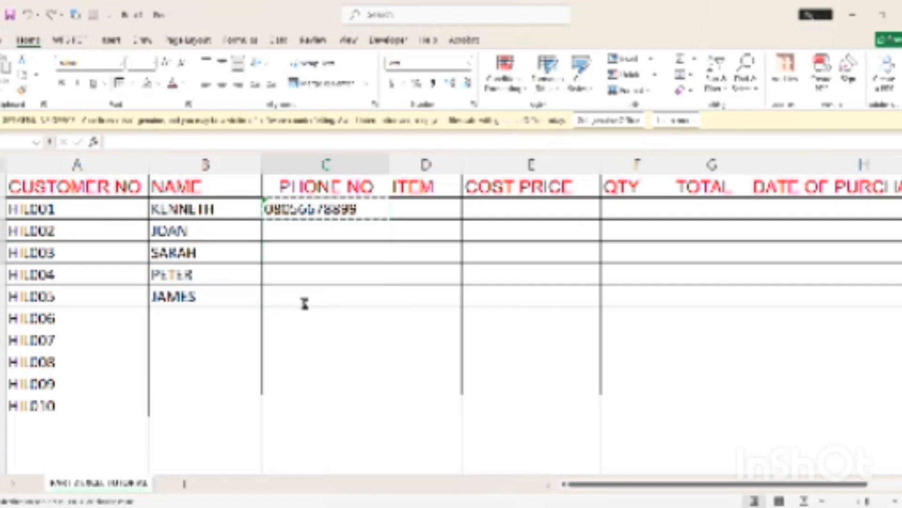
key("Down")
key("shift+Down")
key("shift+Down")
key("shift+Down")
key("shift+Down")
key("shift+Down")
key("shift+Down")
key("shift+Down")
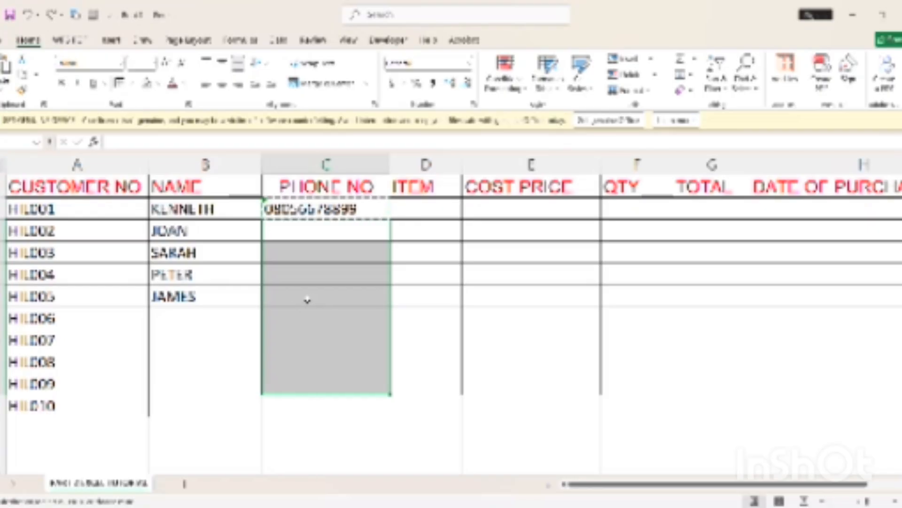
left_click(307, 300)
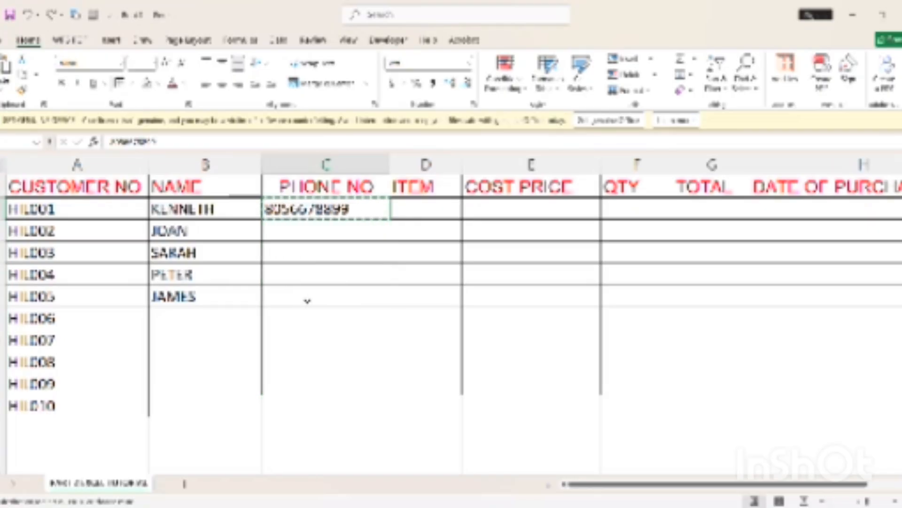
left_click(368, 284)
double_click(332, 249)
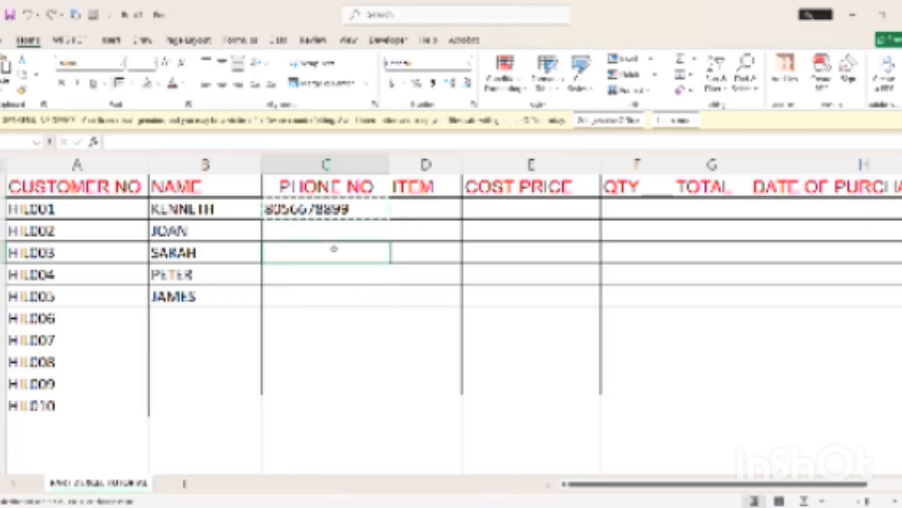
left_click(307, 232)
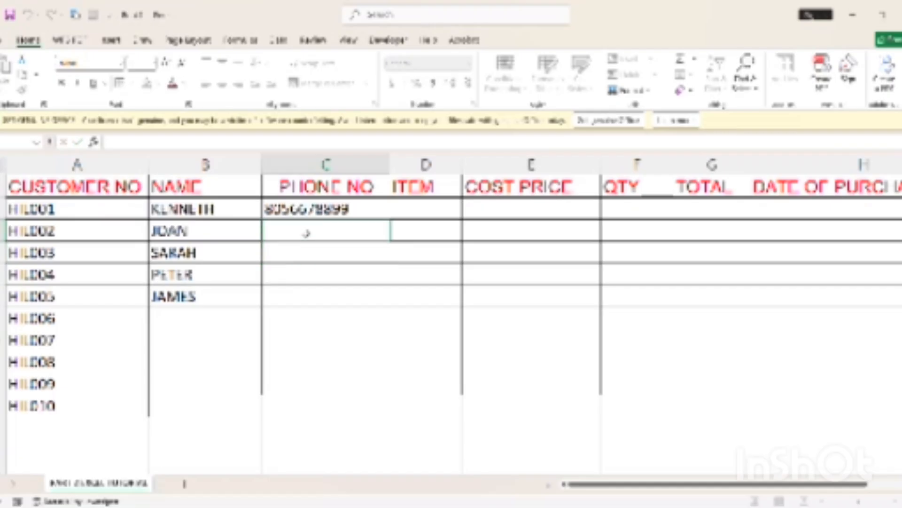
Add a leading 0 to the first customer's phone number in the formula bar
left_click(286, 212)
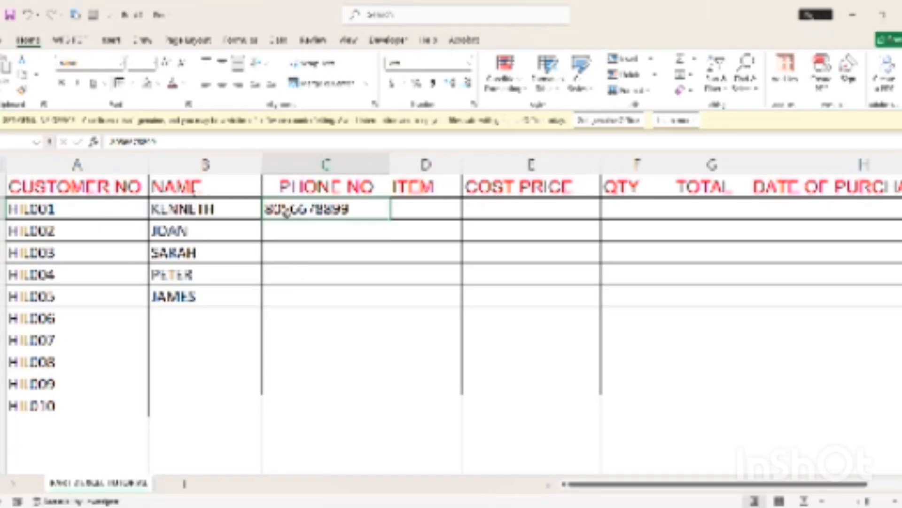
left_click(112, 142)
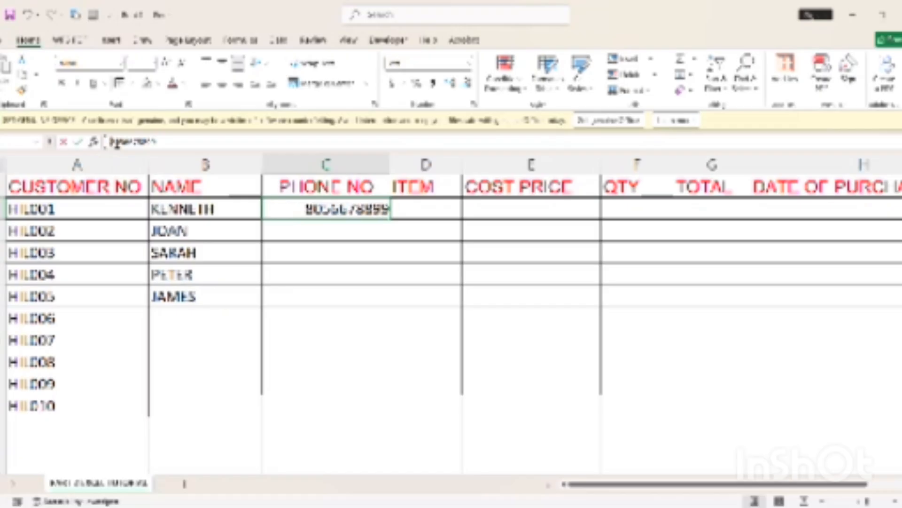
type("0")
left_click(268, 312)
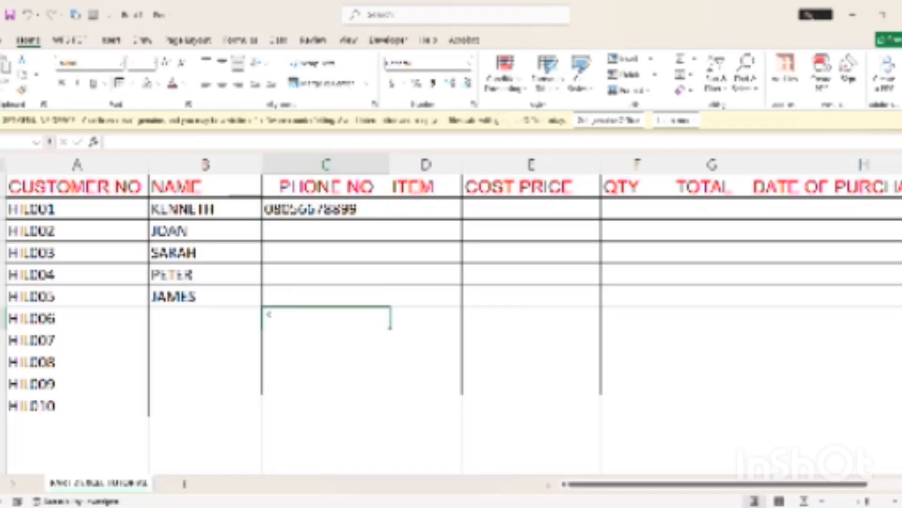
left_click(415, 218)
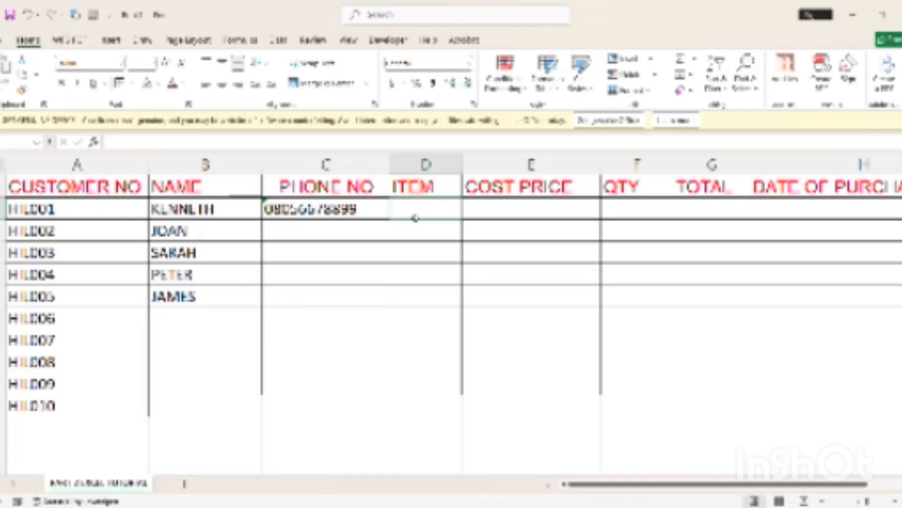
Enter ITEL 203 as the first customer's item and start typing the cost price 53400
type("ITEL")
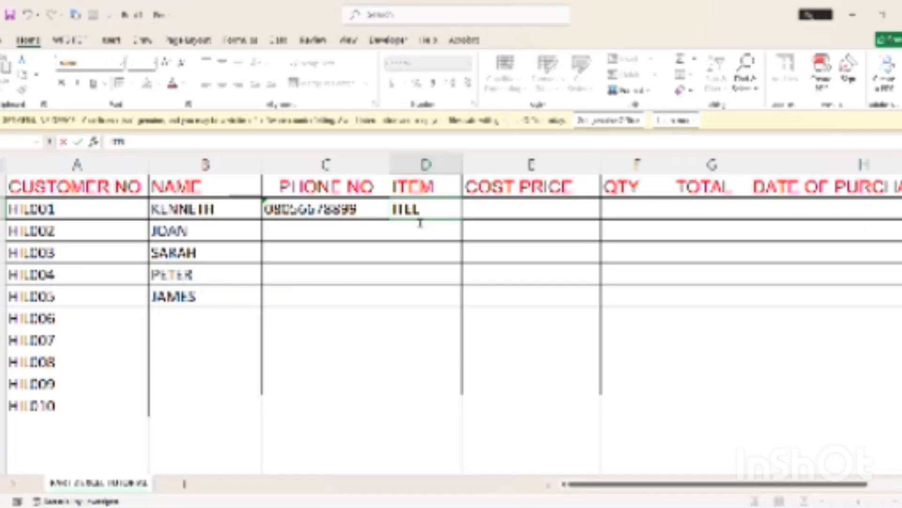
type(" 203")
left_click(491, 211)
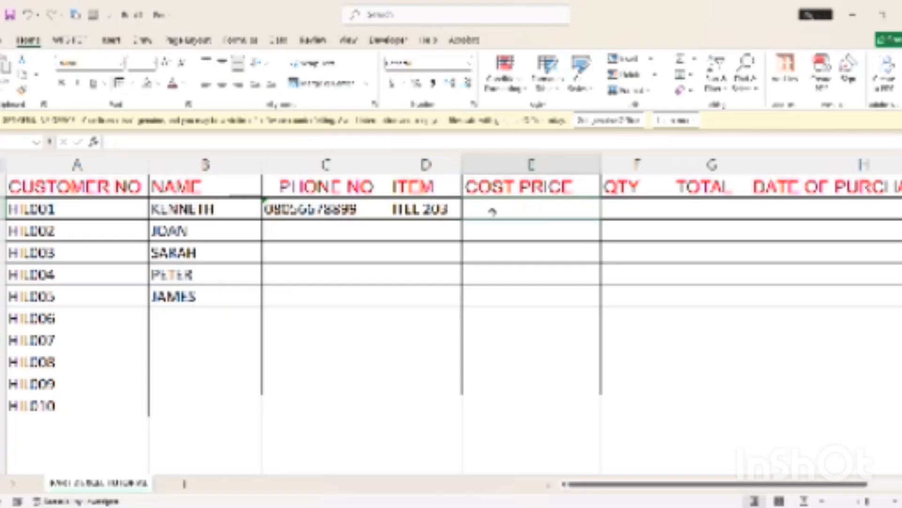
scroll(492, 212, "right", 1)
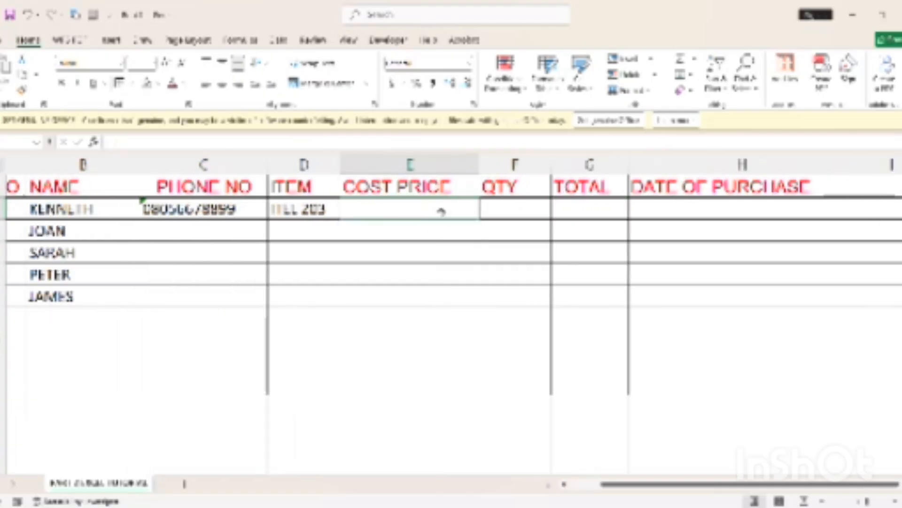
scroll(441, 212, "right", 1)
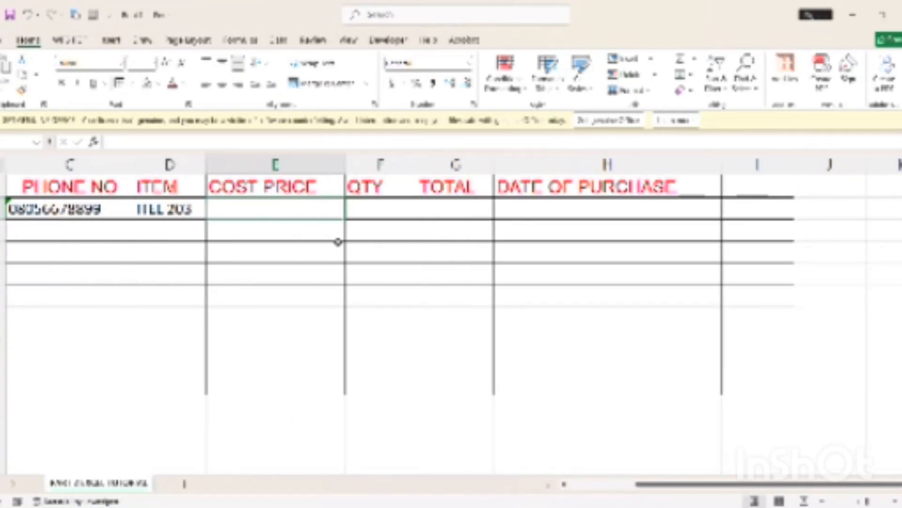
double_click(295, 217)
type("5")
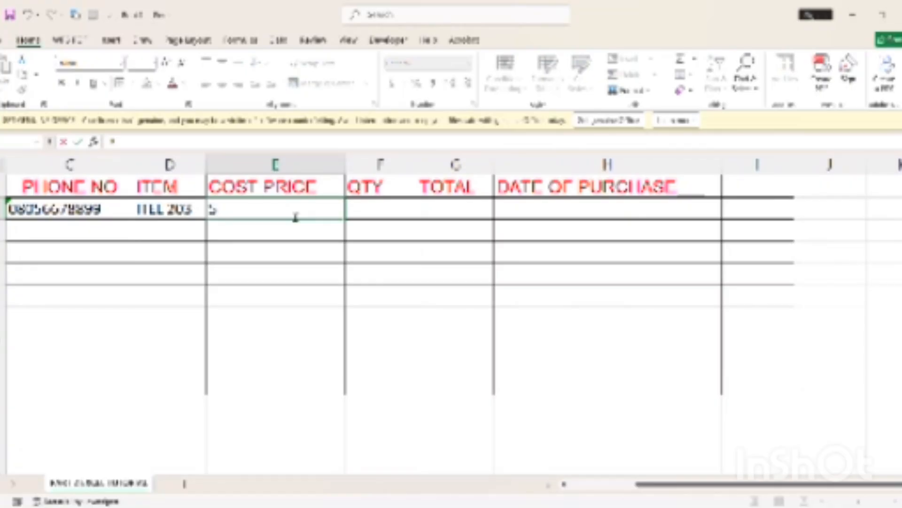
type("3400")
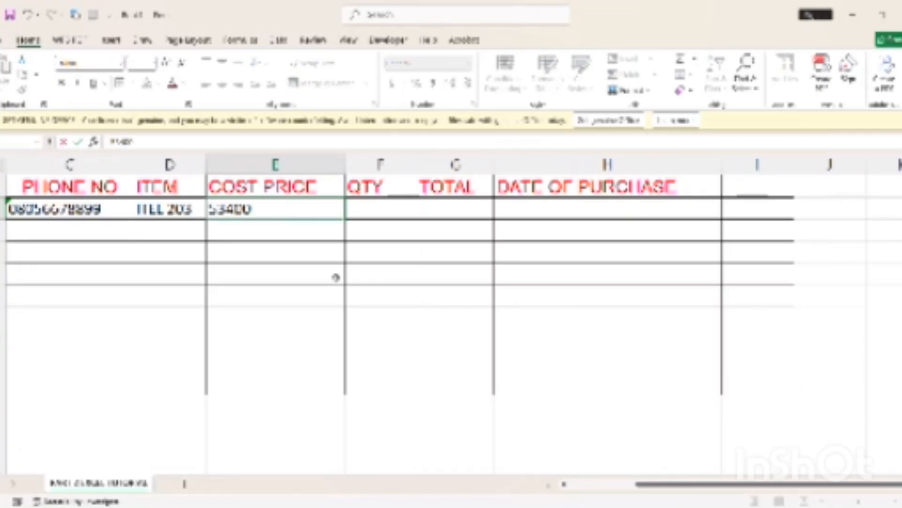
Commit the 53400 cost price in E2 and enter a quantity of 2 in F2
left_click(335, 277)
left_click(381, 214)
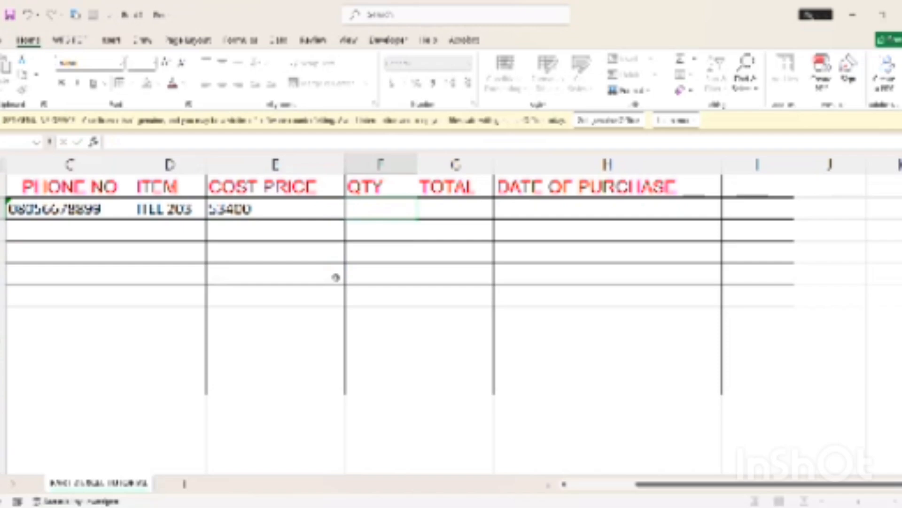
type("2")
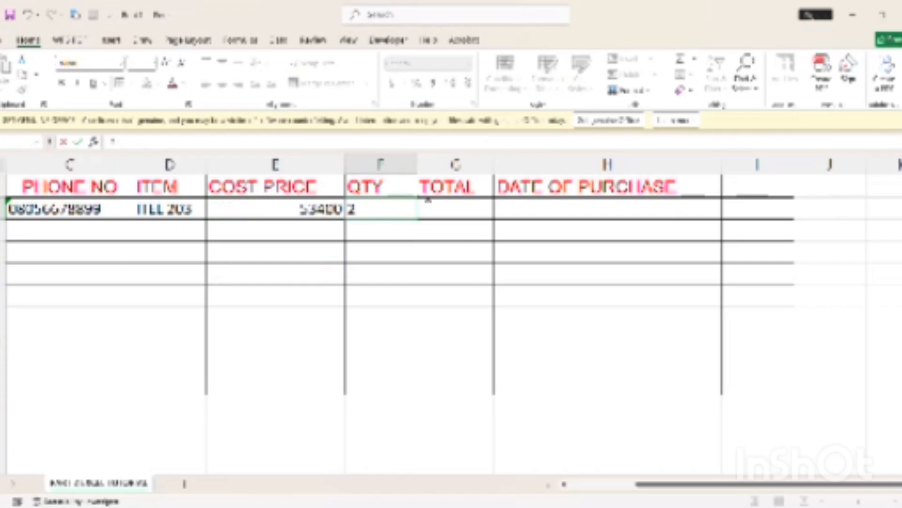
left_click(428, 208)
left_click(330, 210)
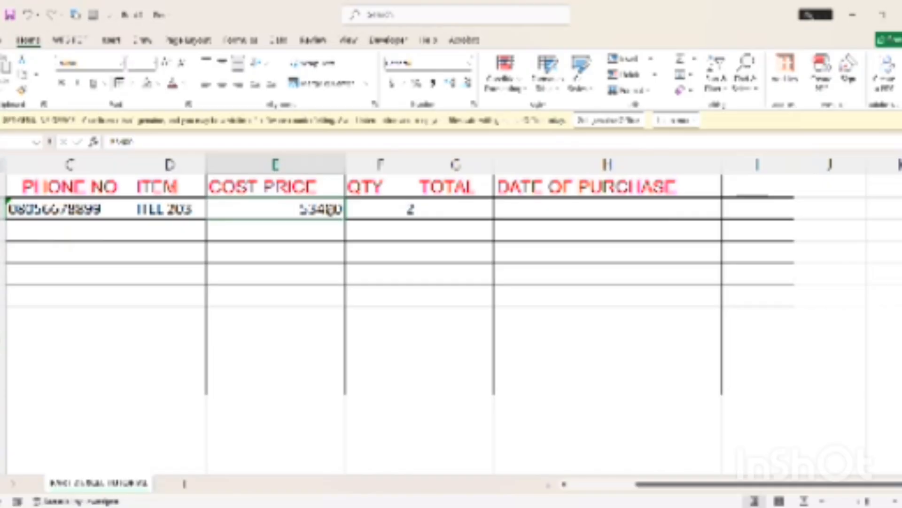
left_click(303, 303)
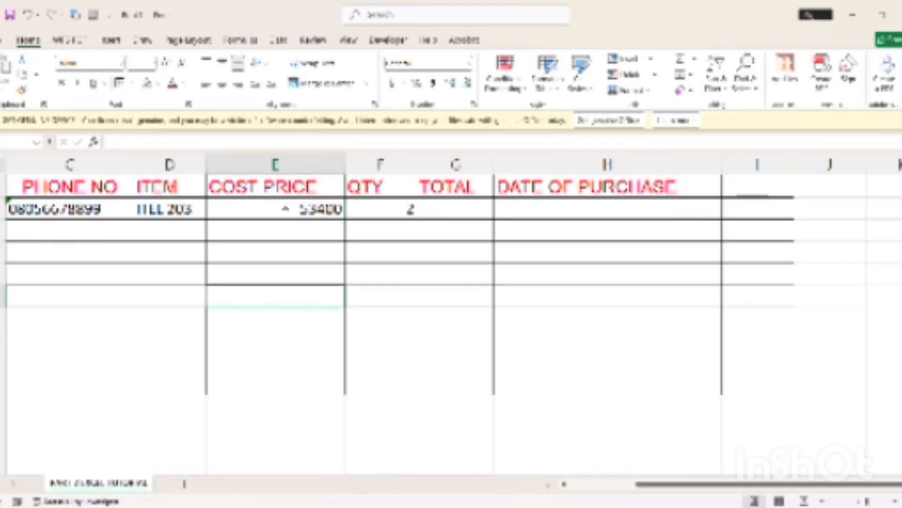
left_click(287, 210)
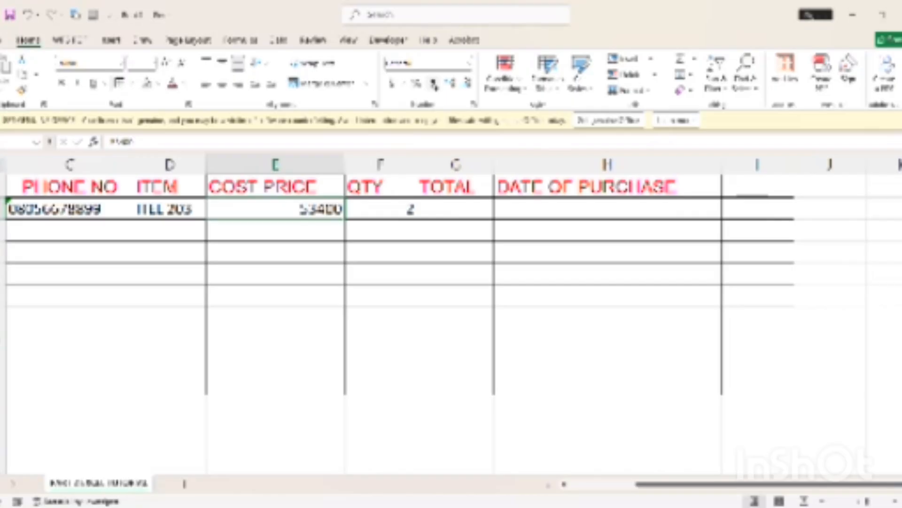
Format the first customer's 53400 cost price as naira currency, showing ₦53,400
left_click(434, 85)
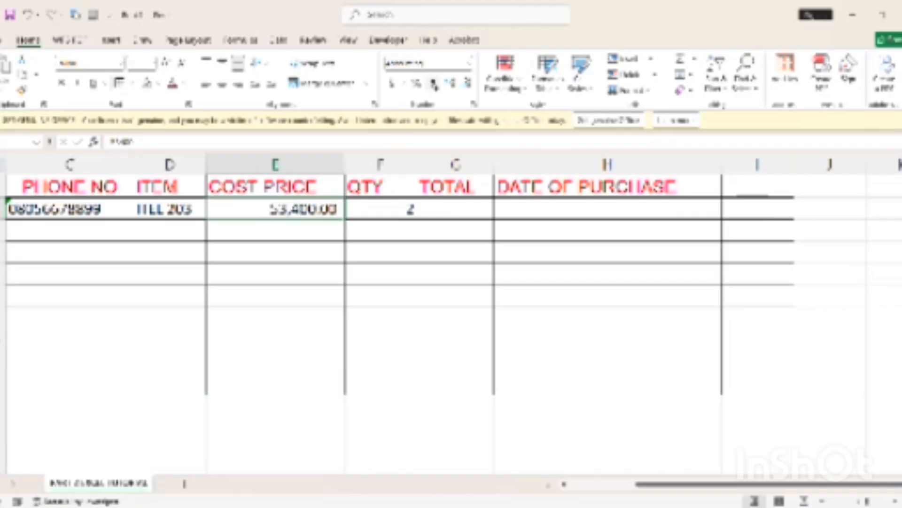
left_click(271, 387)
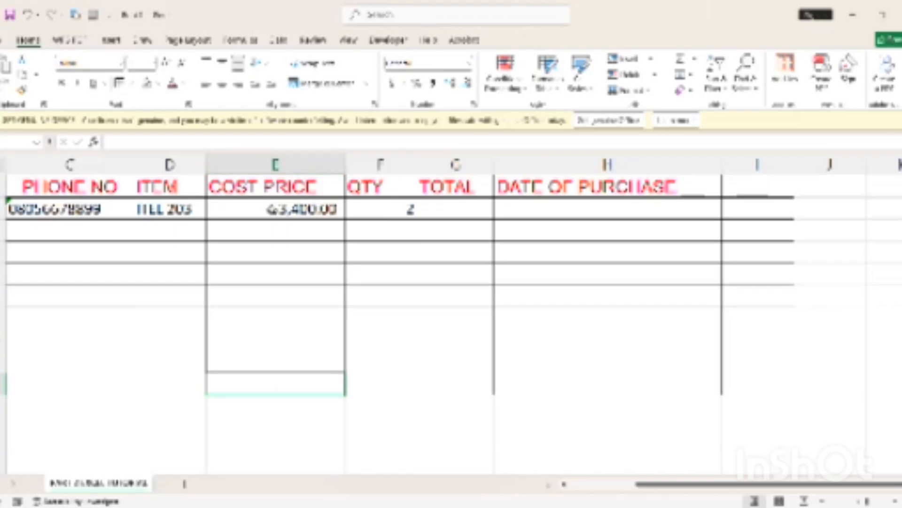
left_click(270, 211)
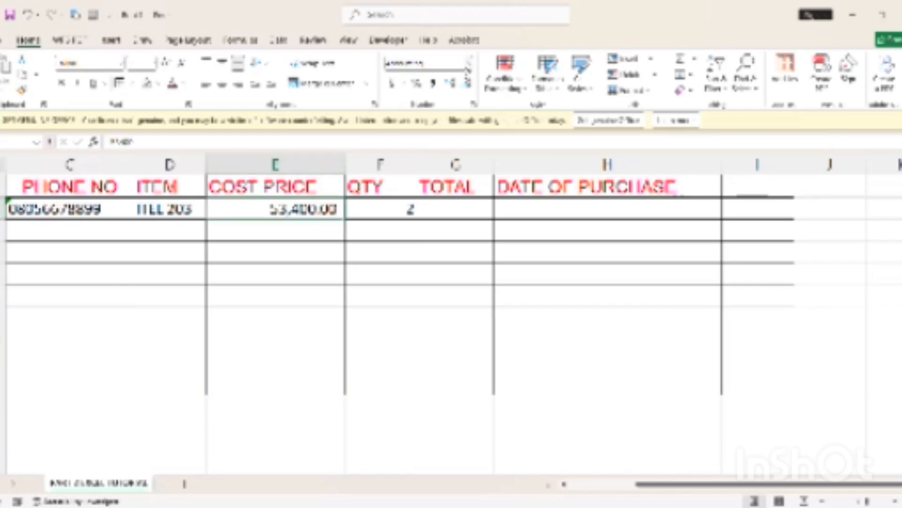
left_click(477, 108)
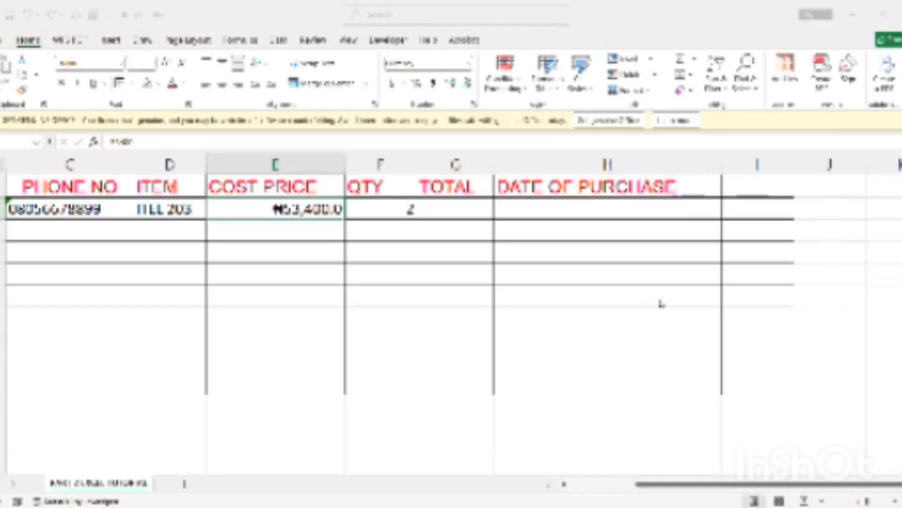
left_click(300, 254)
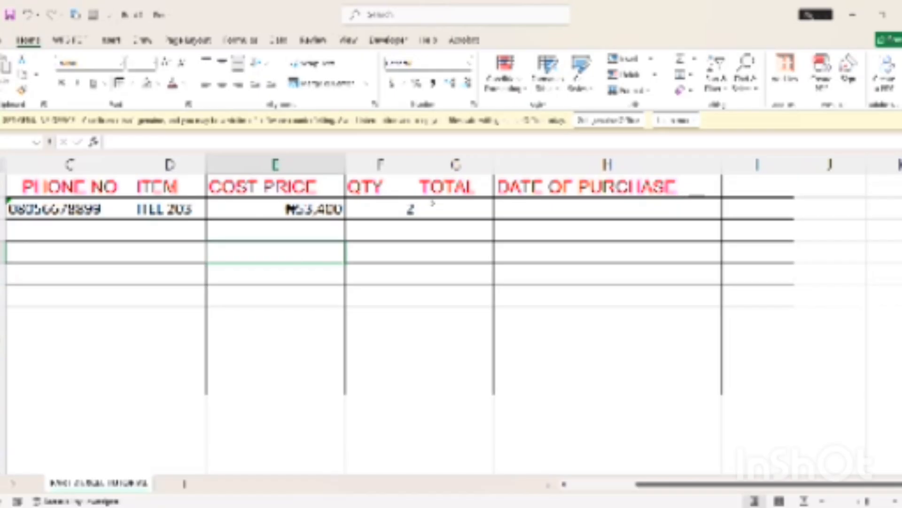
left_click(439, 212)
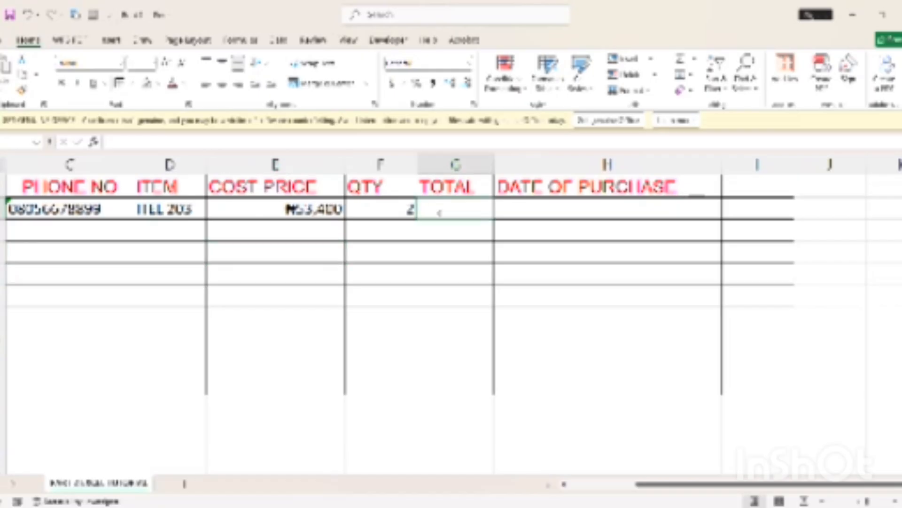
left_click(289, 234)
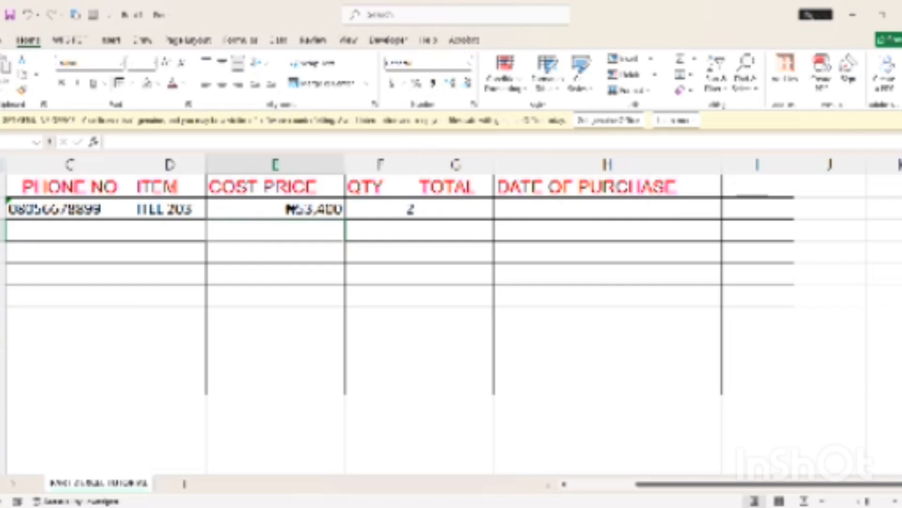
left_click(530, 215)
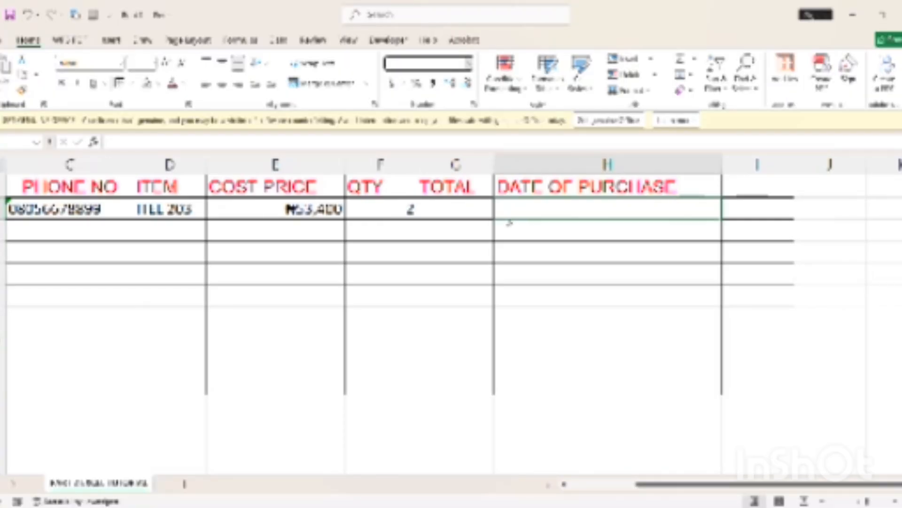
Enter 12/7/2025 in H2 and format it as a long date, Sunday, December 7, 2025
left_click(570, 210)
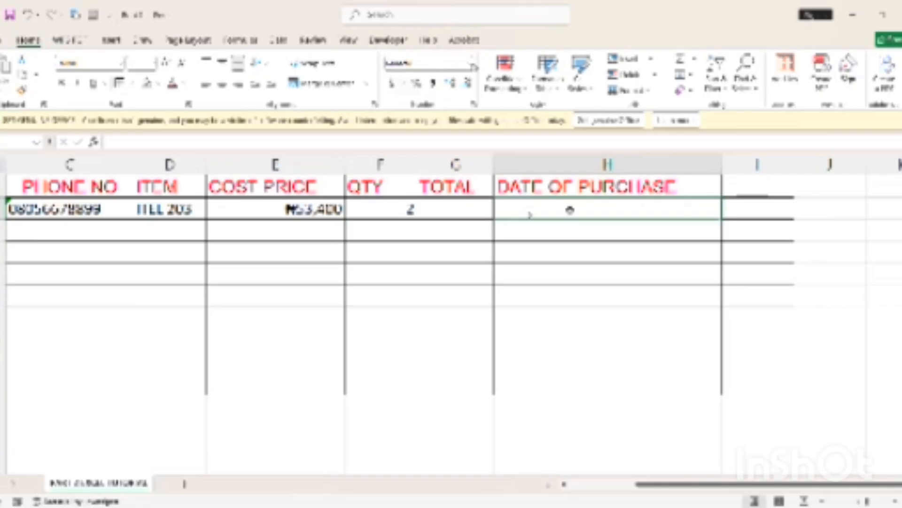
type("12/")
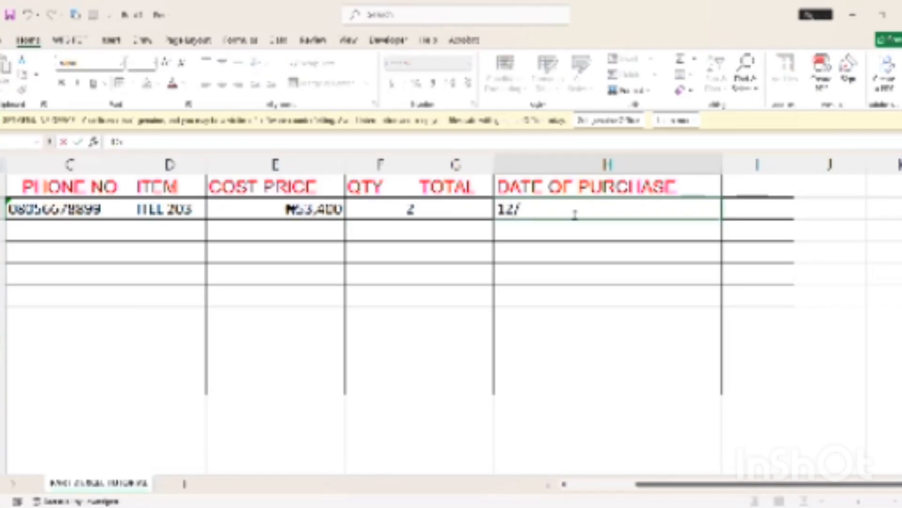
type("7/2")
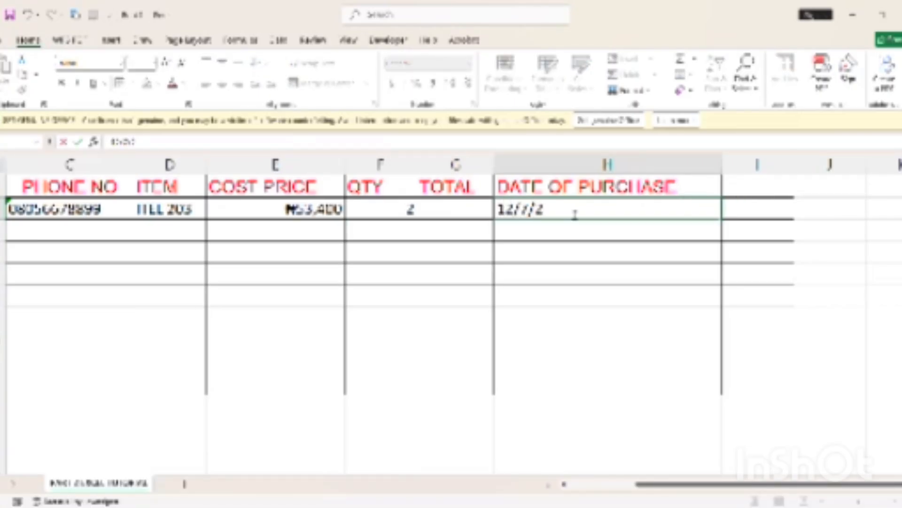
type("025")
left_click(573, 292)
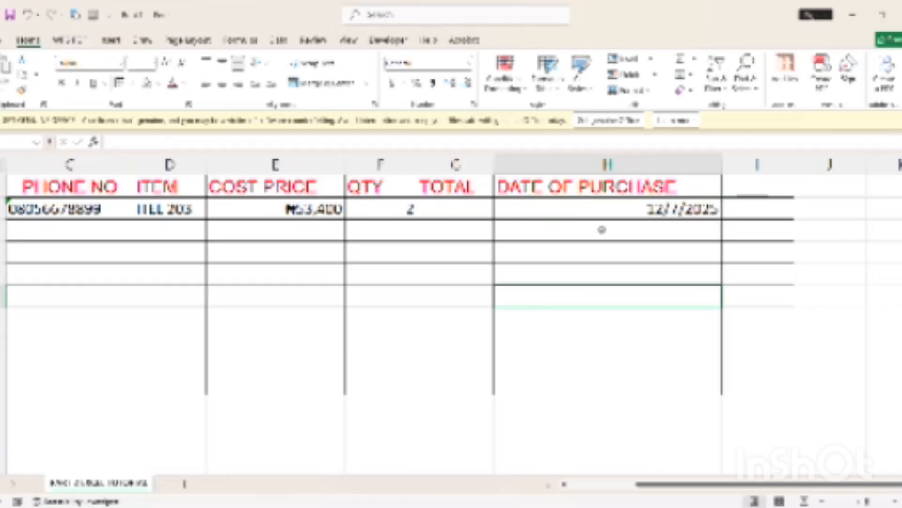
left_click(601, 211)
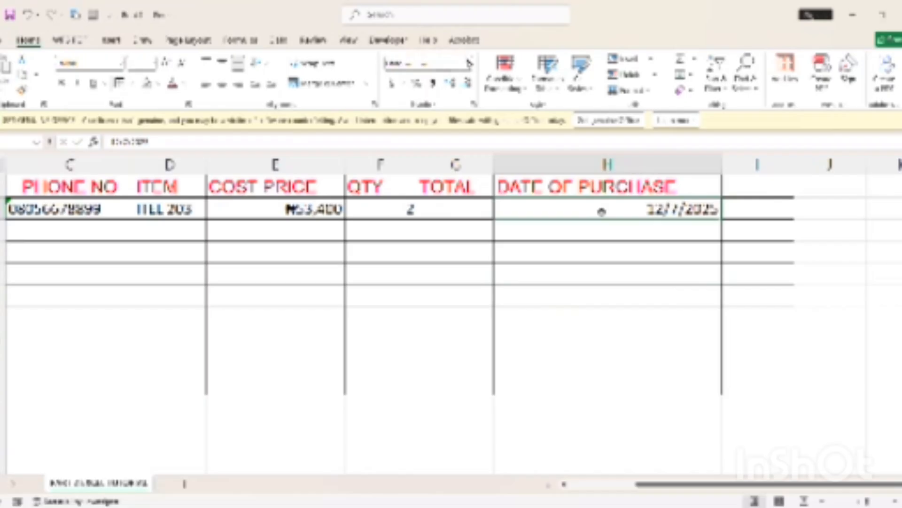
left_click(473, 104)
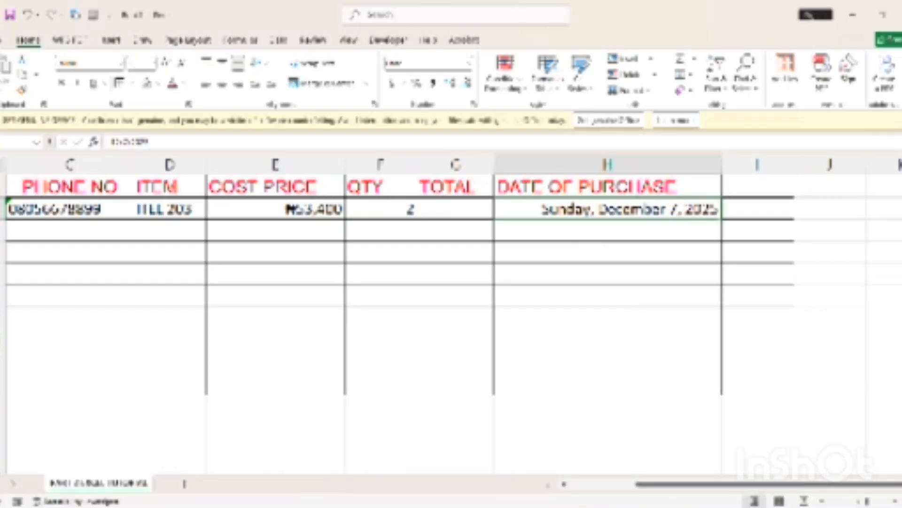
key("Return")
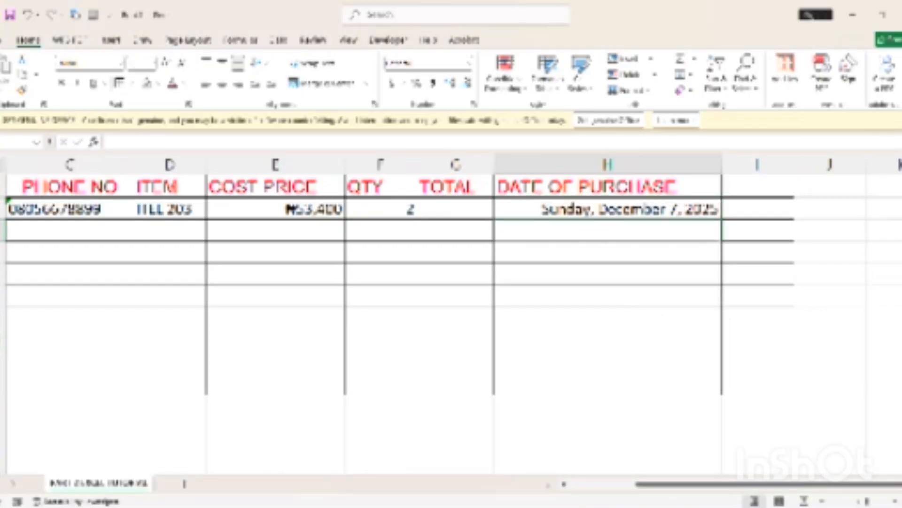
Add a TIME header in cell I1
left_click(774, 207)
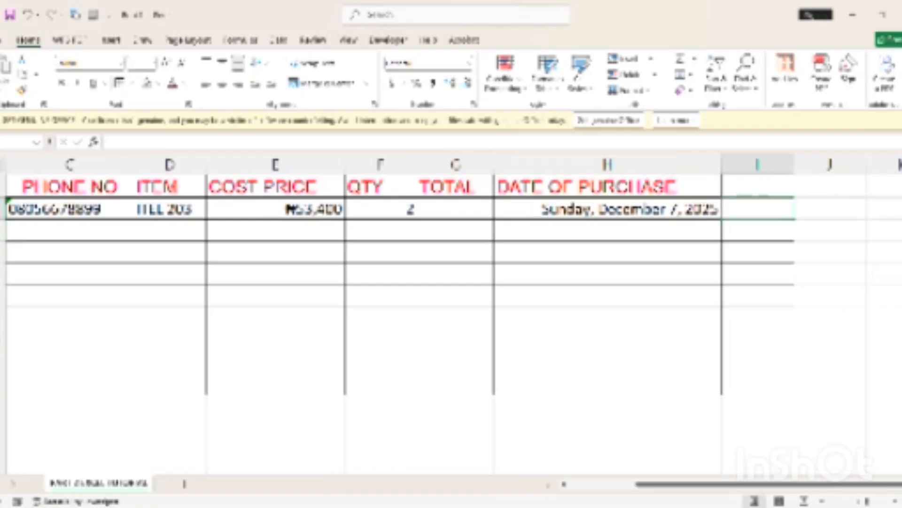
left_click(761, 188)
type("TIME")
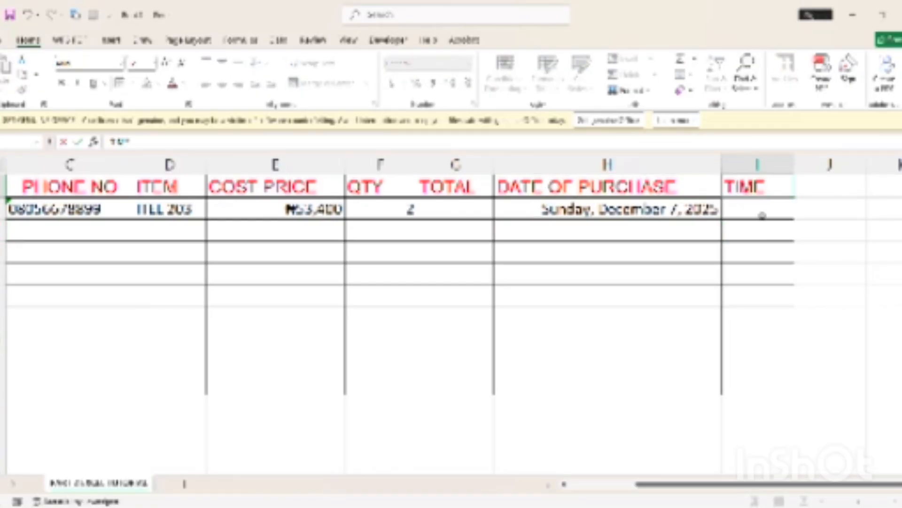
key("Return")
key("Up")
Enter the purchase time 2:45 in I2
left_click(762, 216)
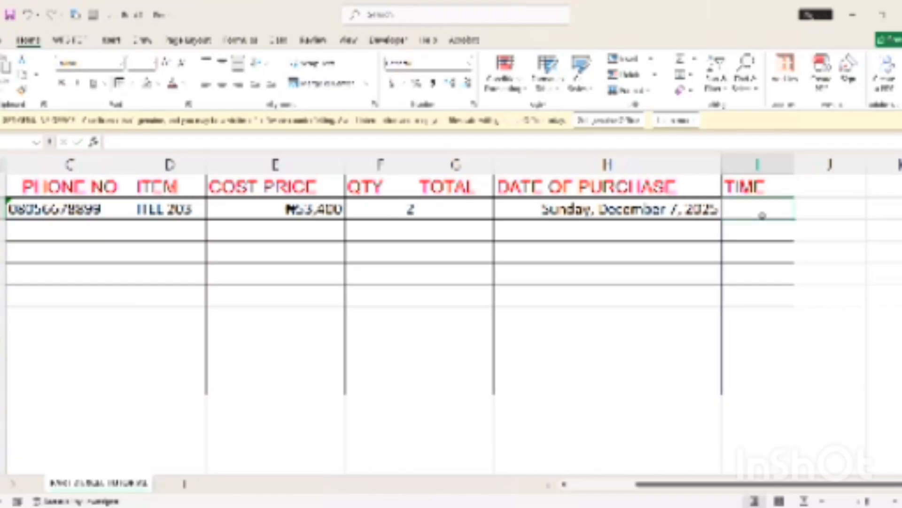
double_click(762, 215)
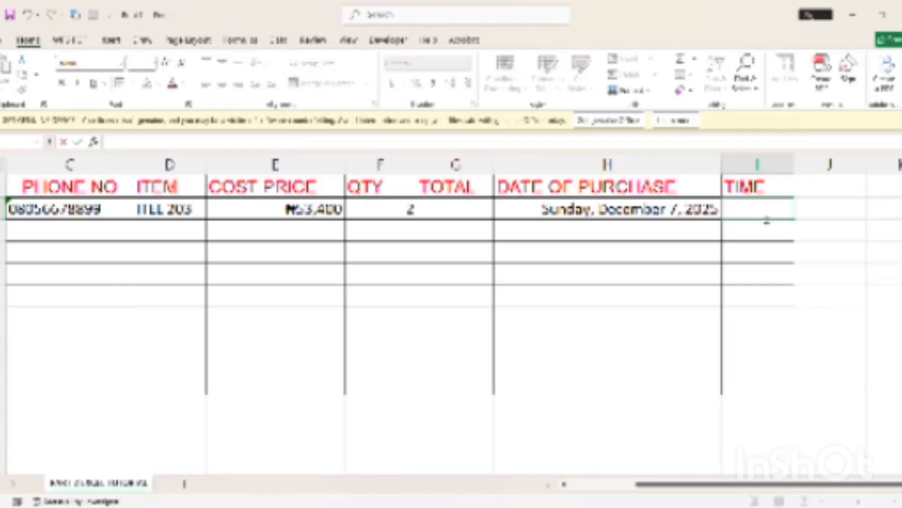
type("2:45")
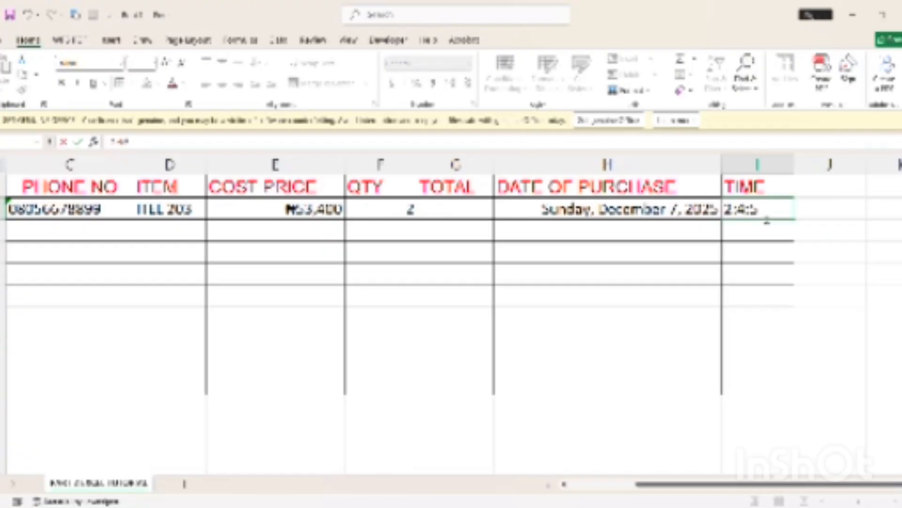
left_click(687, 367)
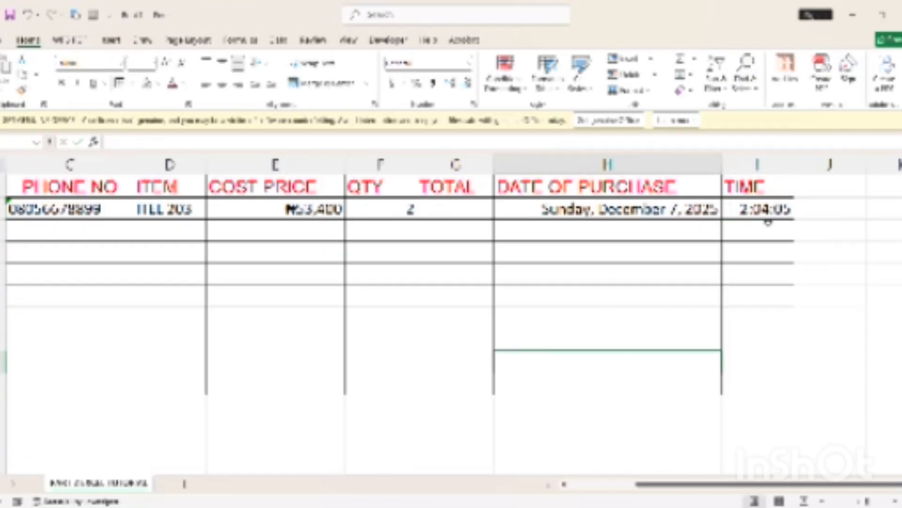
left_click(767, 219)
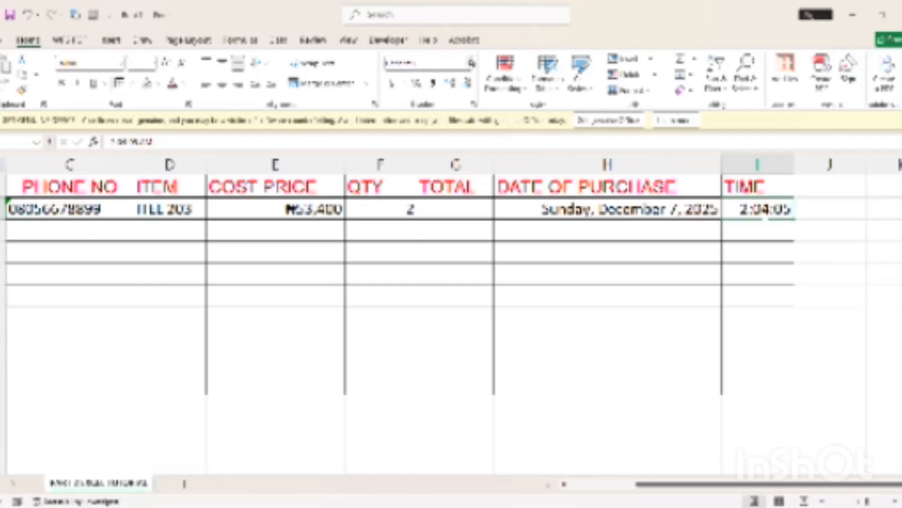
left_click(476, 105)
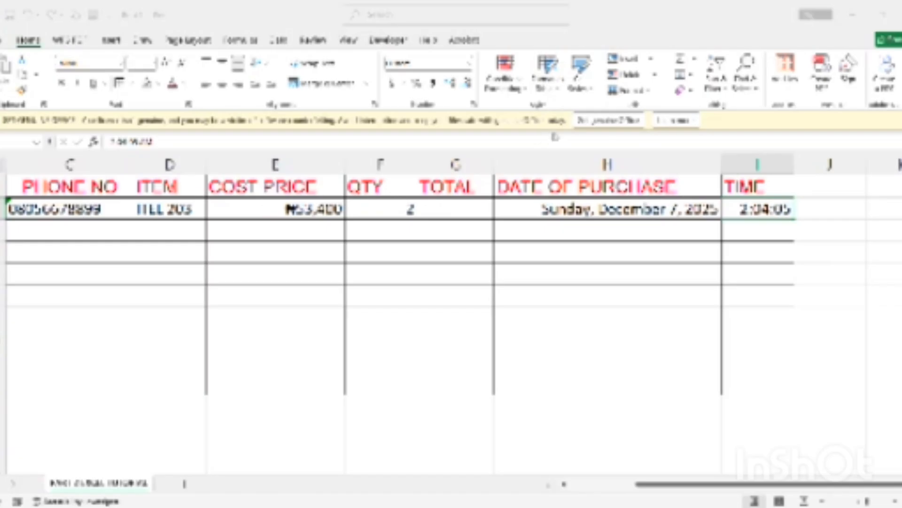
Apply an AM/PM time format to I2, change its hour to 10, and delete the stray 10 from H5
left_click(674, 304)
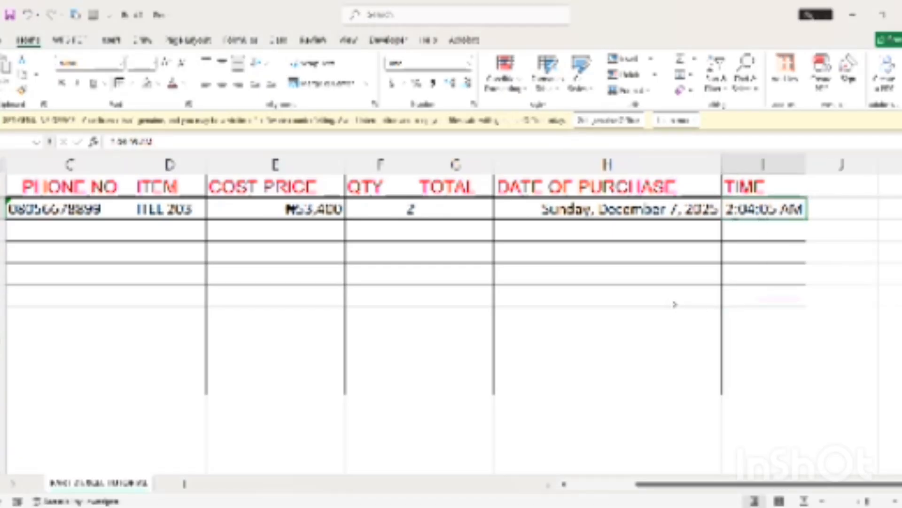
left_click(776, 297)
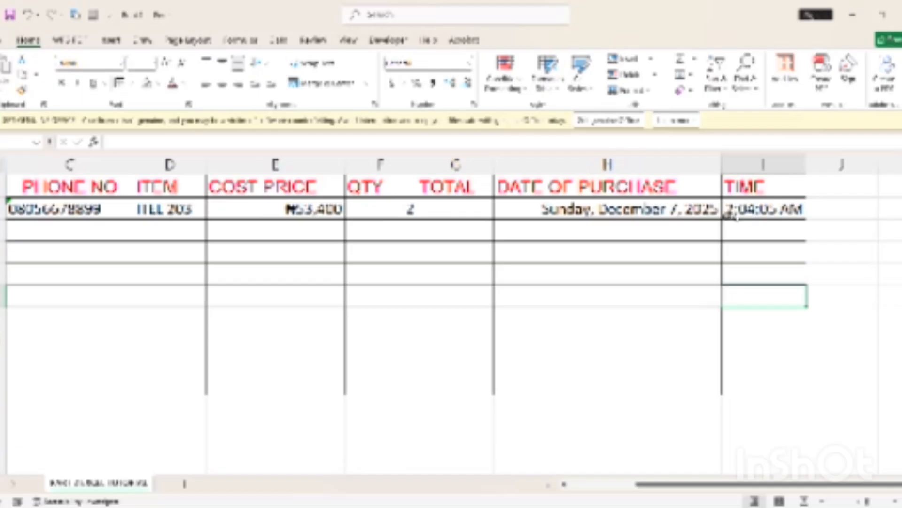
left_click(749, 214)
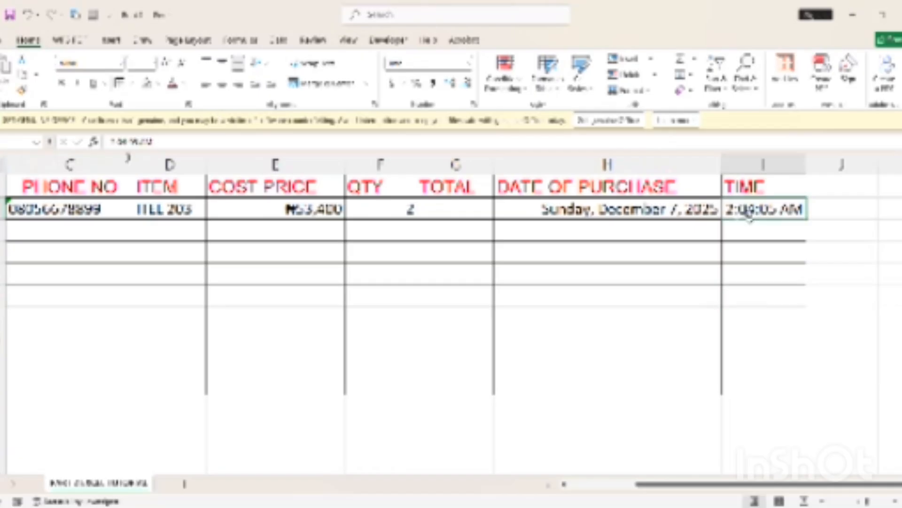
left_click(112, 141)
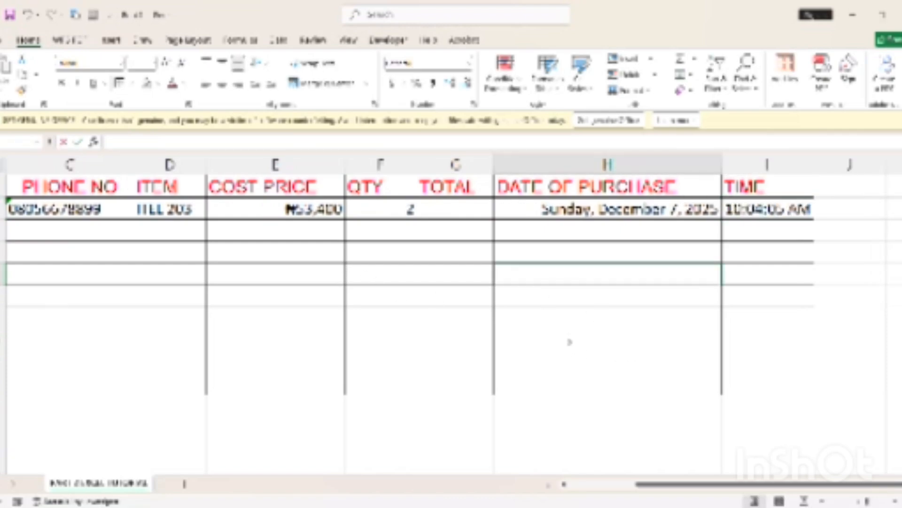
type("1")
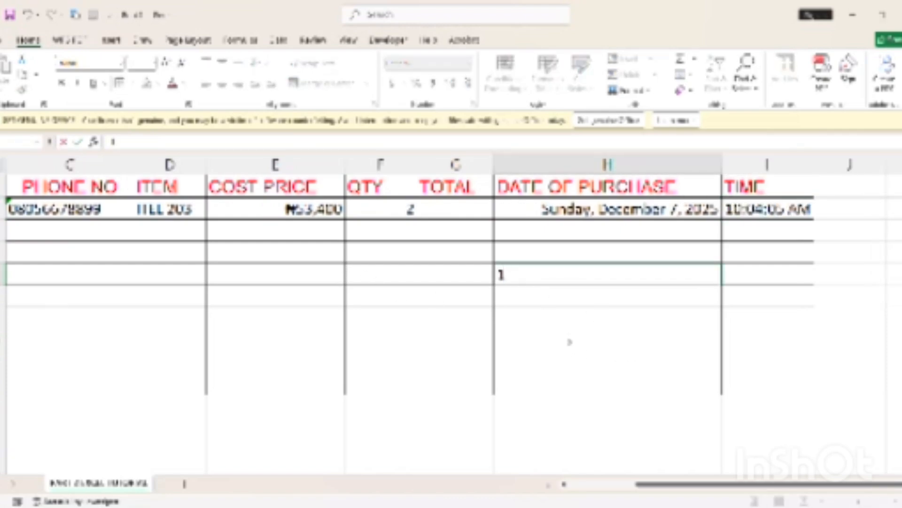
type("0")
left_click(594, 413)
left_click(679, 284)
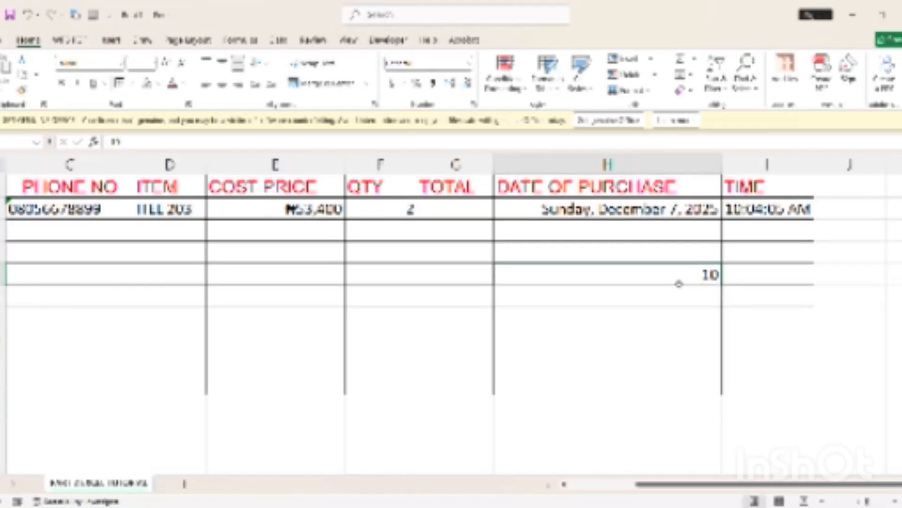
key("Delete")
Reopen the full number format settings for the time in I2
left_click(772, 210)
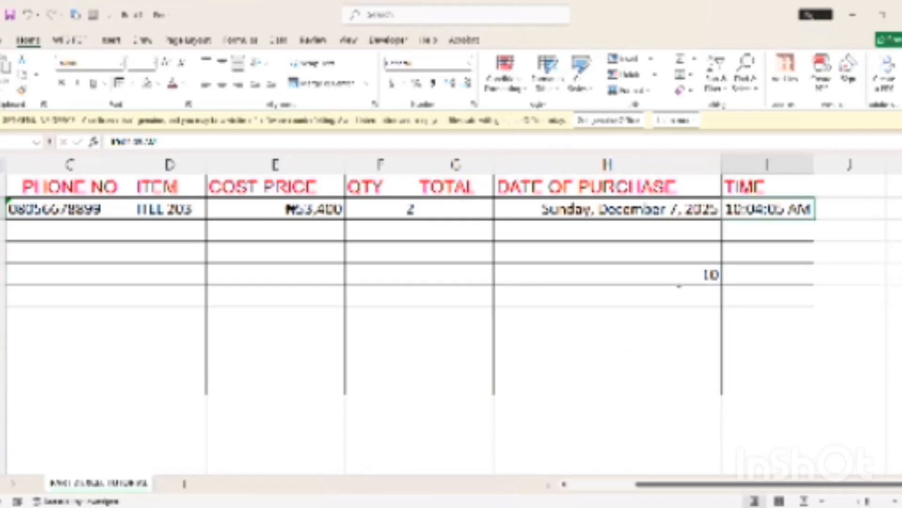
left_click(851, 296)
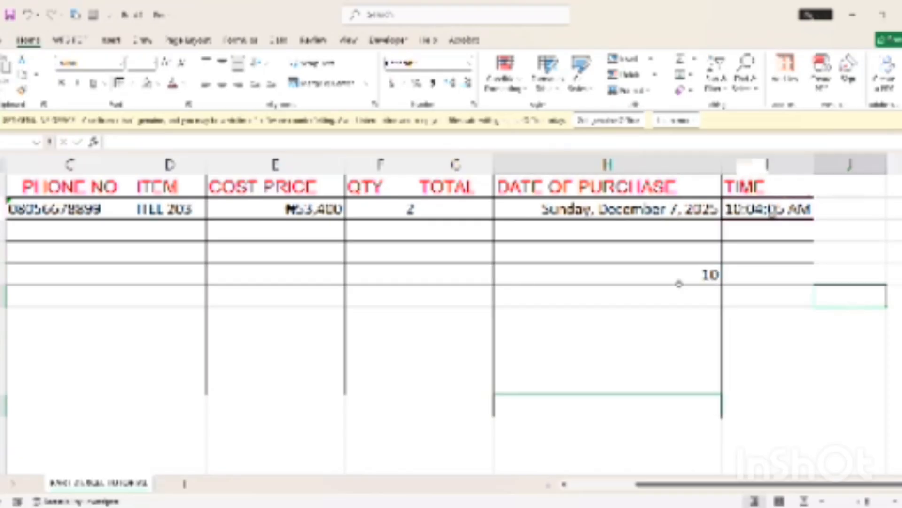
left_click(785, 210)
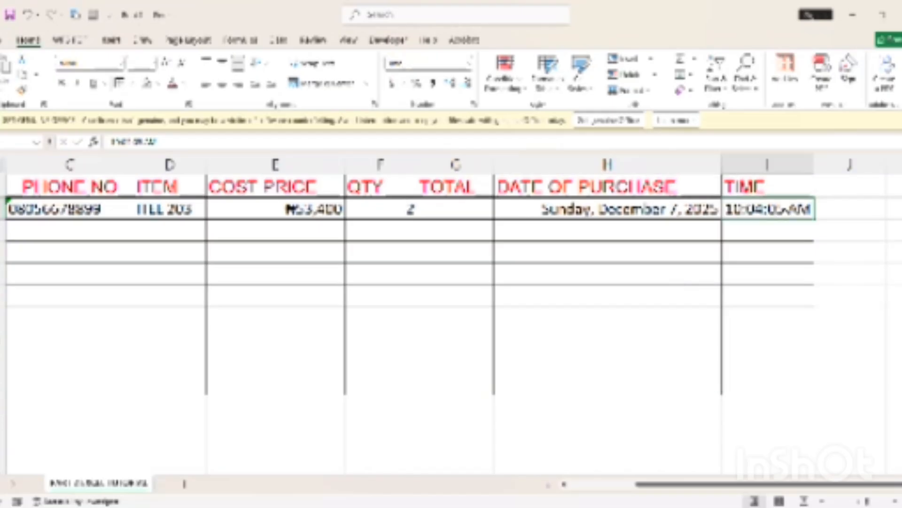
left_click(855, 270)
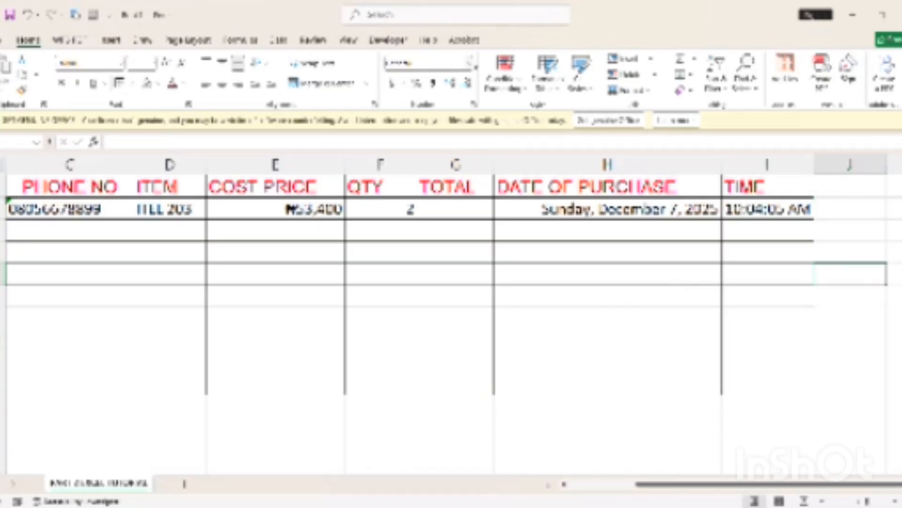
left_click(469, 64)
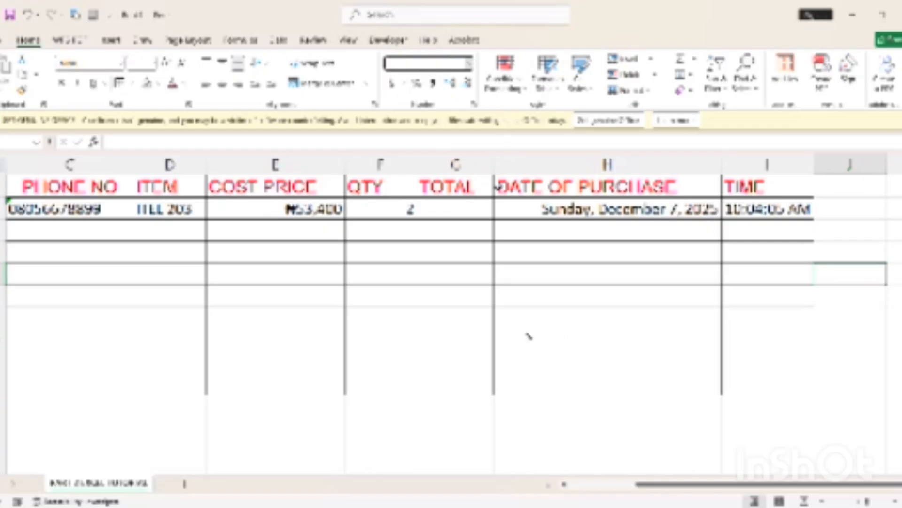
left_click(475, 105)
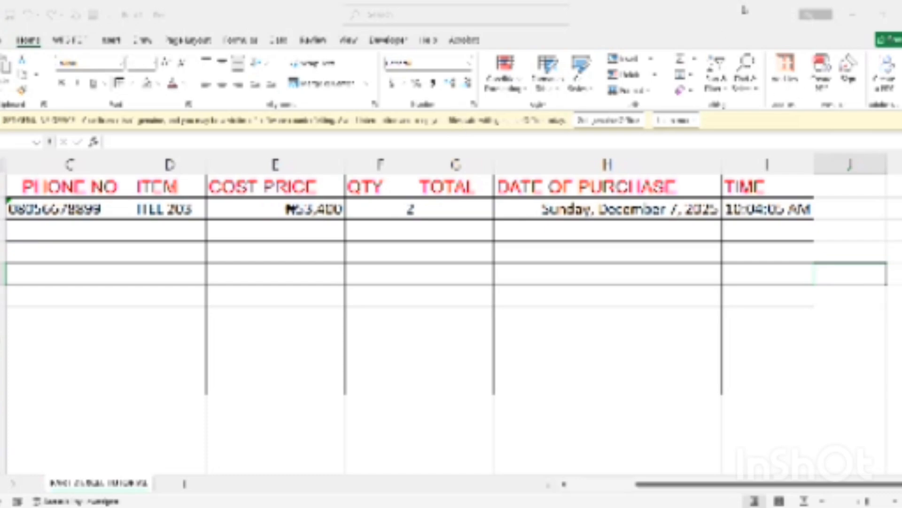
Enter the value 80 in cell J2
left_click(846, 208)
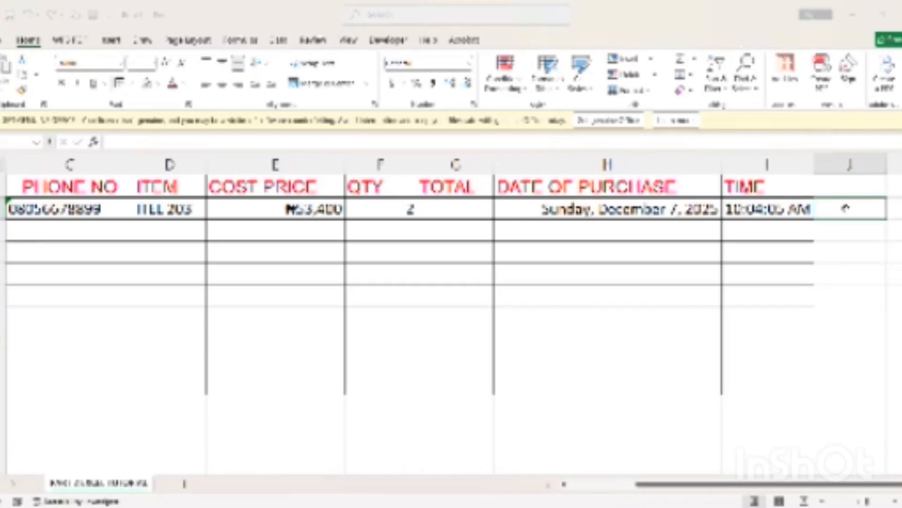
type("7")
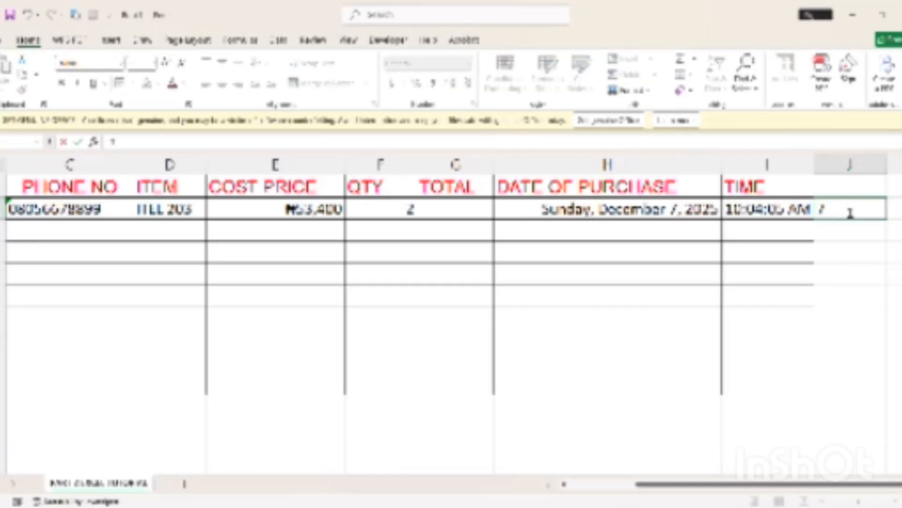
key("BackSpace")
left_click(458, 213)
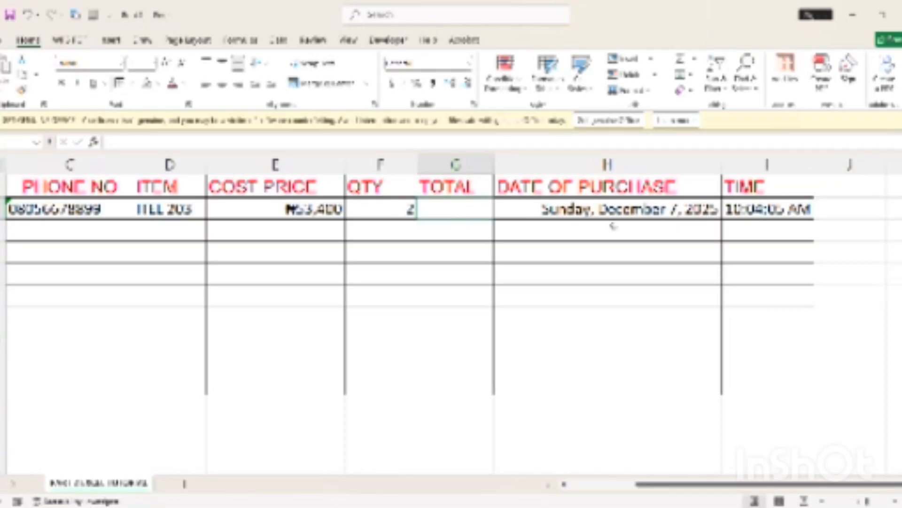
left_click(858, 212)
double_click(857, 212)
type("80")
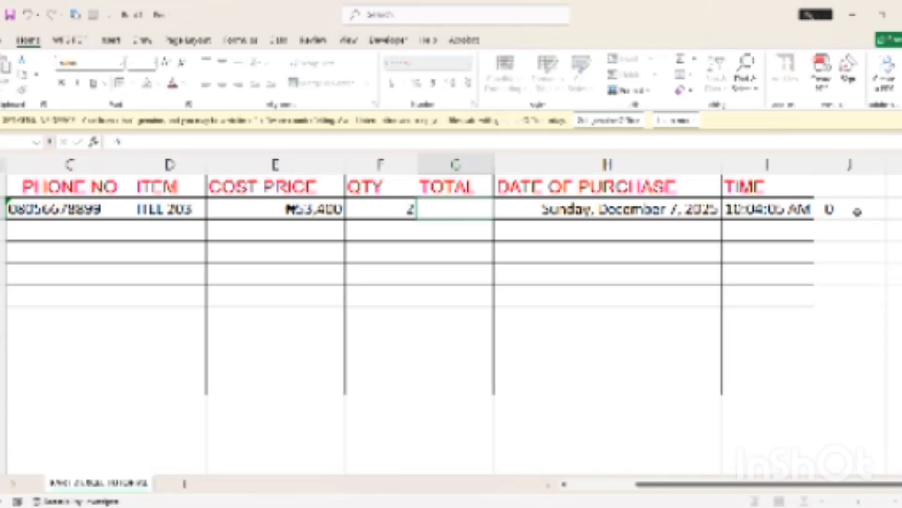
left_click(853, 231)
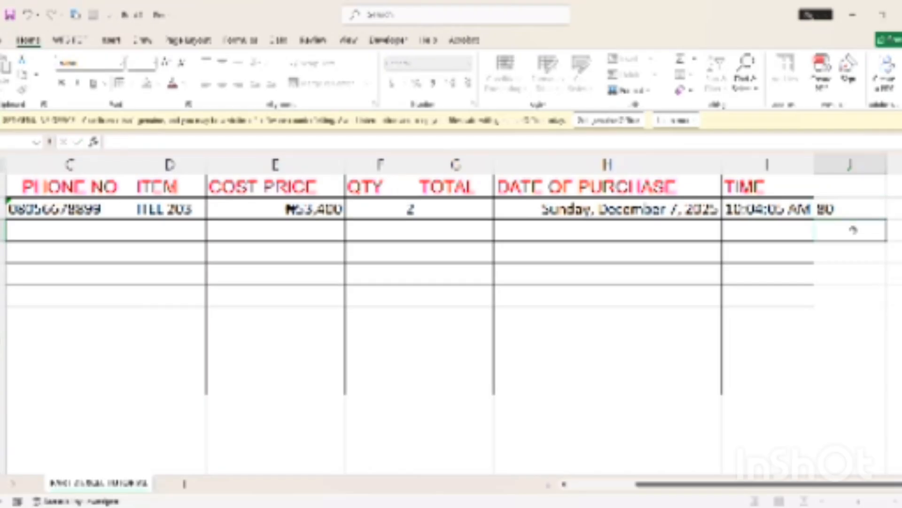
left_click(852, 210)
Head column J as PERCENTAGE in J1 and autofit the column width
left_click(850, 192)
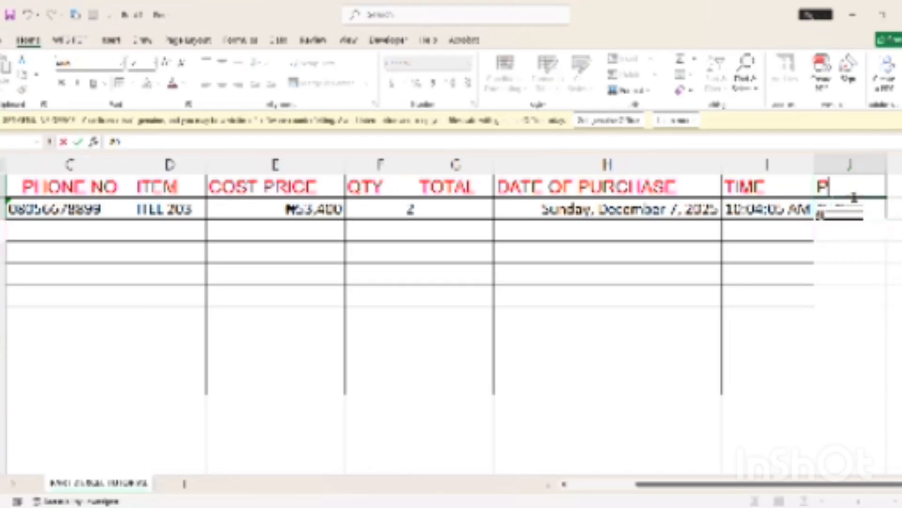
type("PER")
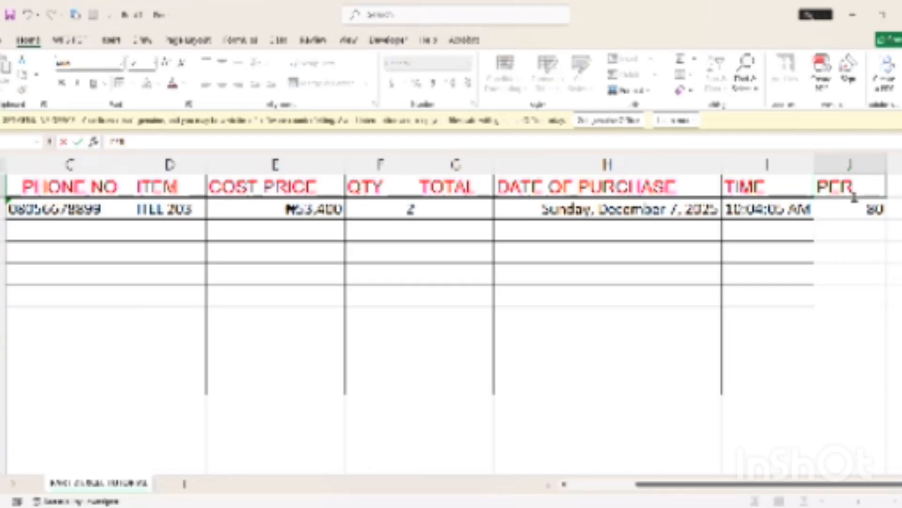
type("CEN")
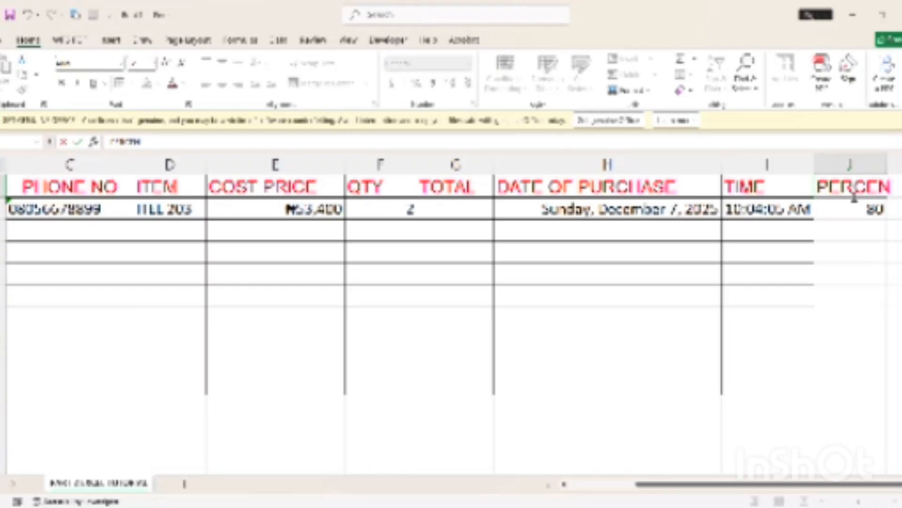
type("TAGE")
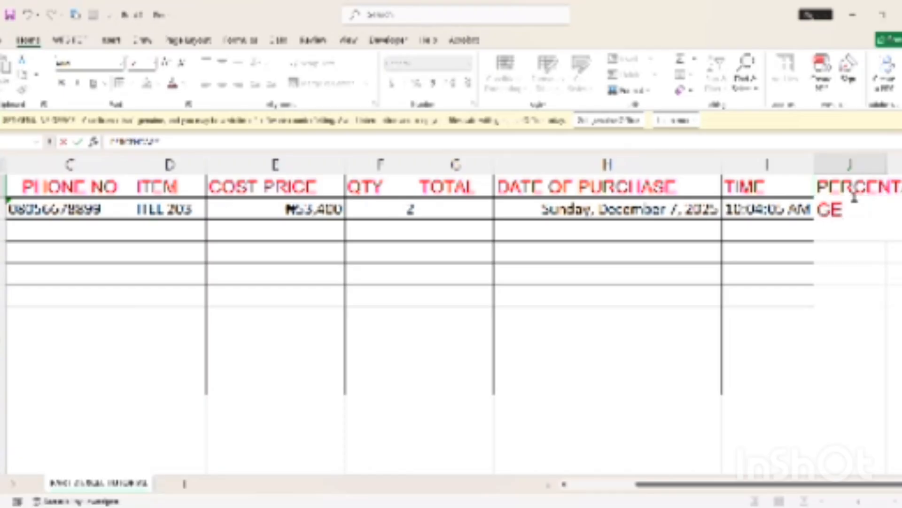
left_click(876, 317)
double_click(887, 166)
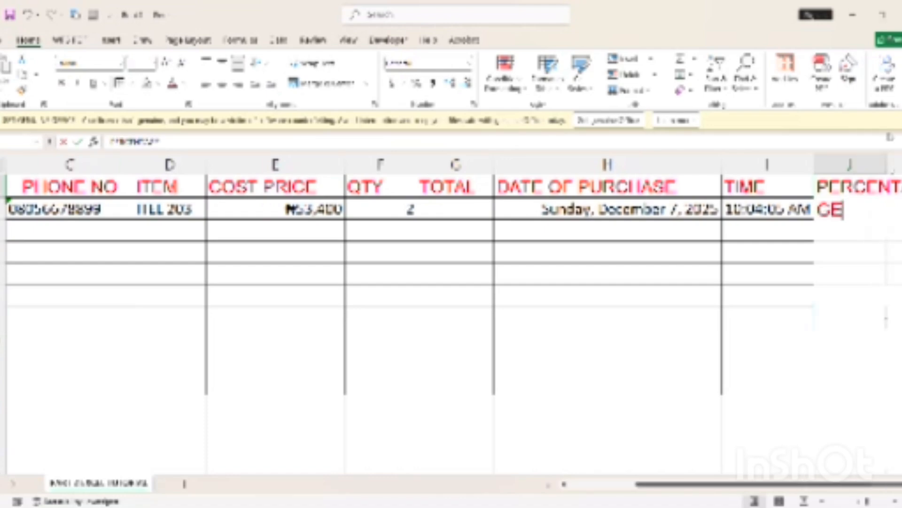
left_click_drag(848, 484, 882, 476)
Head K1 as TARGET with 500000 below it in K2, clearing J2
left_click(844, 190)
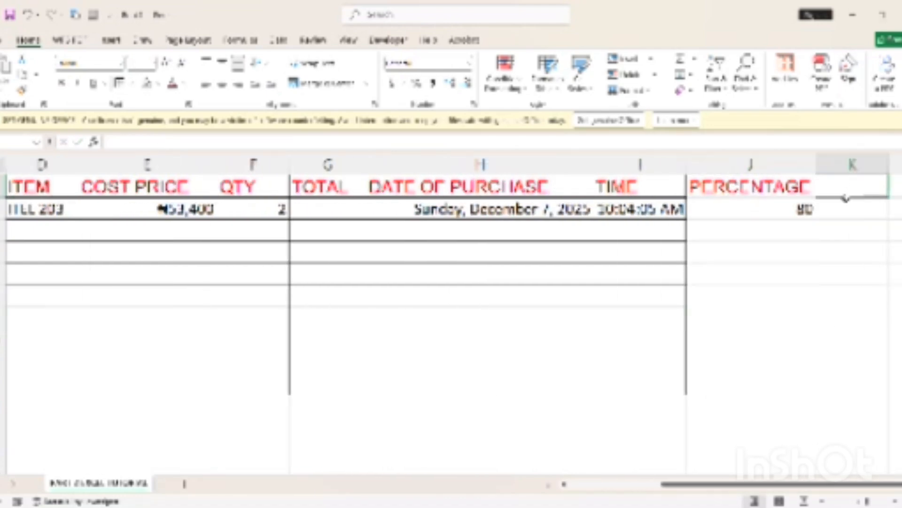
type("TARGET")
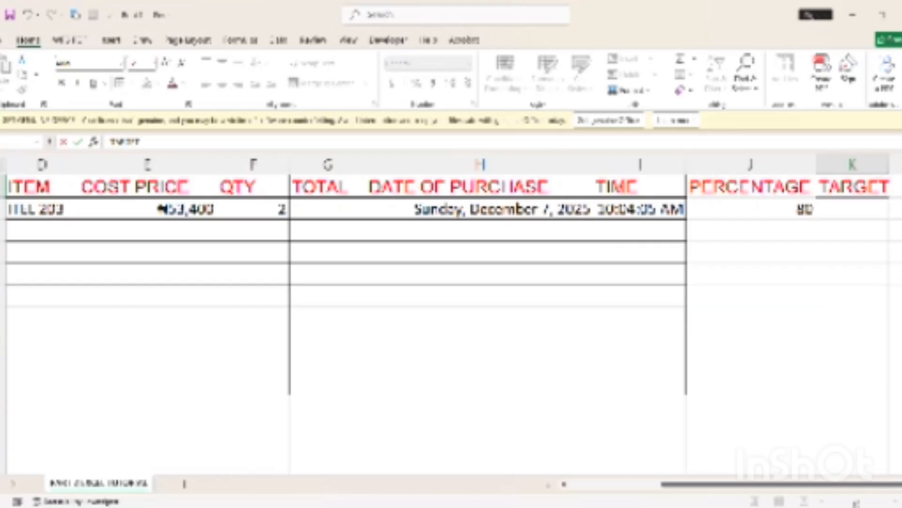
left_click(801, 210)
key("Escape")
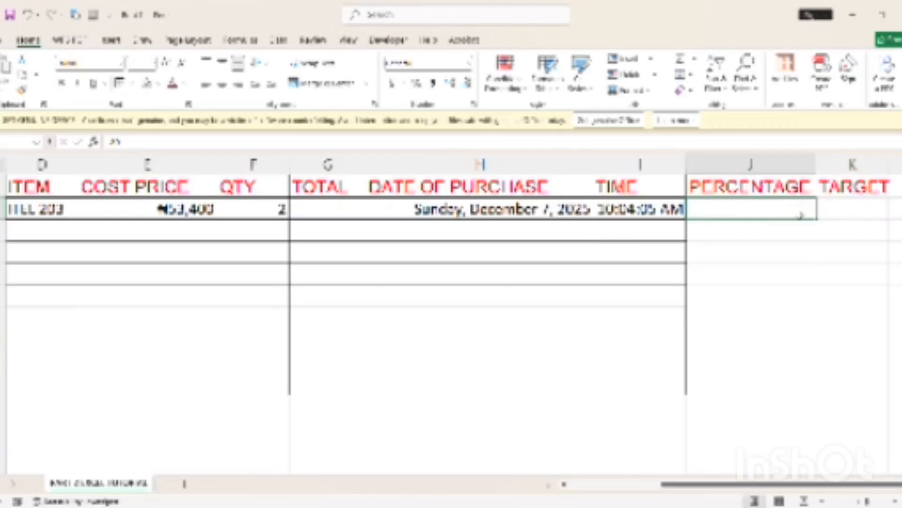
left_click(848, 207)
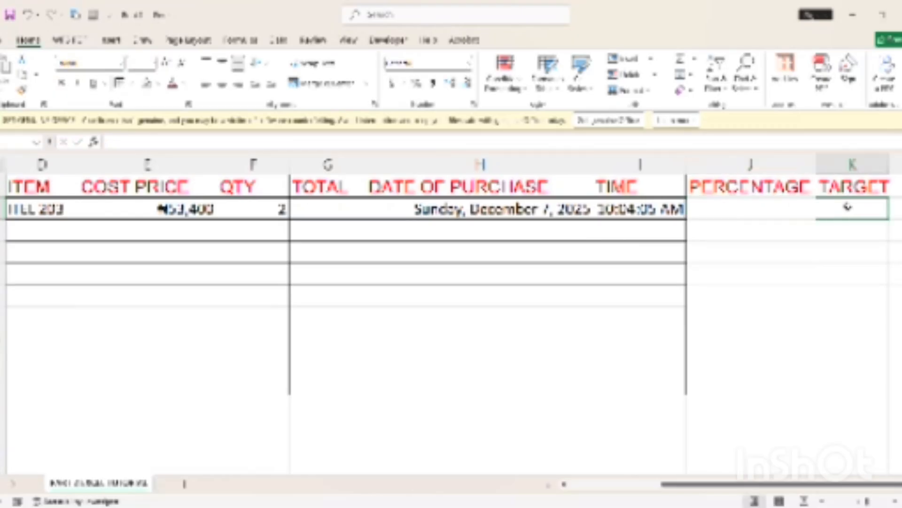
type("500000")
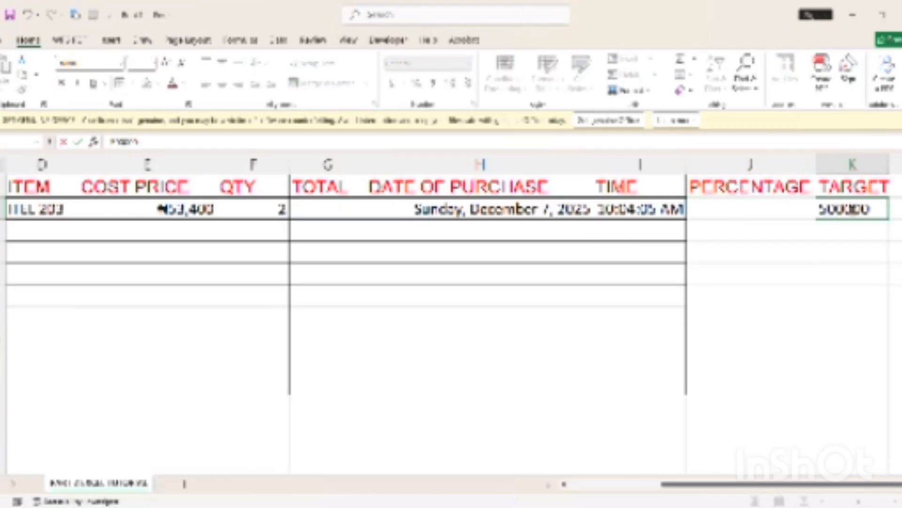
left_click(852, 297)
double_click(853, 210)
Head L1 as ACH with 300000 below it in L2
left_click(896, 187)
type("ACH")
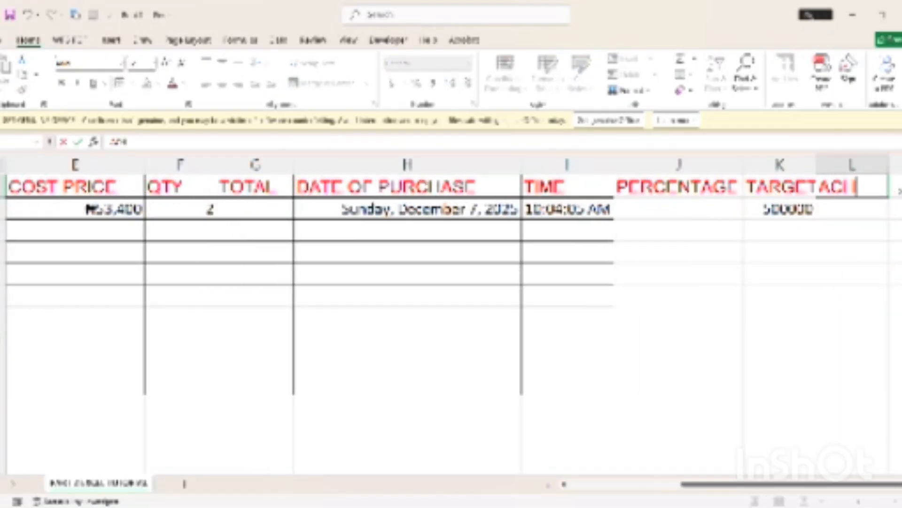
key("Return")
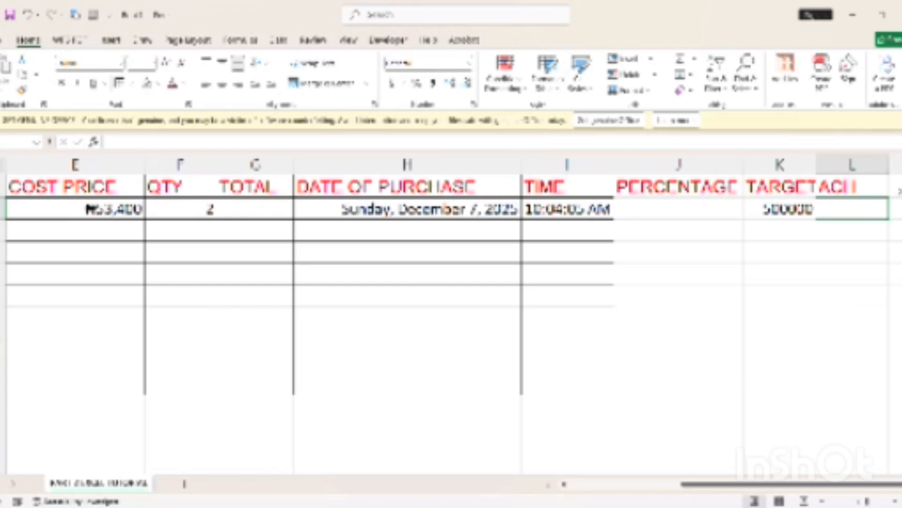
type("30000")
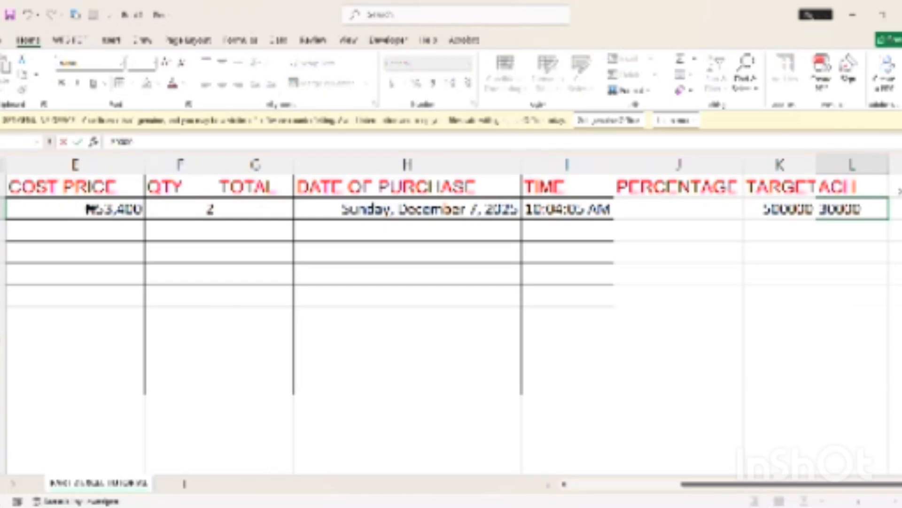
type("0")
left_click(861, 292)
left_click(880, 212)
Add the BTG heading in M1, then select the 500000 target in K2
left_click(899, 189)
type("BTG")
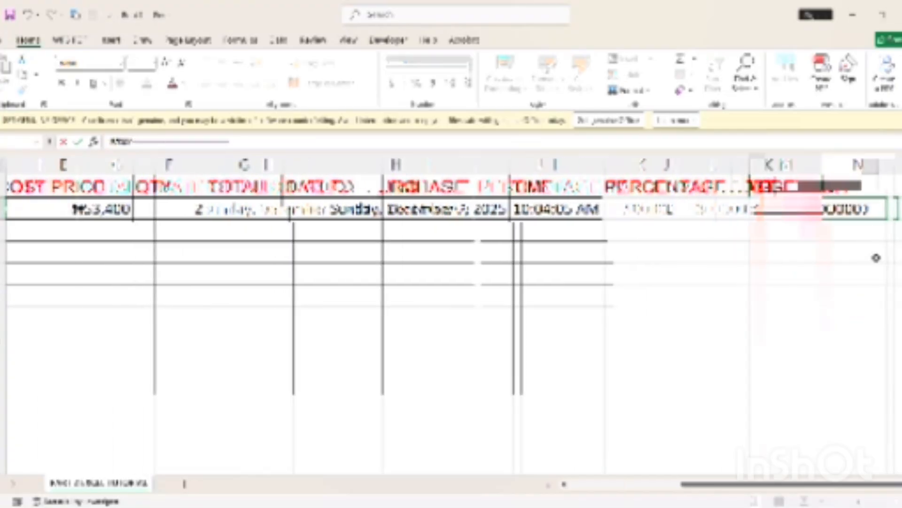
key("ctrl+Return")
left_click(830, 249)
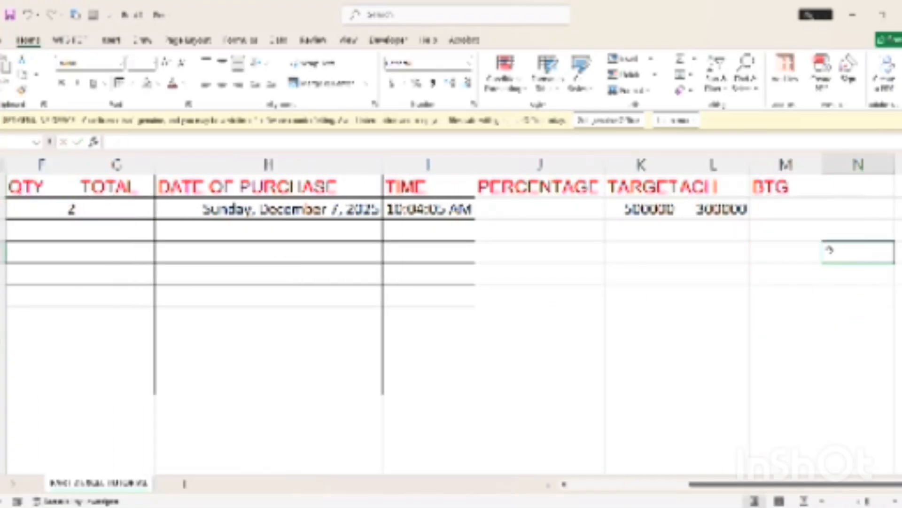
left_click(785, 208)
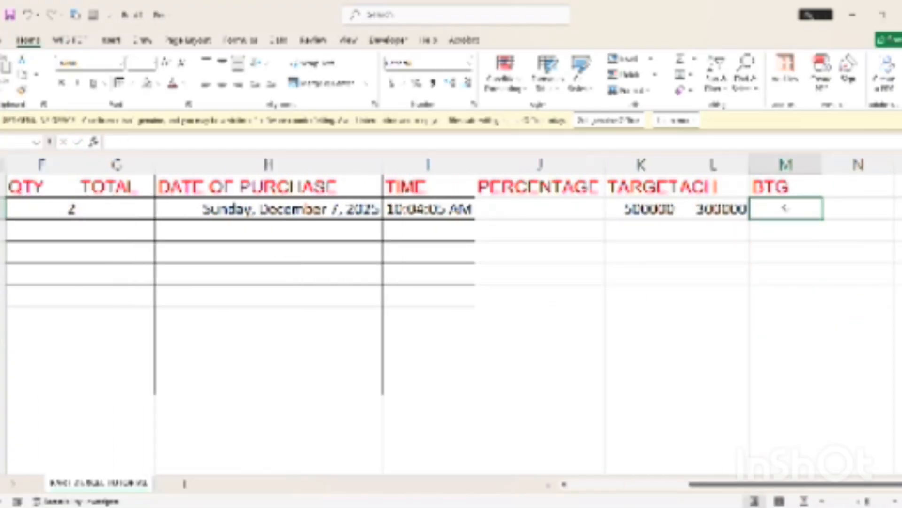
left_click(535, 222)
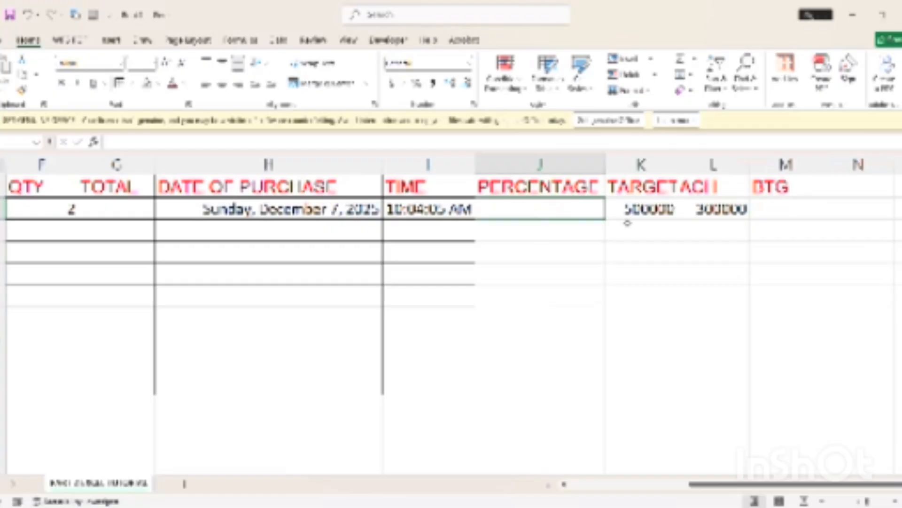
left_click(784, 211)
left_click(647, 207)
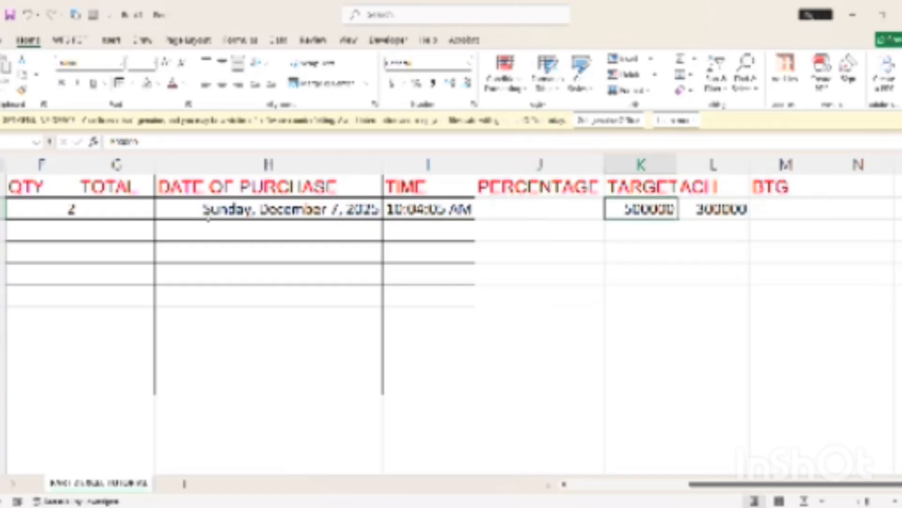
Copy E2's bordered naira format onto K2:M10, showing ₦500,000 and ₦300,000
scroll(570, 491, "left", 2)
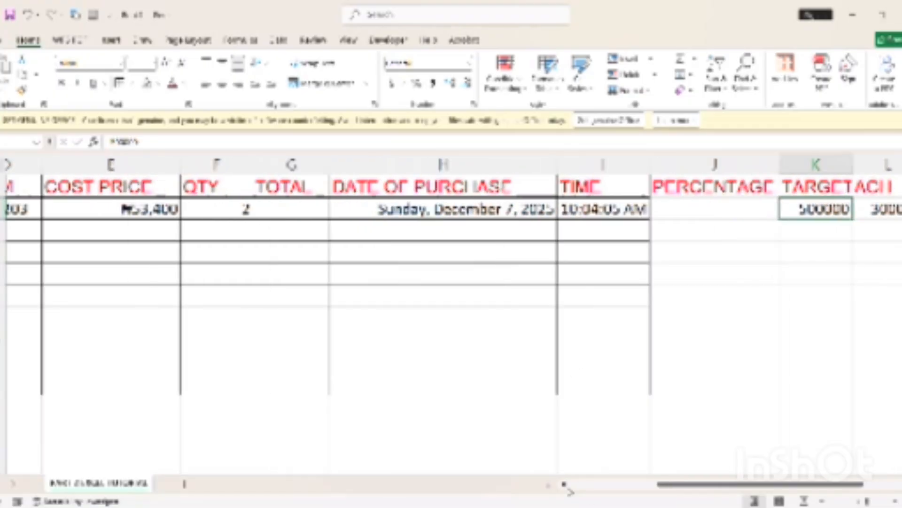
scroll(570, 491, "left", 3)
scroll(569, 491, "right", 1)
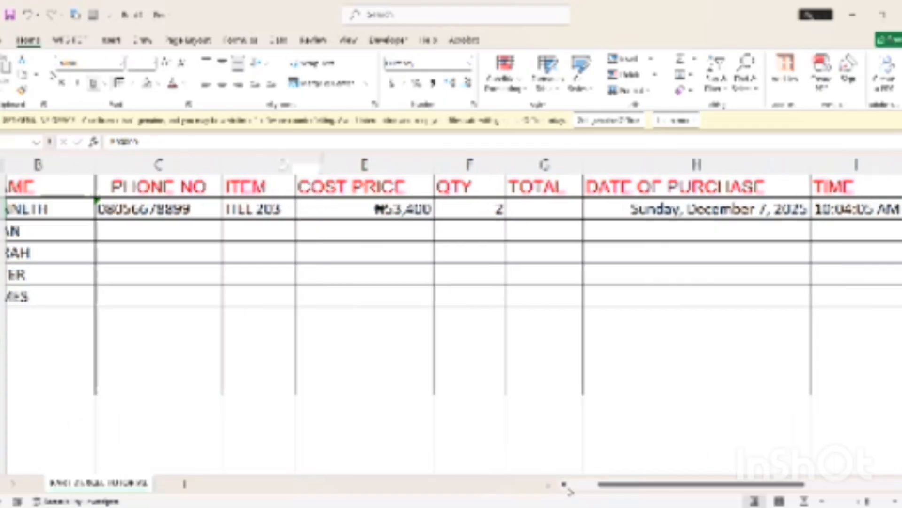
left_click(22, 89)
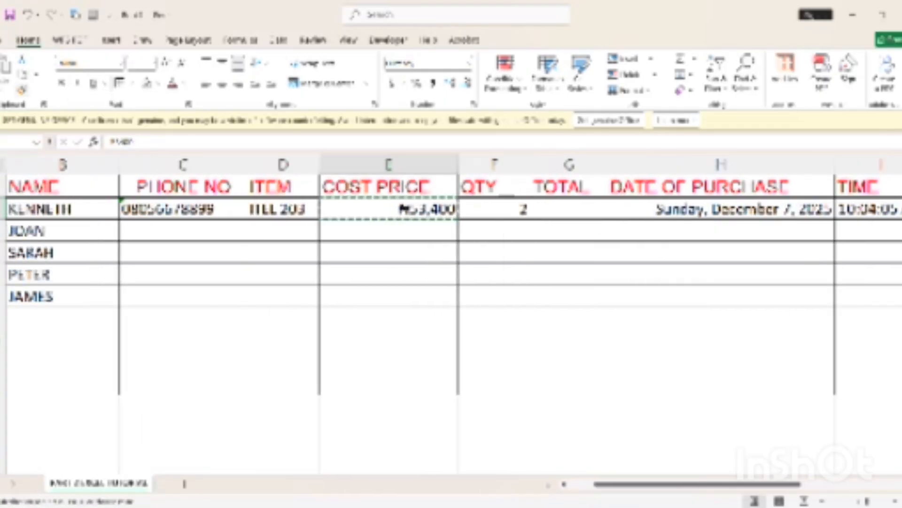
left_click(824, 484)
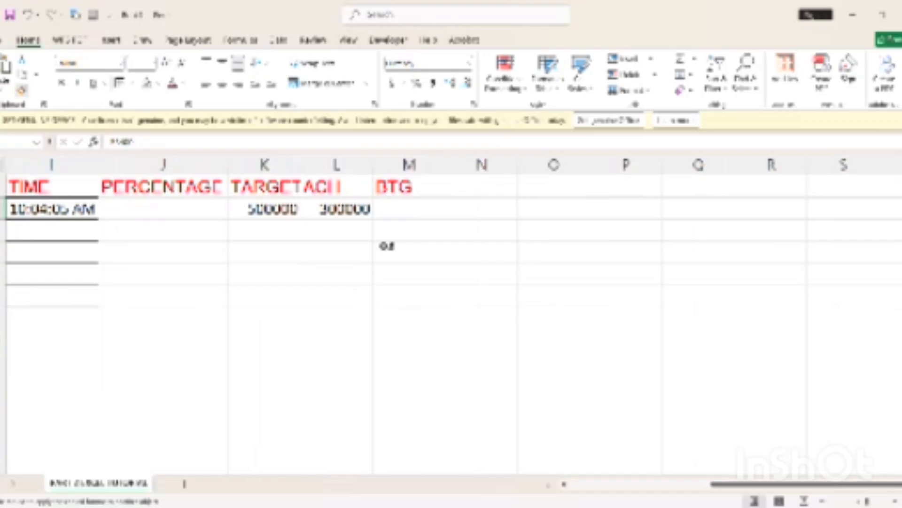
mouse_move(257, 208)
left_mouse_down()
mouse_move(385, 268)
mouse_move(380, 385)
mouse_move(413, 369)
mouse_move(413, 393)
left_mouse_up()
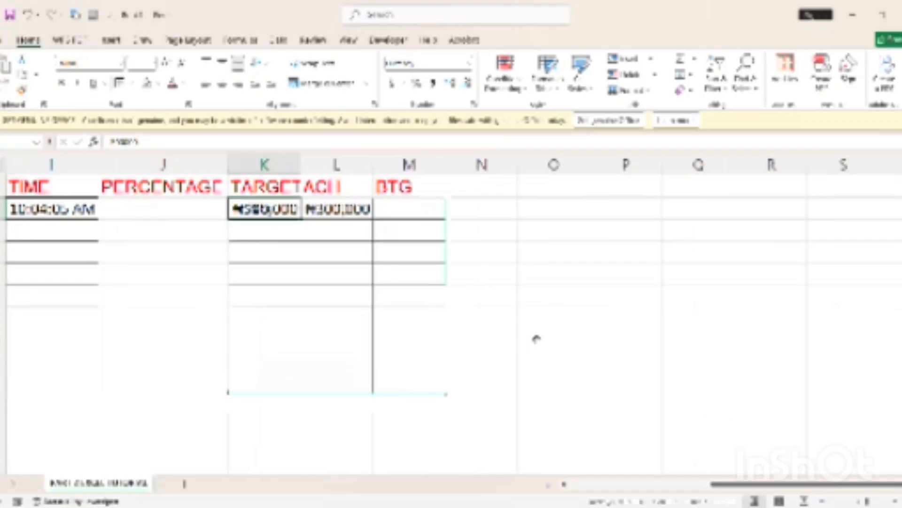
left_click(536, 338)
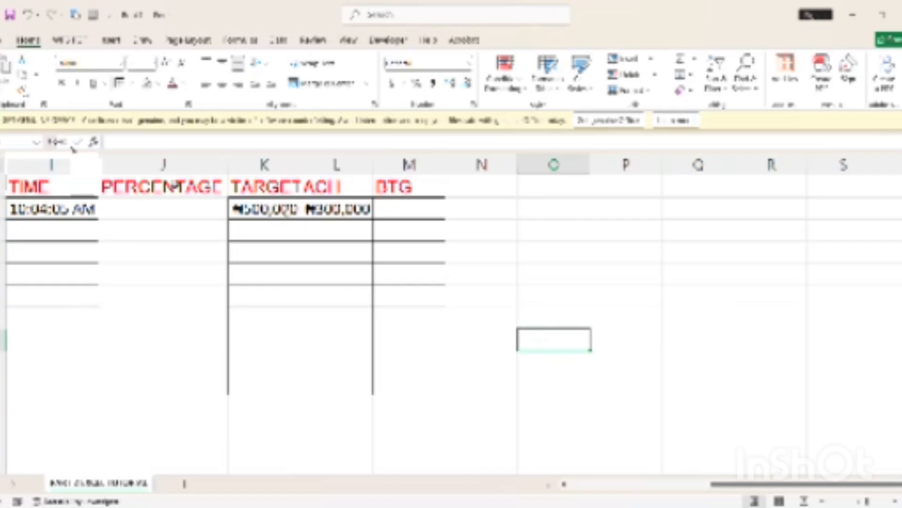
left_click(286, 213)
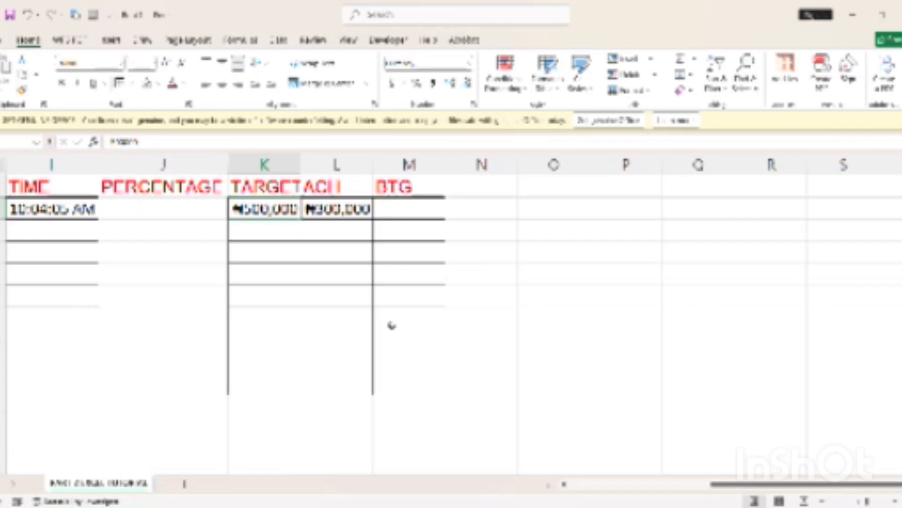
left_click(678, 487)
left_click_drag(678, 487, 777, 481)
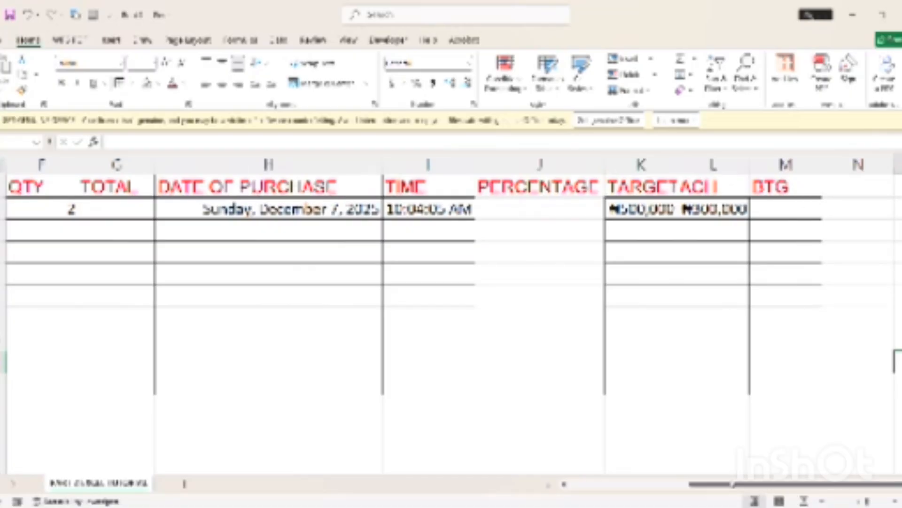
left_click_drag(555, 206, 537, 388)
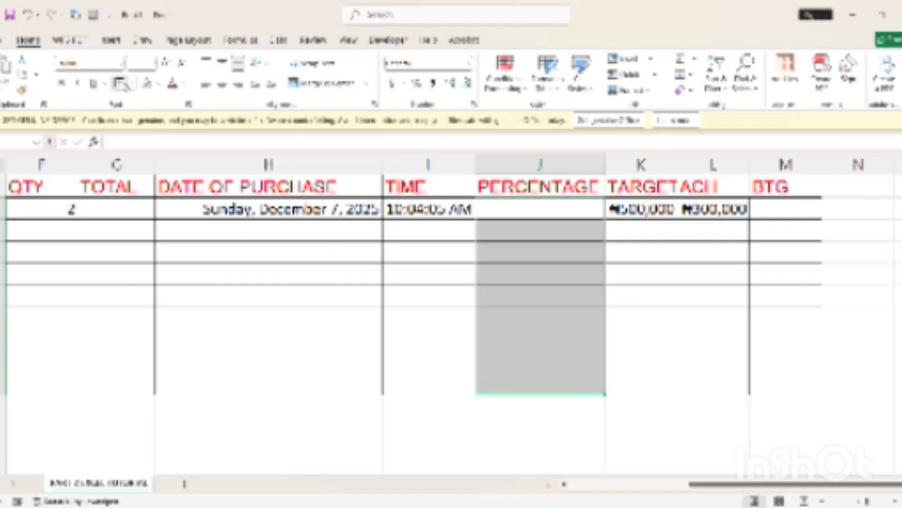
left_click(145, 193)
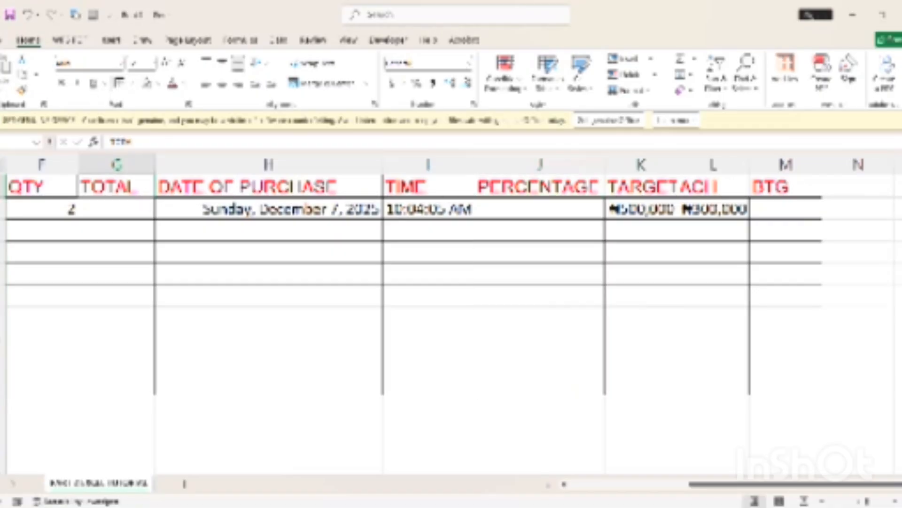
key("ctrl+z")
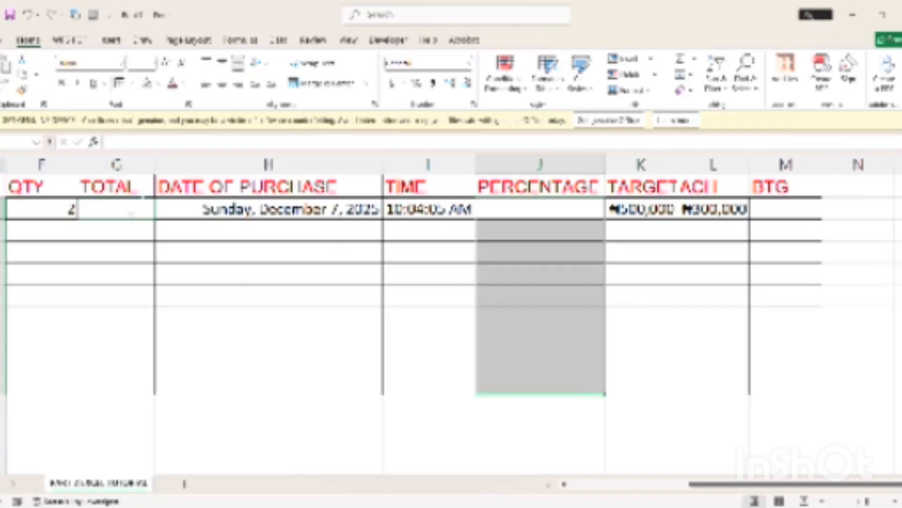
left_click(566, 484)
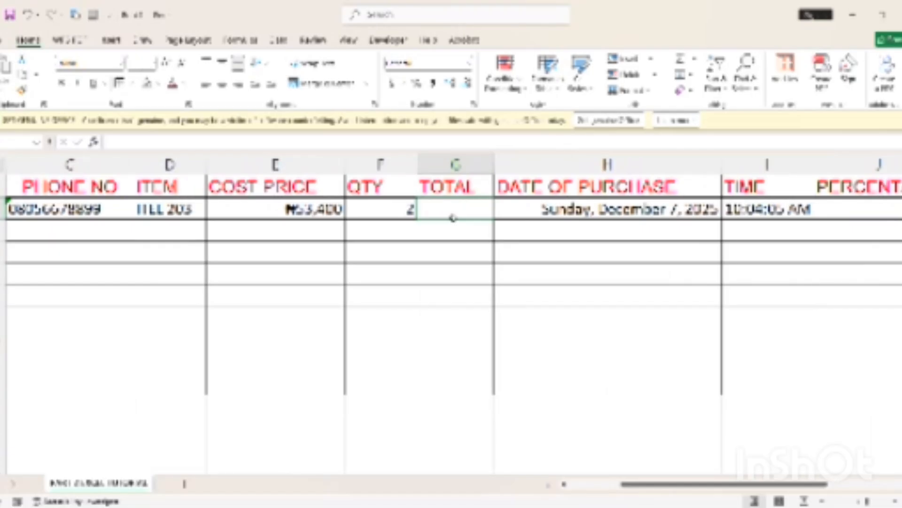
Enter the first TOTAL as cost price times quantity, giving ₦106,800
type("=")
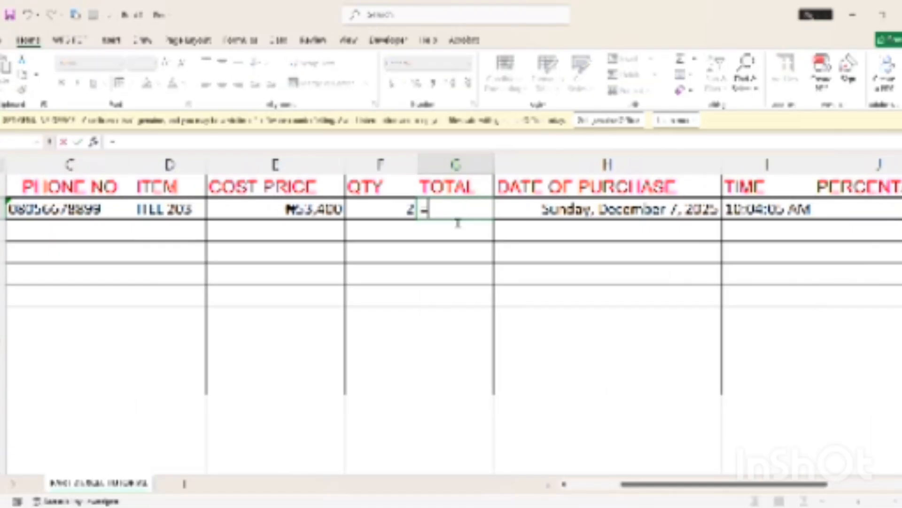
left_click(286, 215)
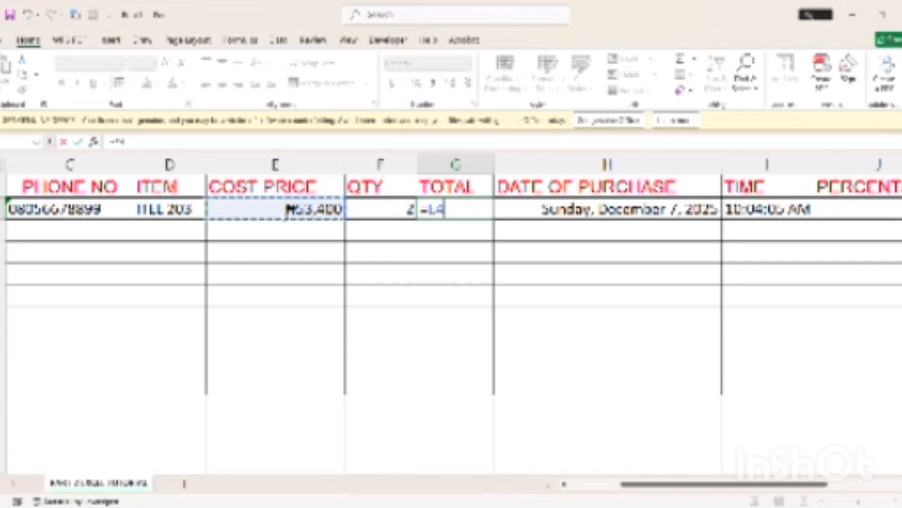
key("BackSpace")
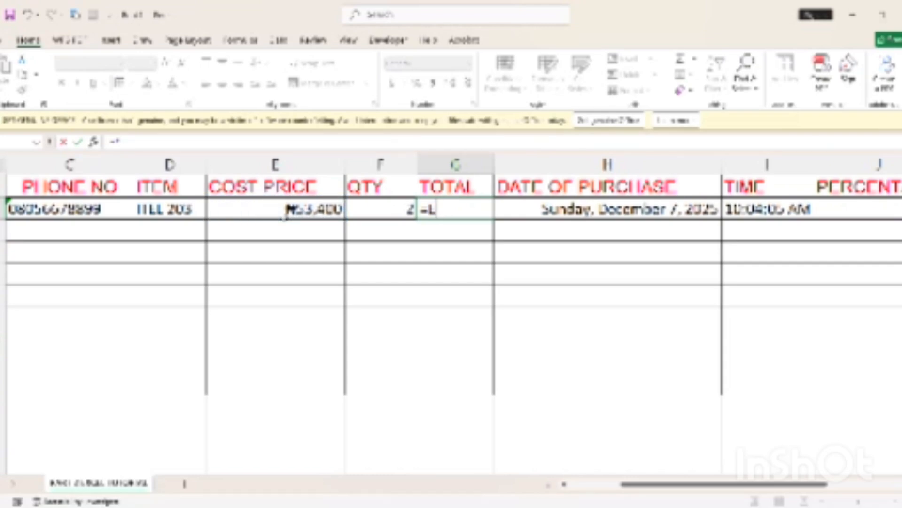
key("Escape")
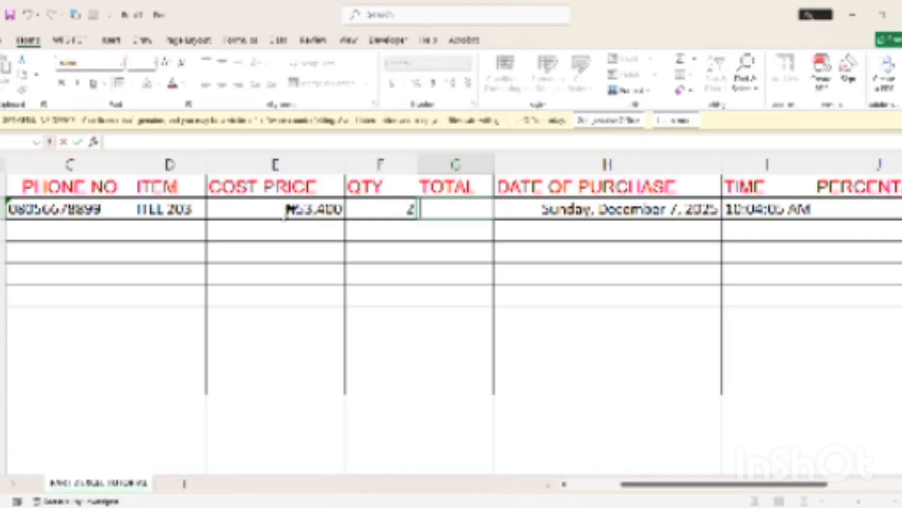
type("=")
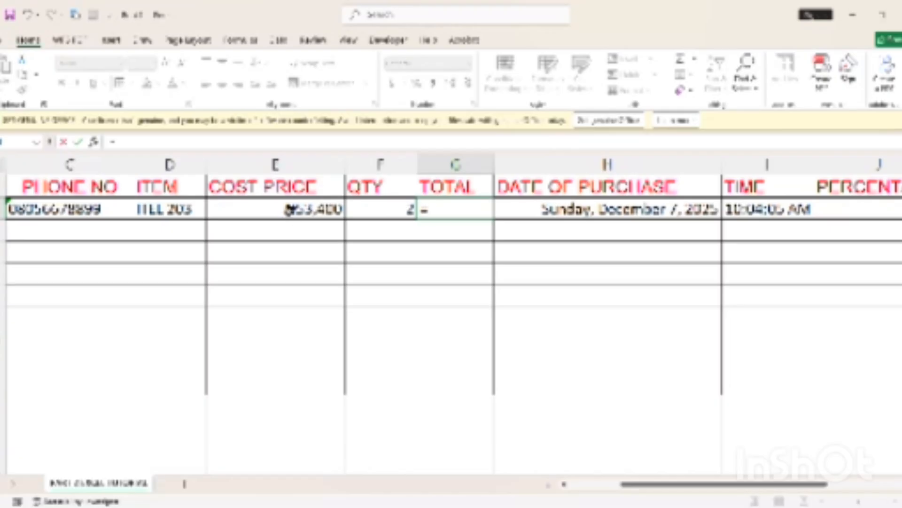
left_click(288, 210)
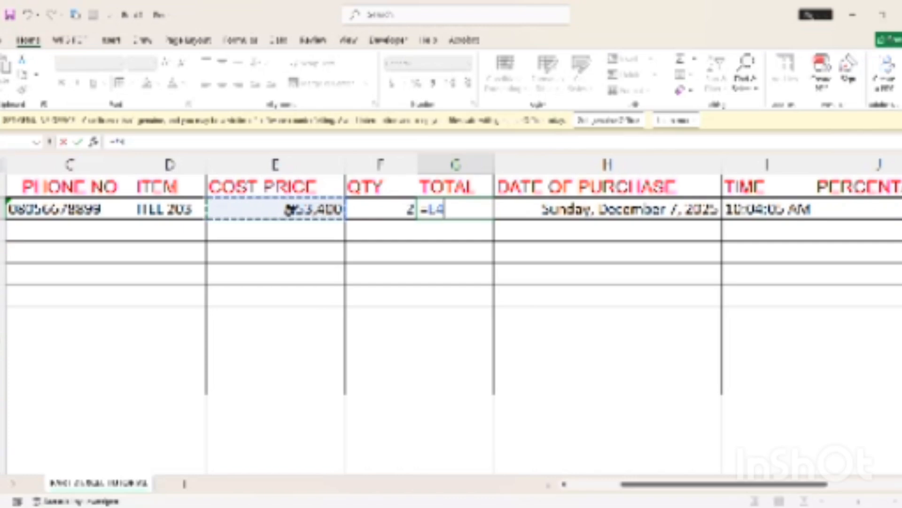
type("*")
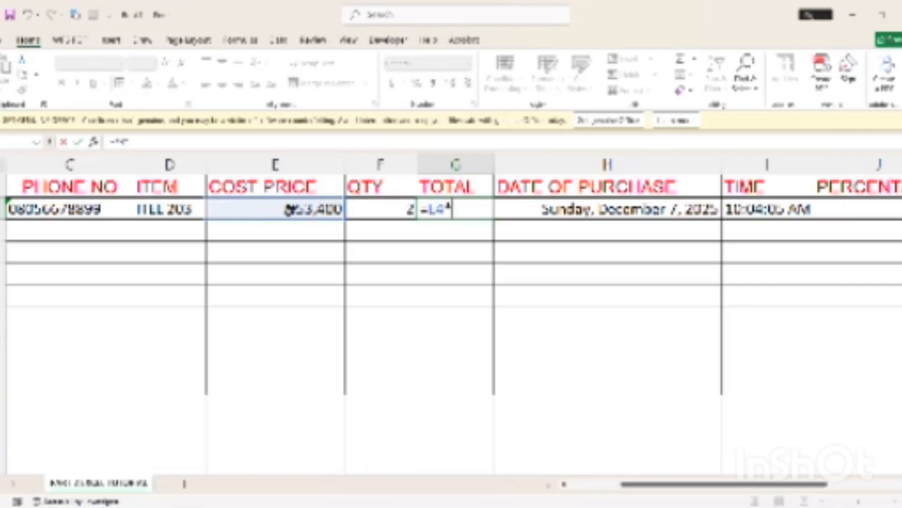
left_click(391, 207)
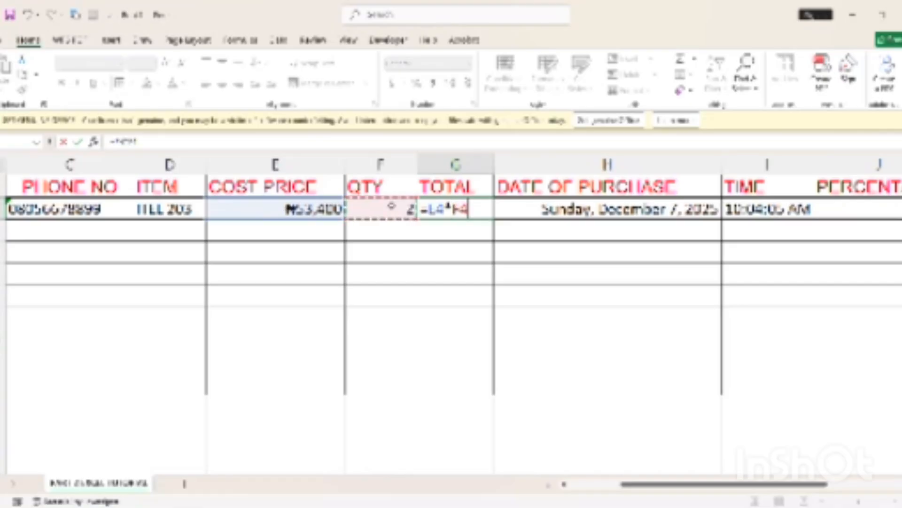
key("Return")
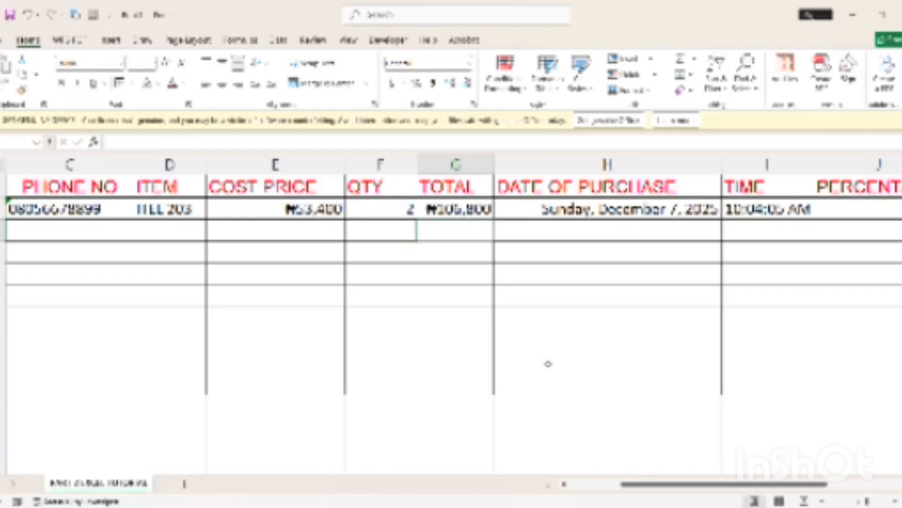
left_click(593, 487)
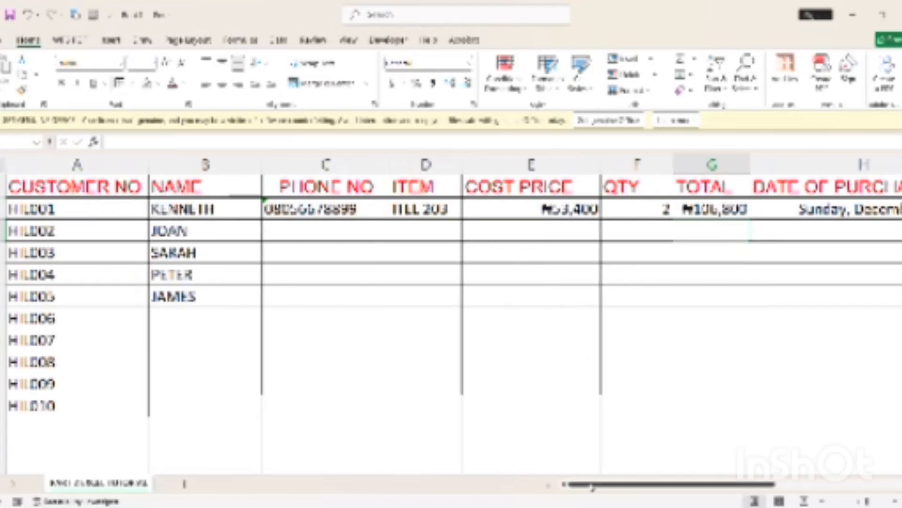
left_click_drag(593, 487, 646, 467)
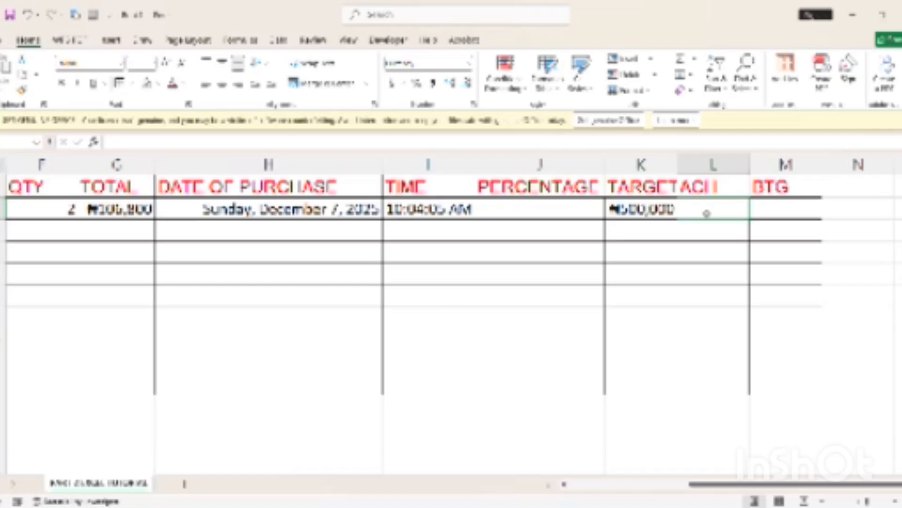
Make the ACH cell in column L equal the first customer's TOTAL, showing ₦106,800
type("=")
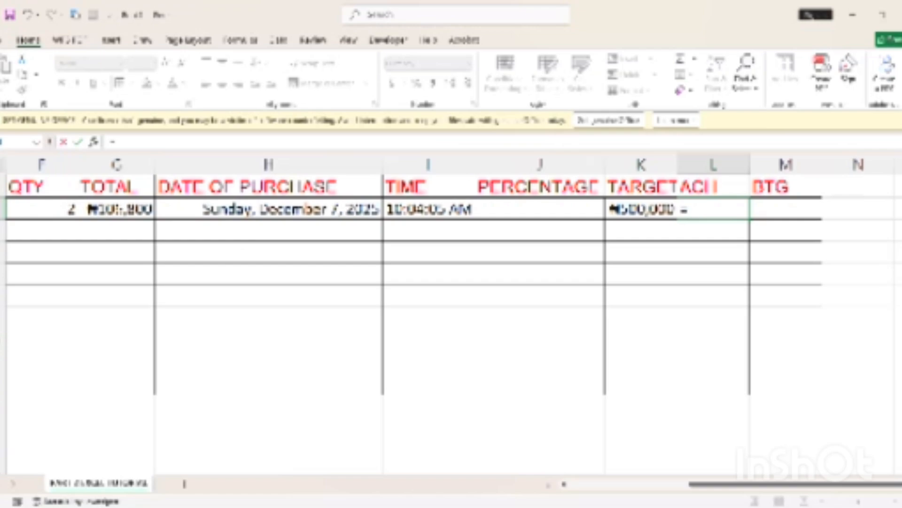
left_click(116, 210)
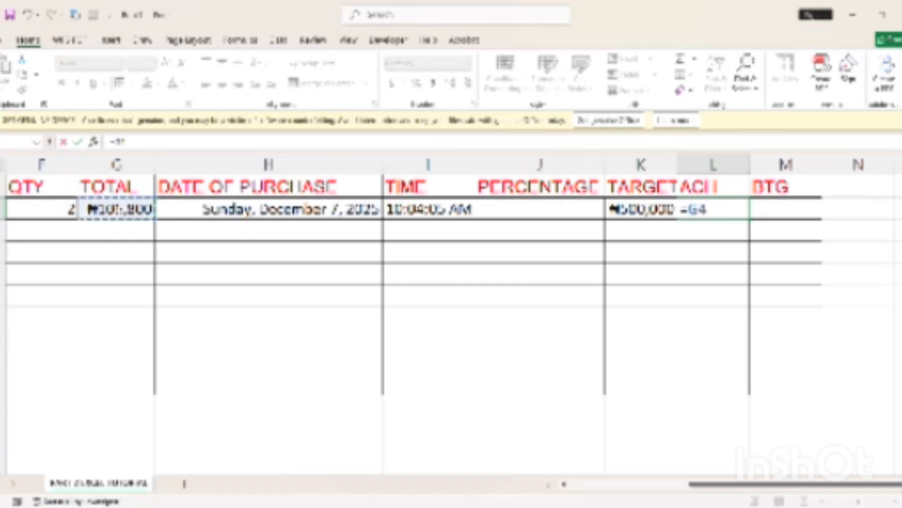
key("Return")
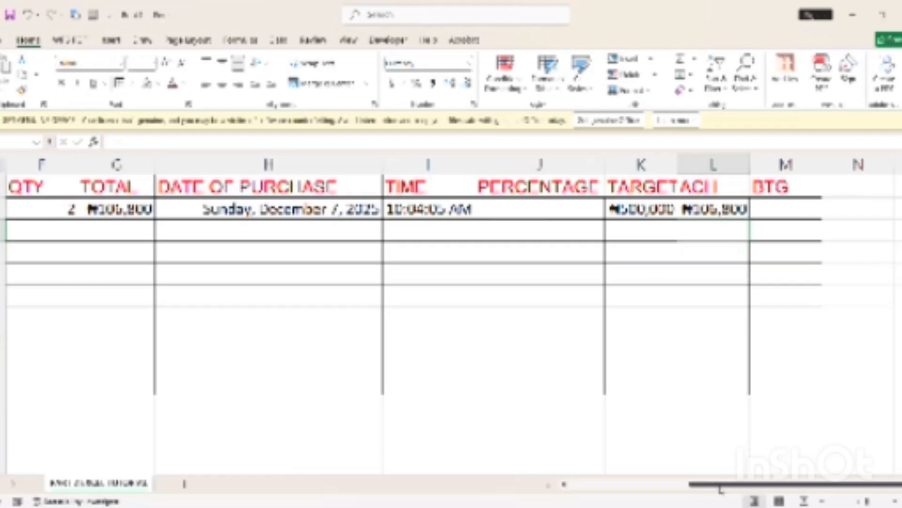
left_click_drag(720, 485, 536, 462)
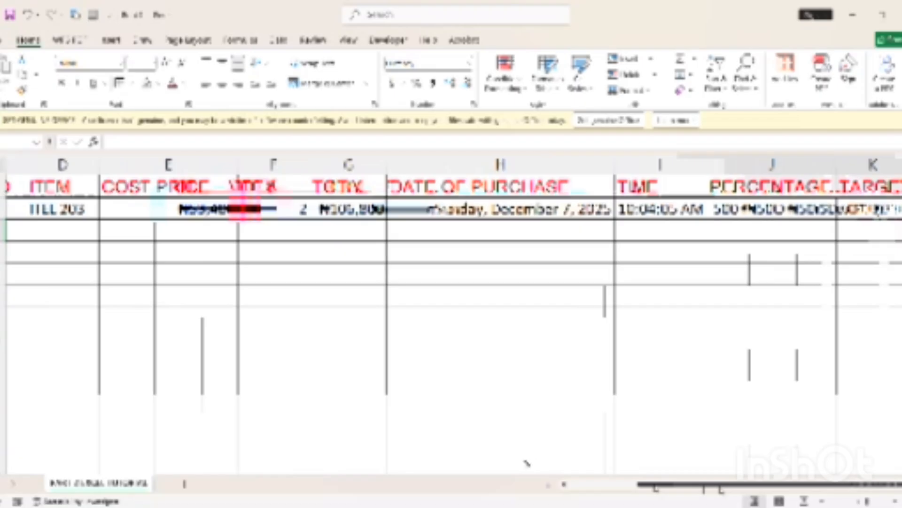
Enter the second customer's phone number in PHONE NO, restoring its leading zero
left_click(299, 238)
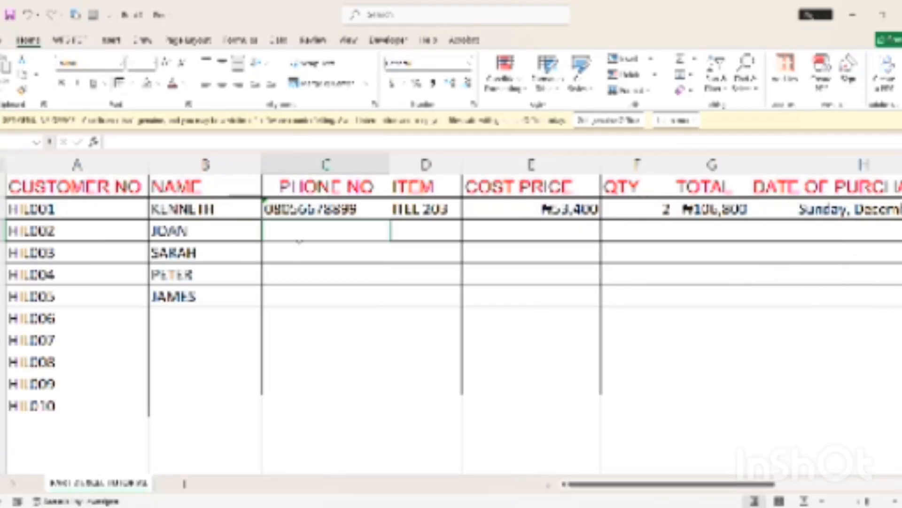
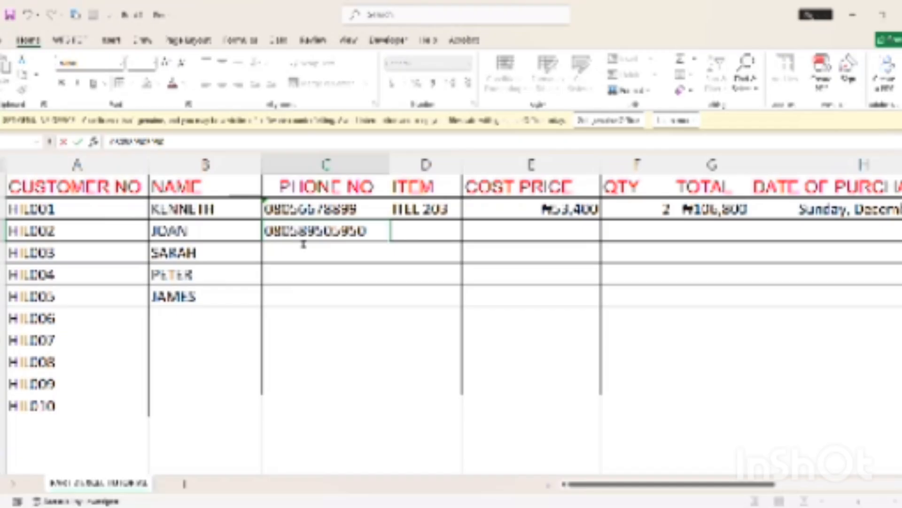
key("Return")
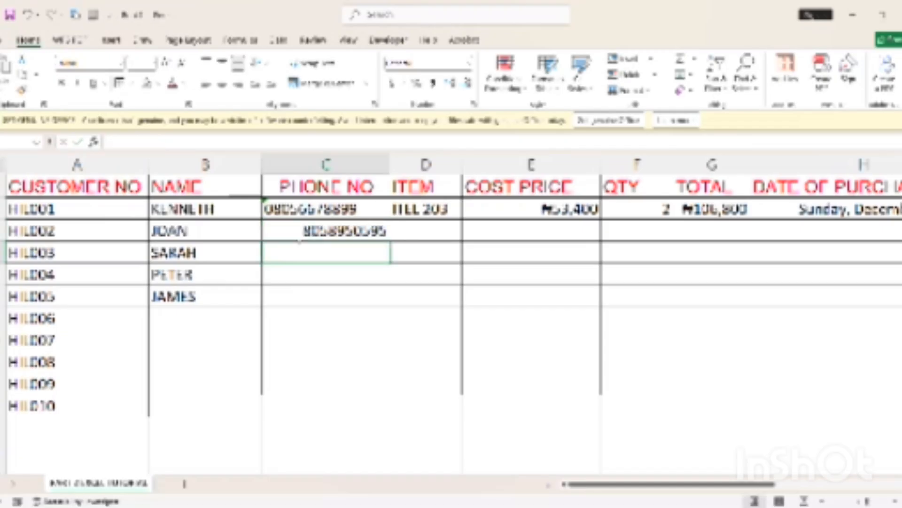
left_click(338, 230)
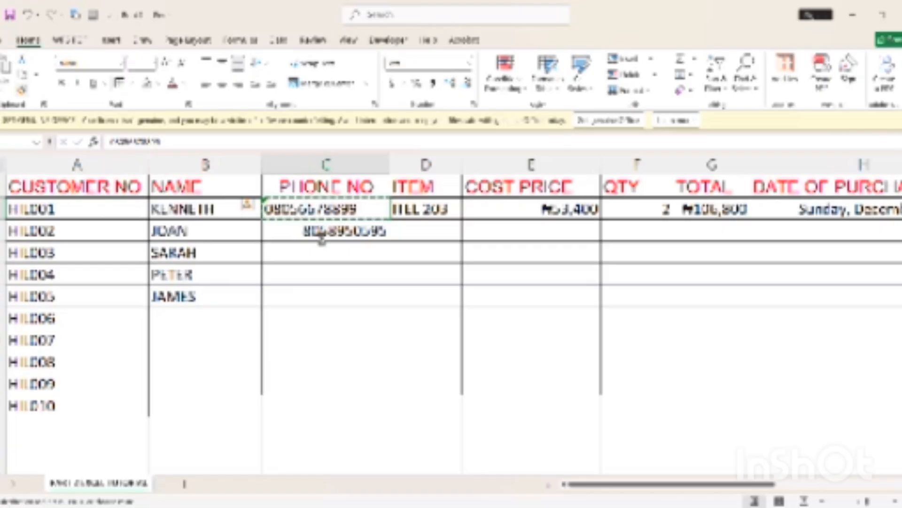
left_click_drag(302, 225, 301, 301)
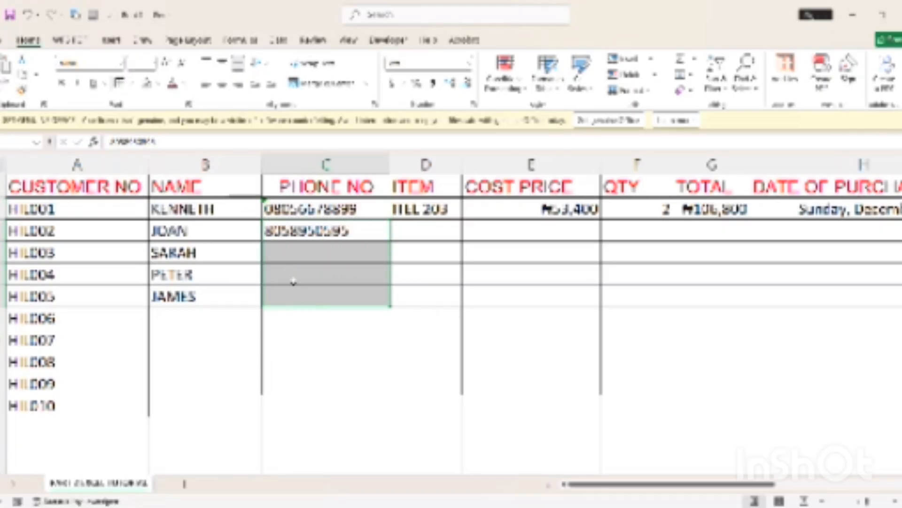
double_click(276, 237)
type("0")
left_click(293, 250)
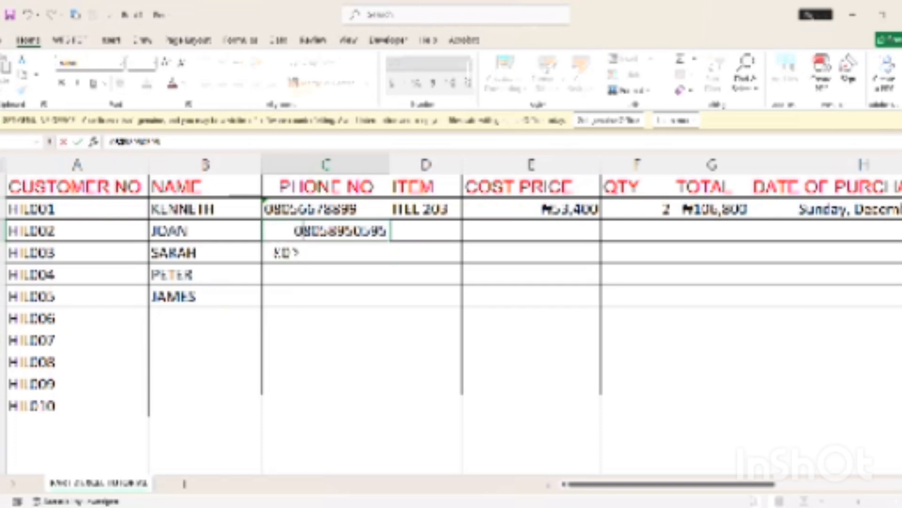
Type phone numbers for the third, fourth and fifth customers below it
left_click(286, 252)
type("0800578  95")
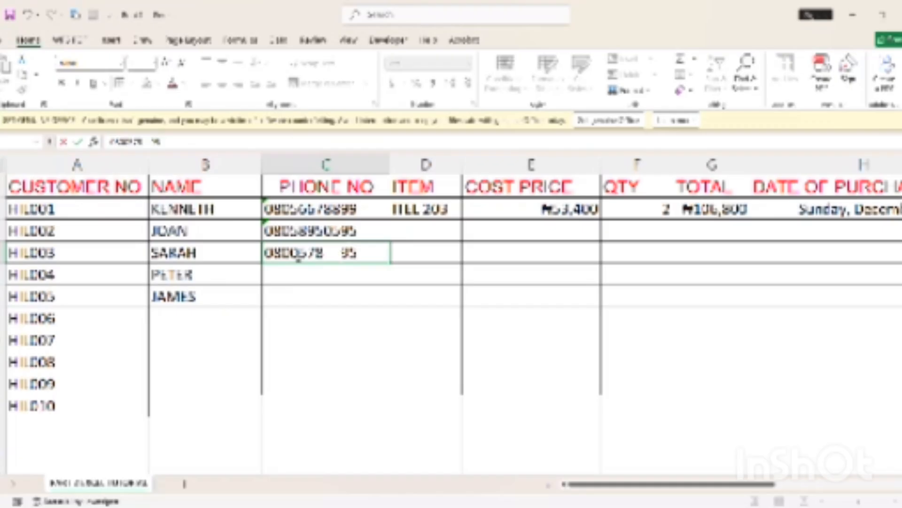
key("Return")
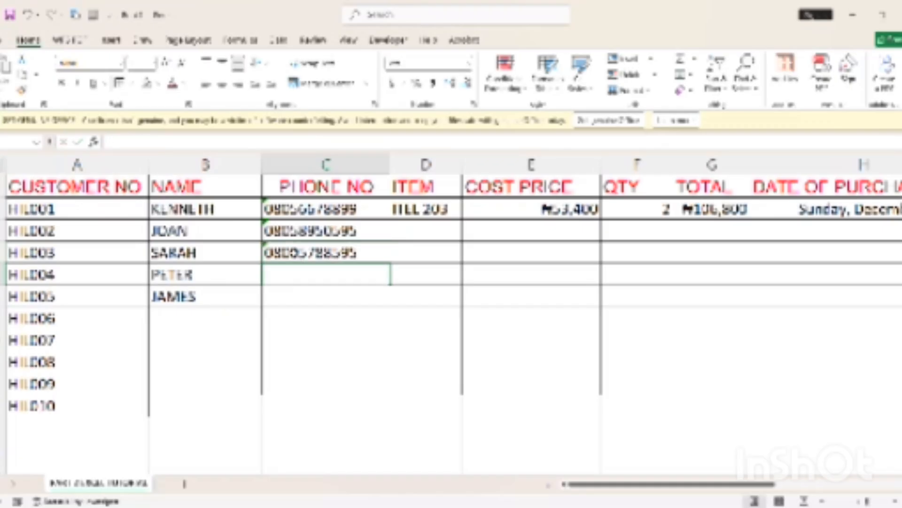
type("08")
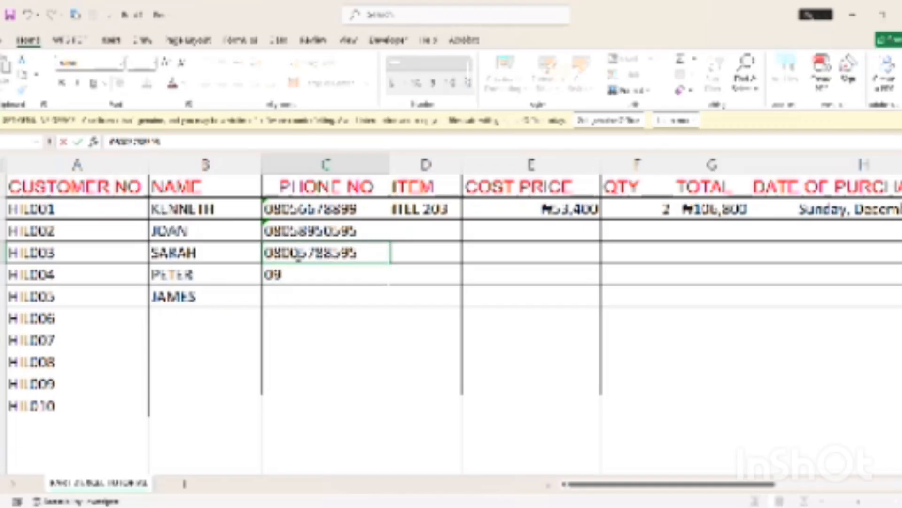
key("BackSpace")
key("BackSpace")
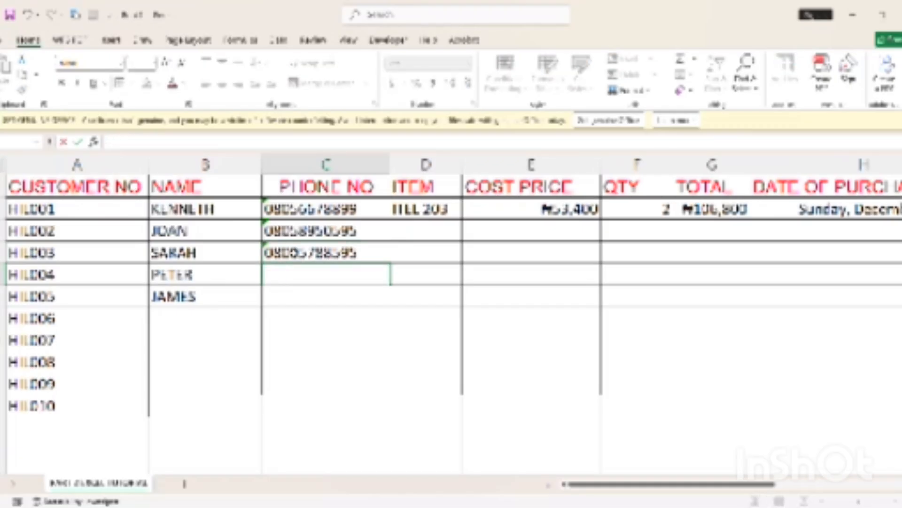
type("0557885")
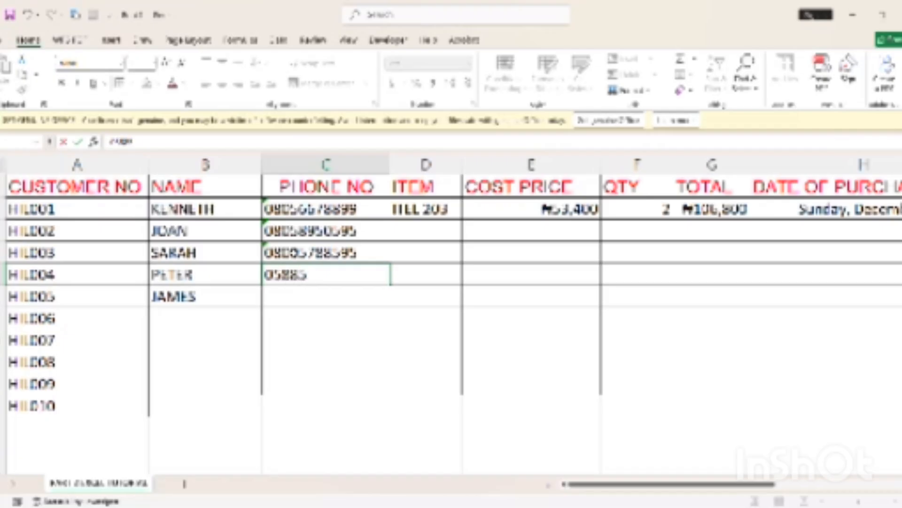
type("9")
key("BackSpace")
key("BackSpace")
key("BackSpace")
key("BackSpace")
key("BackSpace")
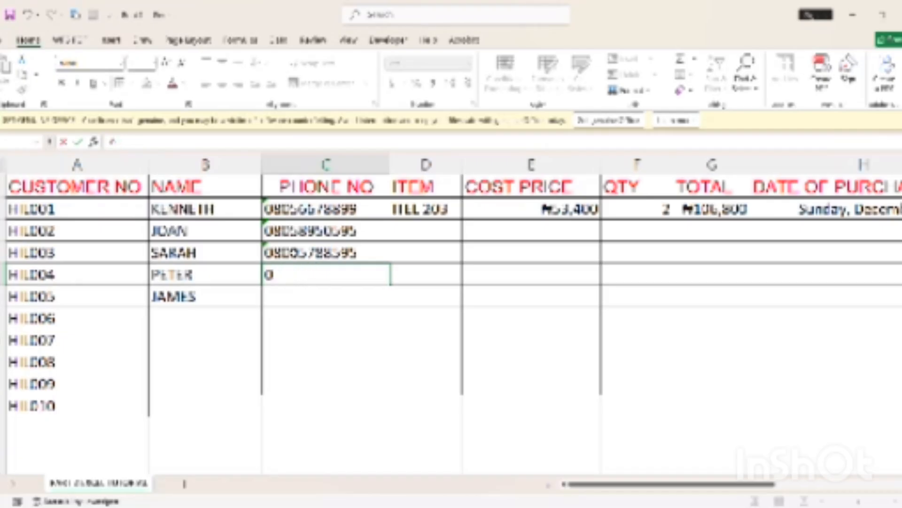
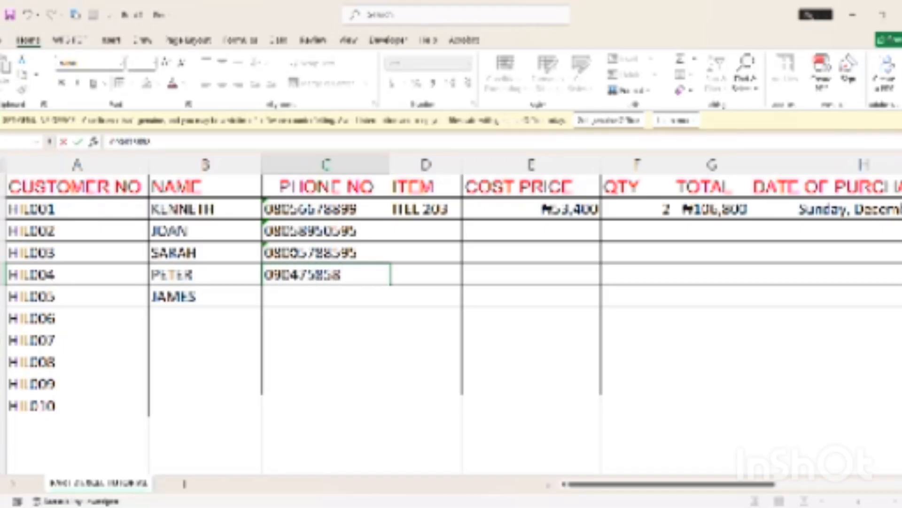
key("Return")
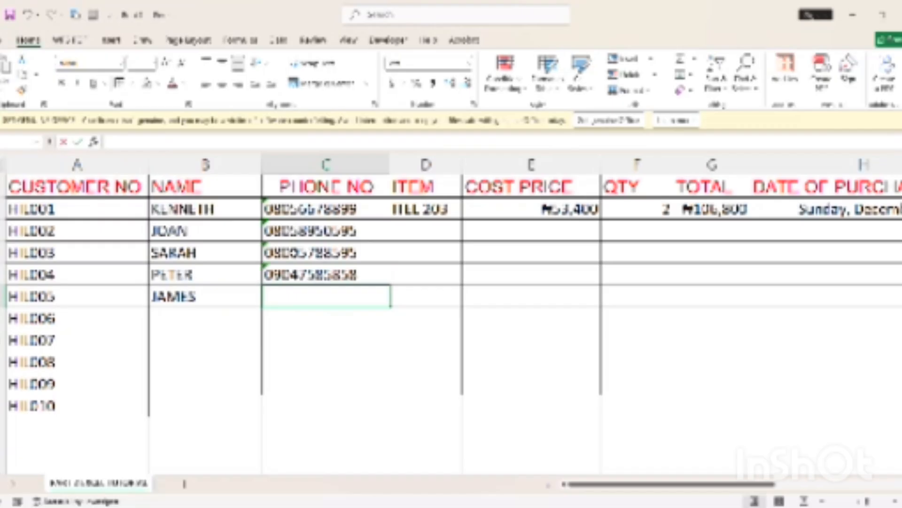
type("5")
key("BackSpace")
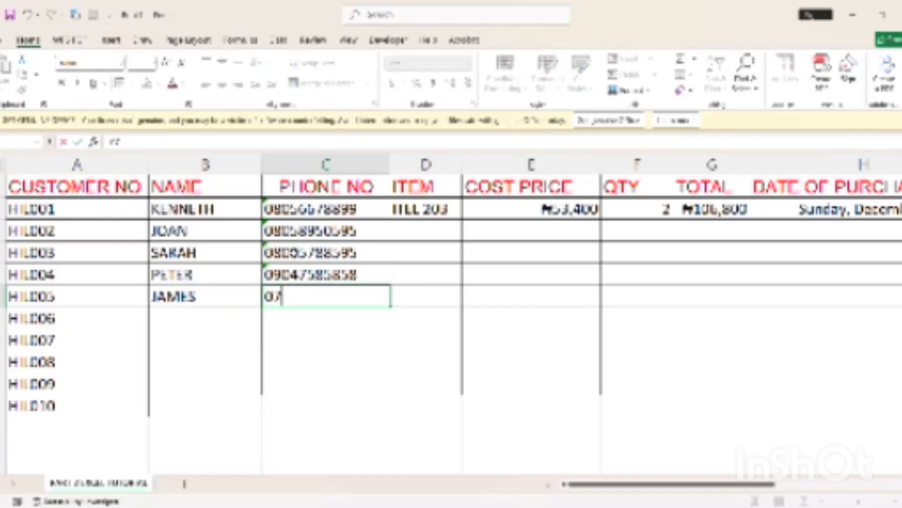
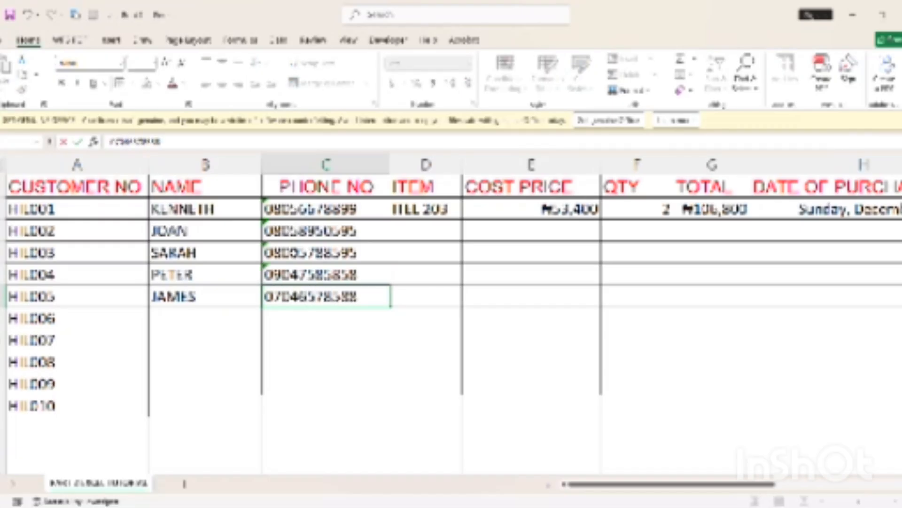
Enter item TECHNO 300 in D3, widen column D, and set cost price 800000
left_click(421, 229)
type("TECHNO")
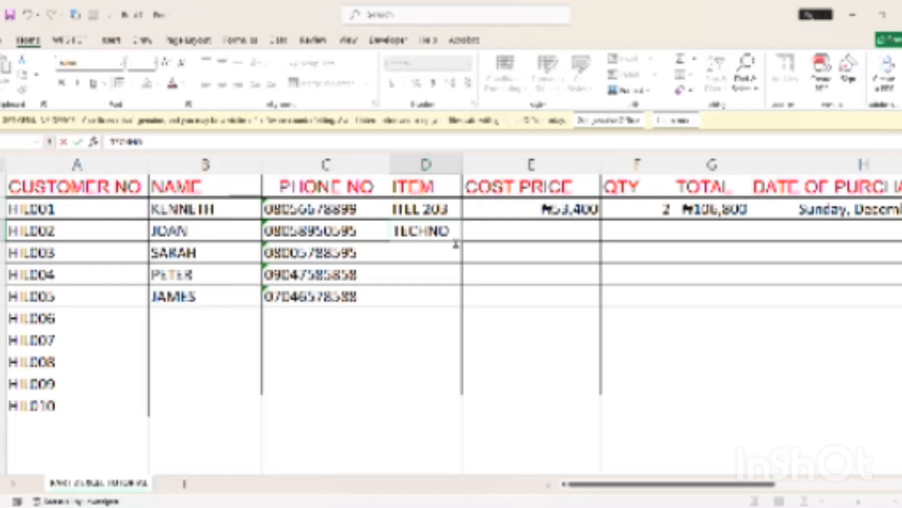
type("300")
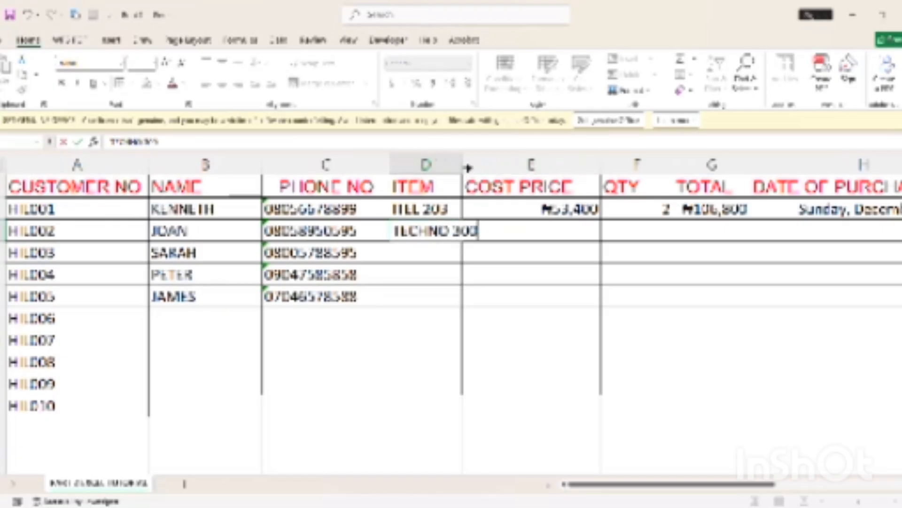
left_click_drag(468, 167, 491, 168)
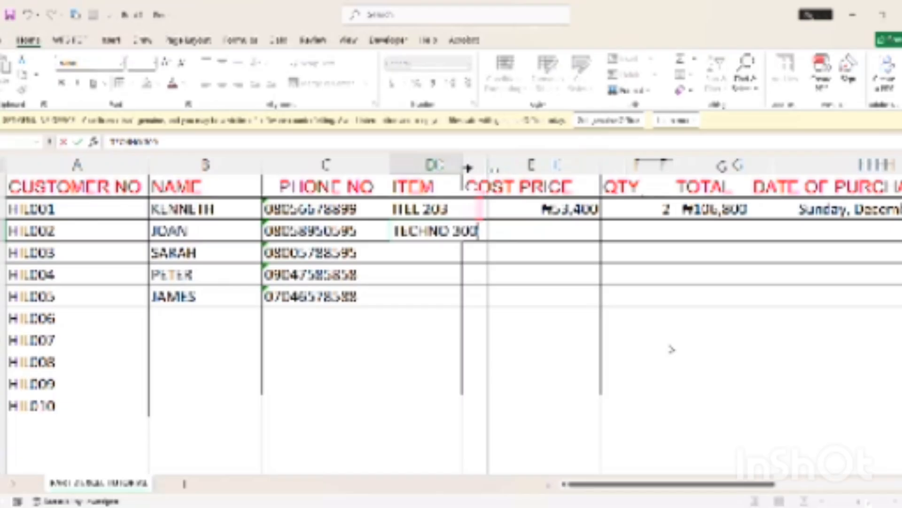
left_click(531, 235)
type("800000")
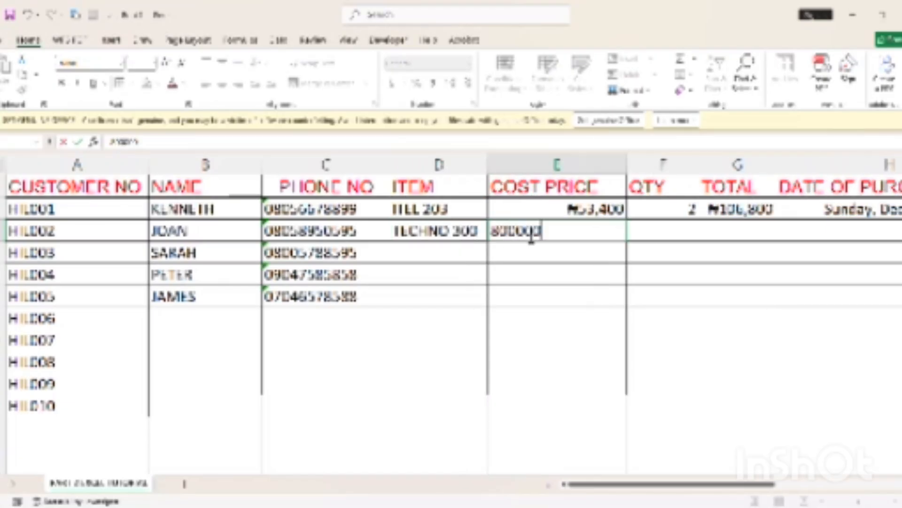
key("Return")
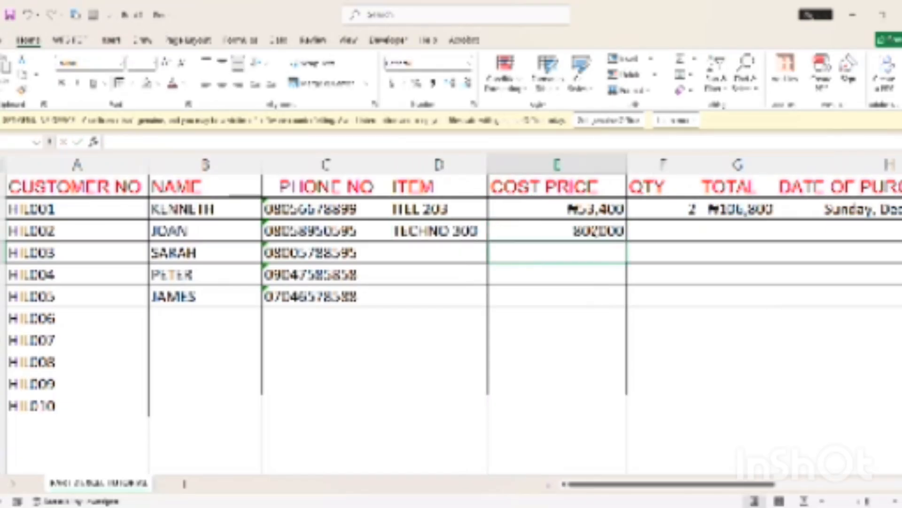
left_click(663, 226)
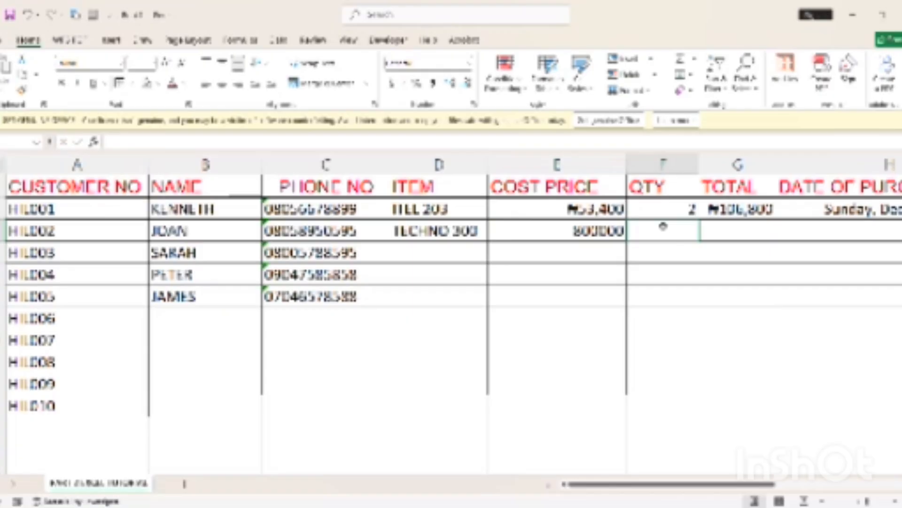
Give TECHNO 300 quantity 3, then add SAMSUNG at 105600 with quantity 4
type("3")
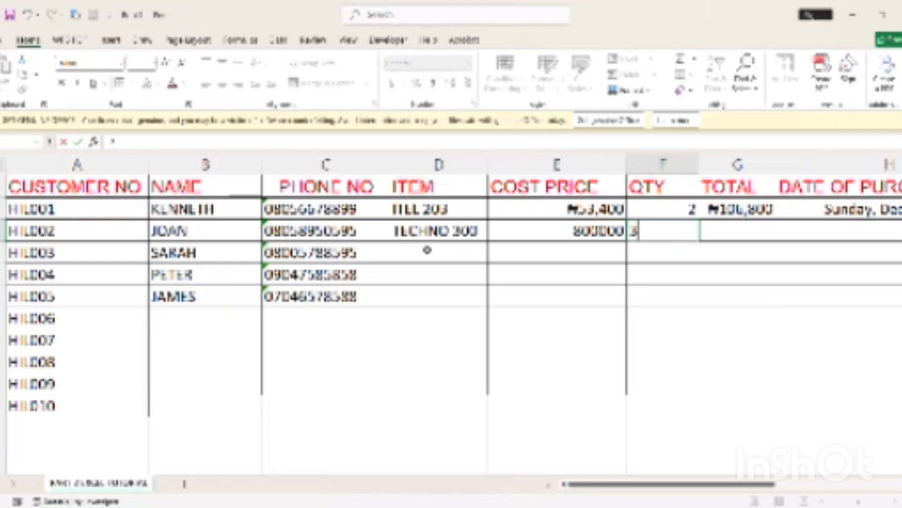
left_click(427, 250)
type("SAMSUNG")
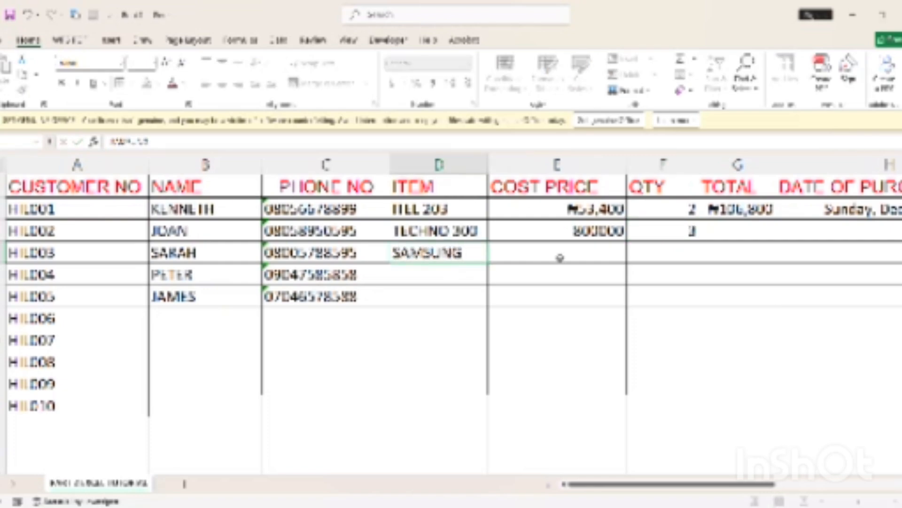
left_click(560, 257)
type("10500")
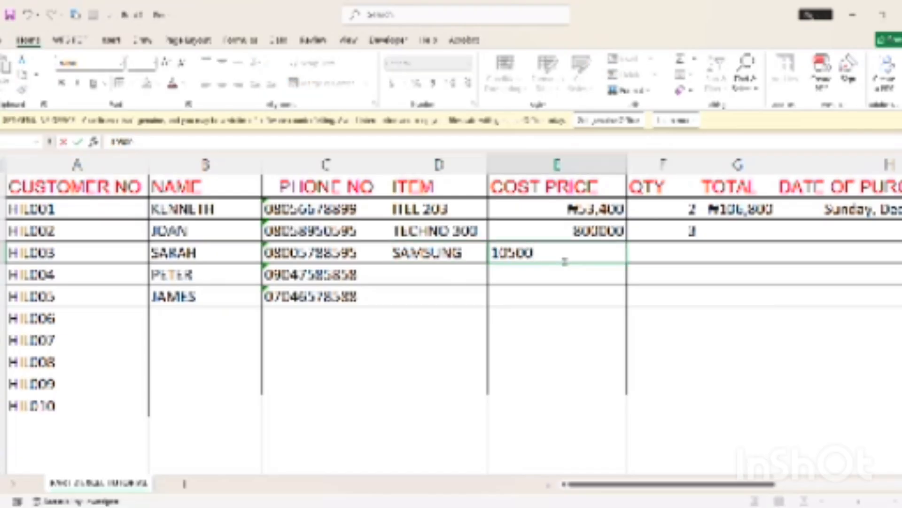
key("BackSpace")
key("BackSpace")
type("600")
left_click(661, 254)
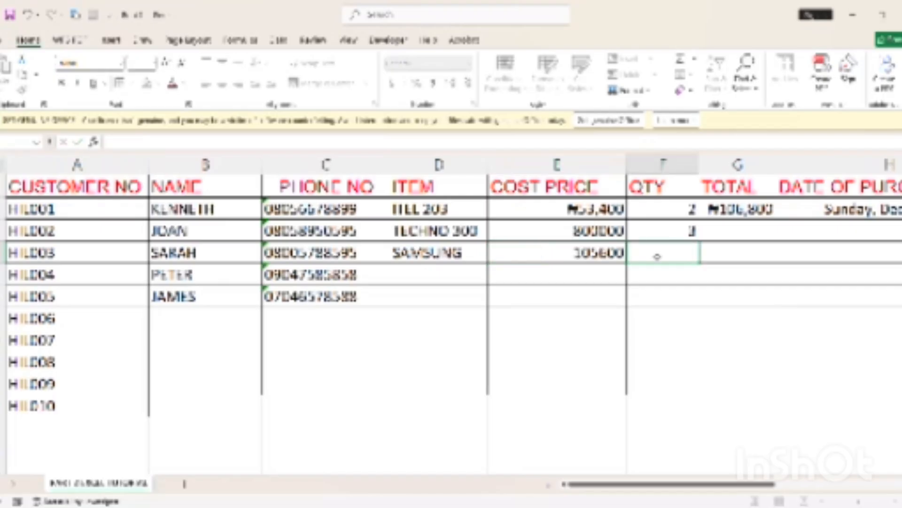
type("4")
left_click(422, 276)
Fill SAMSUNG and 105600 down two more rows and enter quantities 3 and 2
double_click(422, 276)
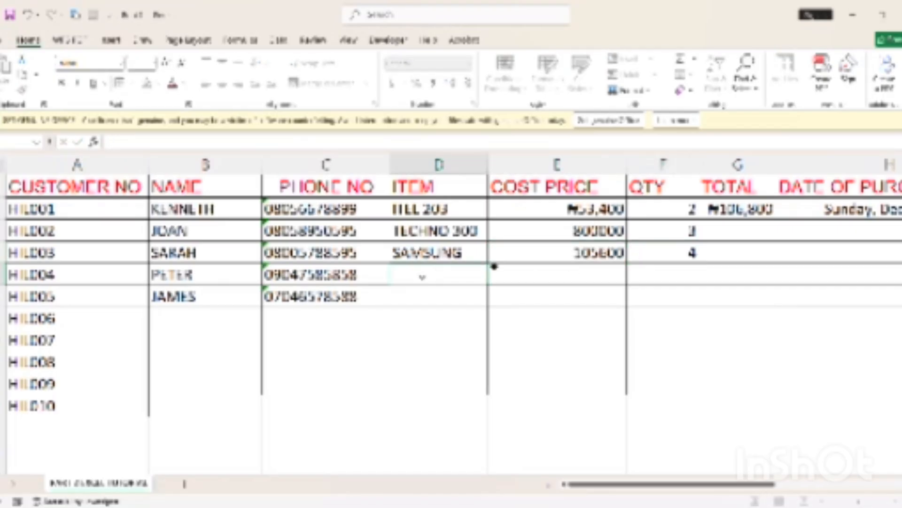
left_click_drag(490, 264, 489, 308)
left_click(585, 270)
left_click(596, 256)
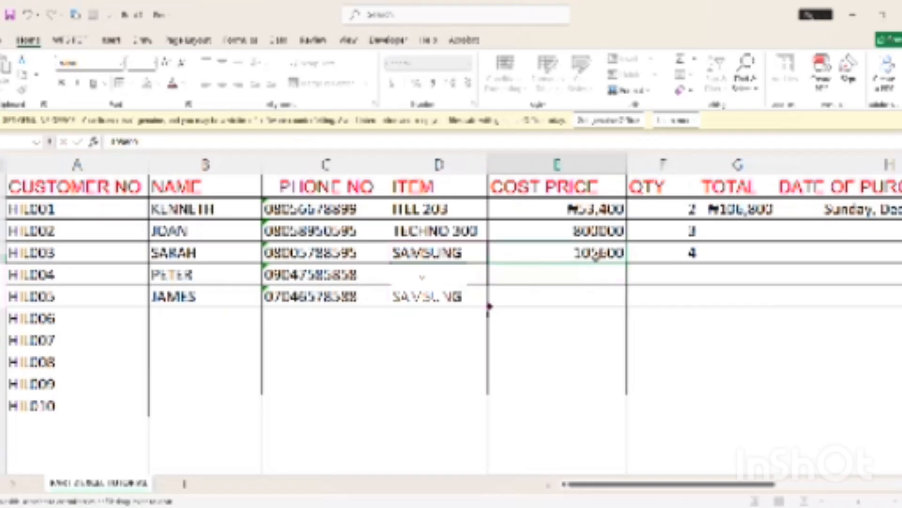
left_click_drag(627, 263, 630, 312)
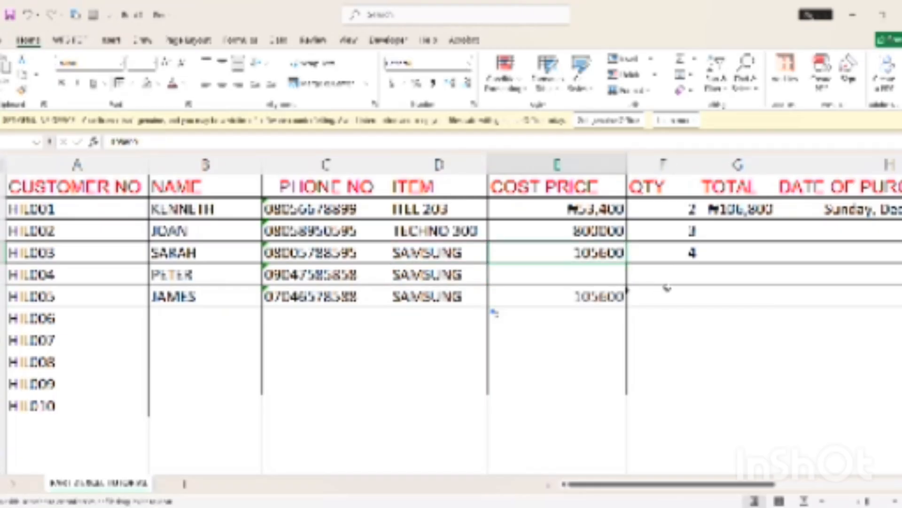
left_click(668, 279)
type("3")
key("Return")
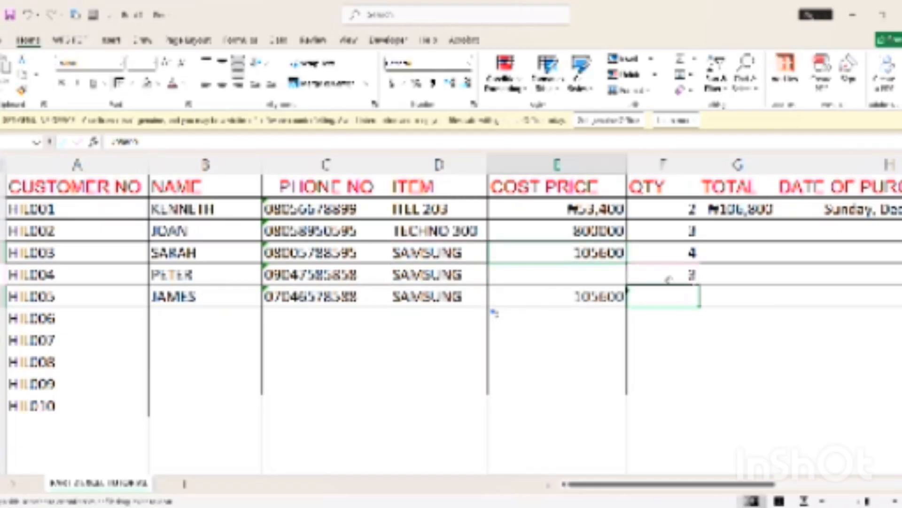
type("2")
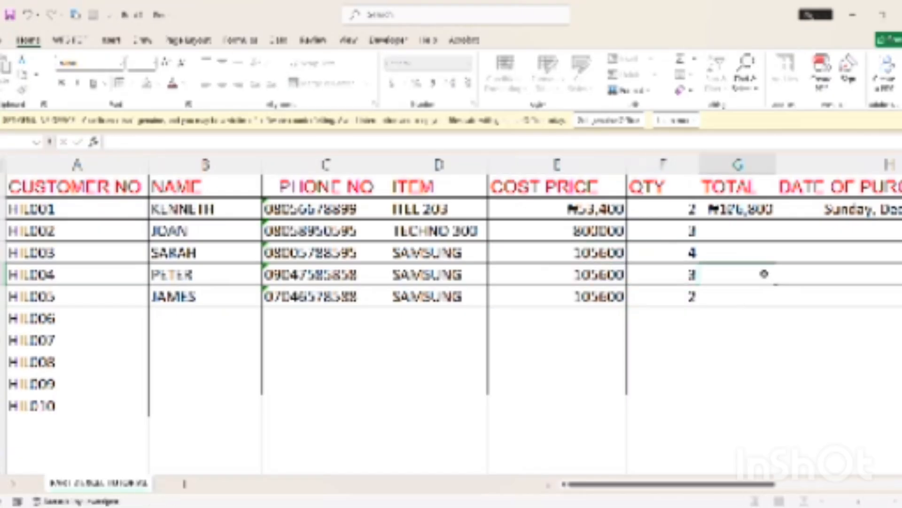
left_click(757, 210)
left_click(588, 215)
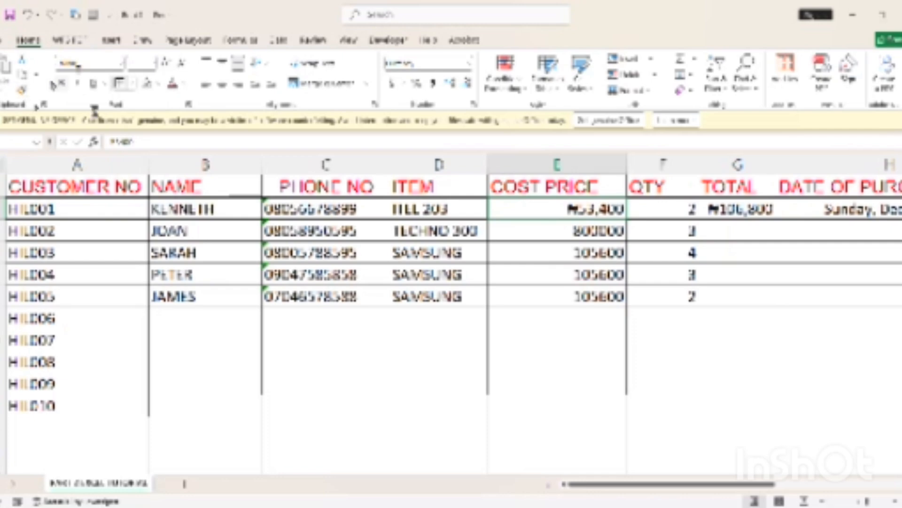
Copy ₦53,400's currency format onto the cost prices below, showing ₦800,000 and ₦105,600
key("ctrl+c")
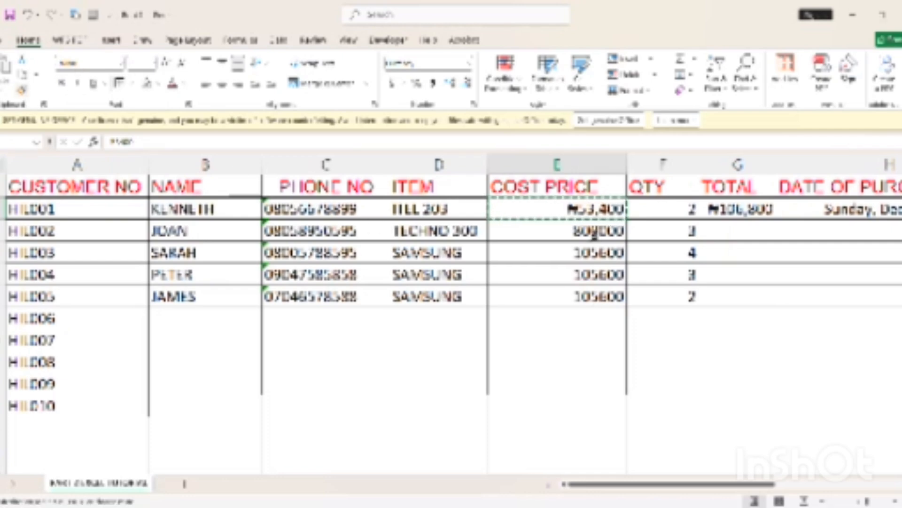
left_click_drag(592, 252, 599, 294)
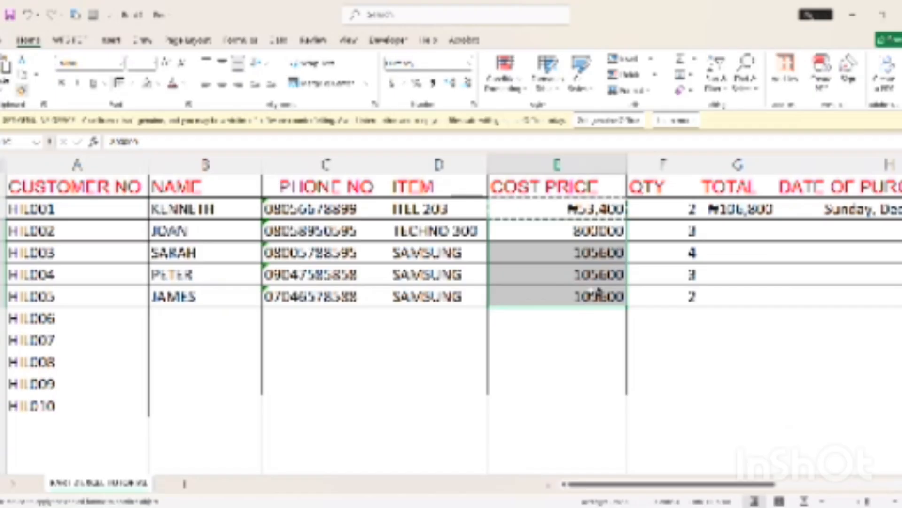
left_click_drag(598, 293, 598, 294)
scroll(599, 295, "right", 1)
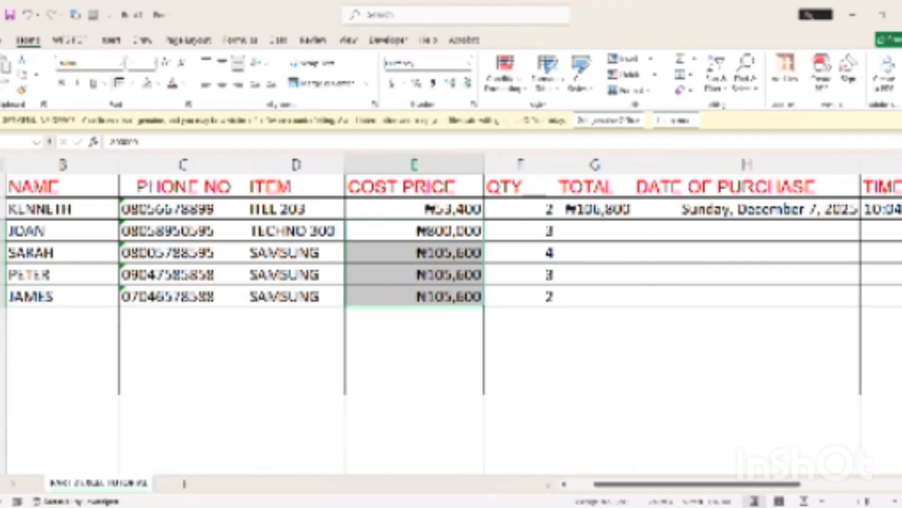
scroll(451, 310, "right", 4)
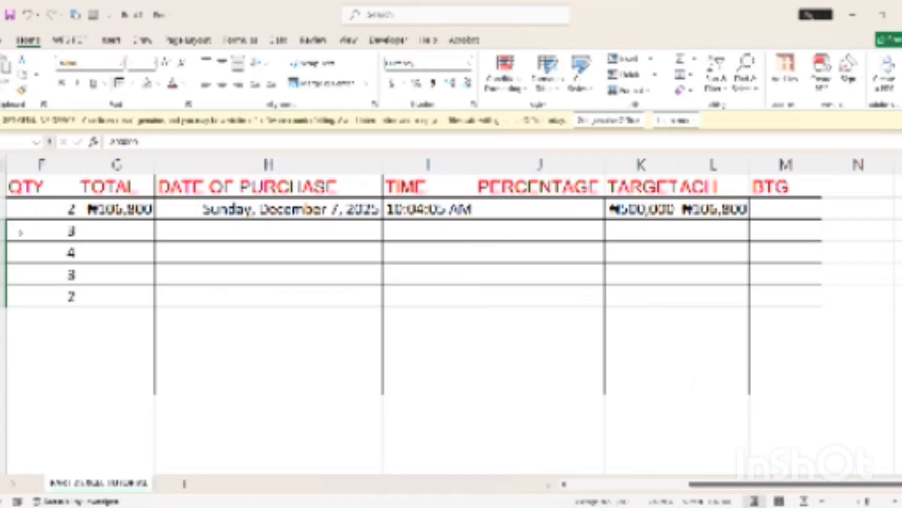
Fill the TOTAL formula down the column for every customer row
left_click(104, 238)
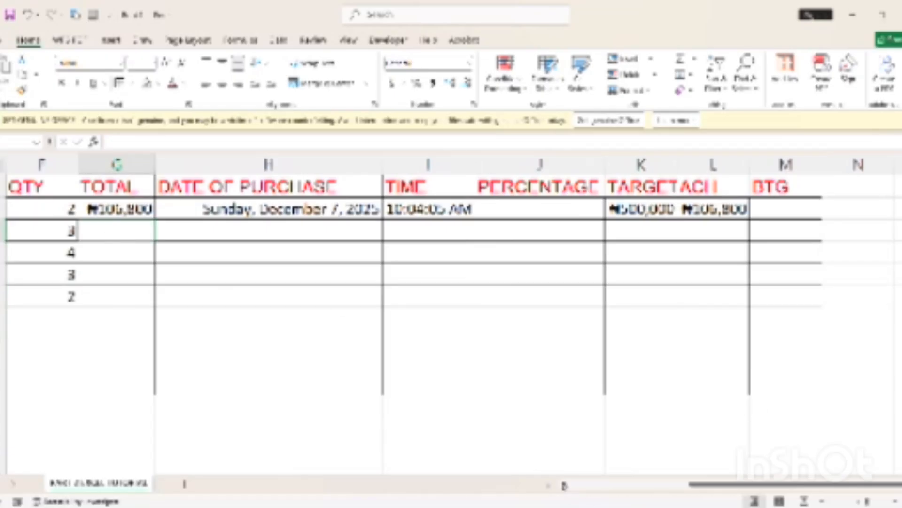
scroll(202, 214, "left", 3)
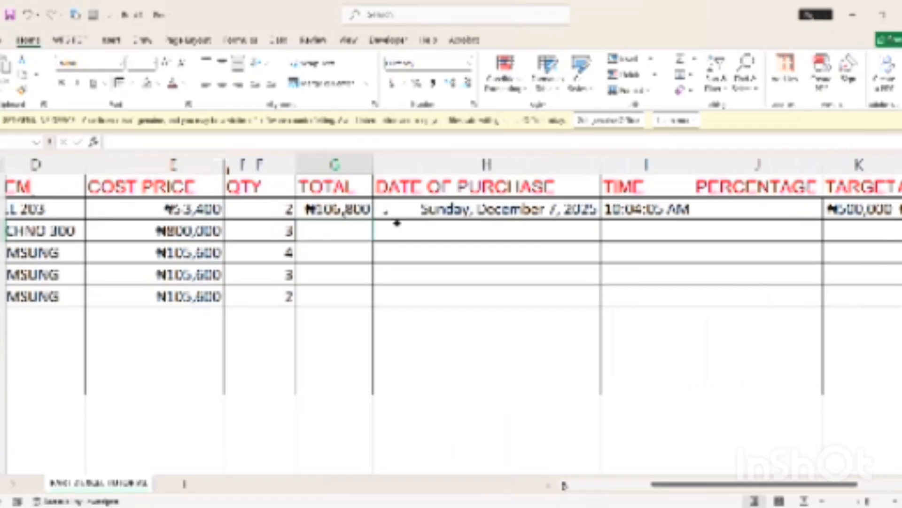
left_click(379, 237)
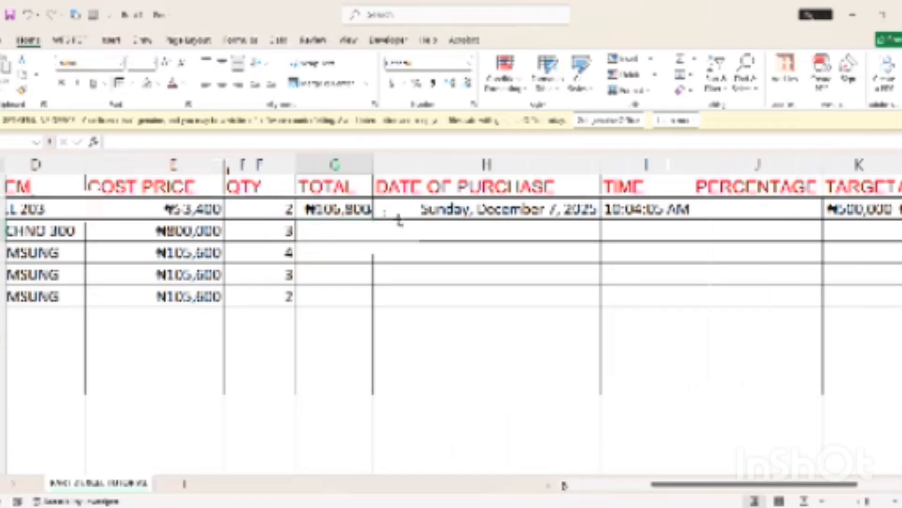
left_click_drag(397, 224, 397, 224)
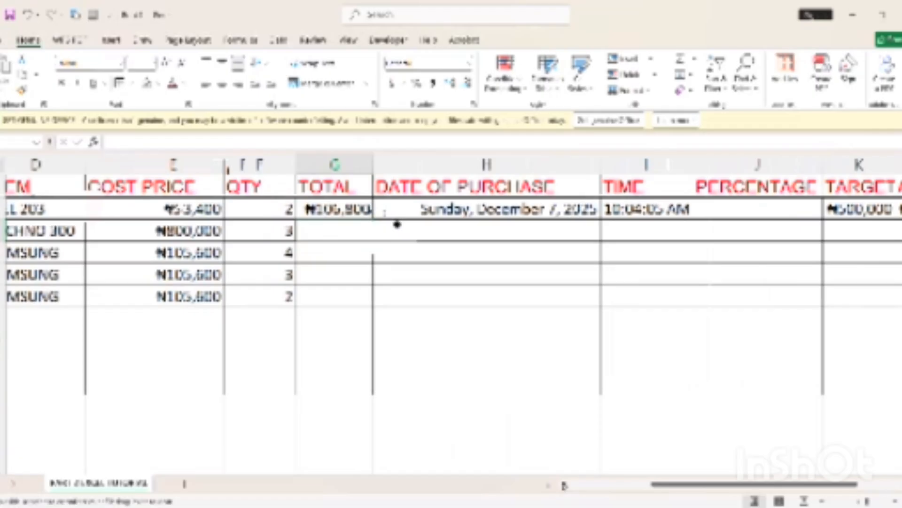
double_click(397, 226)
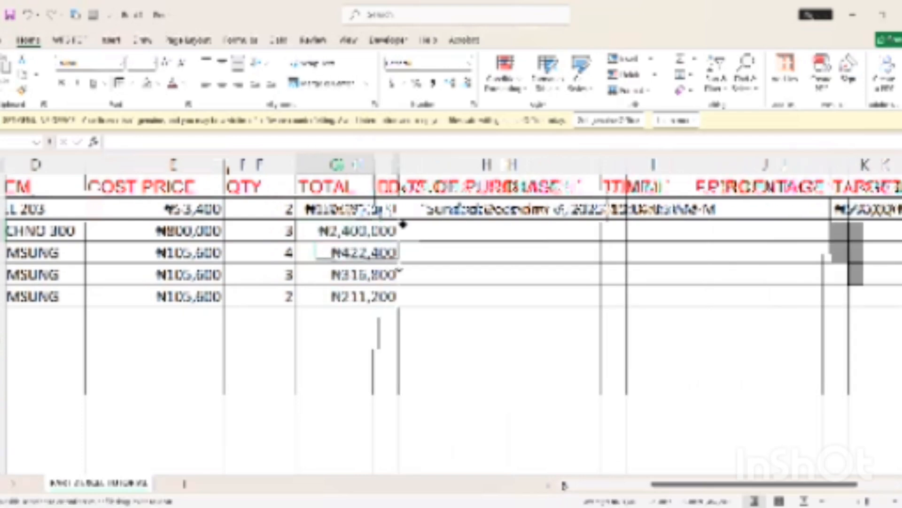
left_click(439, 236)
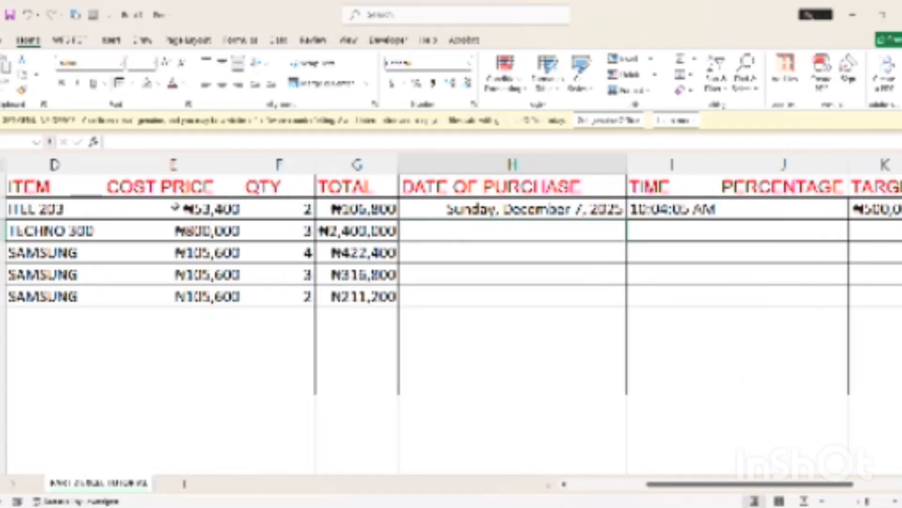
Correct TECHNO 300's cost price to ₦80,000, making its total ₦240,000
left_click(207, 228)
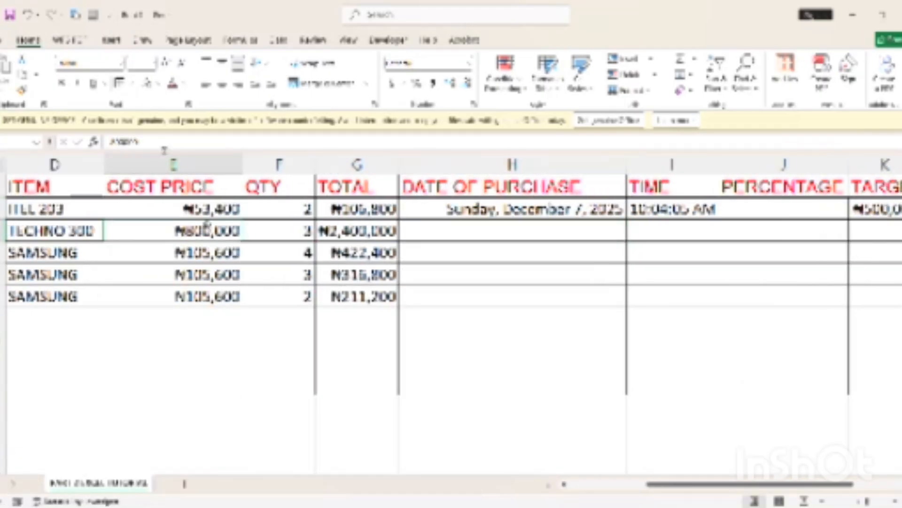
double_click(207, 228)
left_click(550, 238)
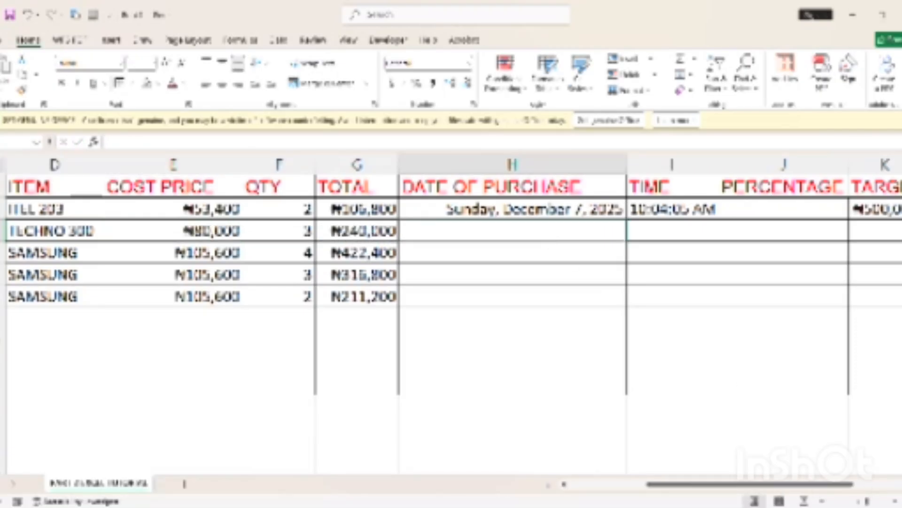
Fill the purchase dates down daily from December 7 to December 16, 2025
scroll(451, 282, "right", 1)
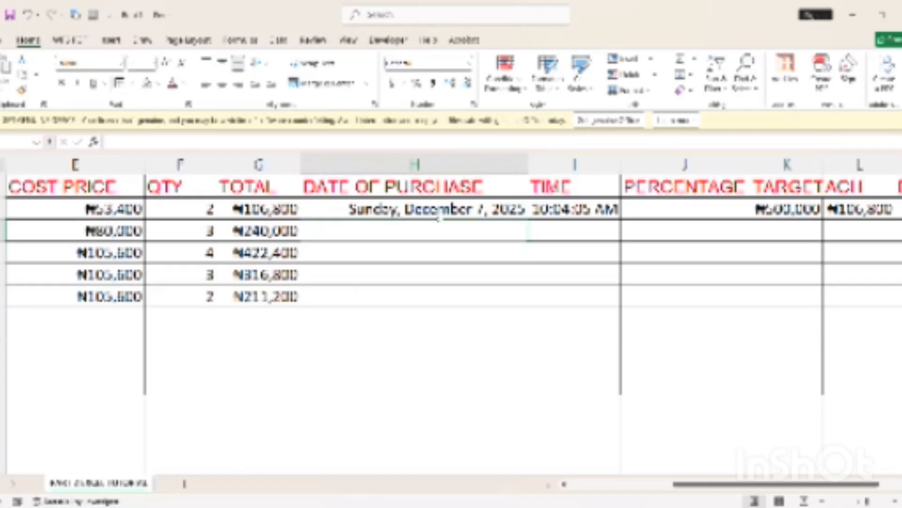
left_click(497, 209)
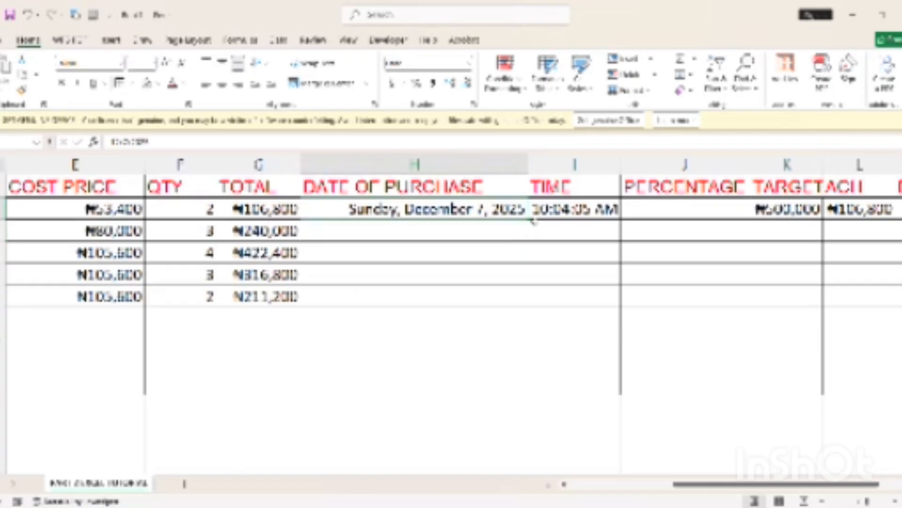
left_click_drag(531, 221, 528, 413)
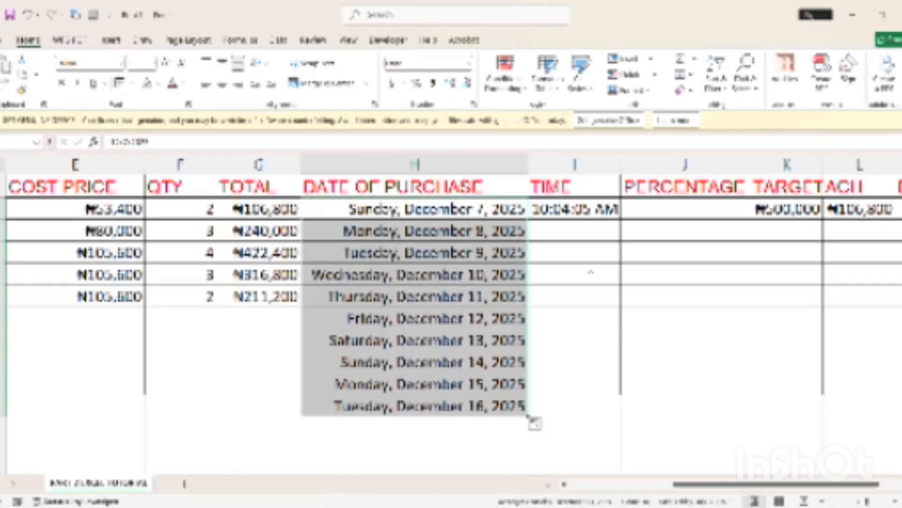
left_click(591, 273)
Fill the purchase times down in hourly steps from 10:04:05 AM to 7:04:05 PM
left_click_drag(580, 227, 580, 212)
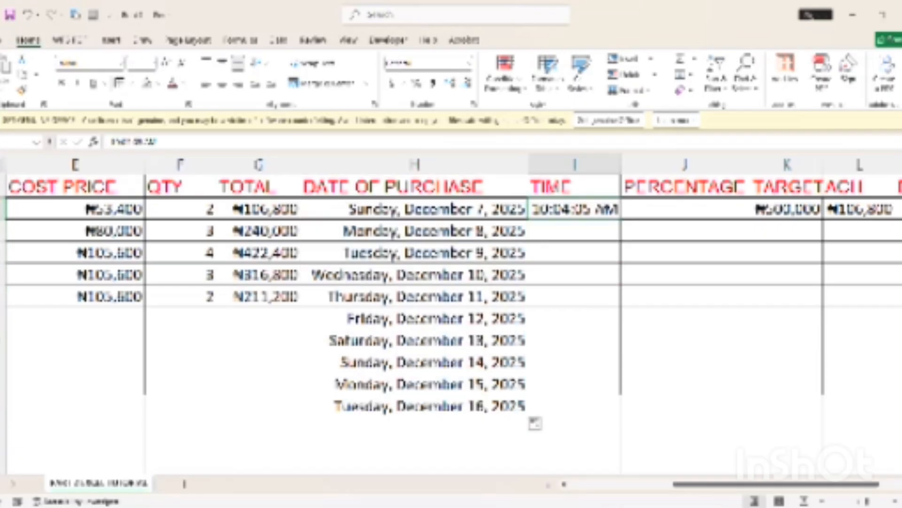
double_click(621, 219)
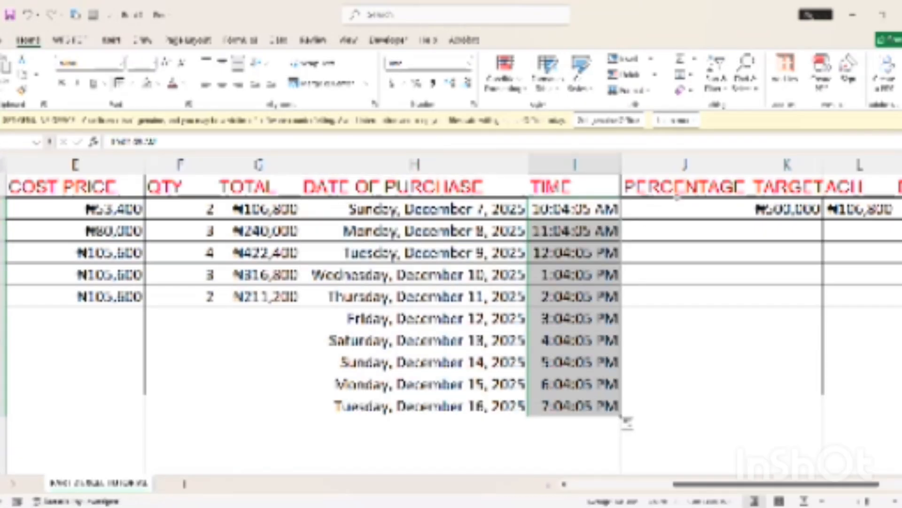
left_click(672, 212)
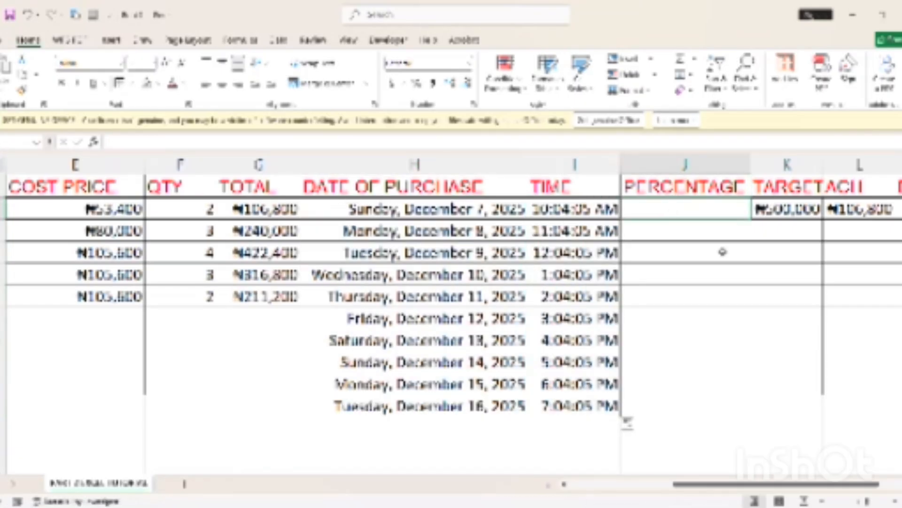
scroll(672, 259, "right", 2)
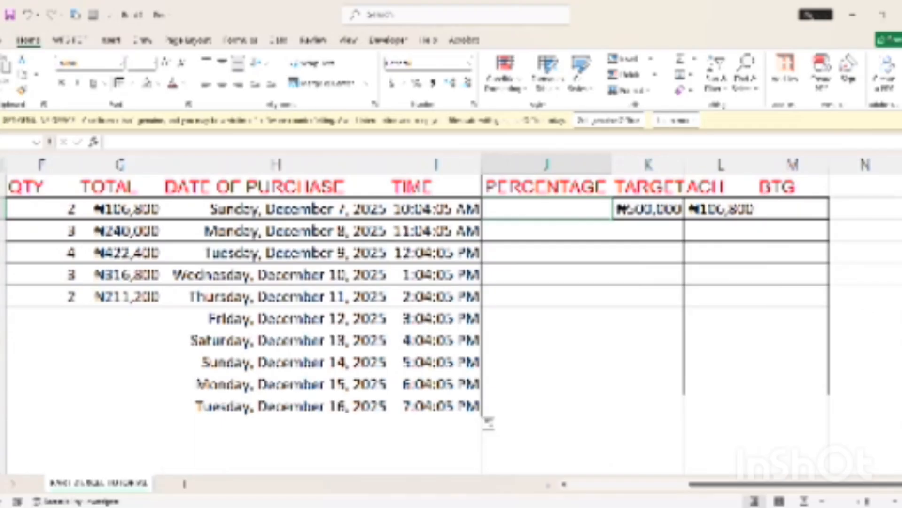
Widen the TARGET column K
scroll(451, 306, "right", 2)
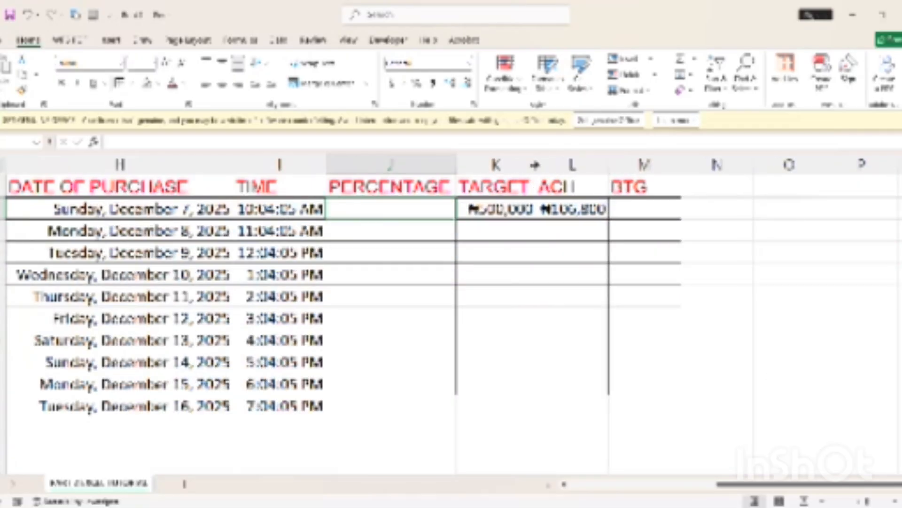
left_click_drag(528, 165, 536, 165)
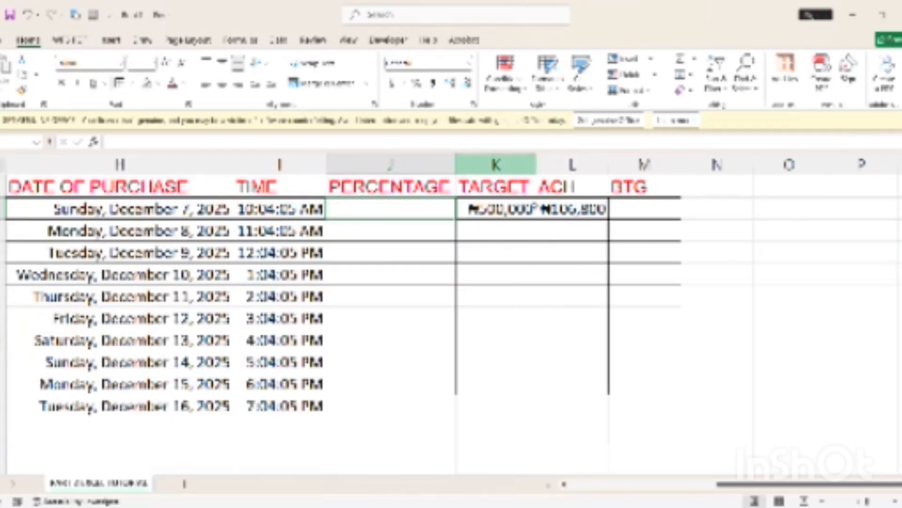
left_click(630, 214)
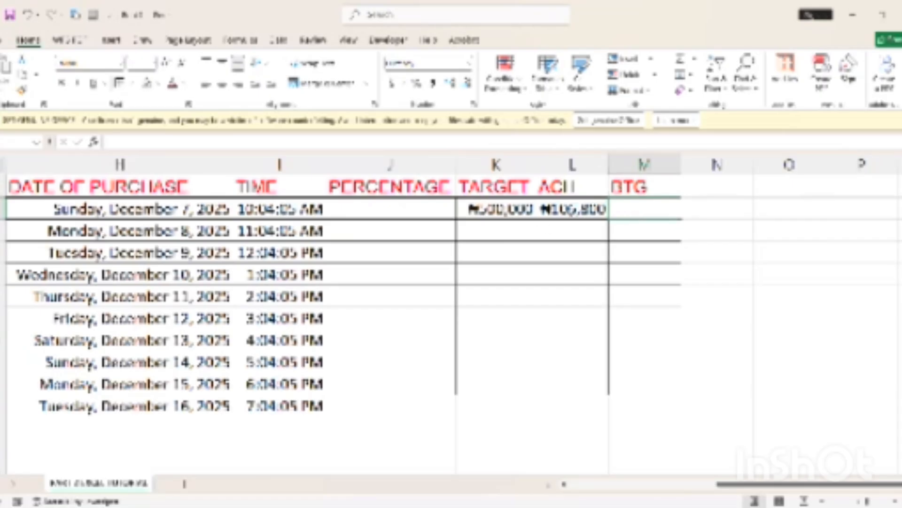
Copy the ACH formula down the column, showing ₦106,800 to ₦211,200 and ₦0 elsewhere
left_click(571, 213)
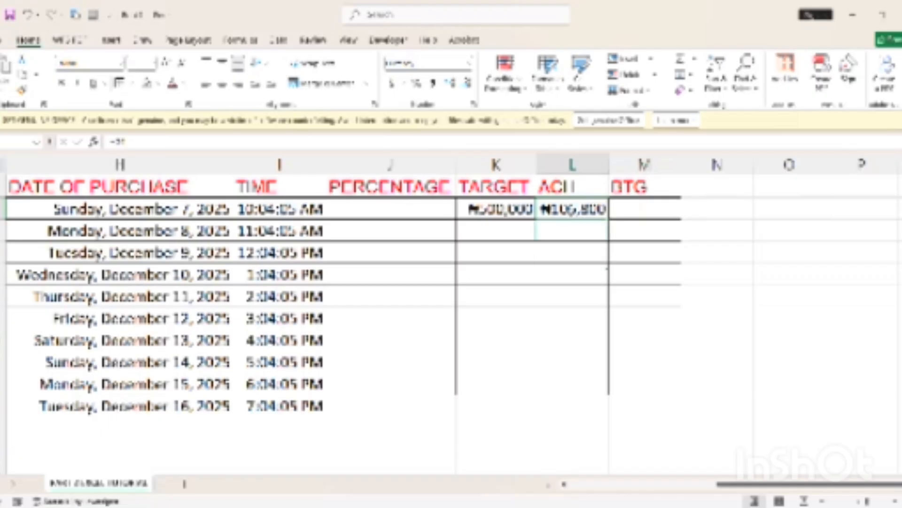
left_click_drag(610, 221, 594, 384)
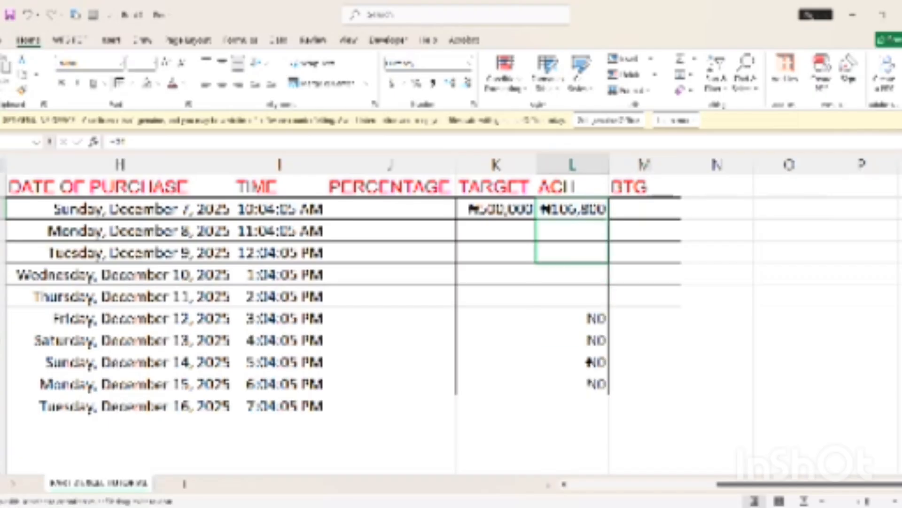
left_click(647, 209)
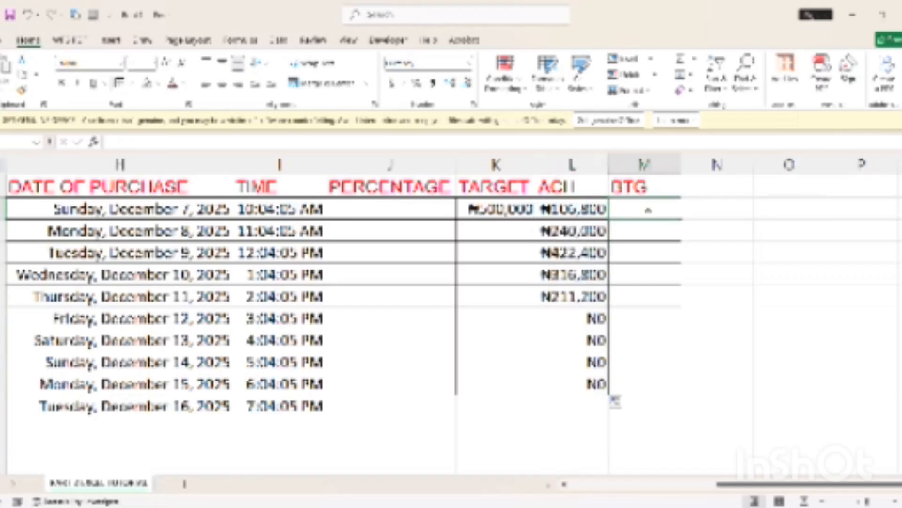
left_click_drag(742, 485, 704, 485)
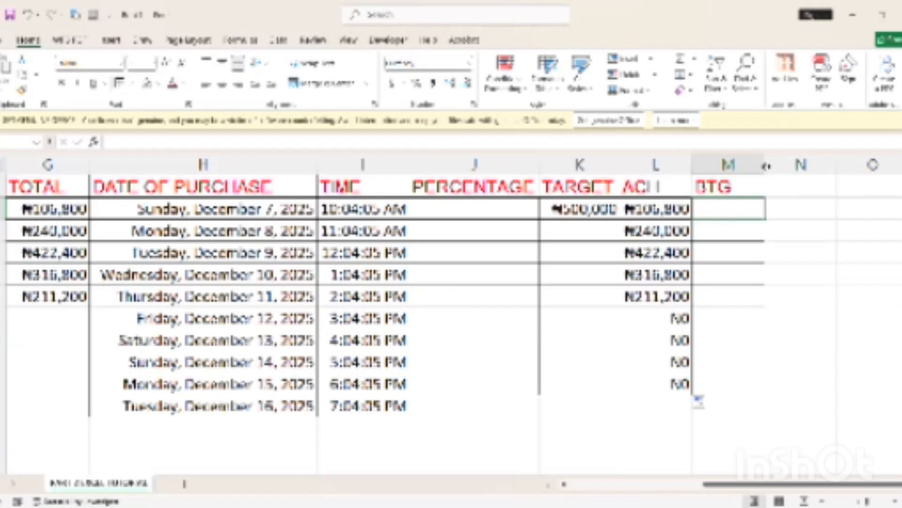
Widen the BTG column M, abandoning a first attempt at the BTG formula
left_click_drag(765, 165, 800, 168)
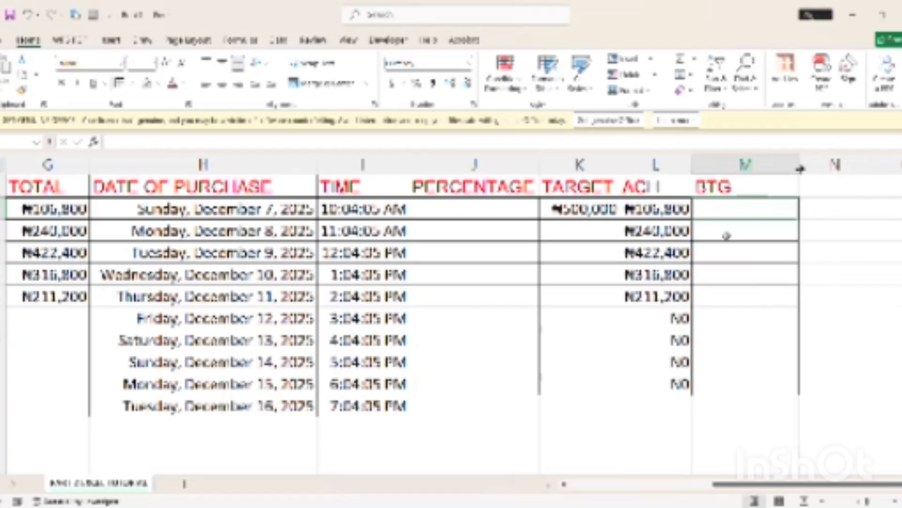
type("=")
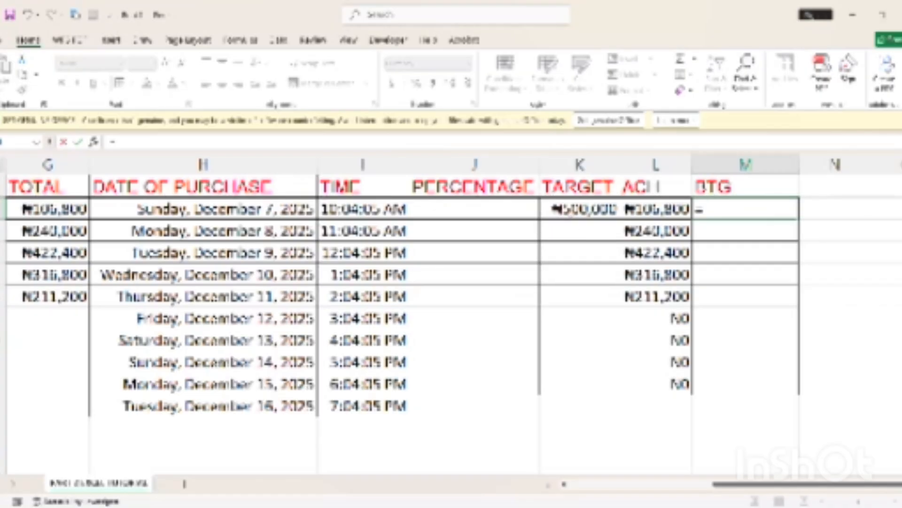
left_click(580, 208)
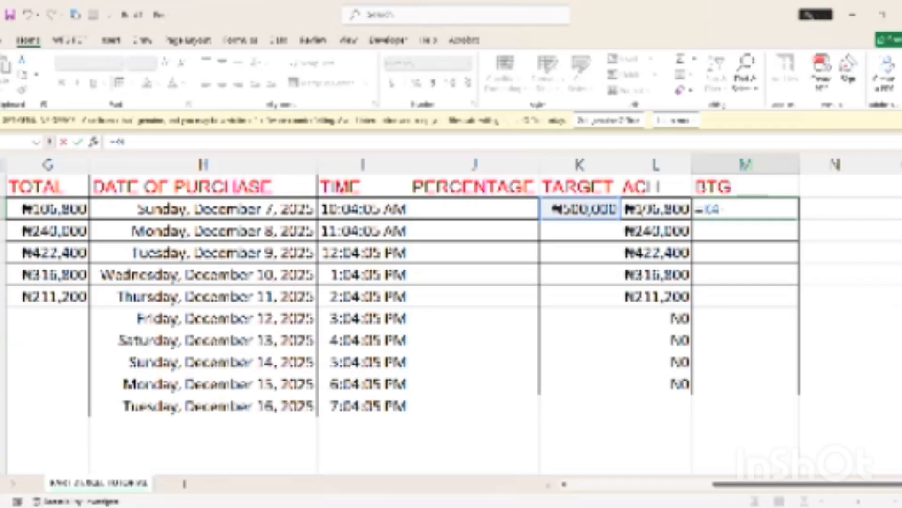
left_click(639, 208)
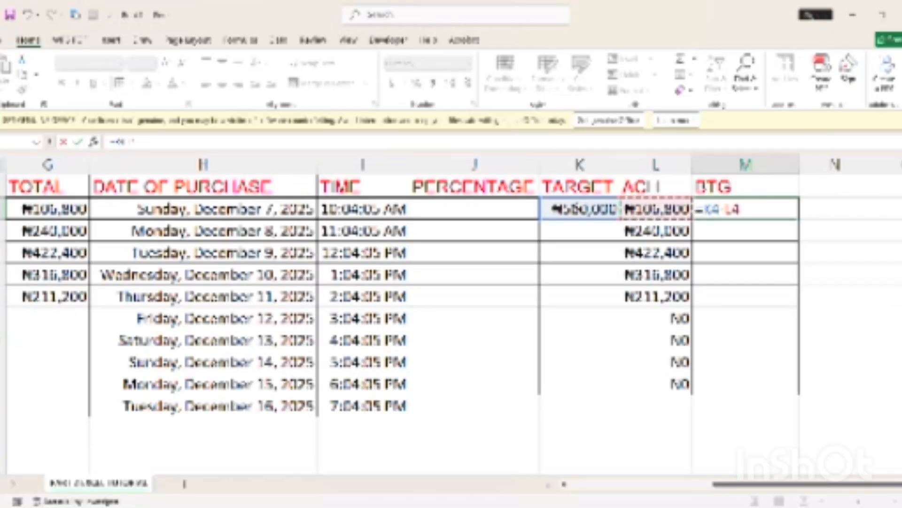
key("BackSpace")
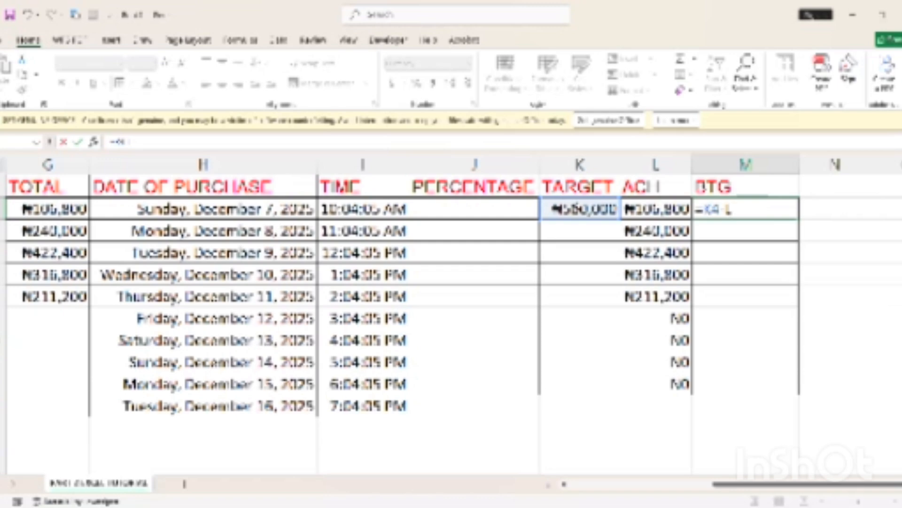
key("Escape")
Enter the first BTG formula as TARGET minus L4, giving ₦393,200
type("=")
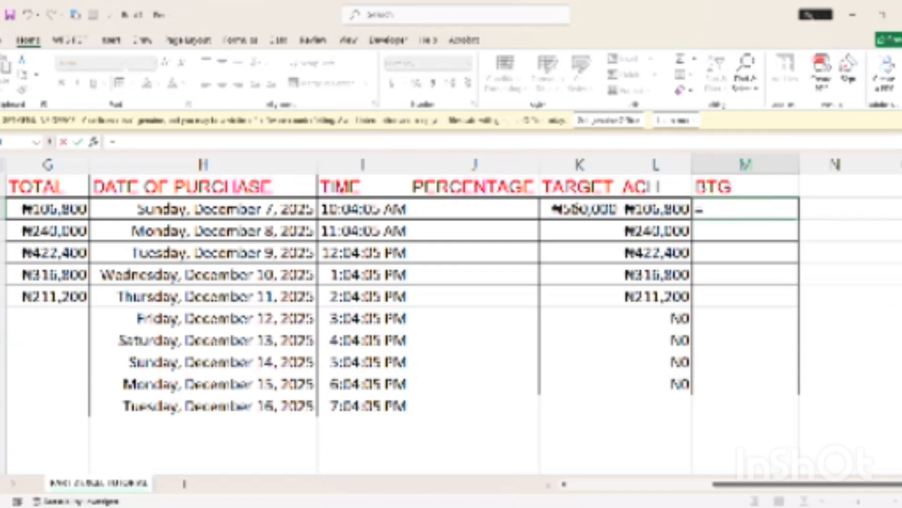
left_click(588, 210)
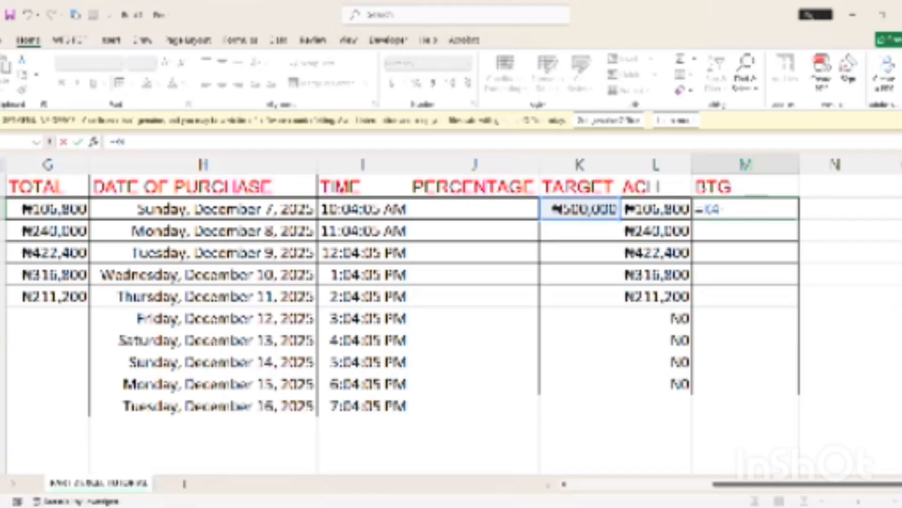
type("-L4")
key("Return")
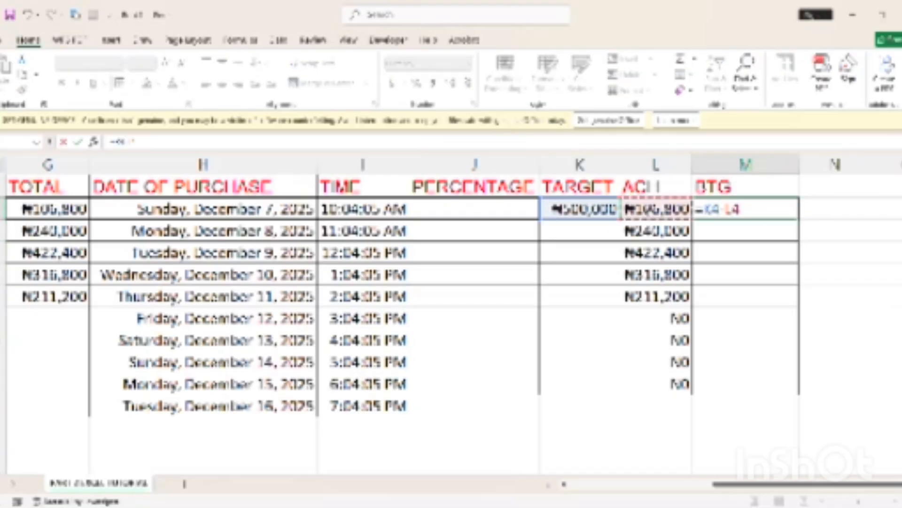
key("Return")
Enter targets ₦200,000, ₦700,000 and ₦500,000 for the second to fourth customers
left_click(584, 235)
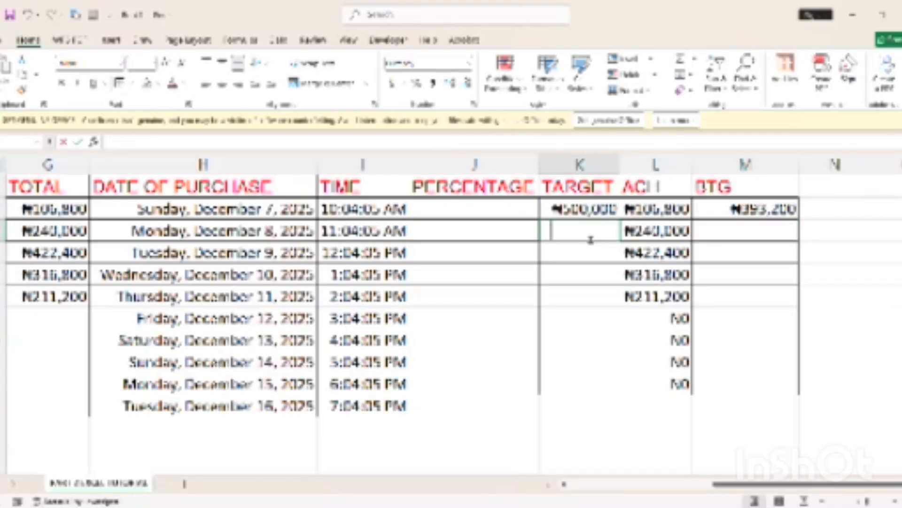
type("200000")
key("Return")
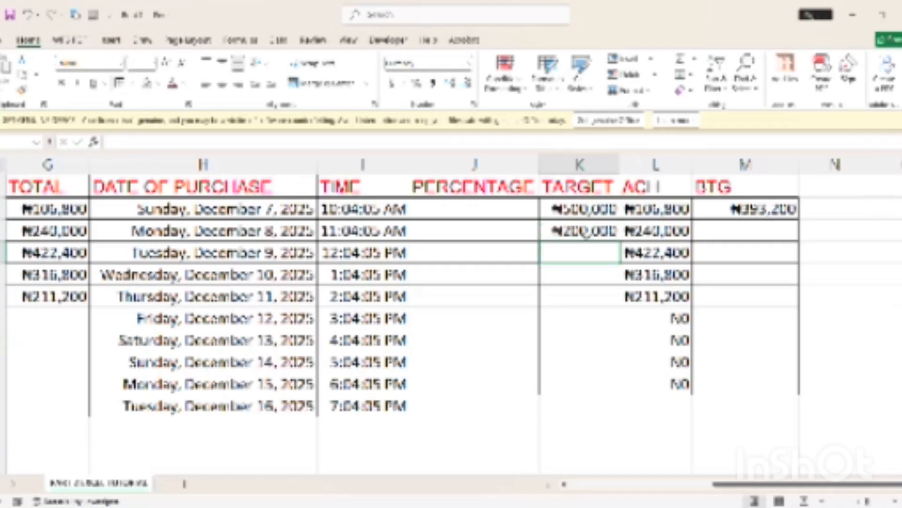
type("700000")
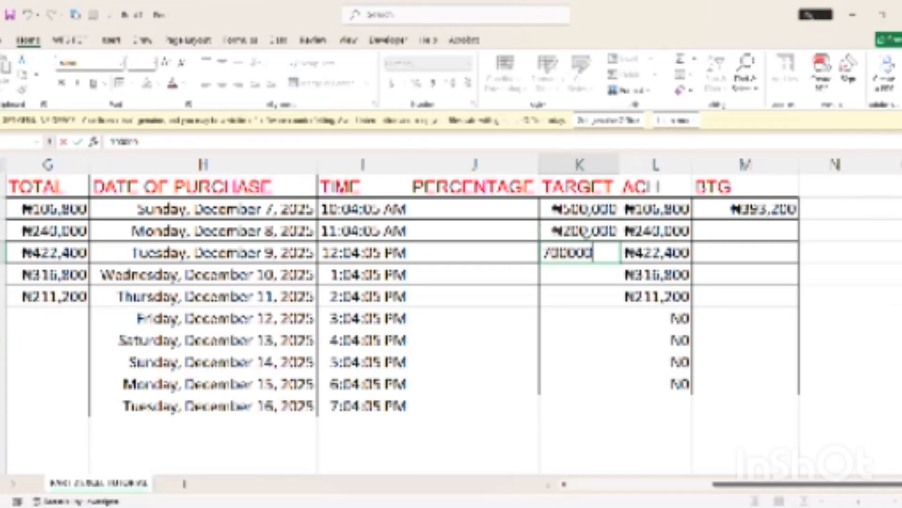
key("Return")
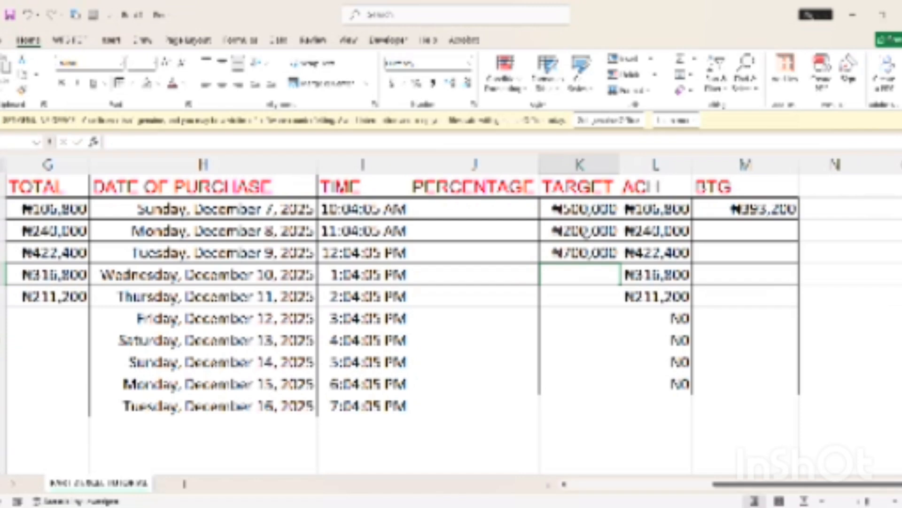
type("30000")
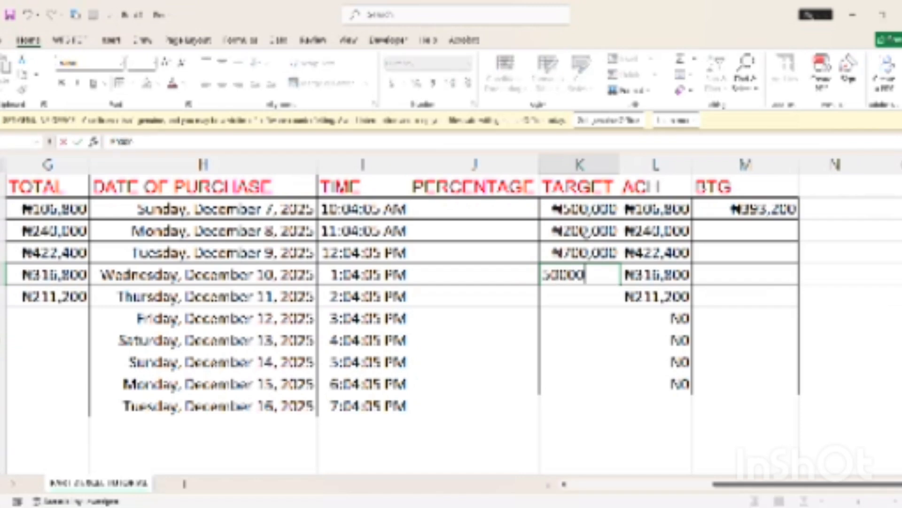
type("0")
key("Return")
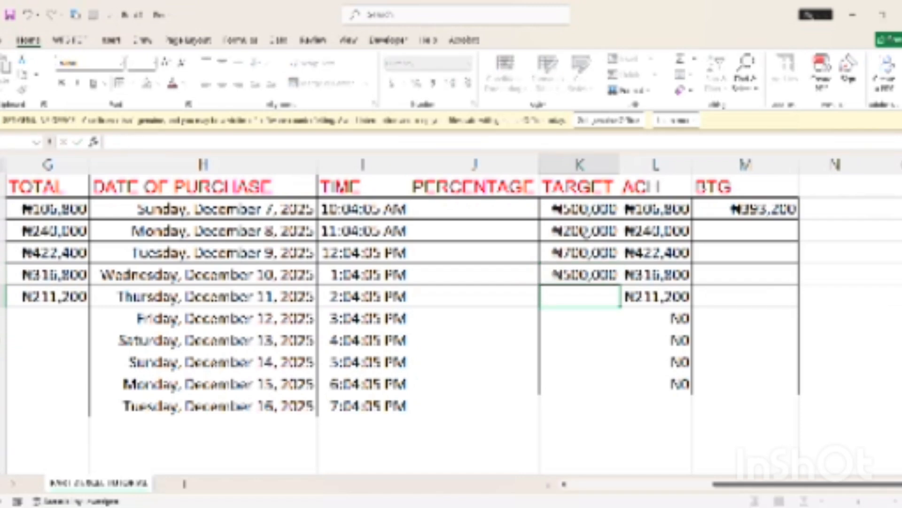
Enter the fifth customer's target, correcting 2,500,000 to ₦250,000
type("2")
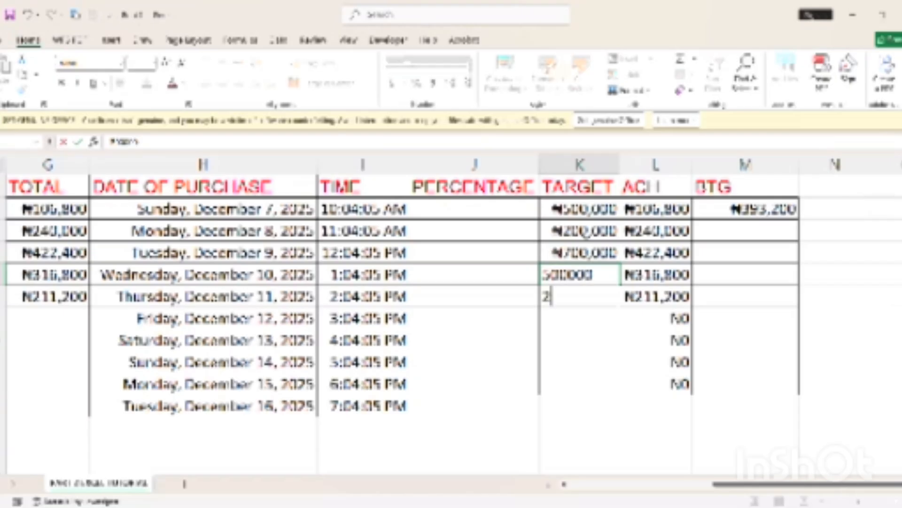
type("500000")
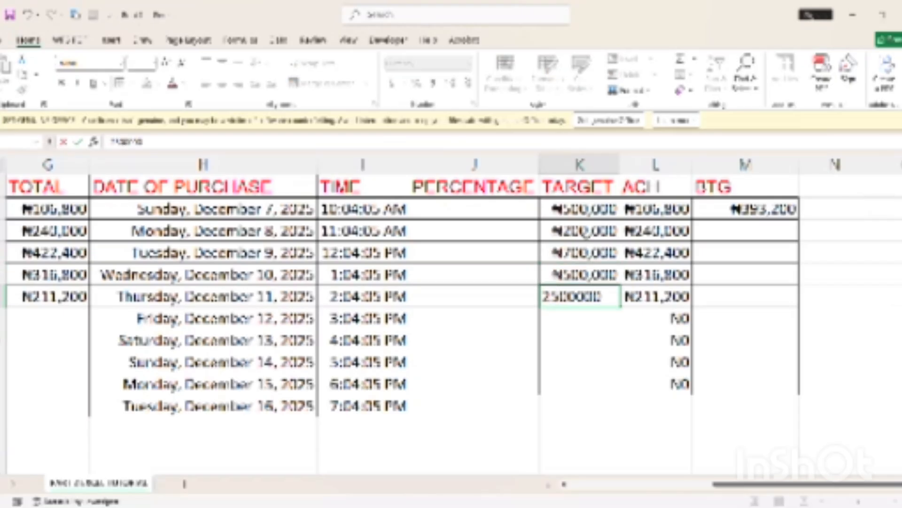
key("Return")
key("Up")
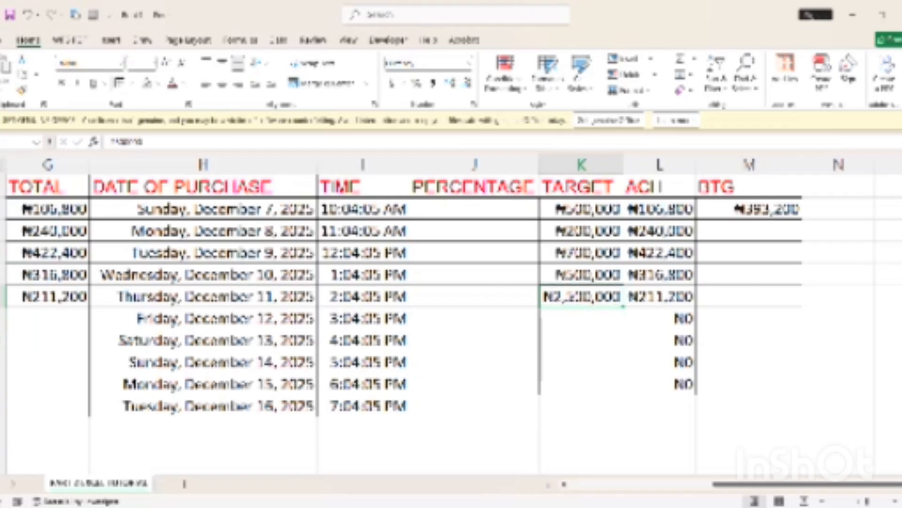
key("Down")
left_click(345, 146)
key("Up")
left_click(344, 147)
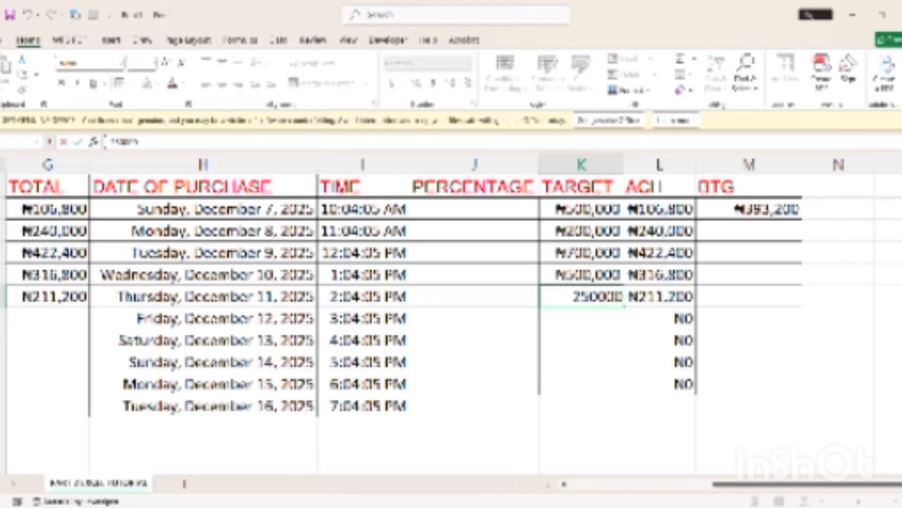
left_click(840, 208)
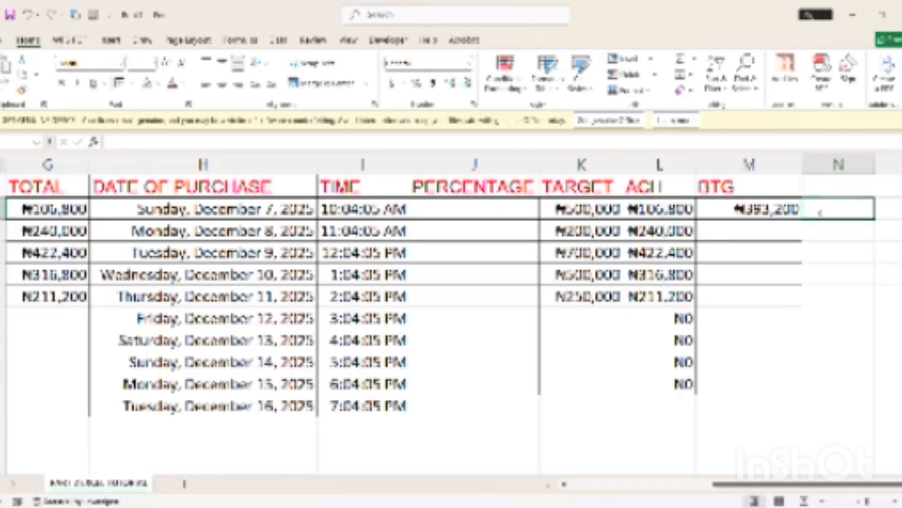
Try a SUM formula over the ACH and BTG amounts beside the first BTG value
type("=")
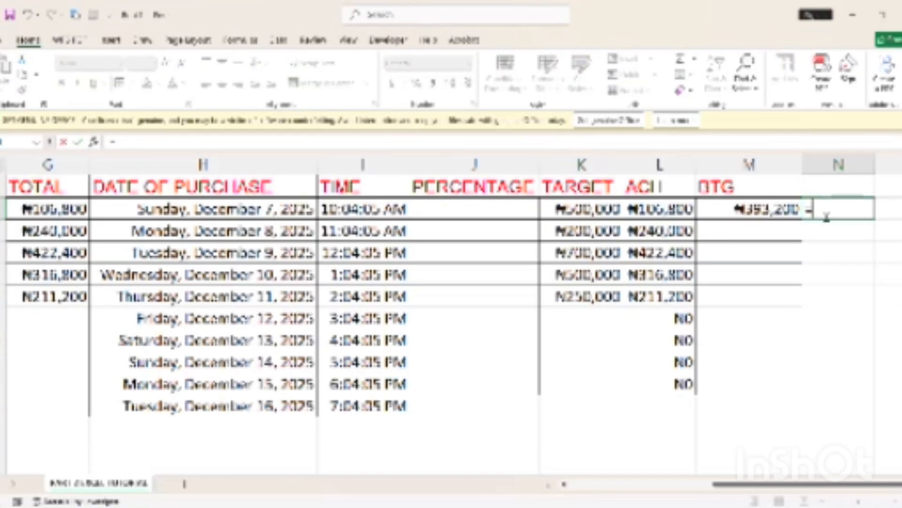
type("SUM(")
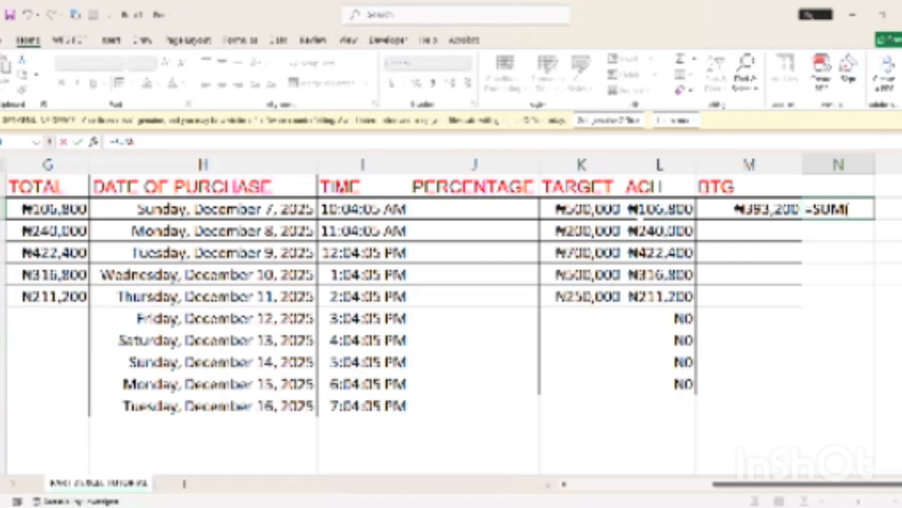
left_click(660, 209)
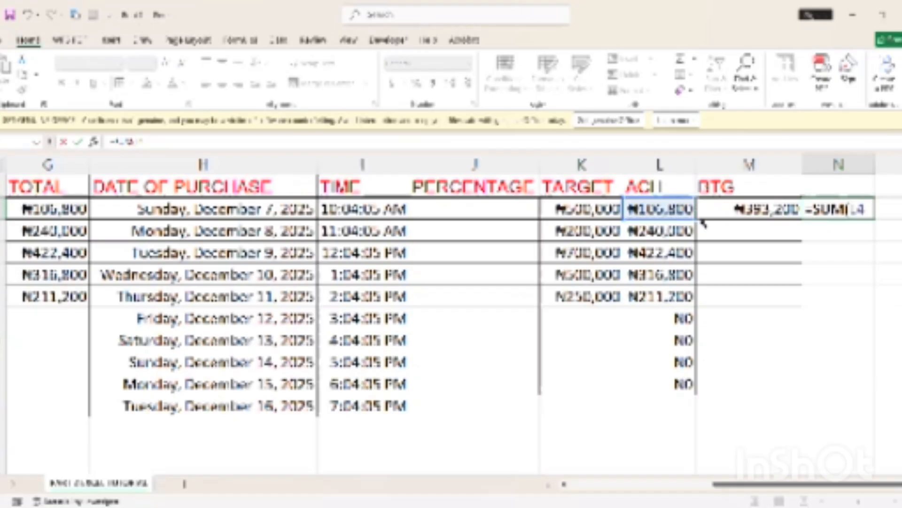
left_click_drag(700, 221, 776, 230)
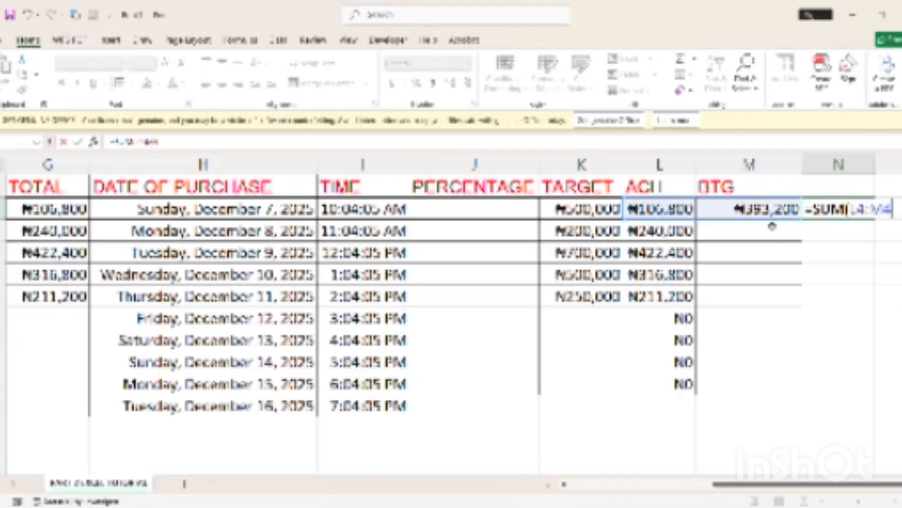
key("Return")
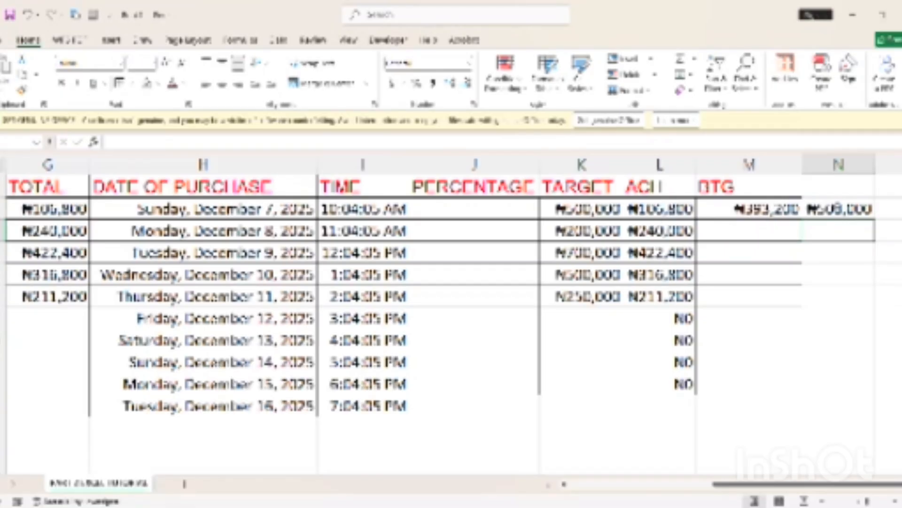
left_click(727, 230)
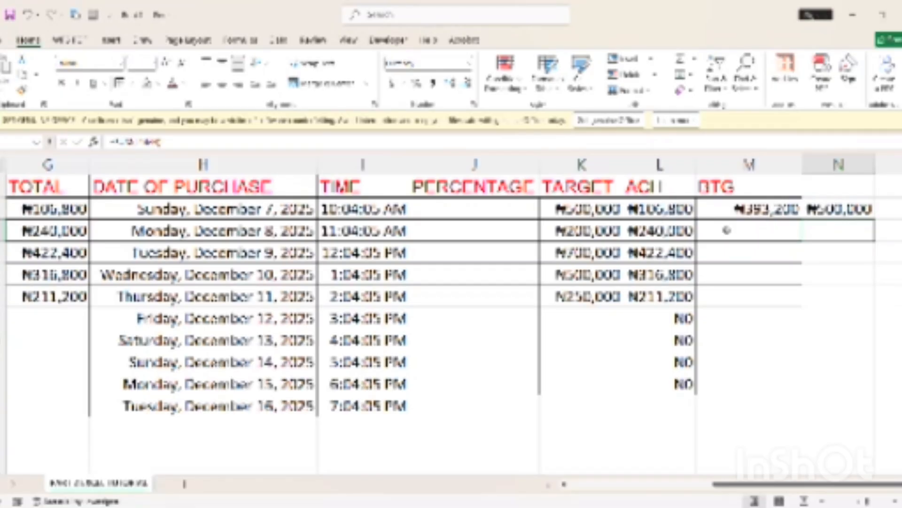
Delete the incorrect sum and restart a SUM formula beside ₦393,200
left_click(838, 206)
key("Delete")
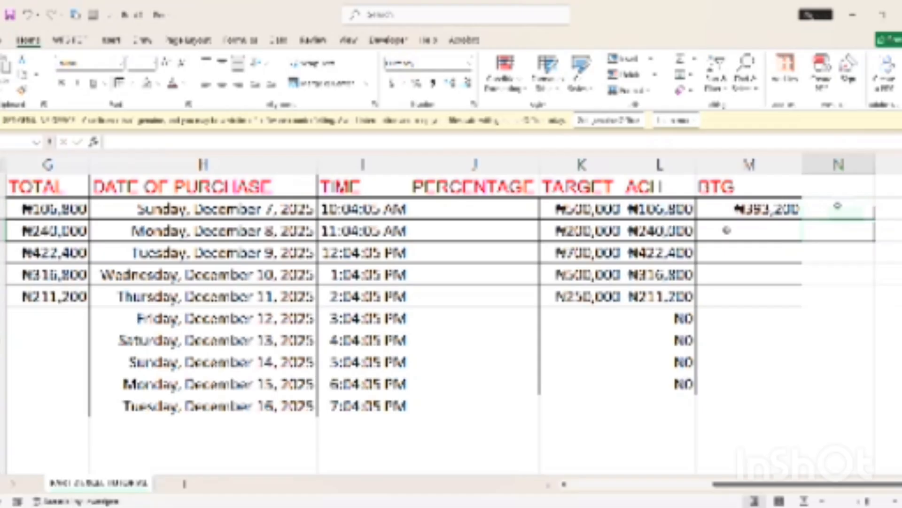
left_click(838, 205)
type("=")
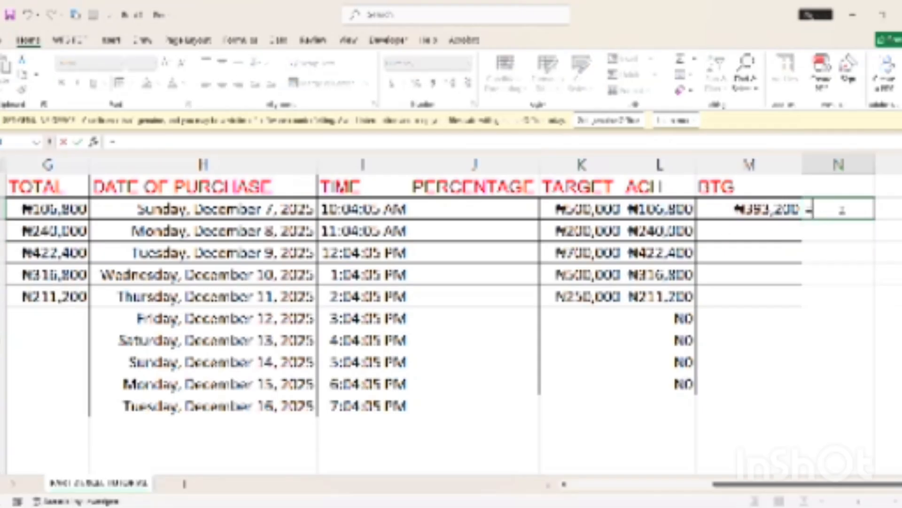
type("SUM")
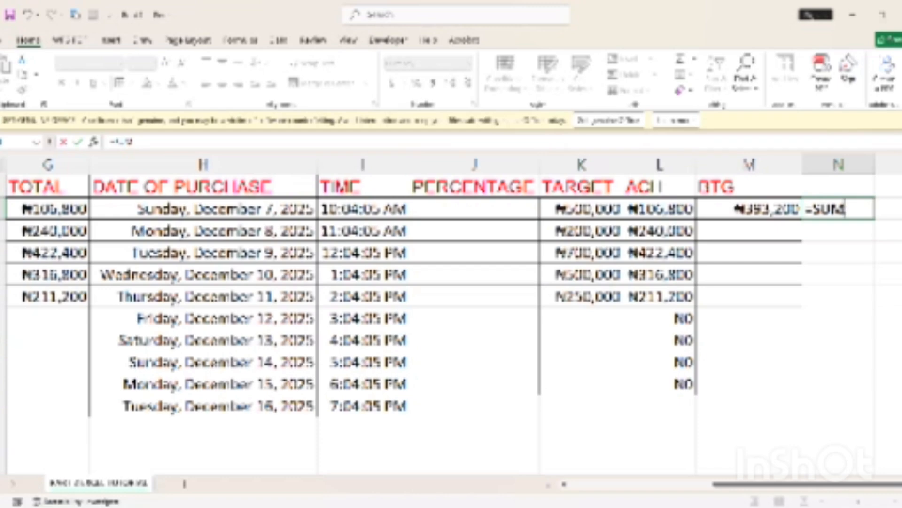
key("BackSpace")
key("BackSpace")
key("BackSpace")
type("SUM")
Complete =SUM(G4,M4) adding the row's TOTAL and BTG, returning ₦500,000
left_click(660, 209)
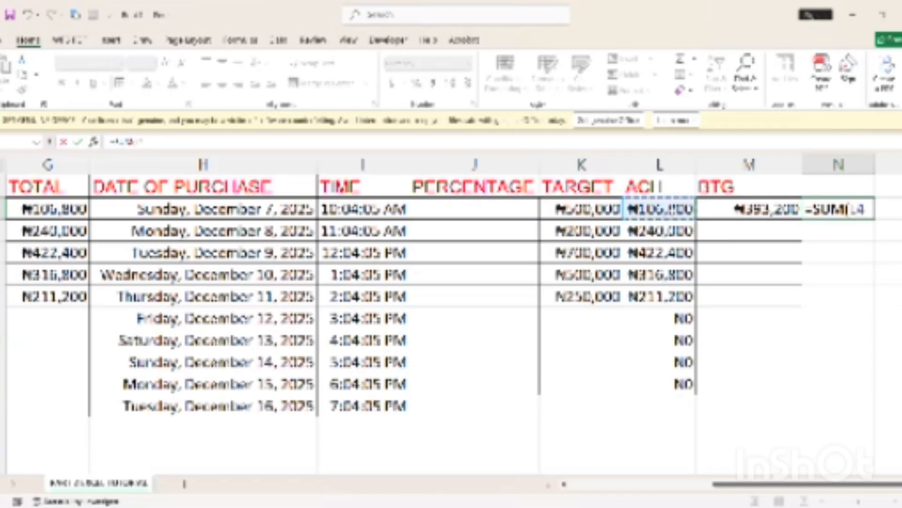
type(",")
key("BackSpace")
key("BackSpace")
key("BackSpace")
key("BackSpace")
key("BackSpace")
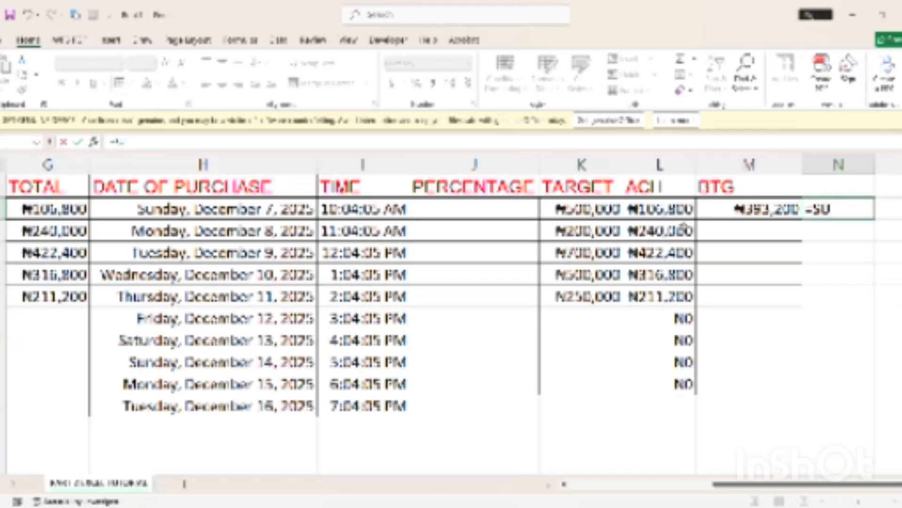
type("M(")
left_click(54, 231)
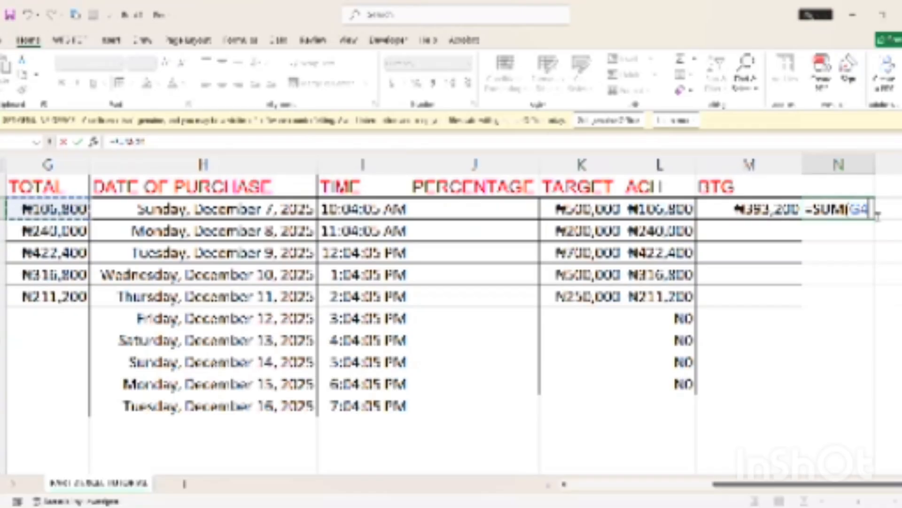
type(",")
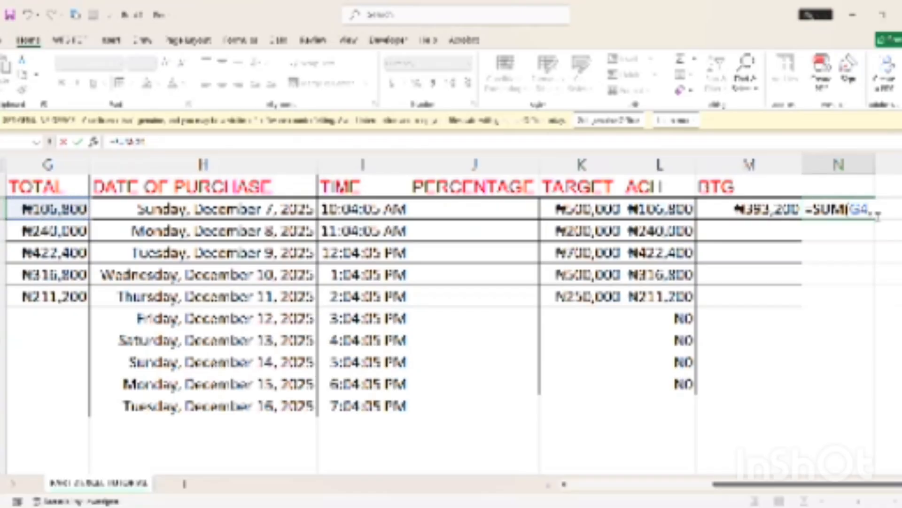
left_click(738, 211)
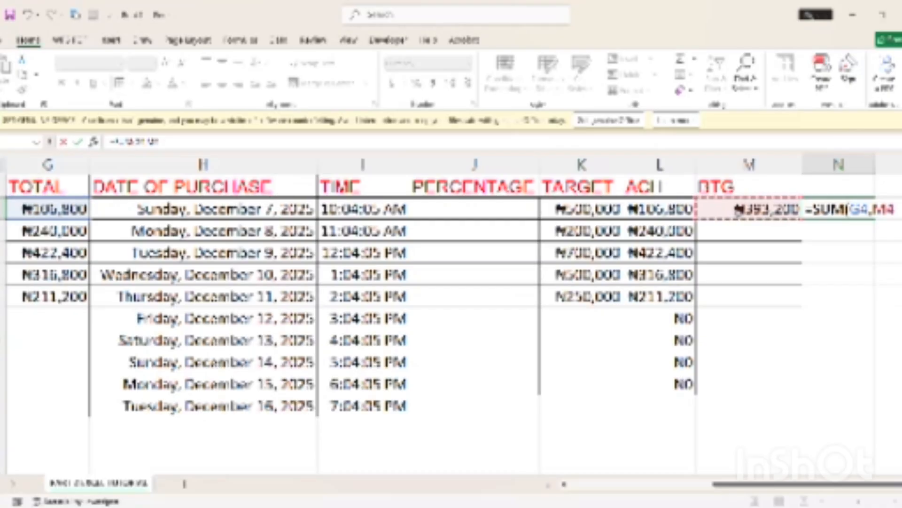
type(")")
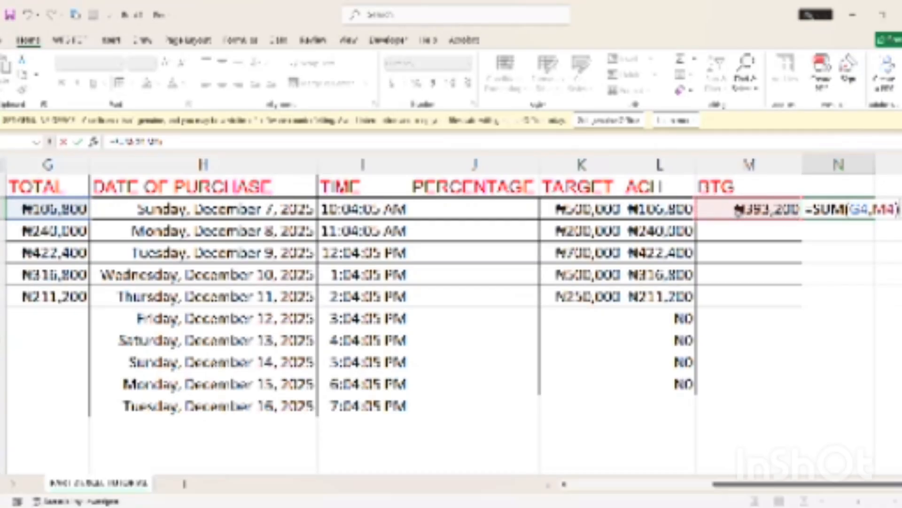
key("Return")
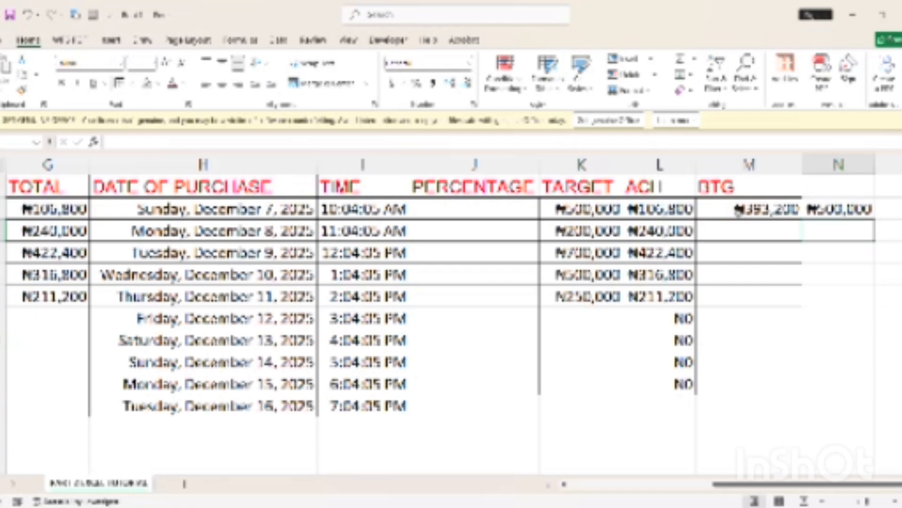
left_click(853, 216)
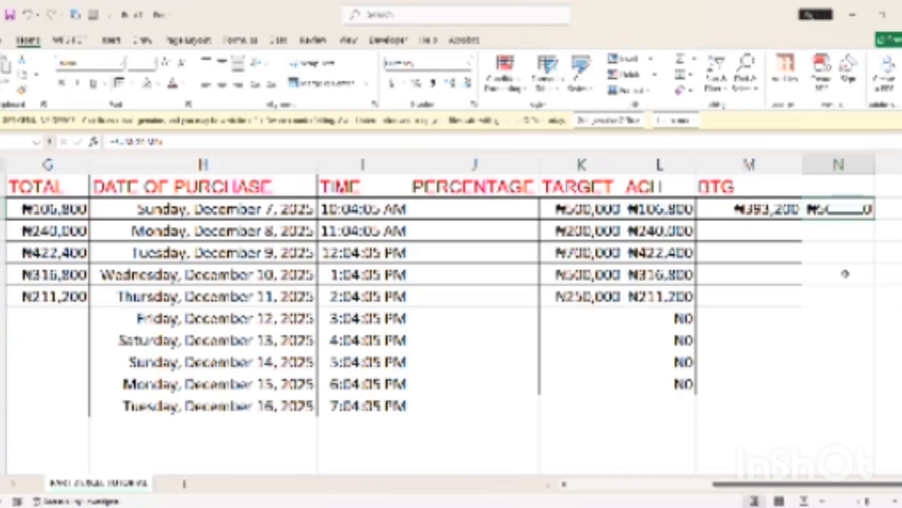
left_click(837, 234)
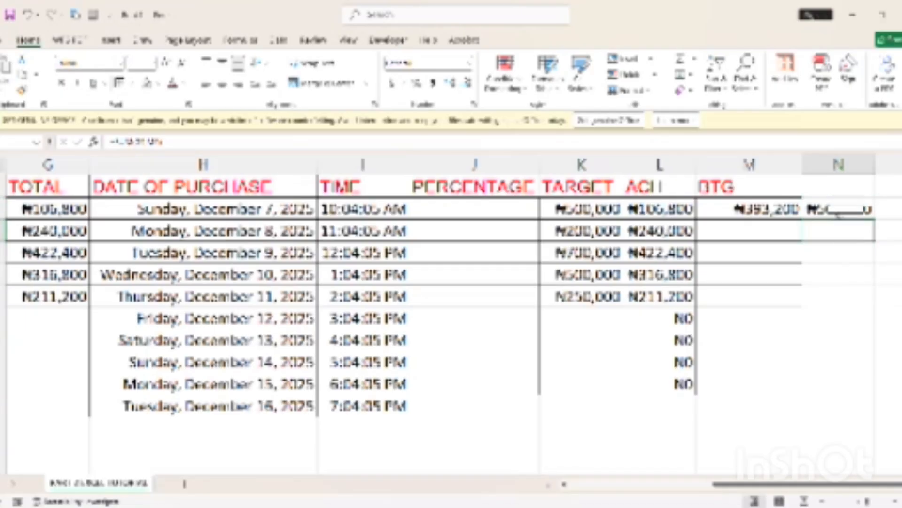
left_click(840, 213)
key("Delete")
key("ctrl+z")
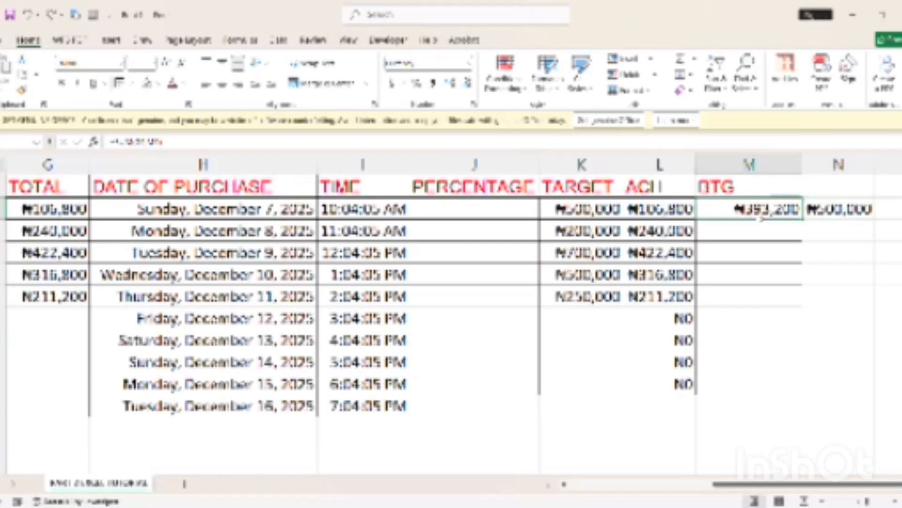
left_click(758, 209)
left_click_drag(804, 225, 813, 297)
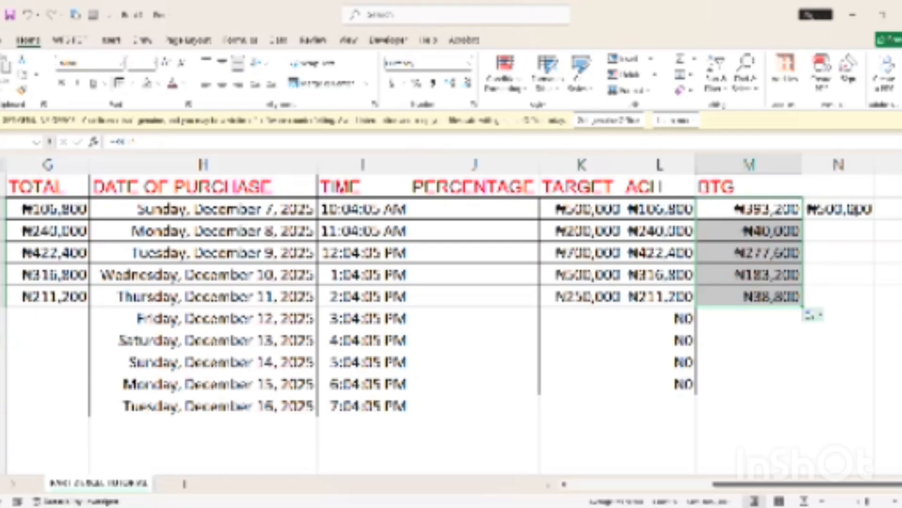
double_click(865, 214)
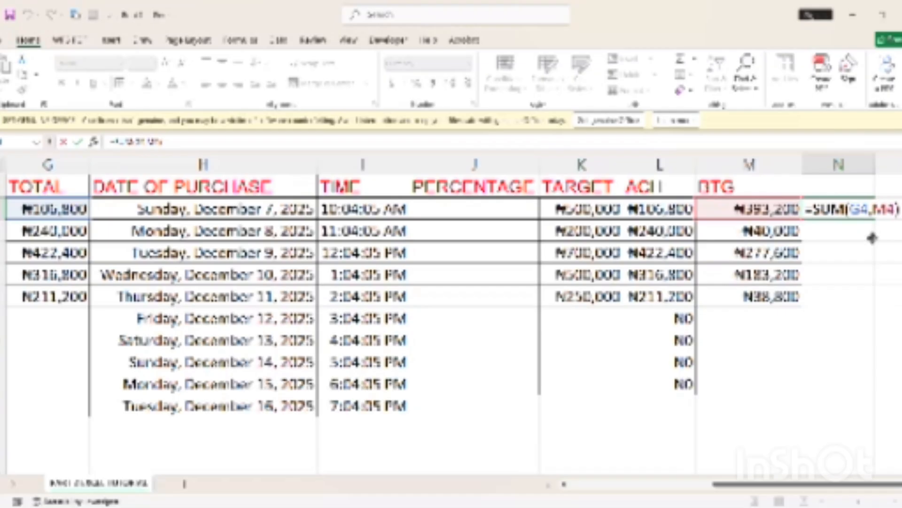
key("Return")
left_click(870, 210)
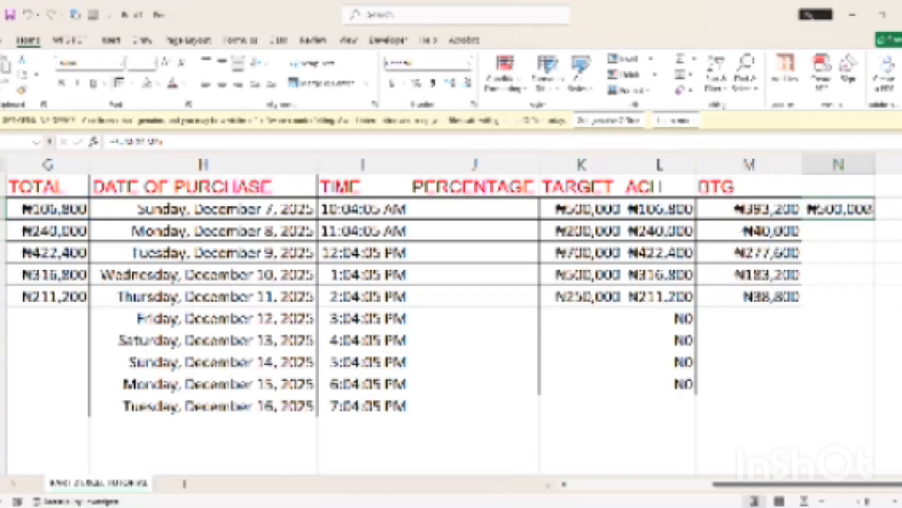
left_click(869, 230)
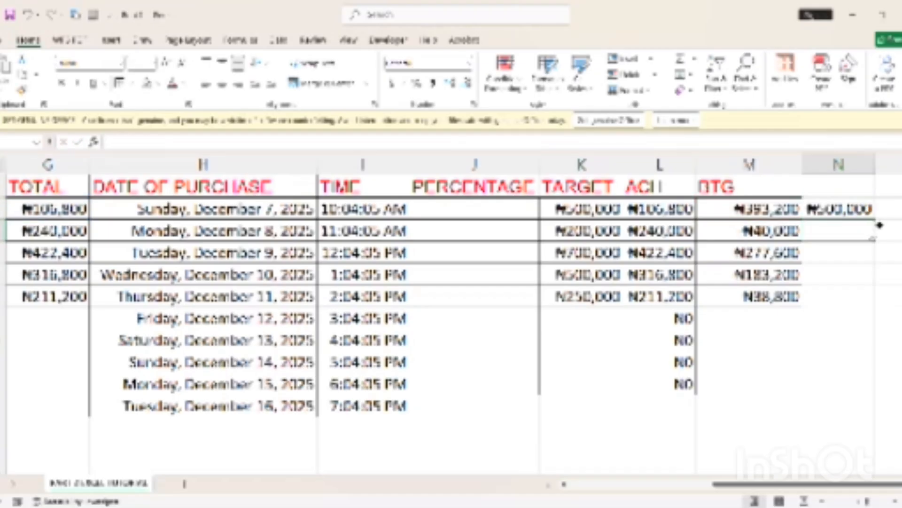
left_click_drag(874, 239, 861, 312)
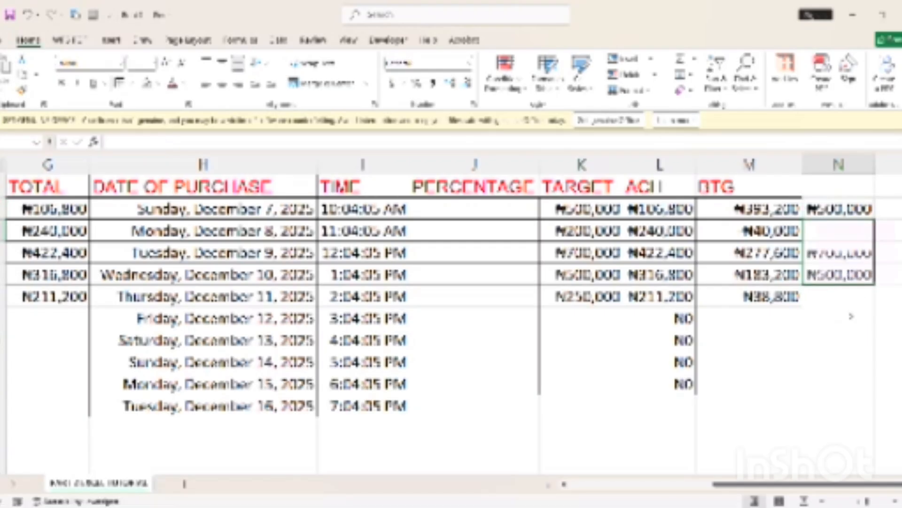
left_click(566, 418)
left_click(512, 428)
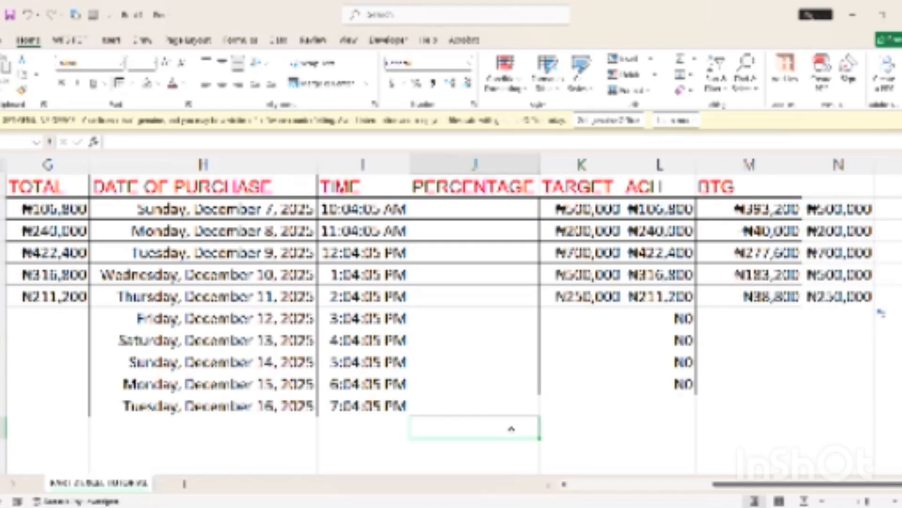
left_click(553, 444)
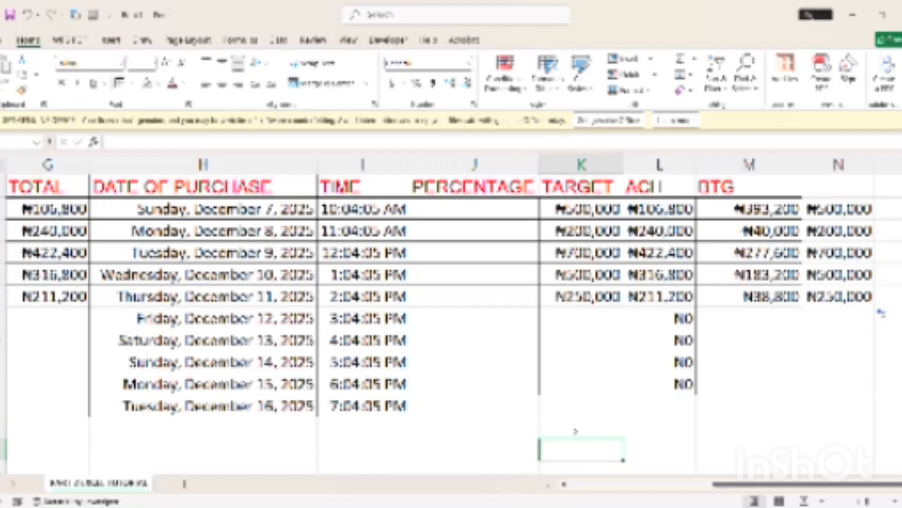
Label cell J15 below the PERCENTAGE column 'AVERAGE'
left_click(508, 429)
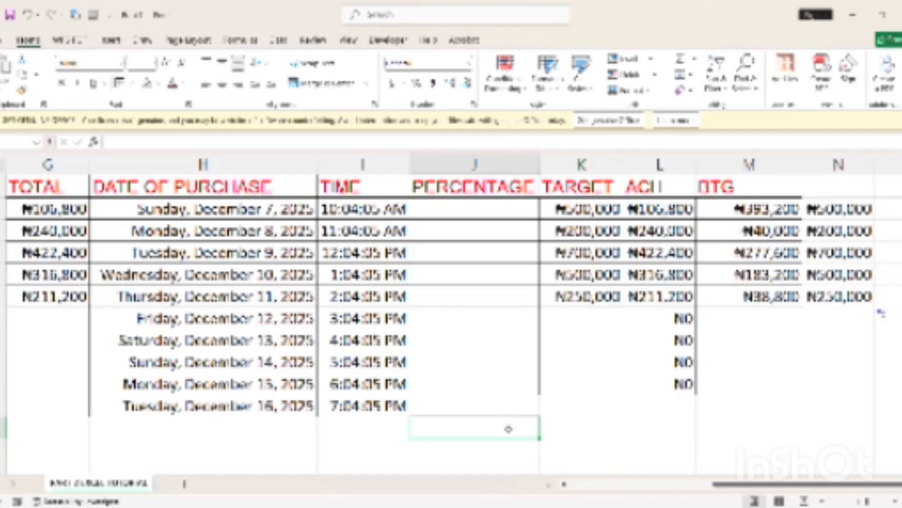
type("AV")
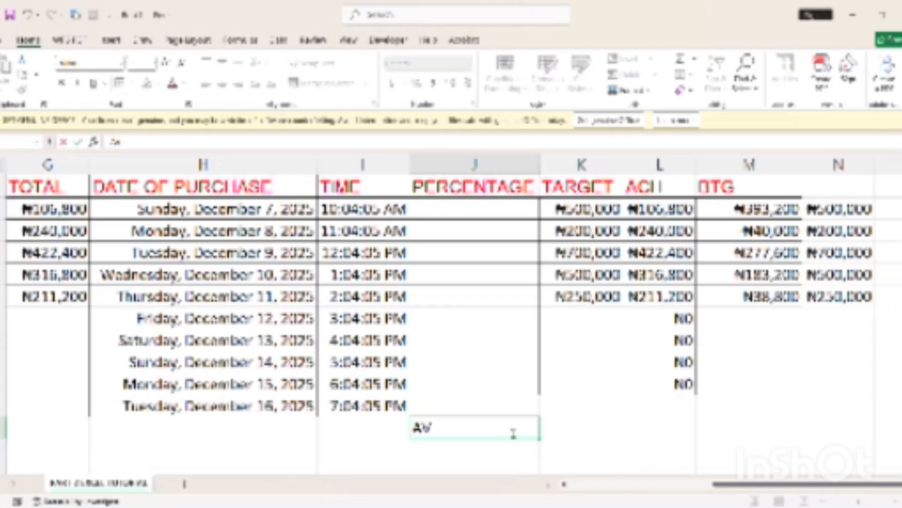
type("ERAGE")
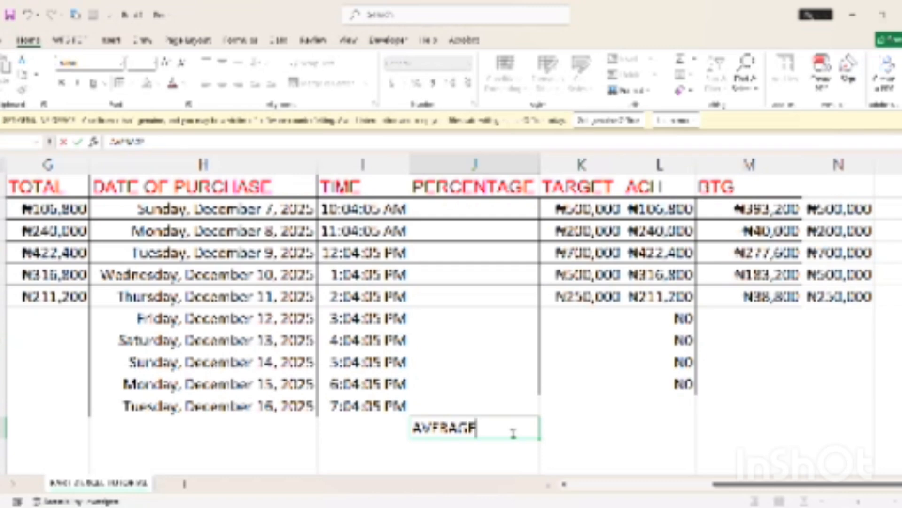
left_click(569, 423)
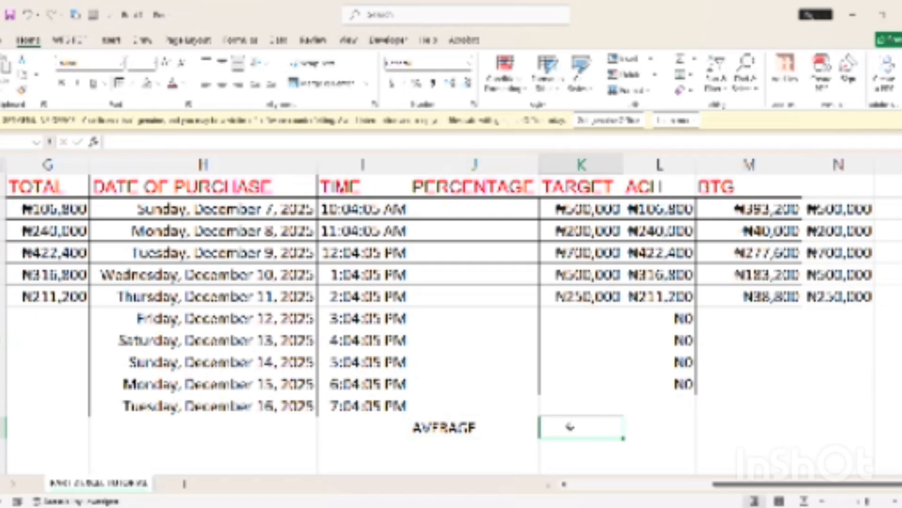
Start an =AVERAGE(K4 formula in K15, then cancel it, leaving K15 empty
type("=AVE")
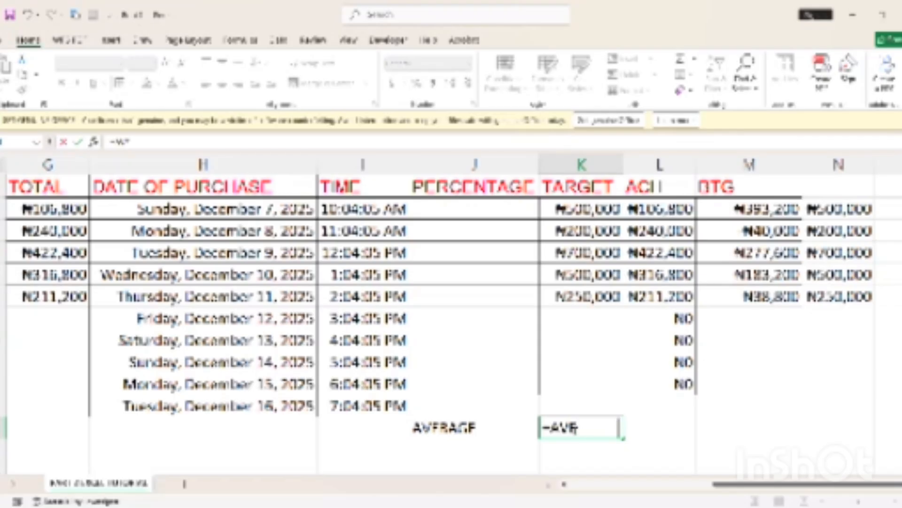
type("RAGE(")
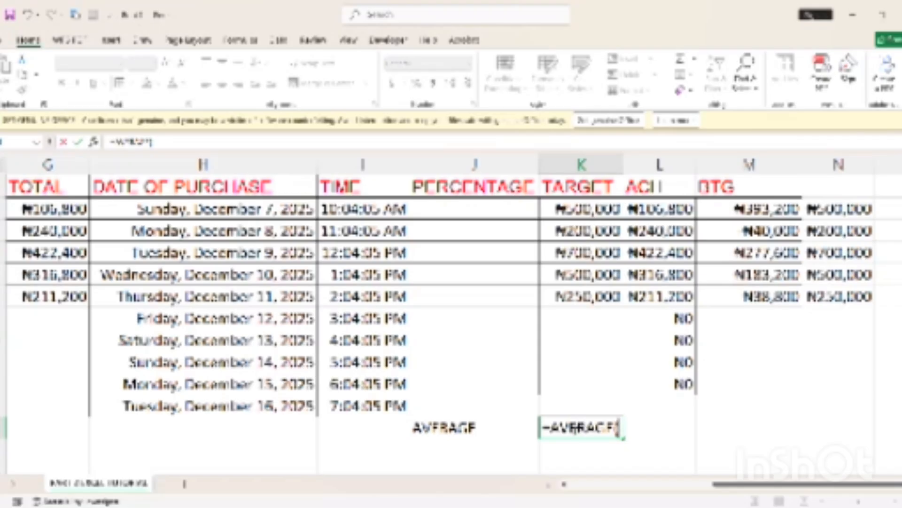
left_click(604, 212)
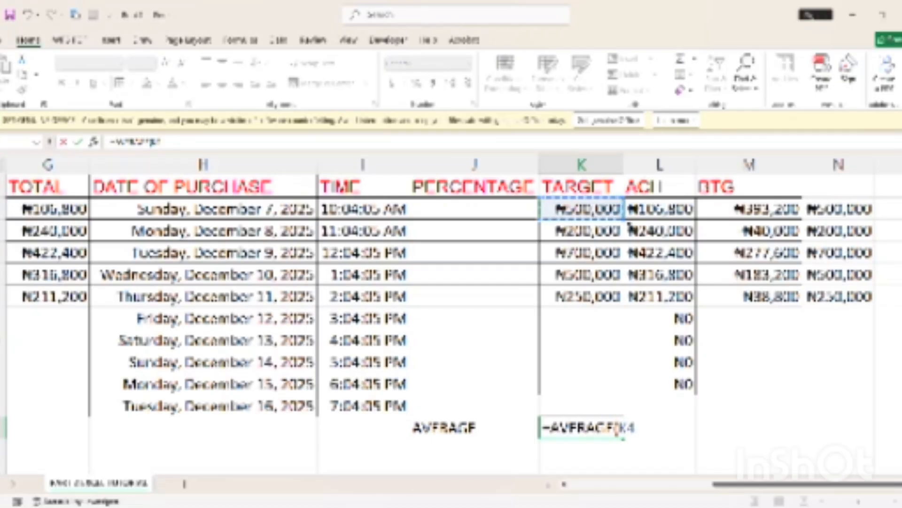
key("BackSpace")
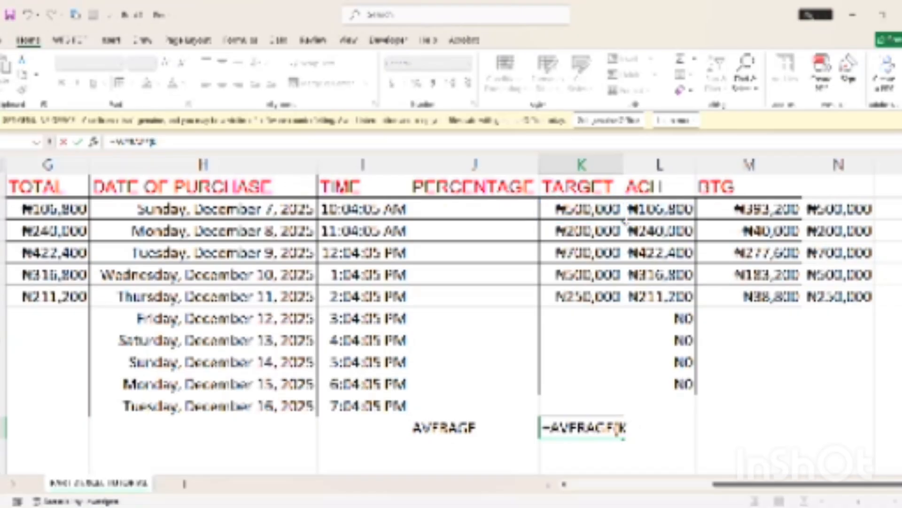
key("Escape")
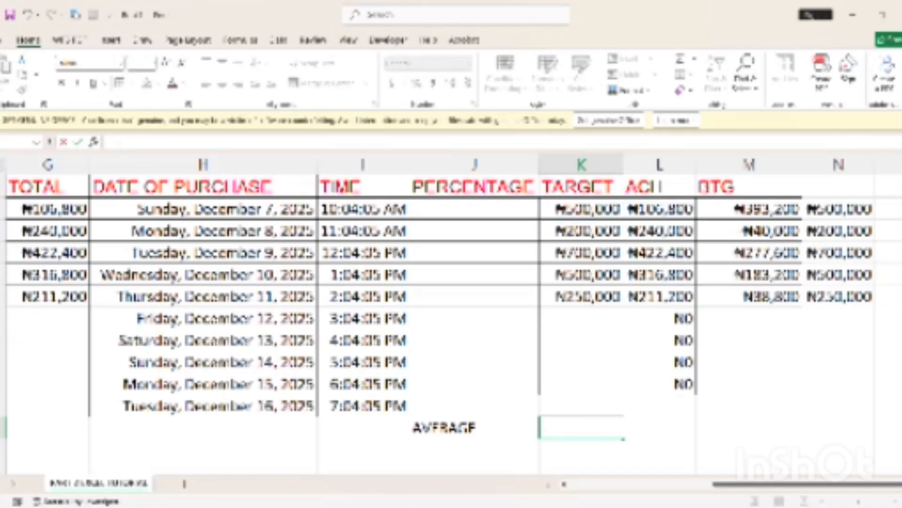
Label cell E15 'TOTOAL' for the totals row
left_click(475, 427)
double_click(581, 427)
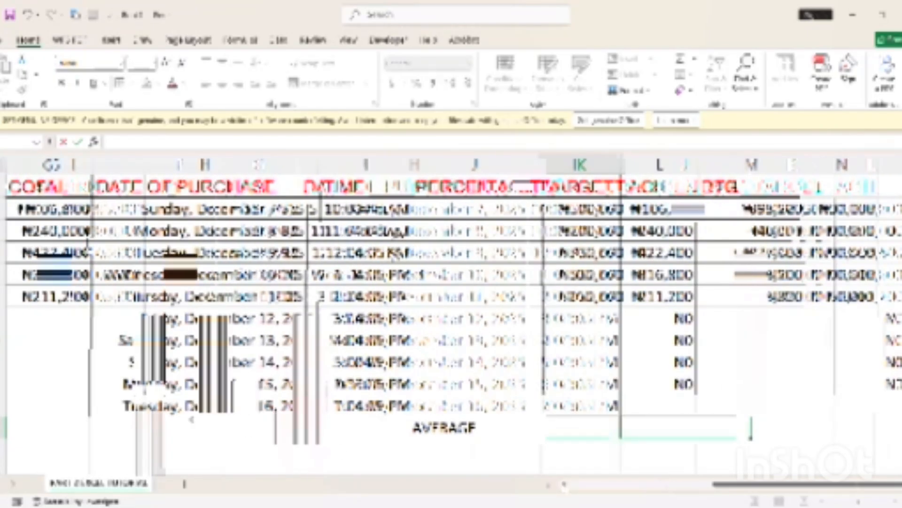
left_click(77, 427)
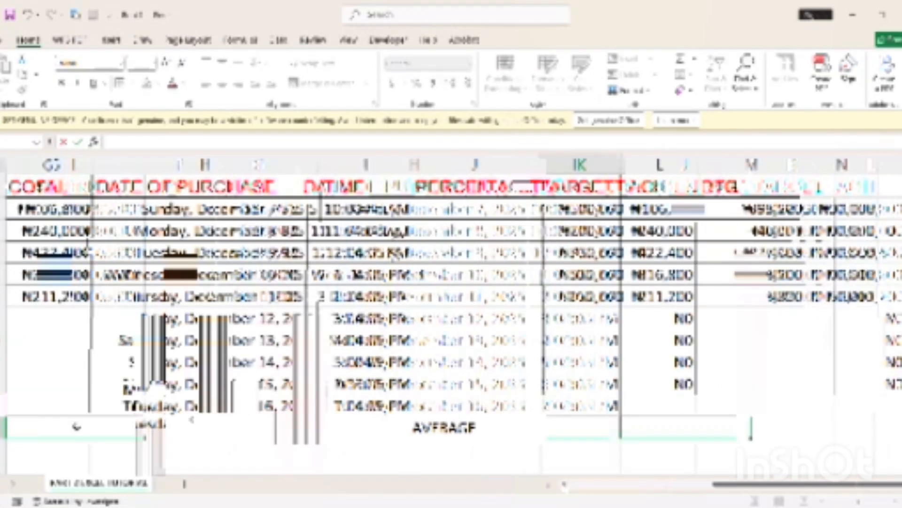
type("TOAT")
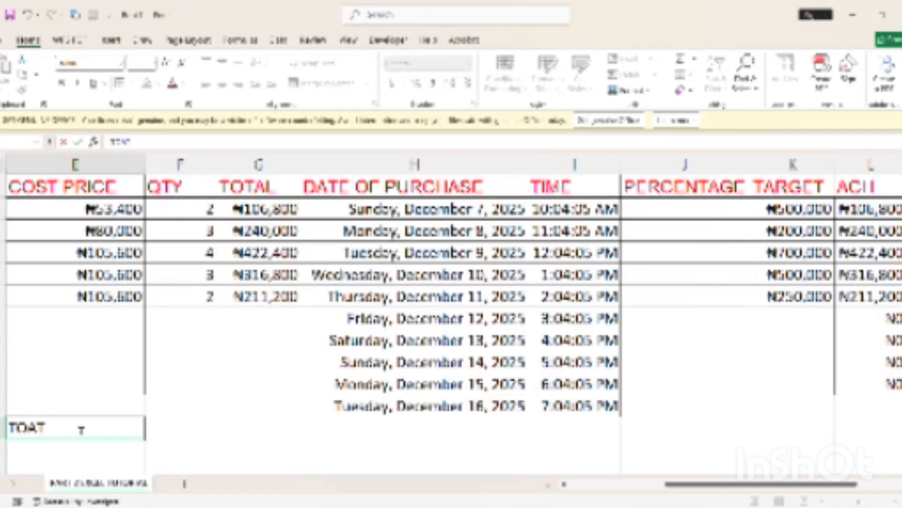
key("BackSpace")
key("BackSpace")
type("TAL")
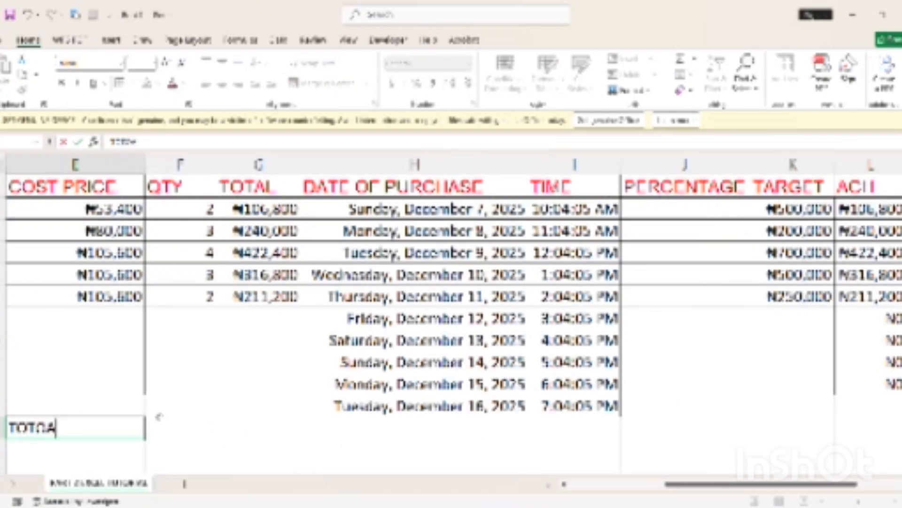
left_click(223, 428)
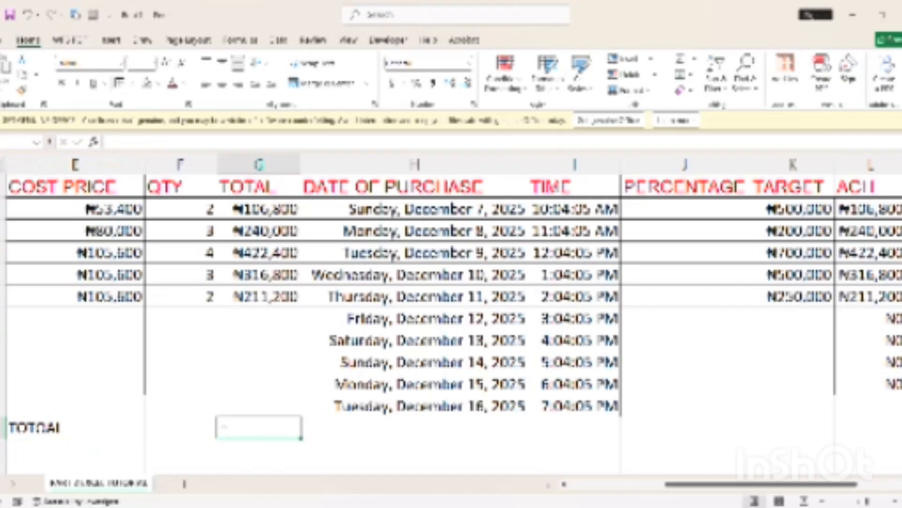
Enter =SUM(G4:G8) in G15, totalling the sales to ₦1,297,200
type("=")
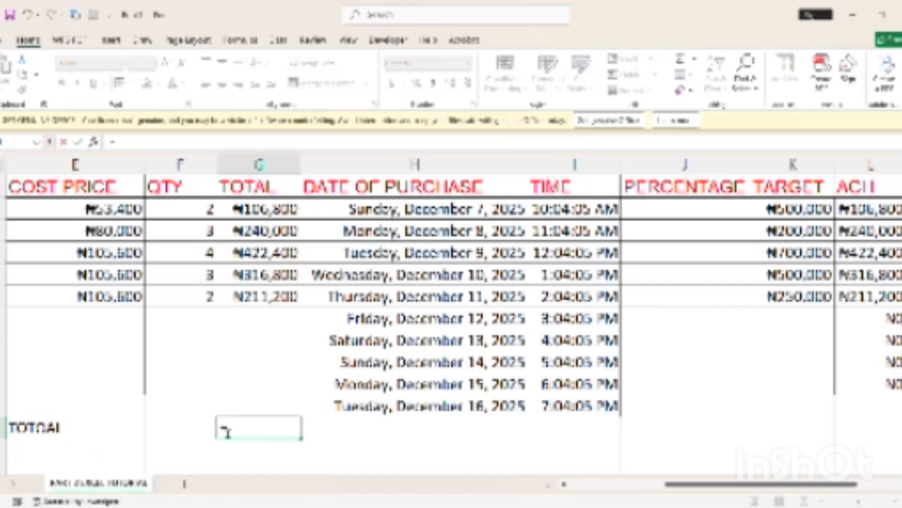
type("s")
key("Tab")
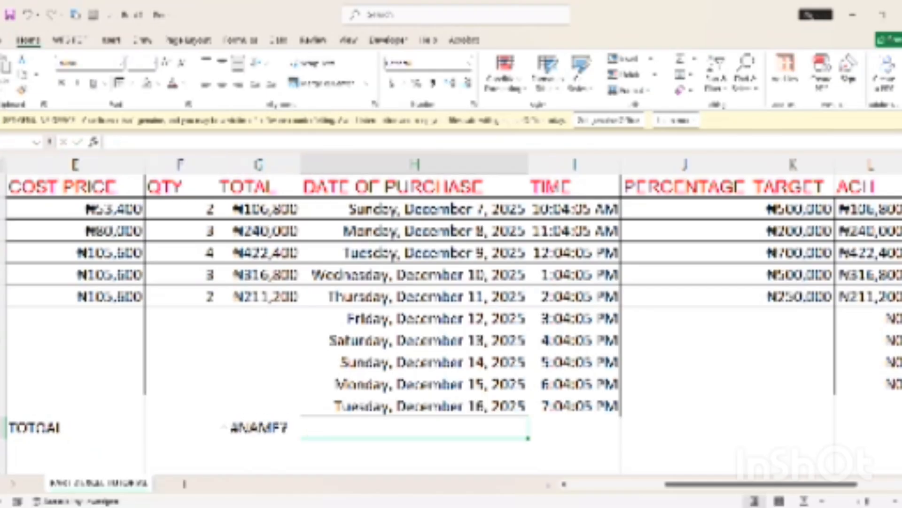
left_click(276, 429)
key("Tab")
double_click(277, 431)
type("UM")
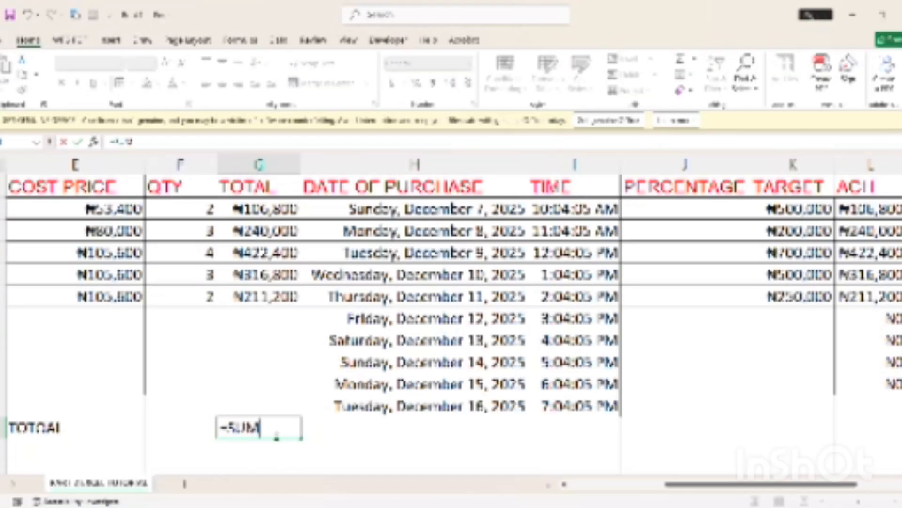
type("(")
left_click(249, 207)
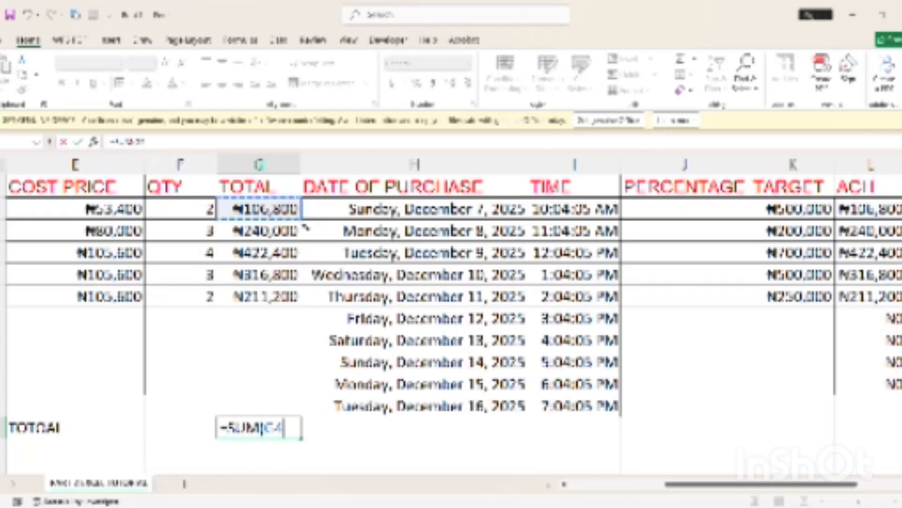
left_click_drag(305, 228, 298, 305)
key("Return")
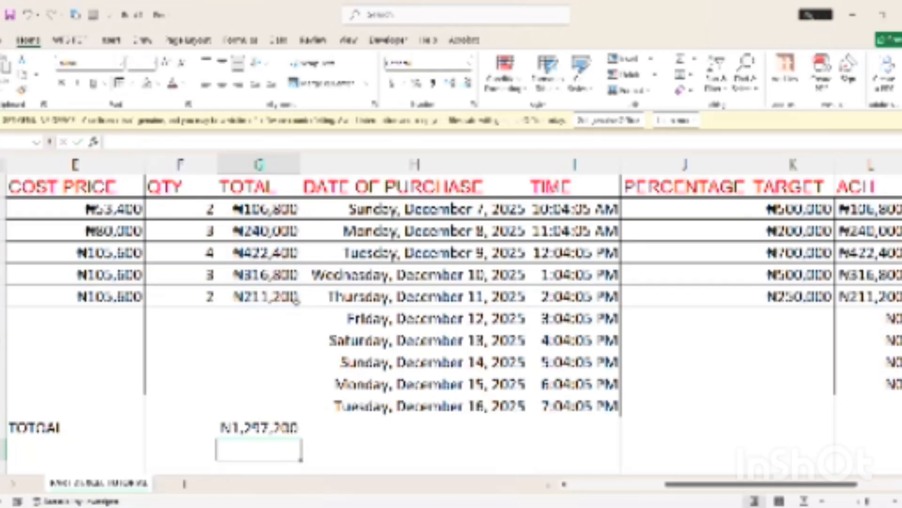
Add an AVERAGE row with =AVERAGE(G4:G8) in G16, showing ₦259,440
left_click(66, 453)
type("A")
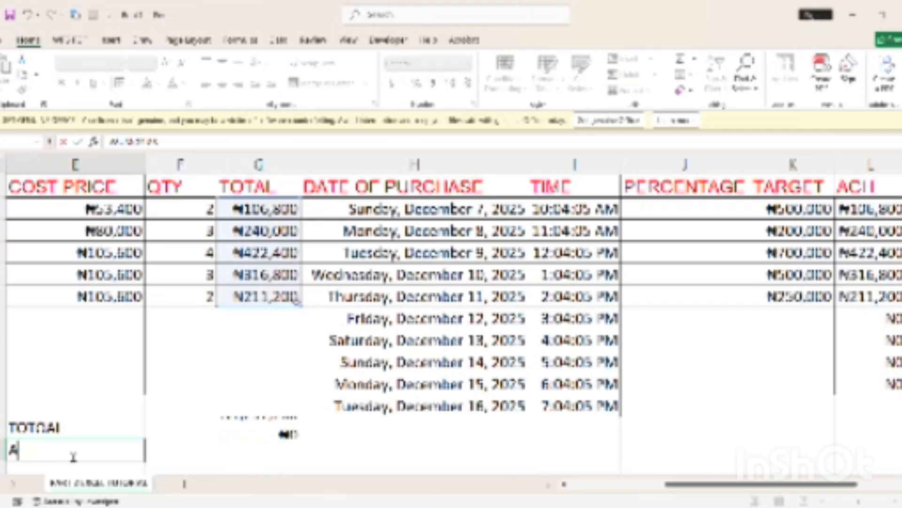
type("VERA")
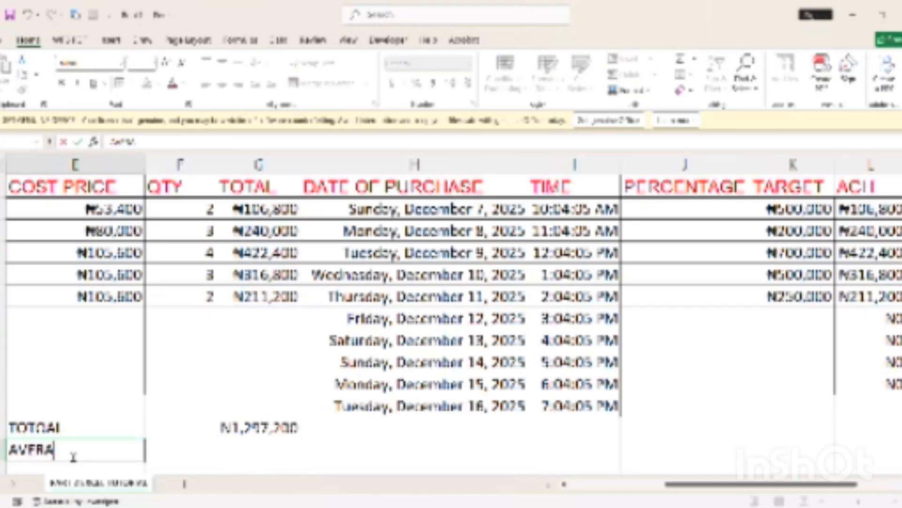
type("GE")
left_click(236, 449)
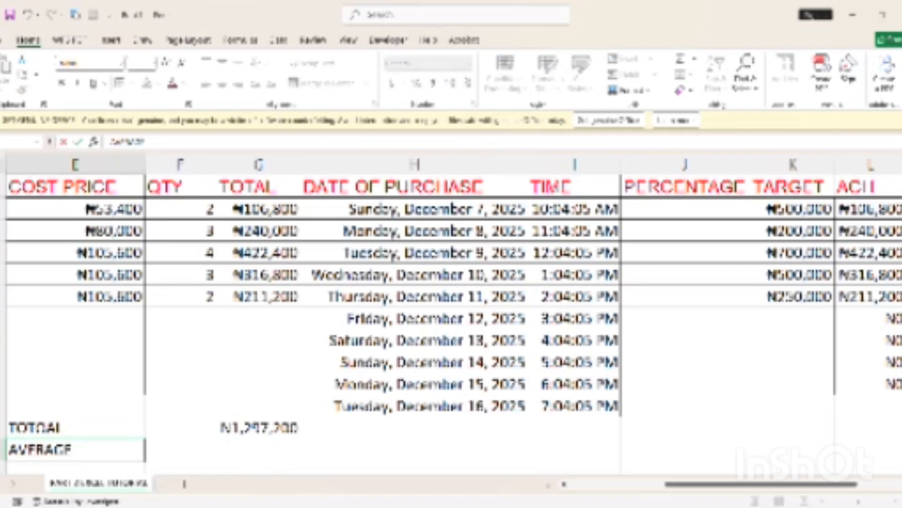
left_click(244, 451)
type("=")
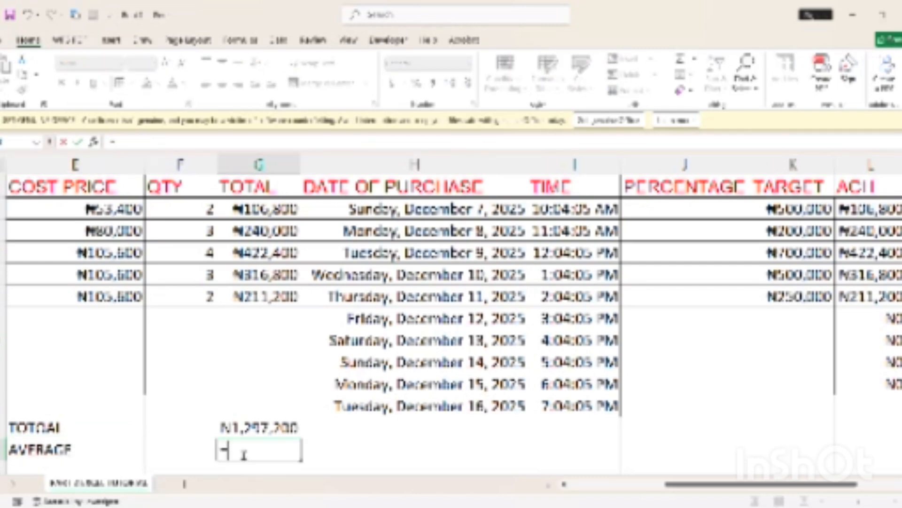
type("AVE")
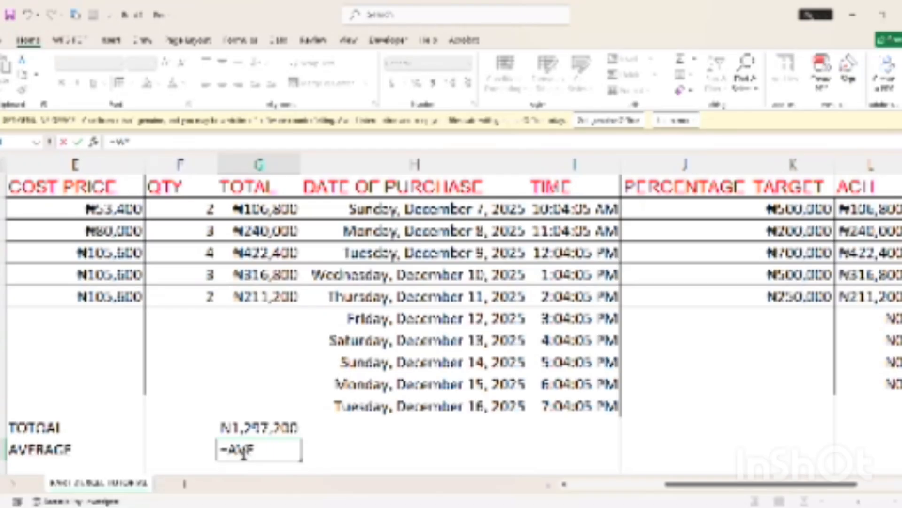
type("RAGE(")
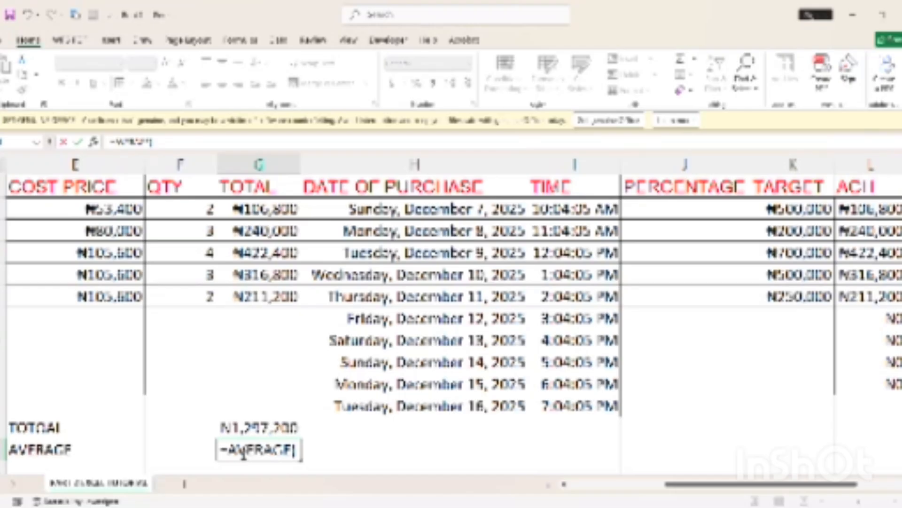
left_click(282, 210)
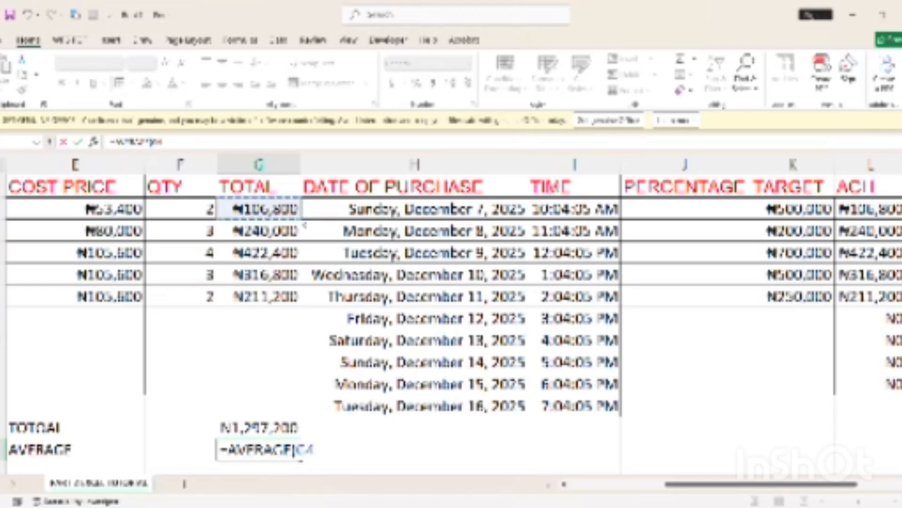
left_click_drag(237, 217, 299, 303)
key("Return")
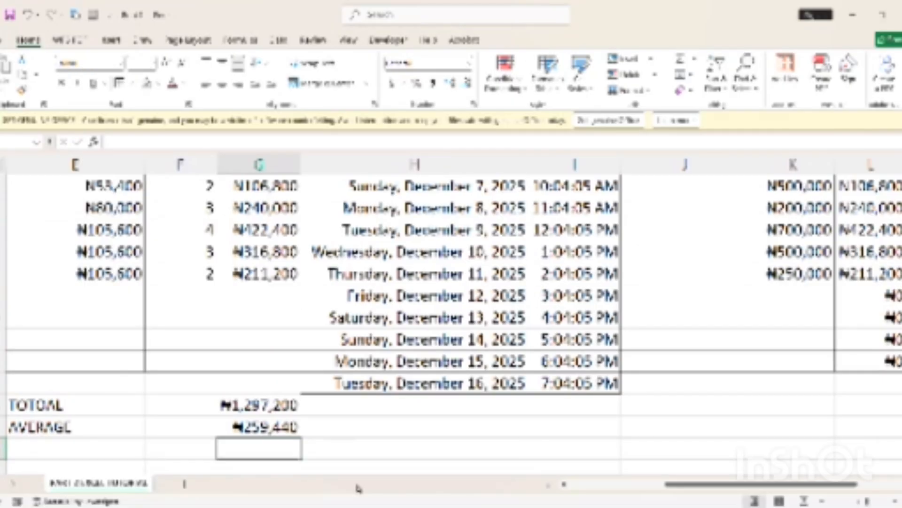
In H16, divide the ₦1,297,200 total by 5 as a check, giving ₦259,440
left_click(343, 427)
type("=")
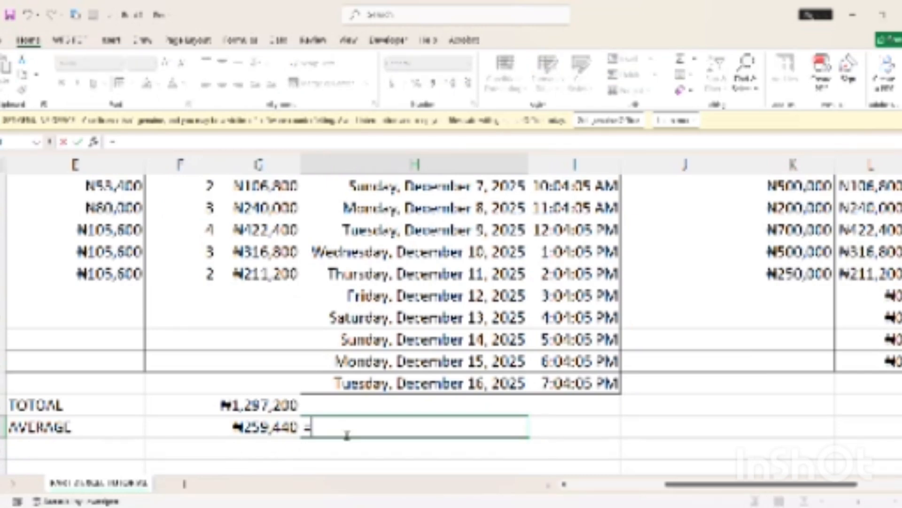
left_click(259, 405)
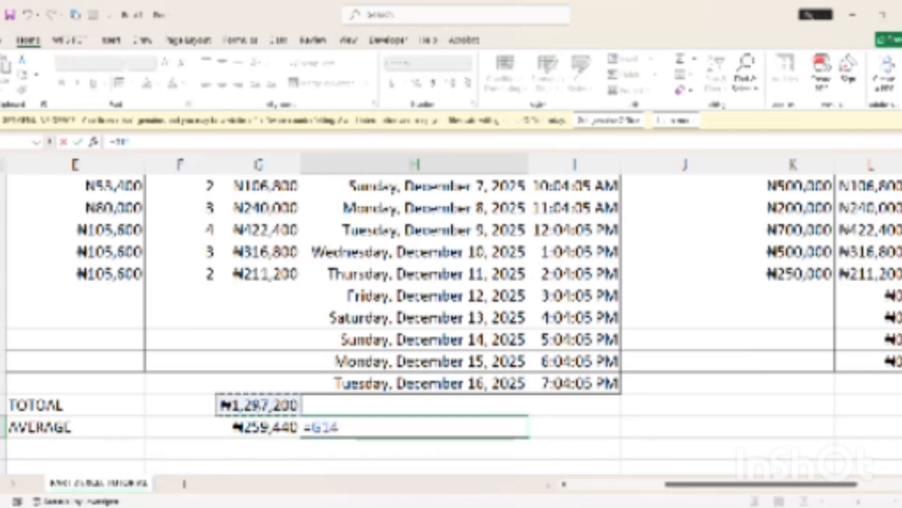
type("/5")
key("Return")
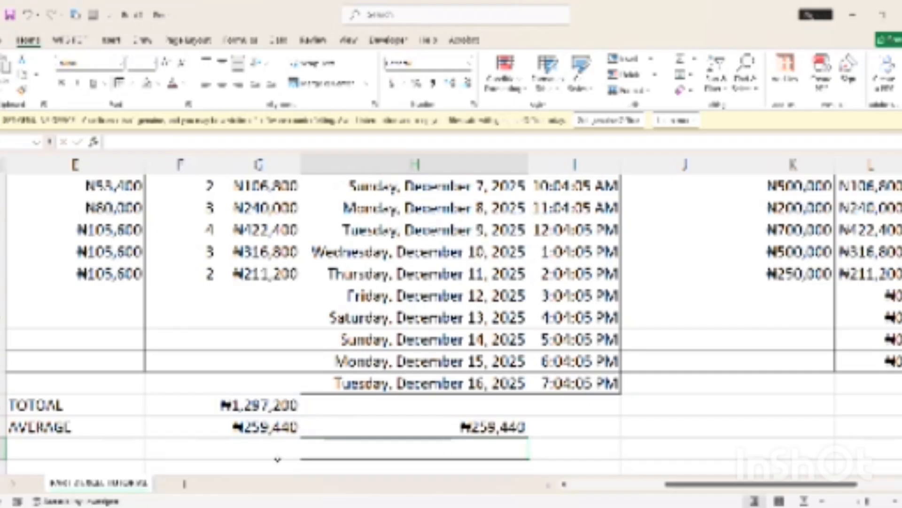
left_click(104, 456)
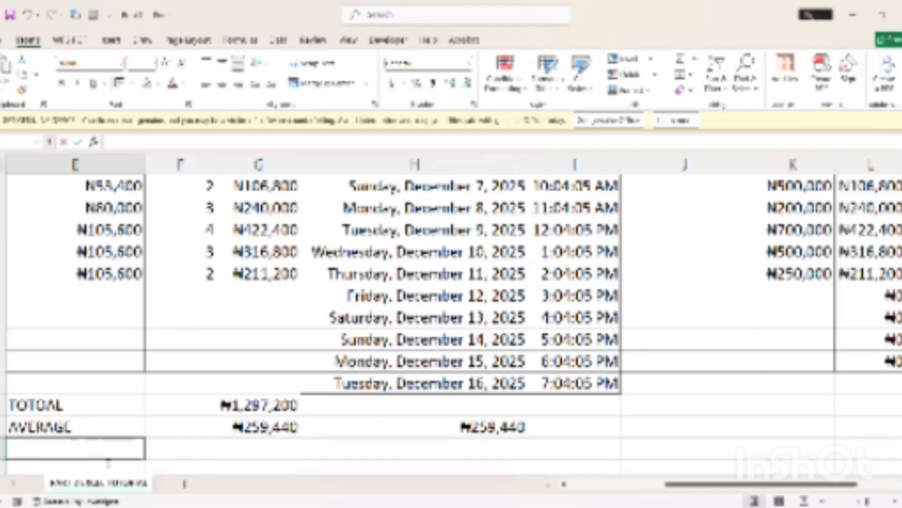
Add a MIN row with =MIN over the sales totals G4:G8, giving ₦106,800
type("MIN")
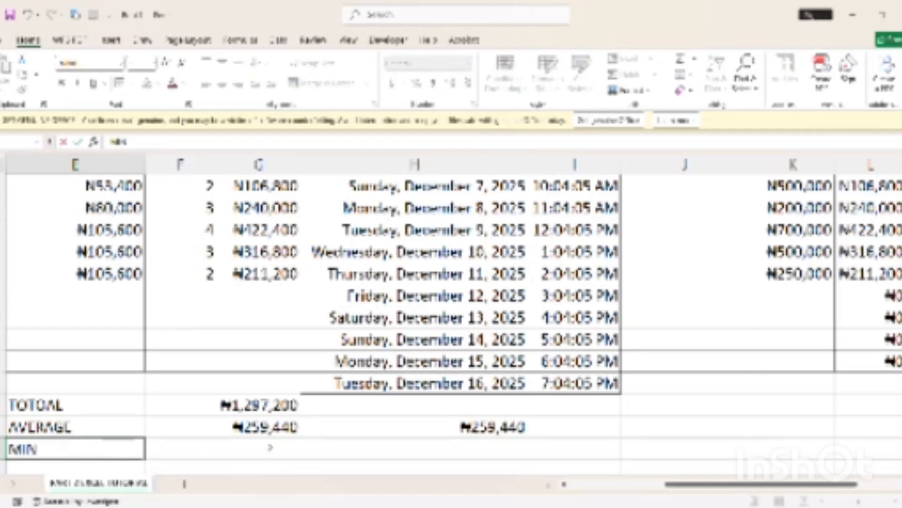
left_click(270, 447)
type("=")
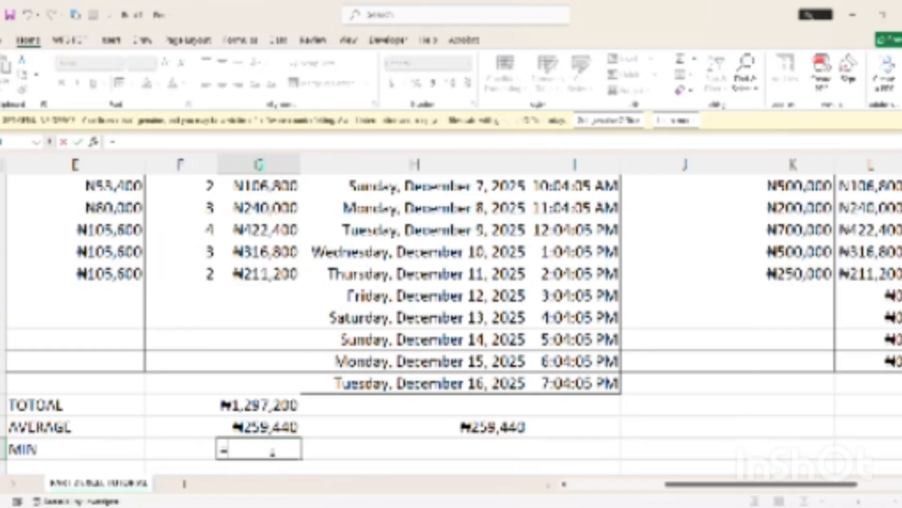
type("MIN")
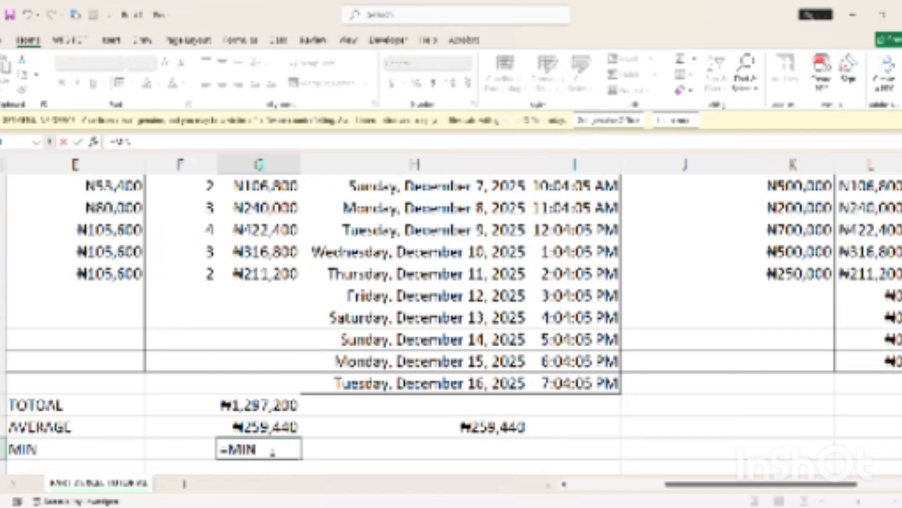
type("(")
left_click(261, 186)
left_click_drag(299, 190, 289, 285)
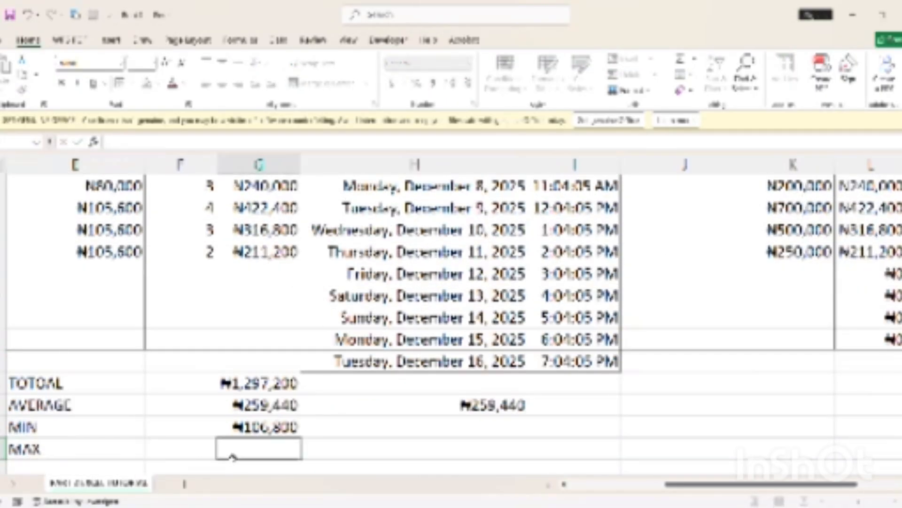
Enter =MAX(G4:G8) in the MAX row, returning ₦422,400
type("=")
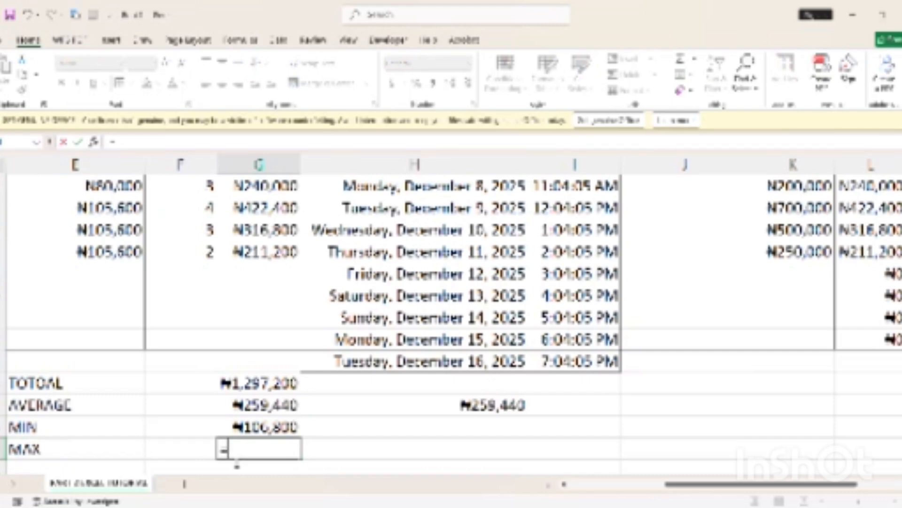
type("MA")
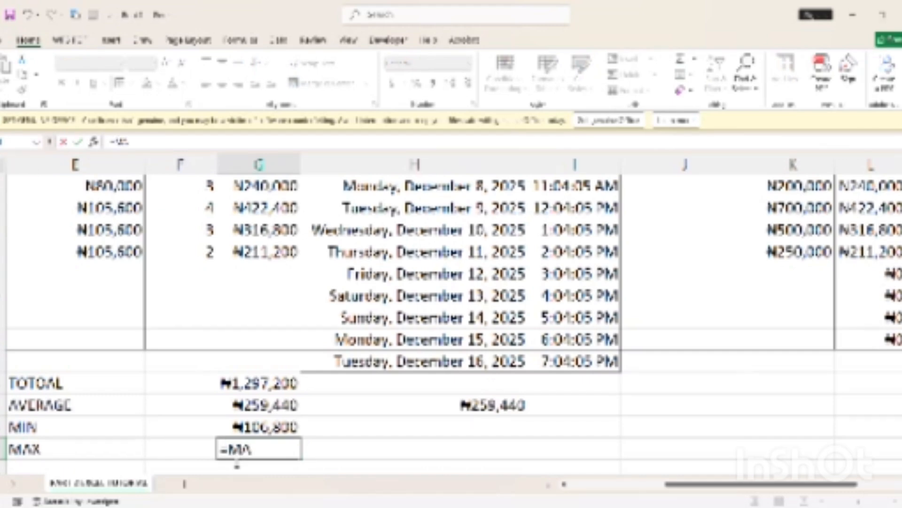
type("X(")
scroll(451, 324, "up", 1)
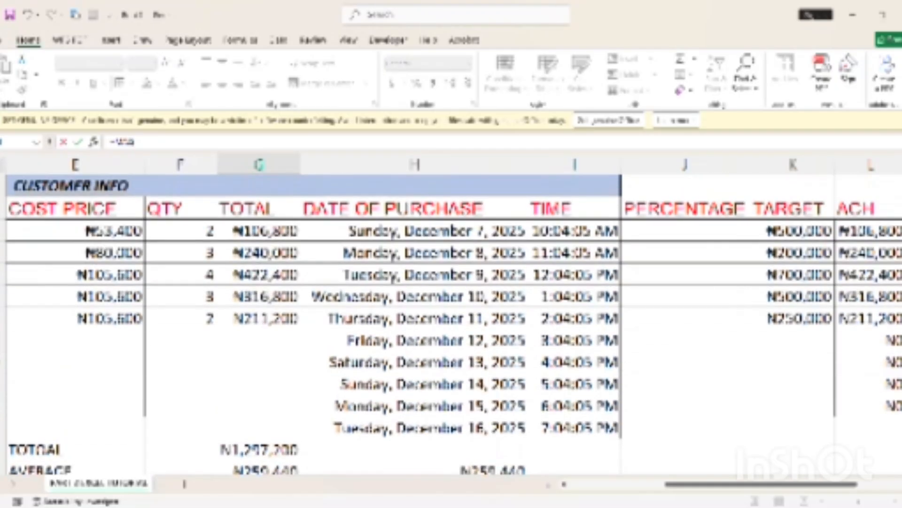
left_click(263, 230)
left_click_drag(292, 234, 299, 322)
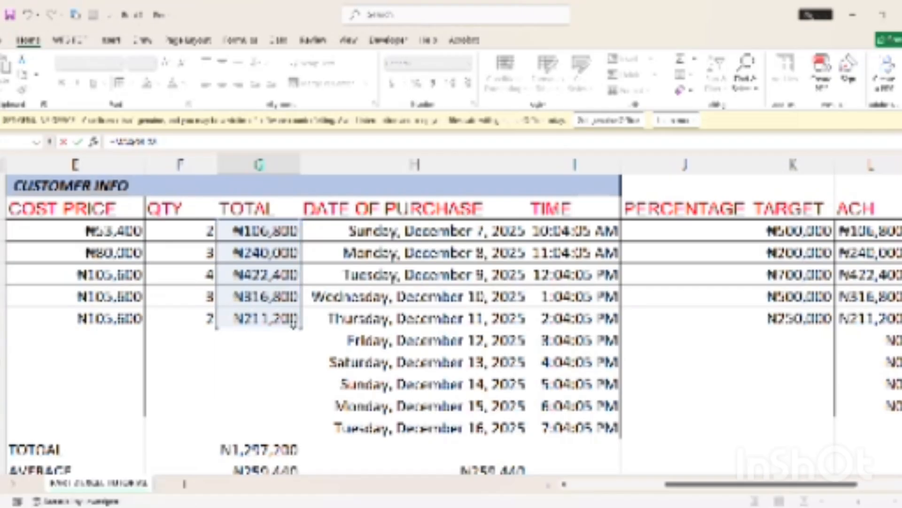
key("Return")
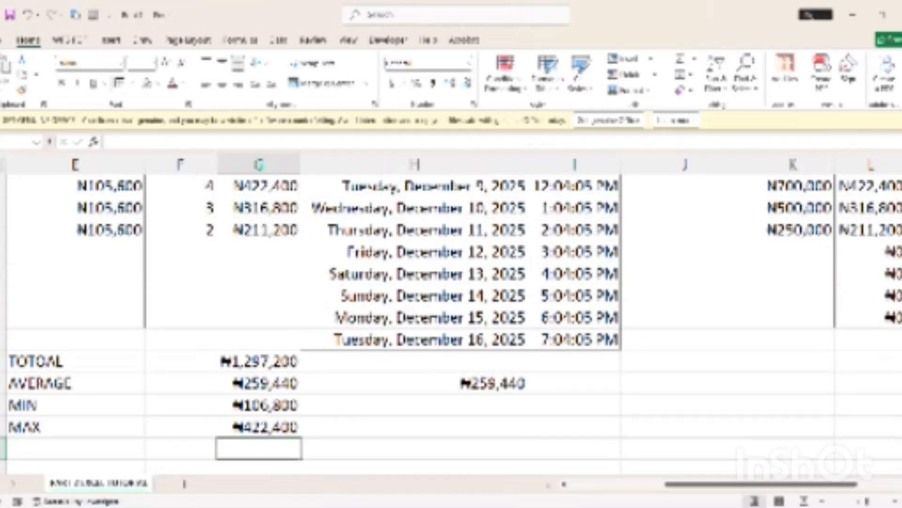
scroll(822, 362, "up", 1)
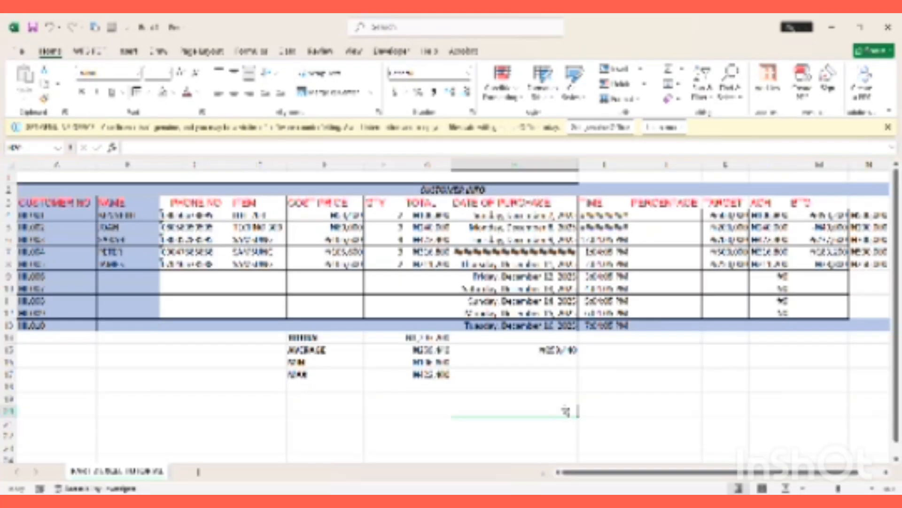
Add filter arrows to every header in row 3, from CUSTOMER NO through BTG
left_click(9, 206)
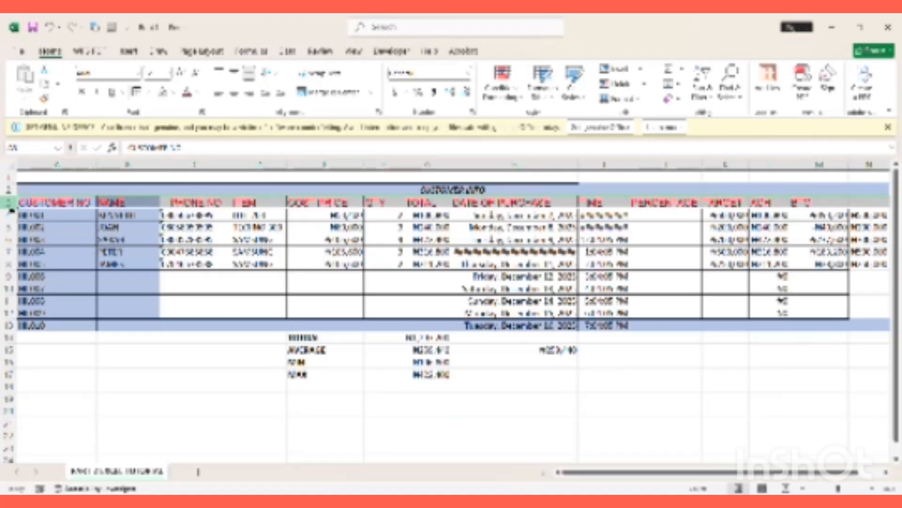
left_click(281, 166)
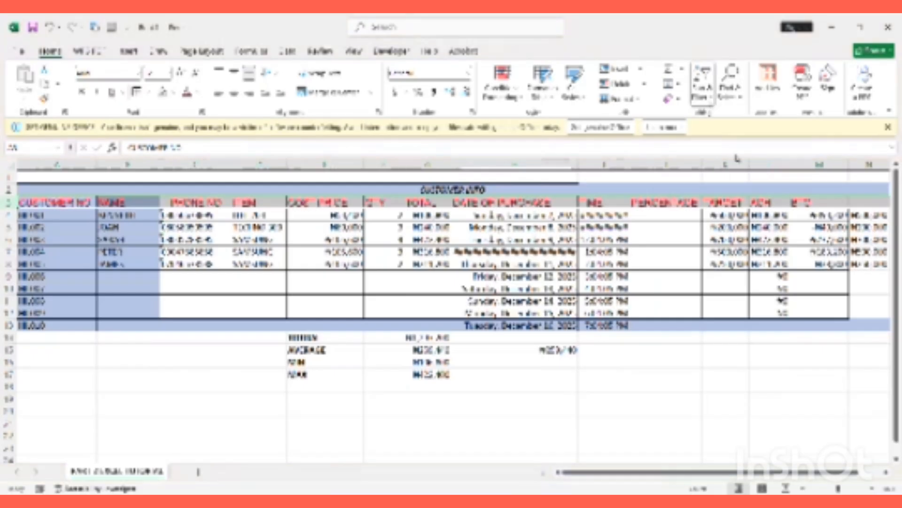
left_click(730, 174)
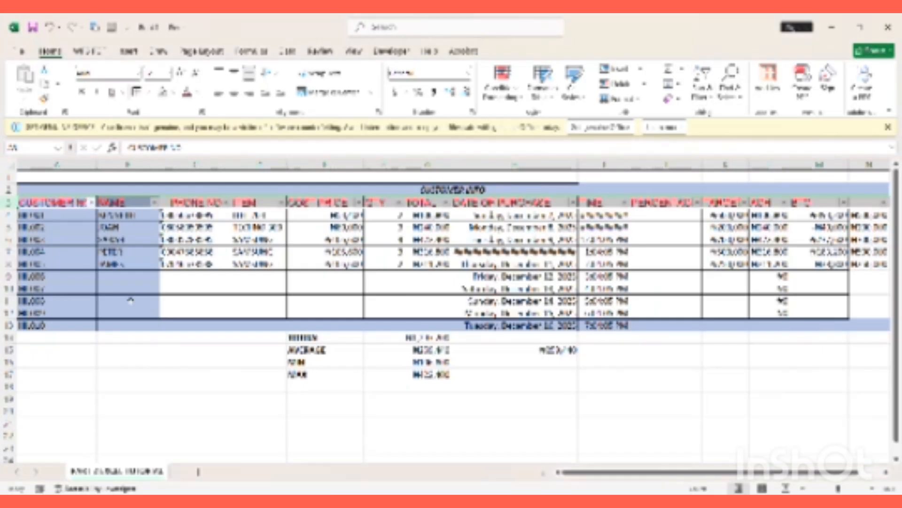
left_click(130, 288)
left_click(123, 279)
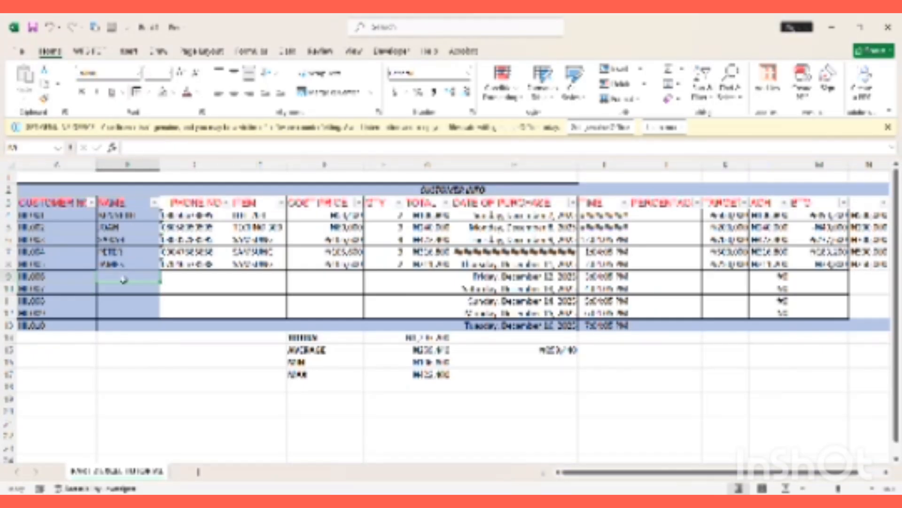
Copy two customers' name, phone, item and cost price into rows 9–12, then fix E9's cost price
left_click_drag(125, 254, 428, 232)
left_click(116, 229)
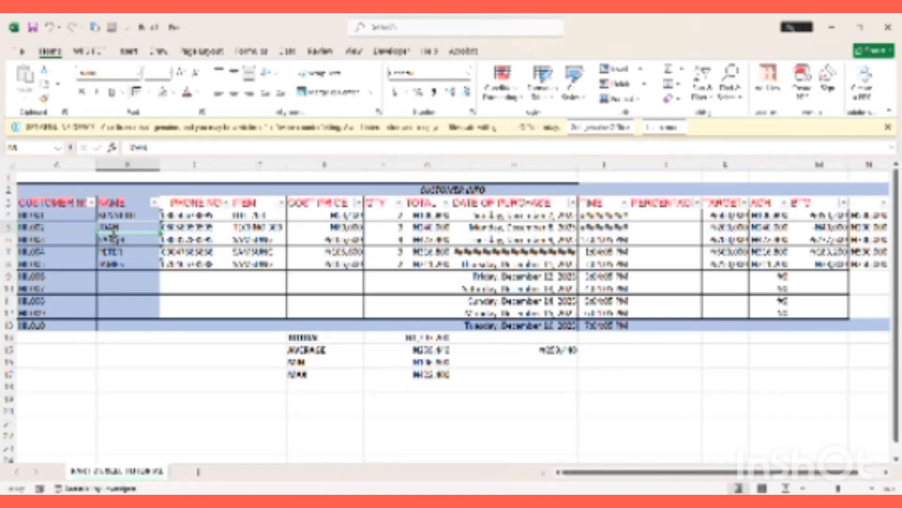
left_click_drag(118, 228, 301, 246)
key("ctrl+c")
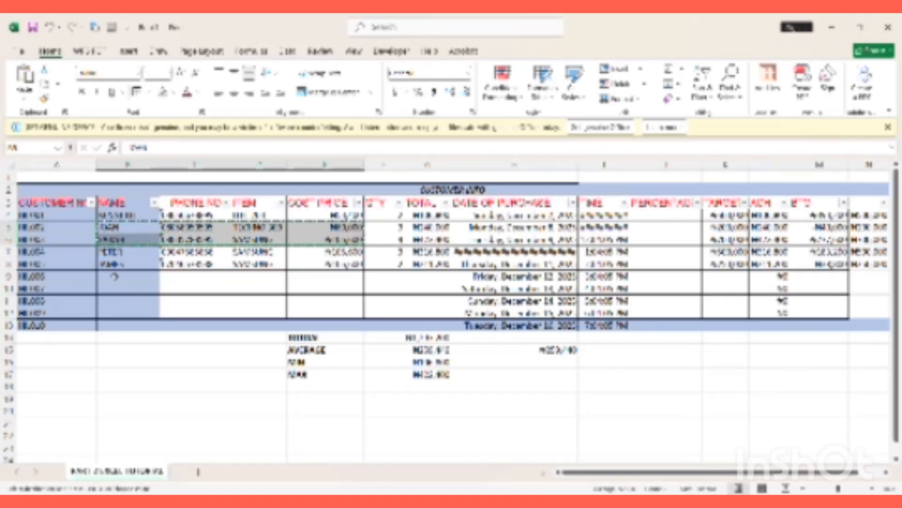
left_click_drag(114, 276, 121, 312)
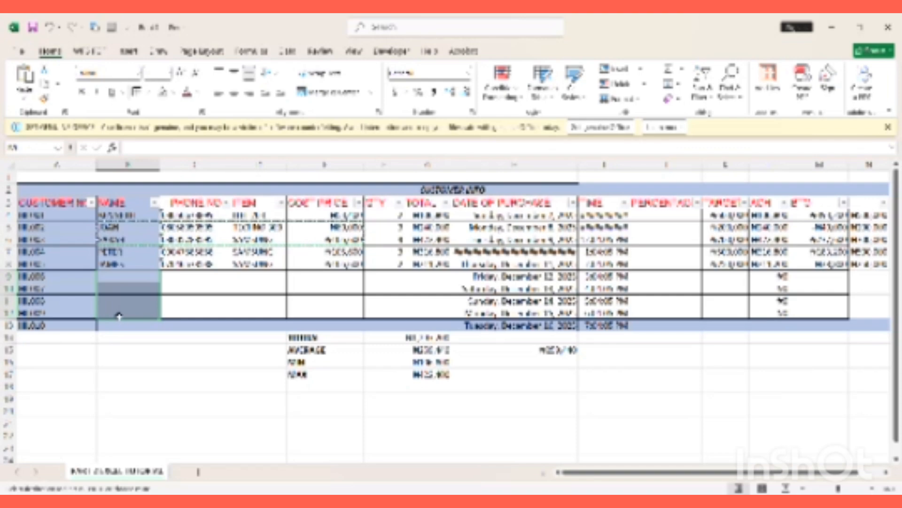
key("ctrl+v")
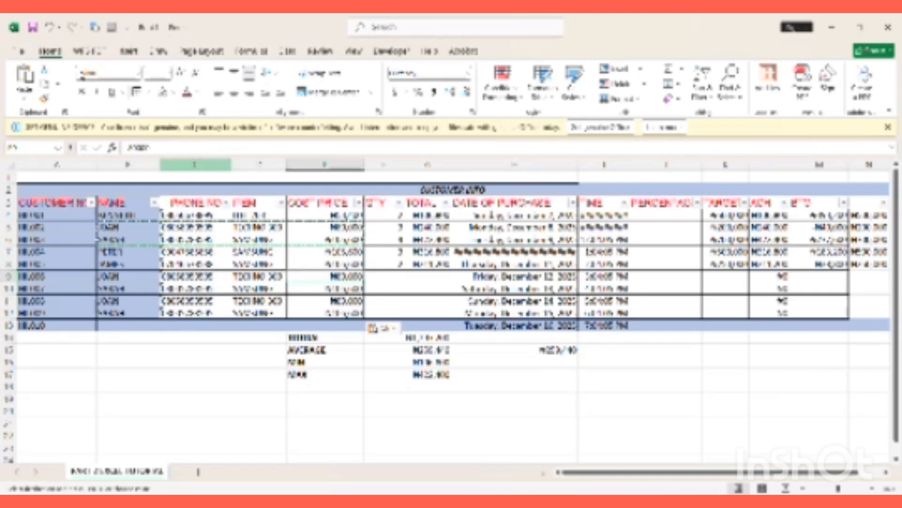
left_click(143, 149)
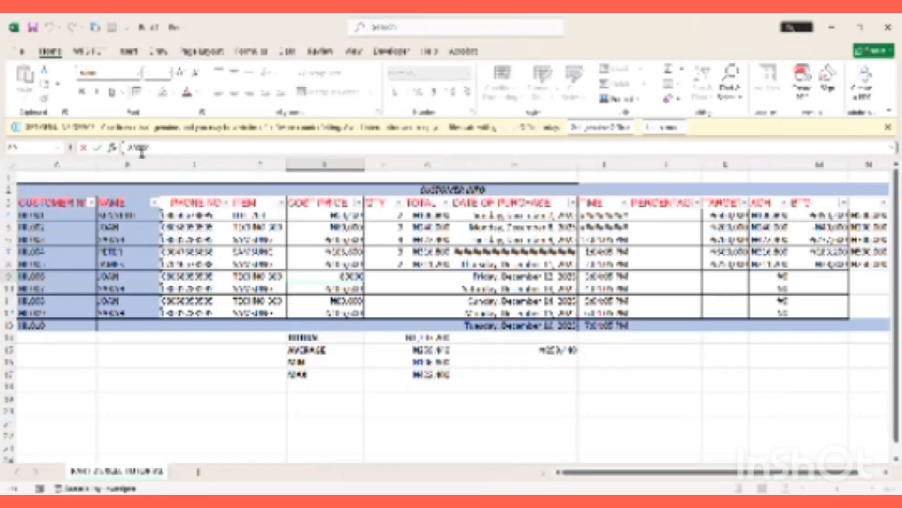
left_click(159, 365)
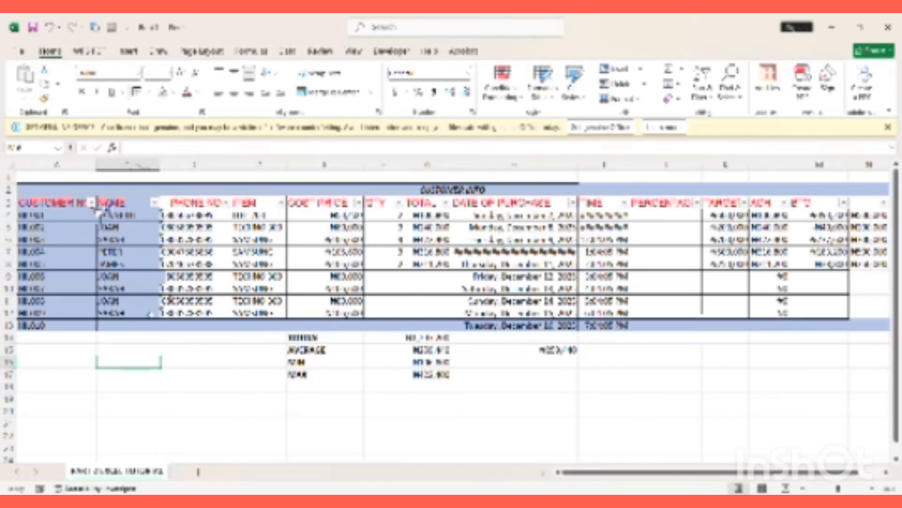
Append surname text to the two duplicate NAME entries, adding 'BEN' in row 6
key("F2")
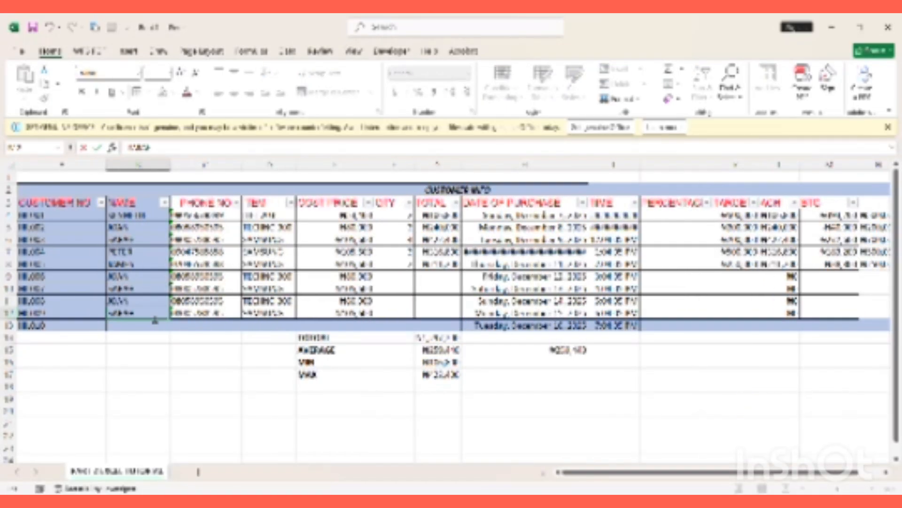
type("1N")
key("BackSpace")
type("EN")
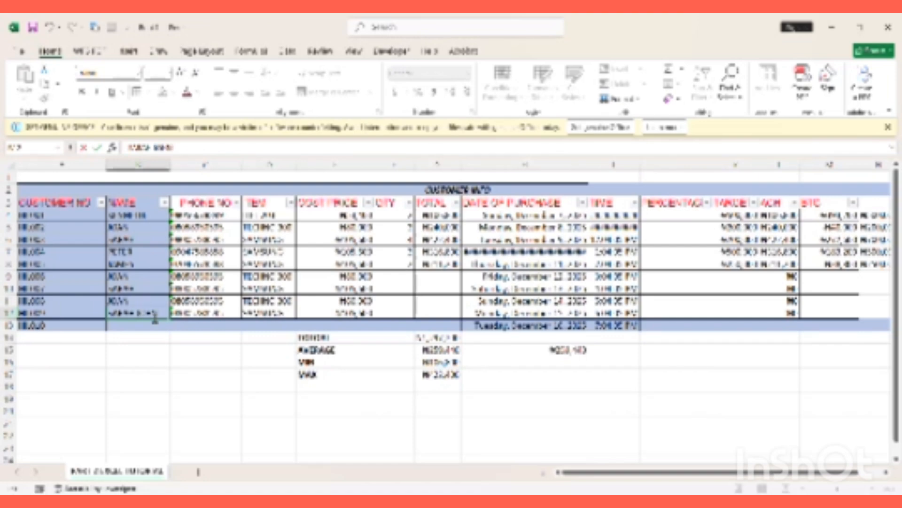
left_click(148, 241)
double_click(150, 244)
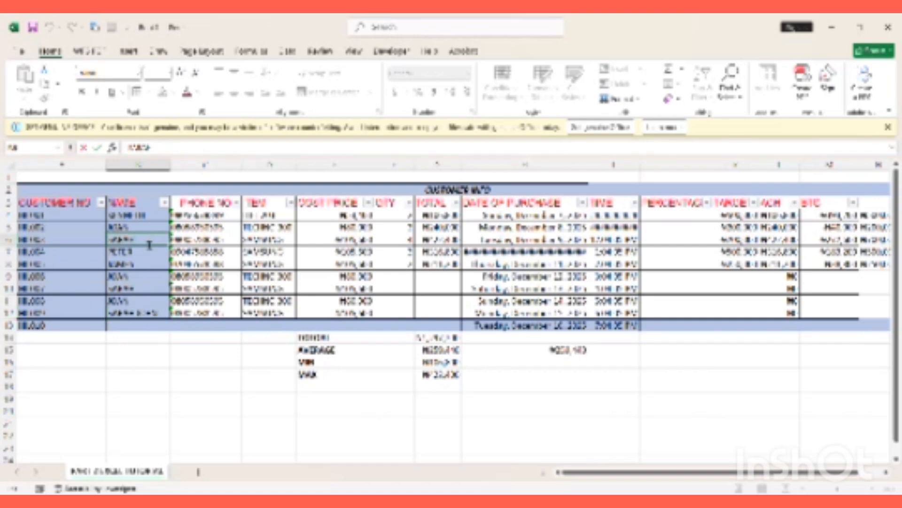
type("BEN")
left_click(166, 374)
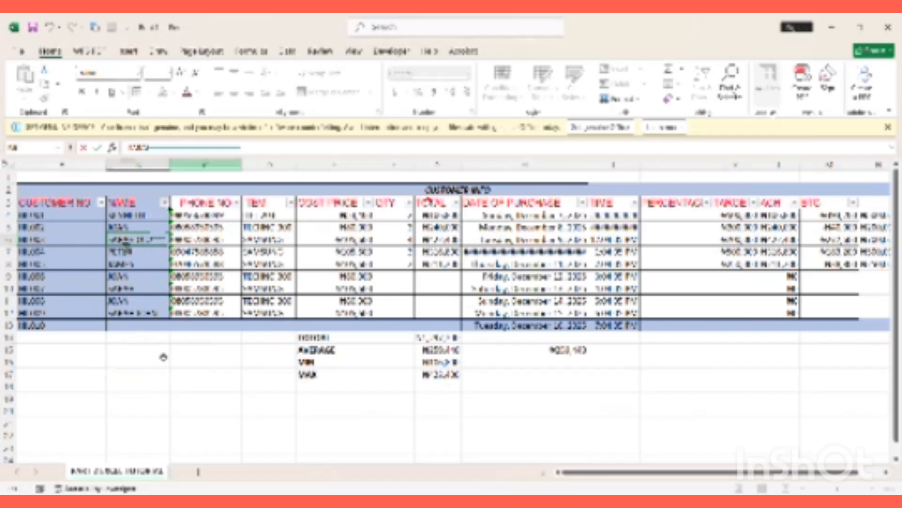
left_click(161, 373)
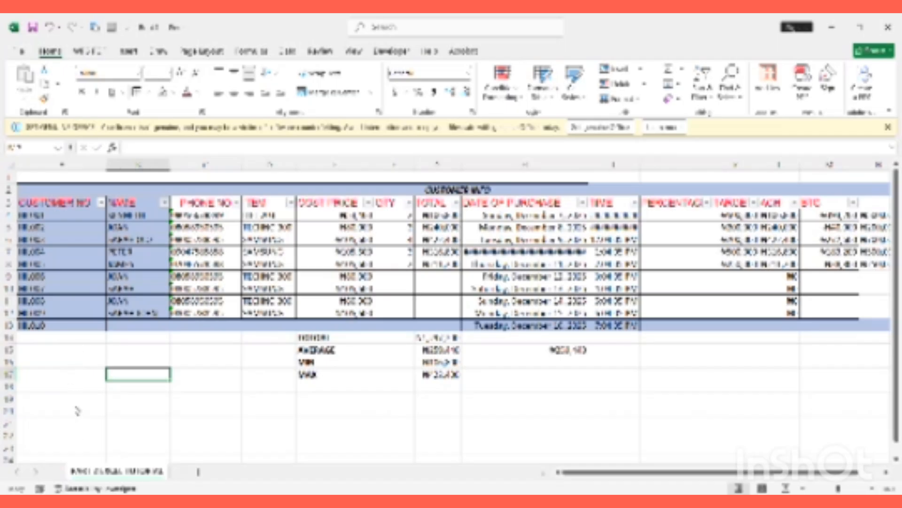
left_click(882, 437)
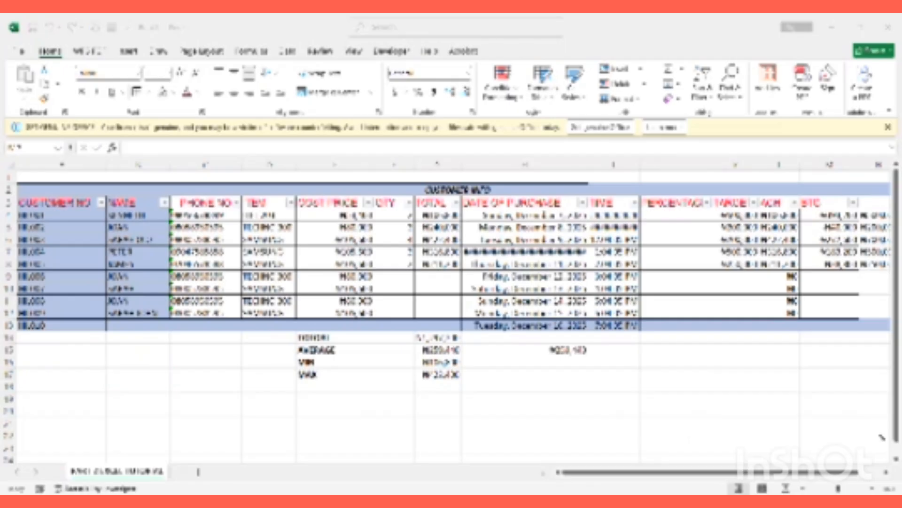
left_click(137, 374)
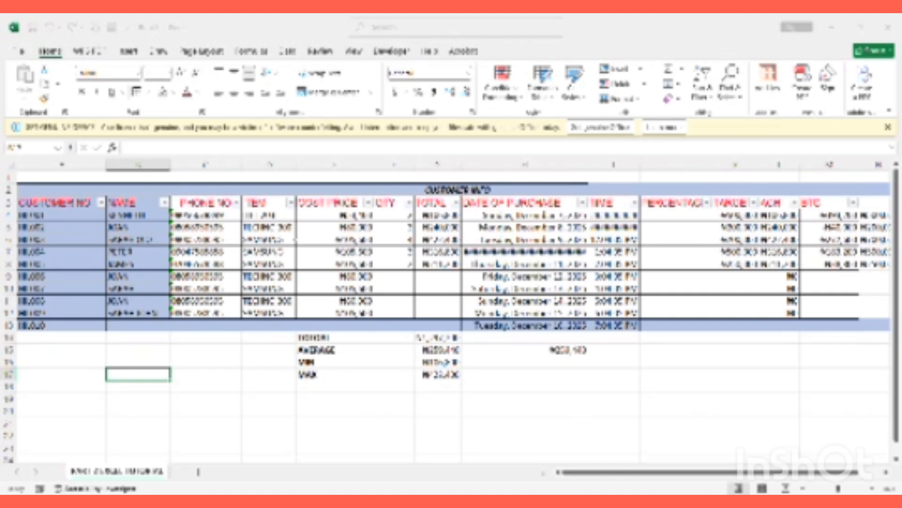
left_click(551, 177)
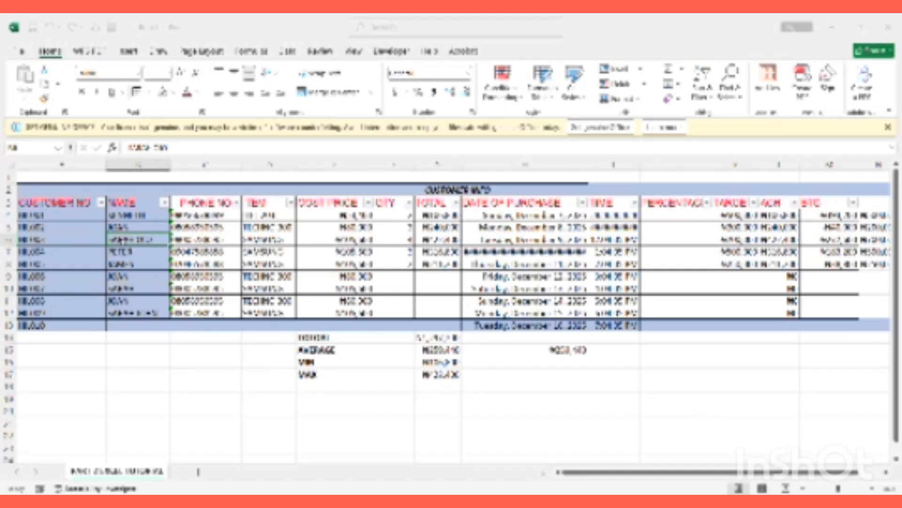
Select the customer name cell in row 7 of the NAME column
left_click(11, 241)
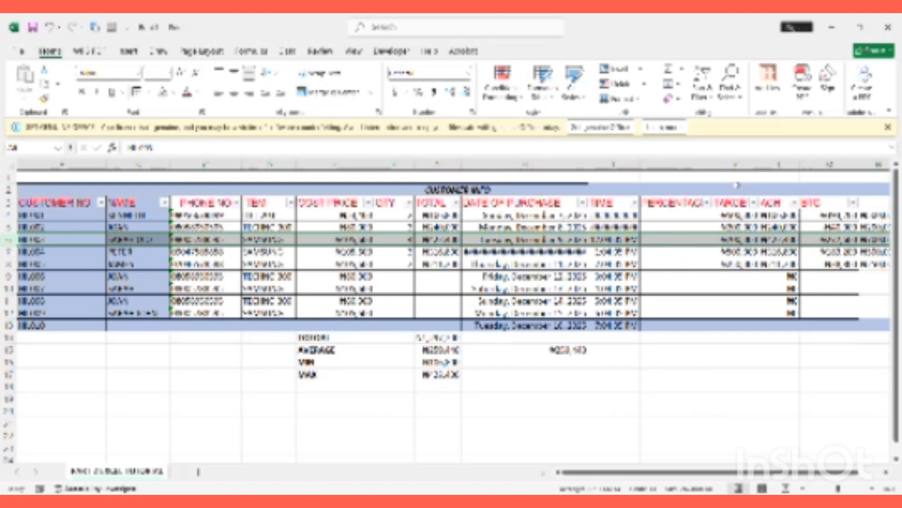
left_click(387, 311)
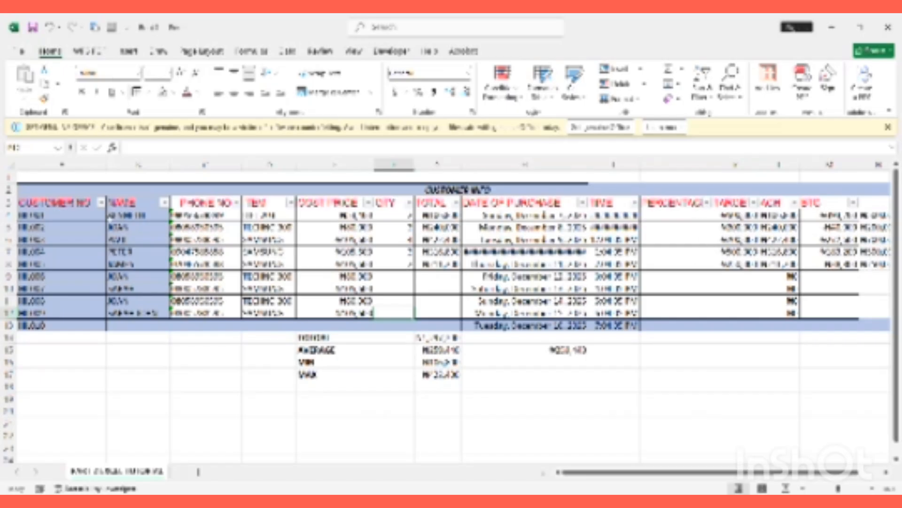
left_click(135, 240)
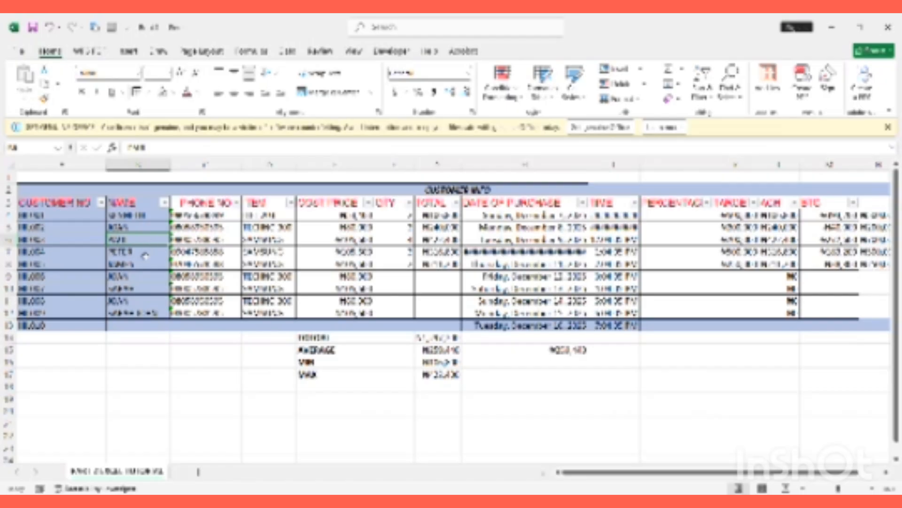
left_click(146, 255)
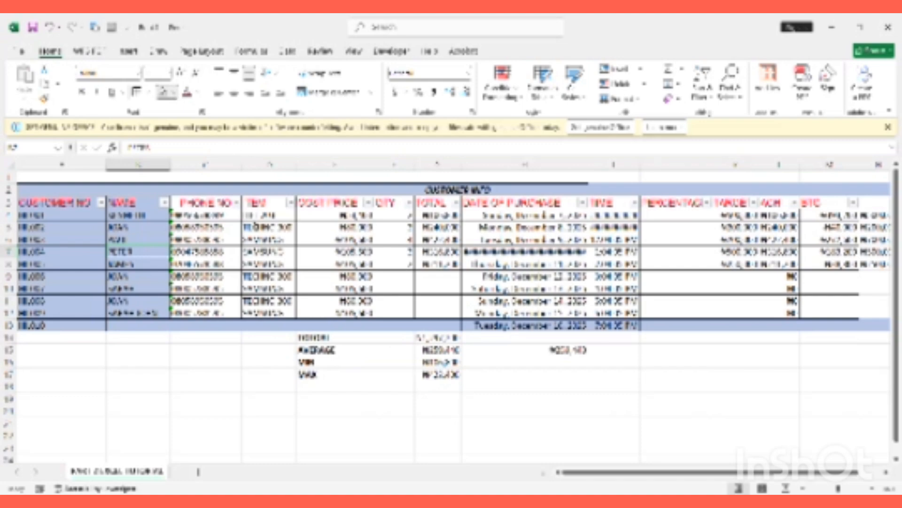
Fill the row 7 name cell yellow and reselect it
left_click(216, 272)
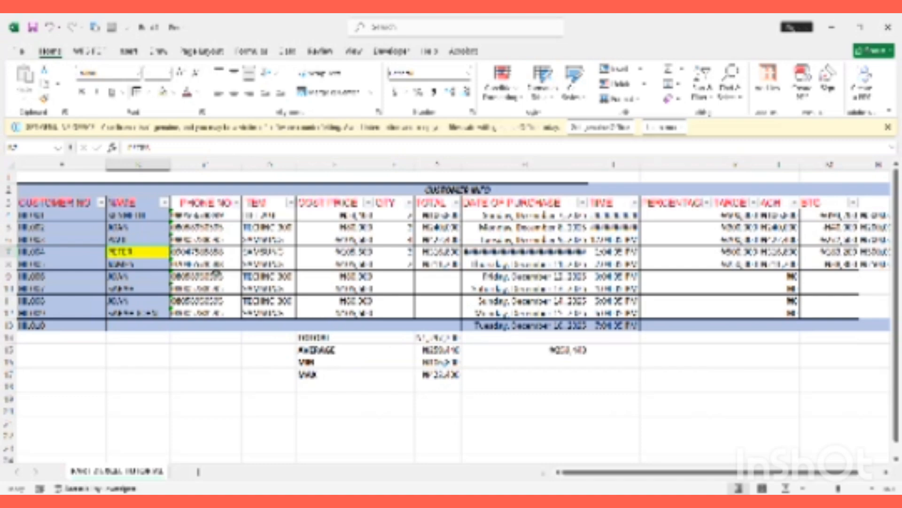
left_click(137, 376)
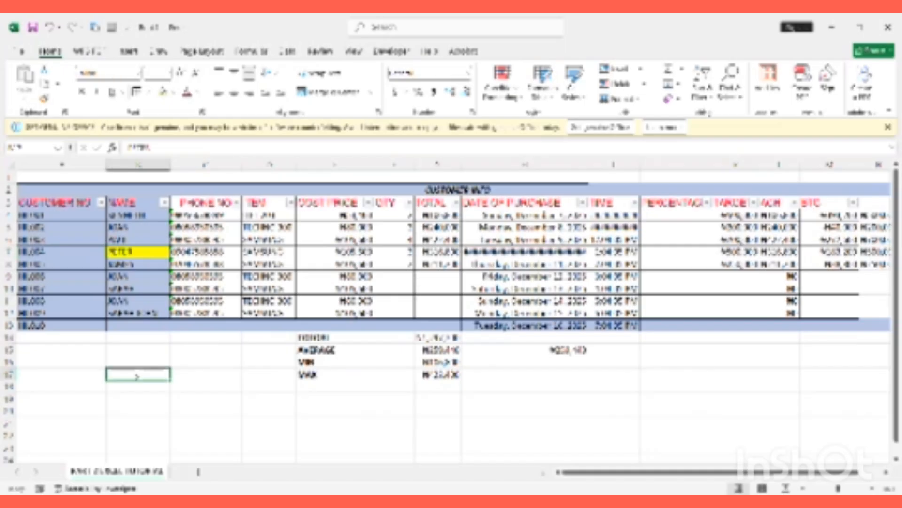
left_click(152, 253)
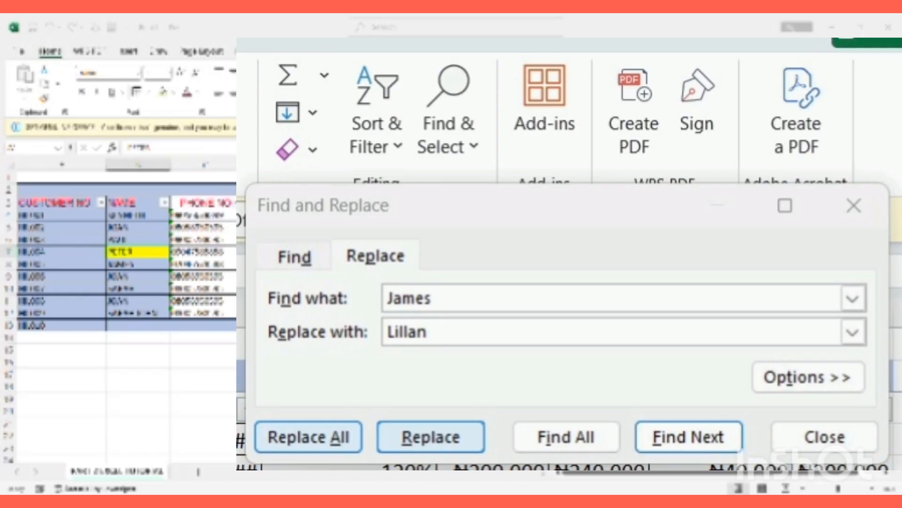
Replace the row 7 name with the new name and close Find and Replace
key("alt+a")
key("Escape")
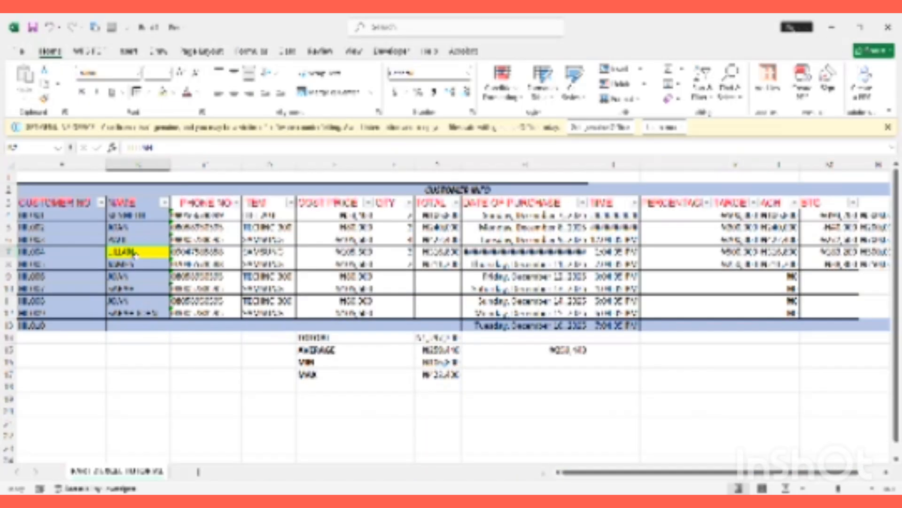
left_click(143, 279)
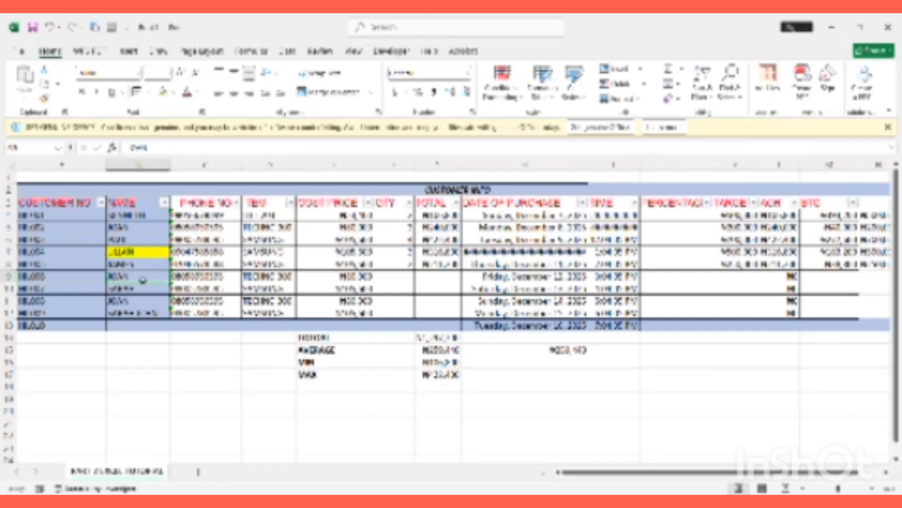
left_click(140, 364)
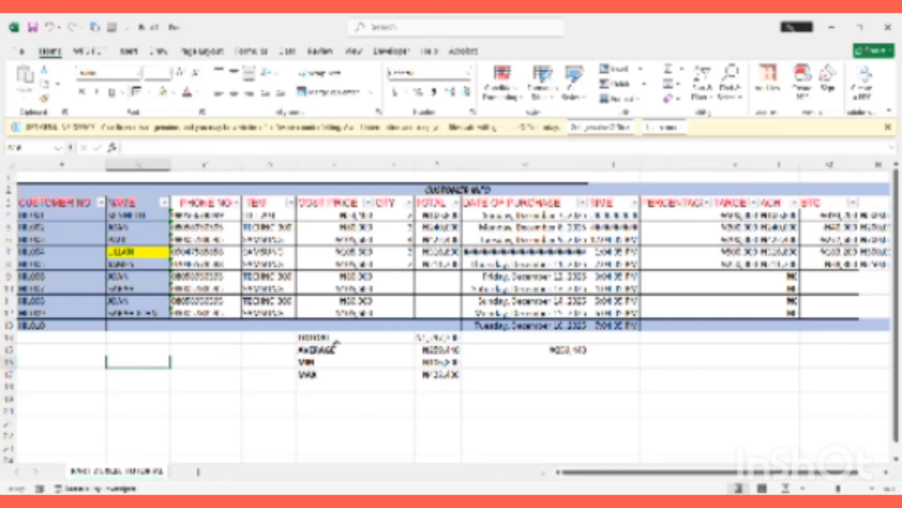
left_click(438, 423)
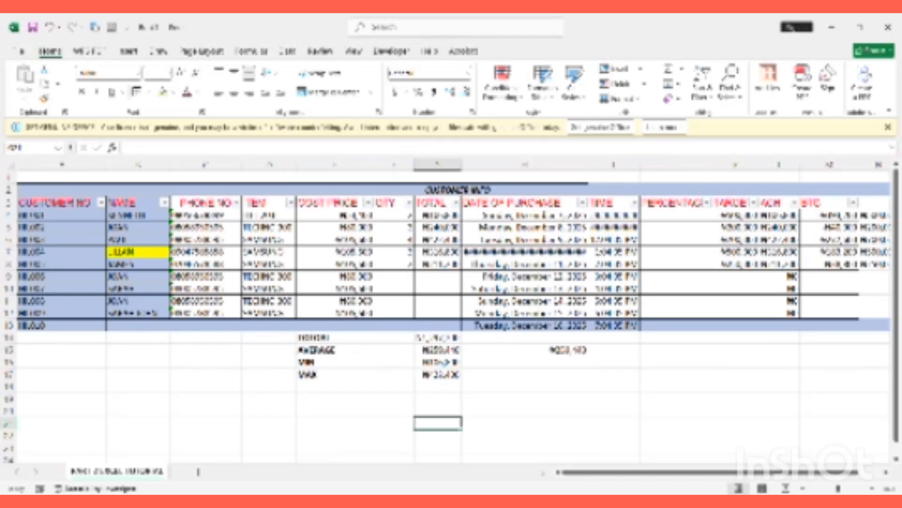
left_click(138, 215)
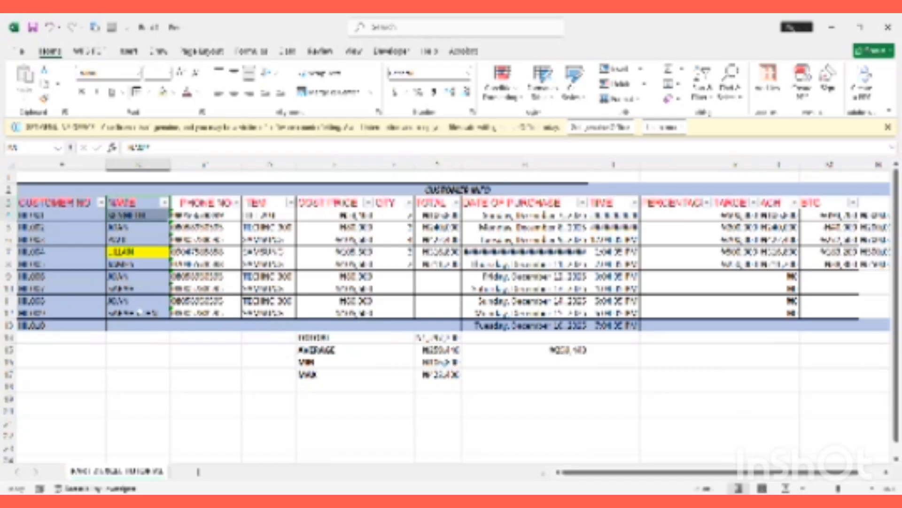
Paste the NAME column, heading included, at cell B20 below the summary rows
left_click_drag(140, 312, 141, 316)
left_click(142, 205)
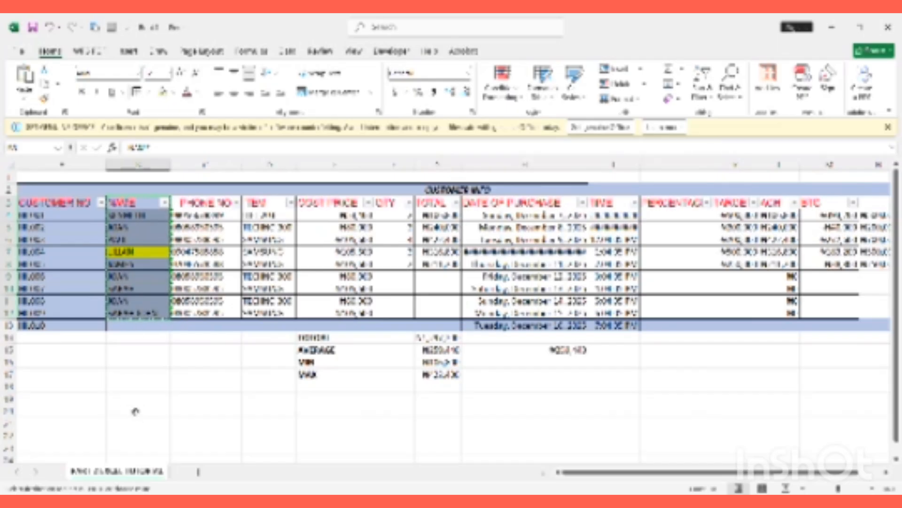
left_click(136, 412)
key("ctrl+v")
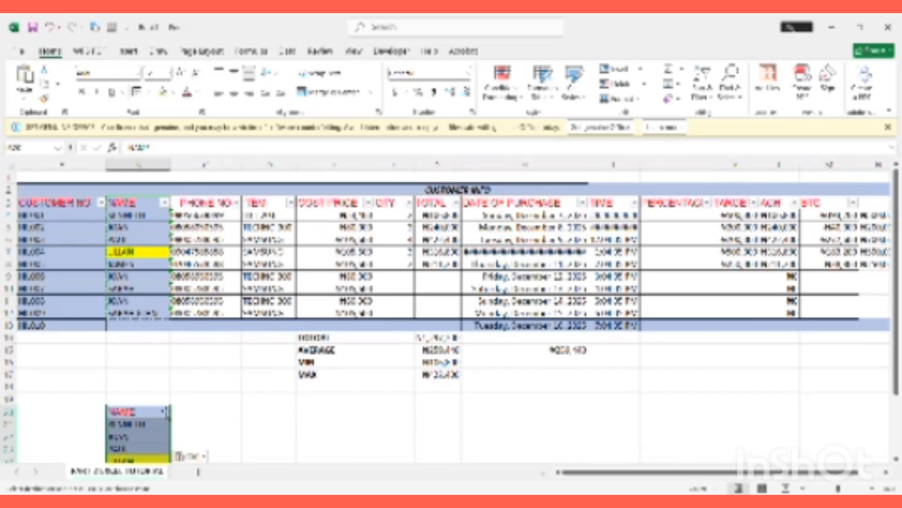
left_click(183, 414)
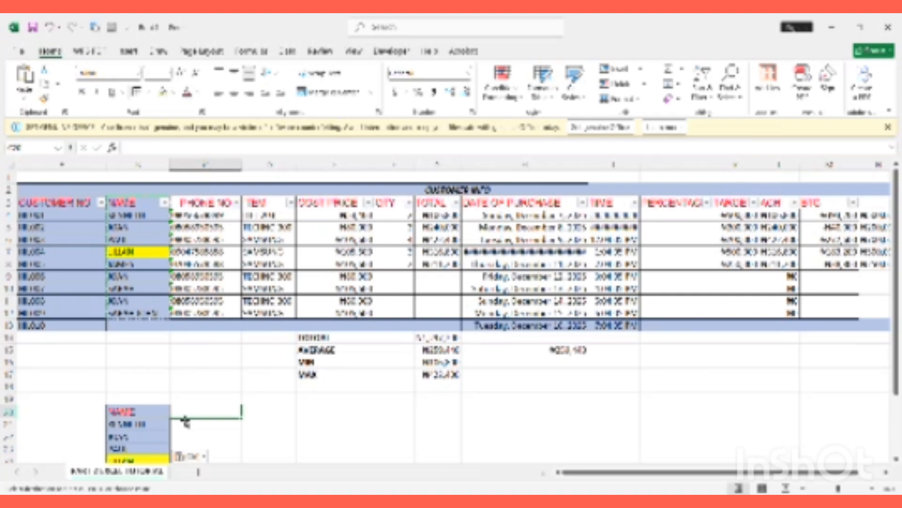
Enter subject headings MATHS, ENG and BIOLOGY in C20, D20 and E20
type("MATHS")
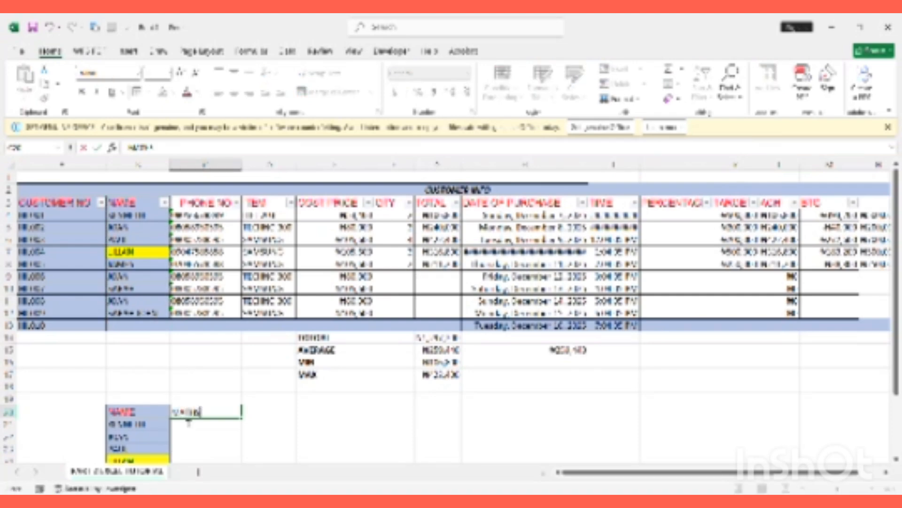
key("Return")
double_click(186, 416)
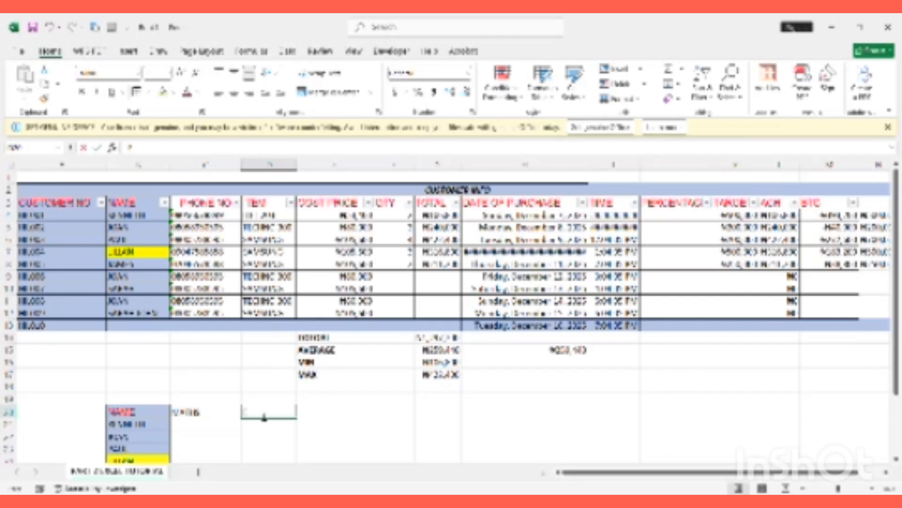
left_click(251, 411)
type("ENG")
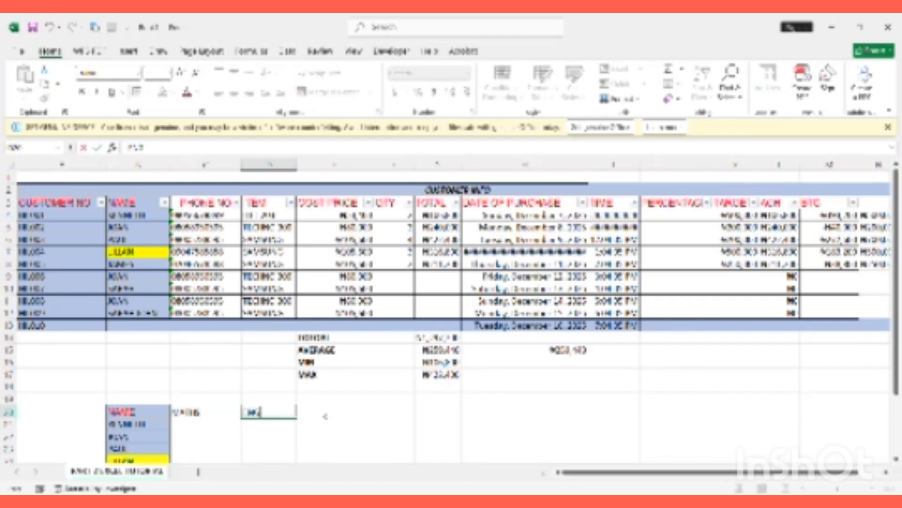
key("Tab")
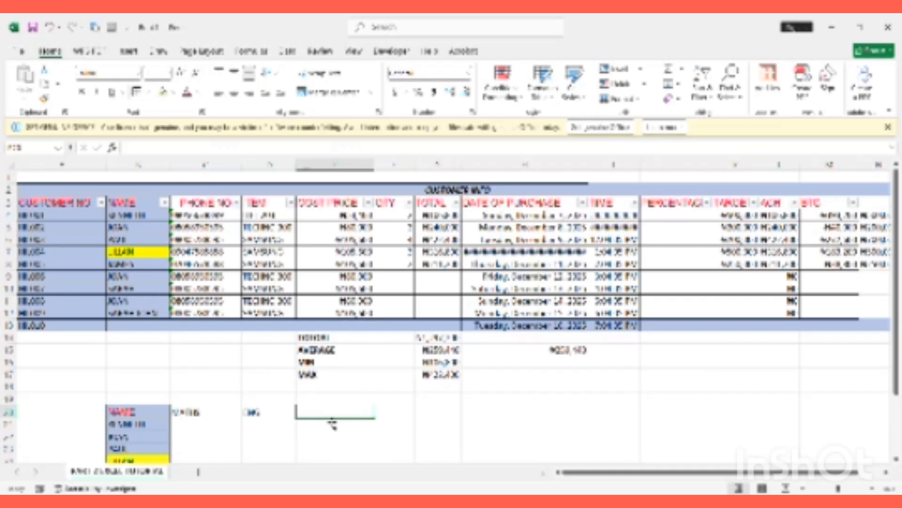
type("BIO")
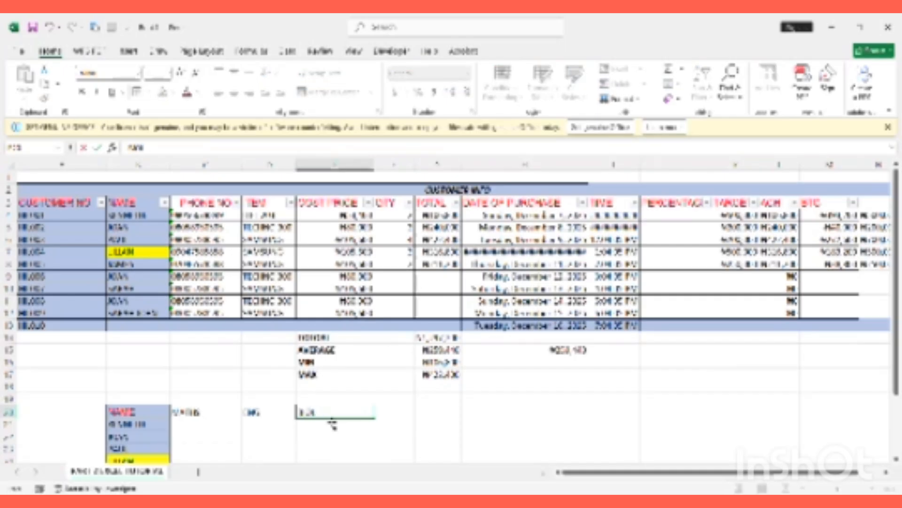
type("LOGY")
key("Return")
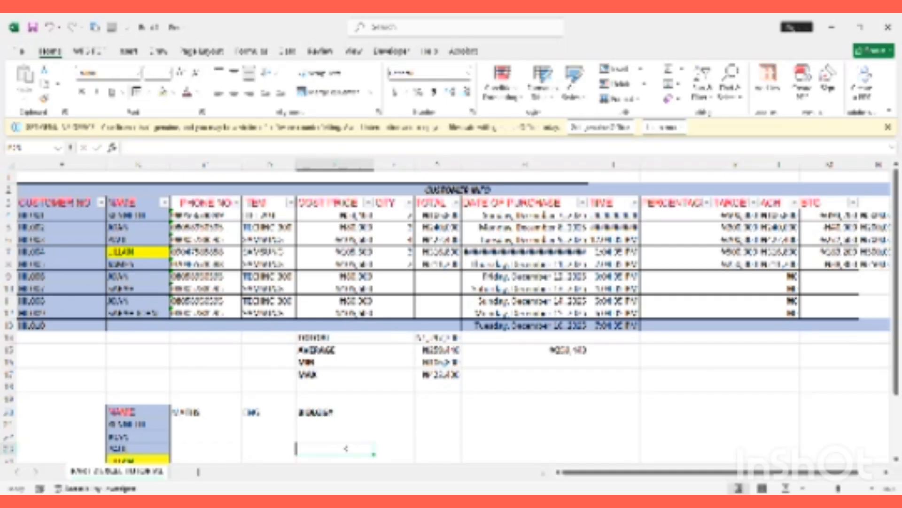
left_click(400, 410)
left_click(204, 424)
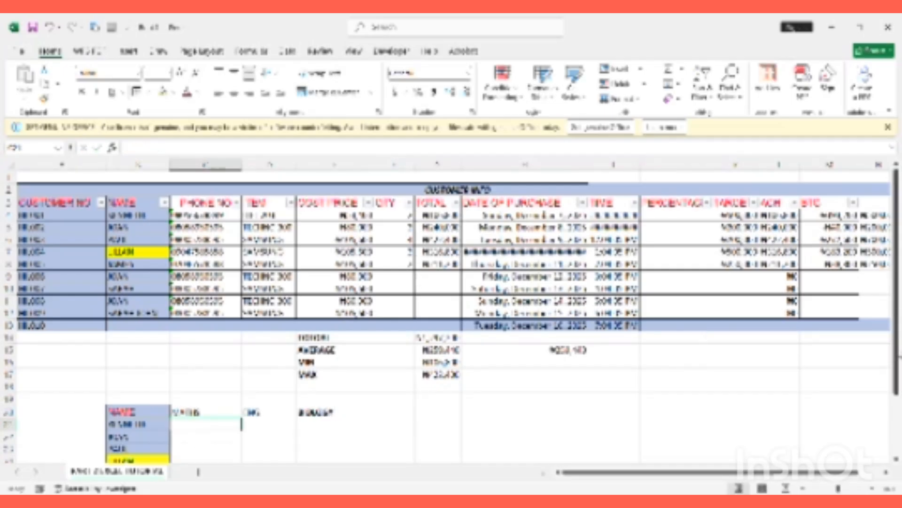
Enter MATHS scores 30, 25, 30, 25 and 30 in C21 to C25
scroll(897, 314, "down", 2)
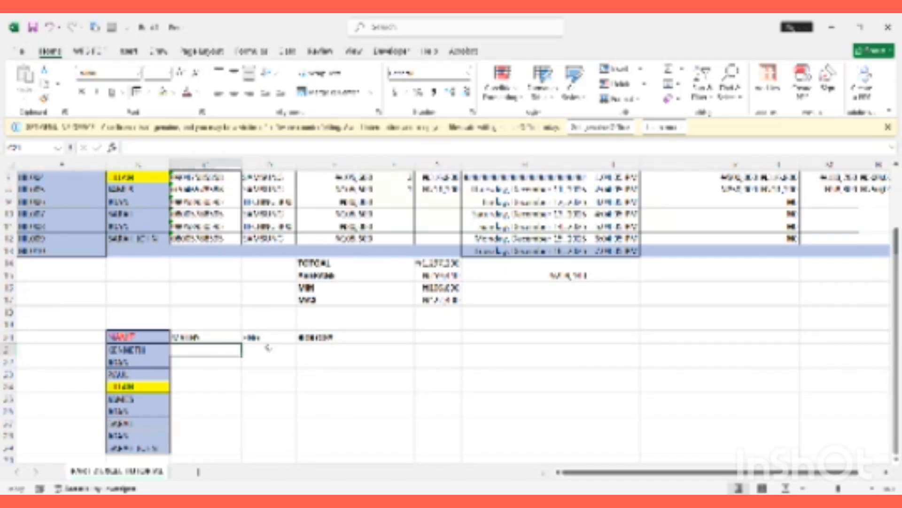
type("30")
key("Return")
type("25")
key("Return")
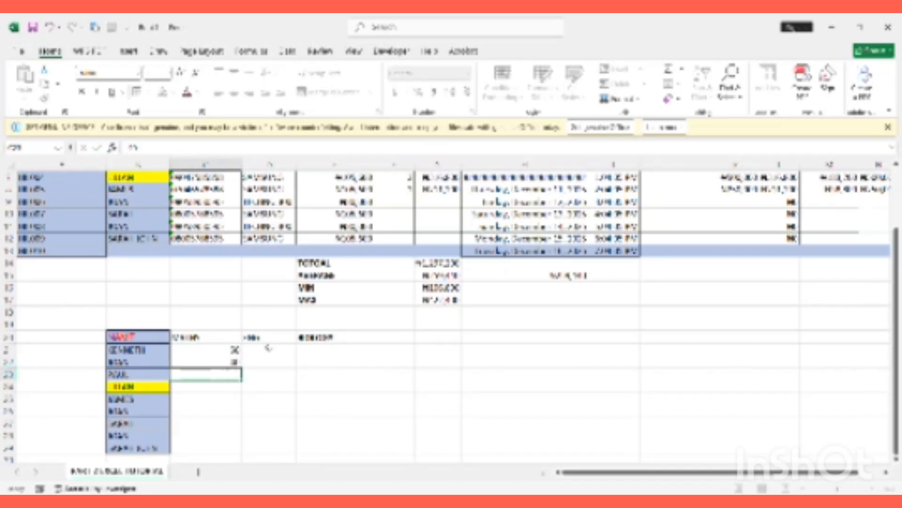
type("30")
key("Return")
type("4")
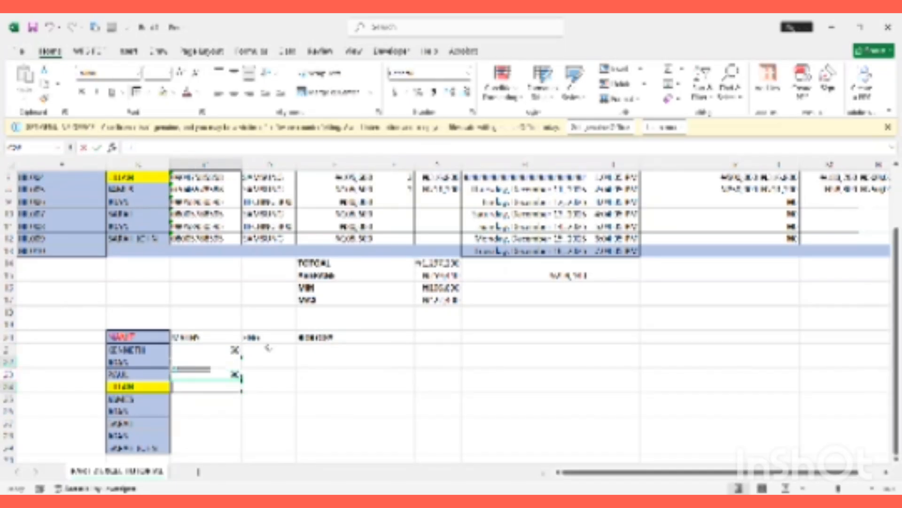
key("Return")
key("Up")
type("25")
key("Return")
type("30")
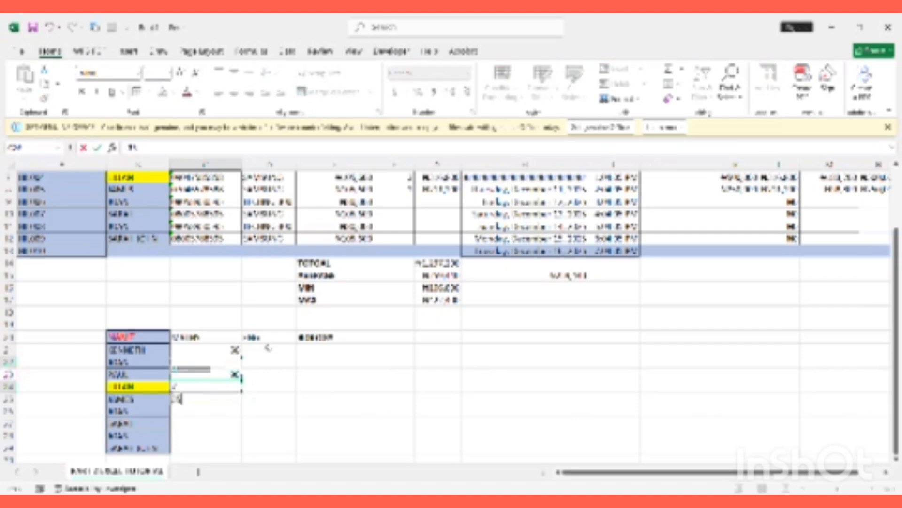
key("Return")
Enter the remaining MATHS scores, including 40, 25, 14 and 5, down column C
type("2025")
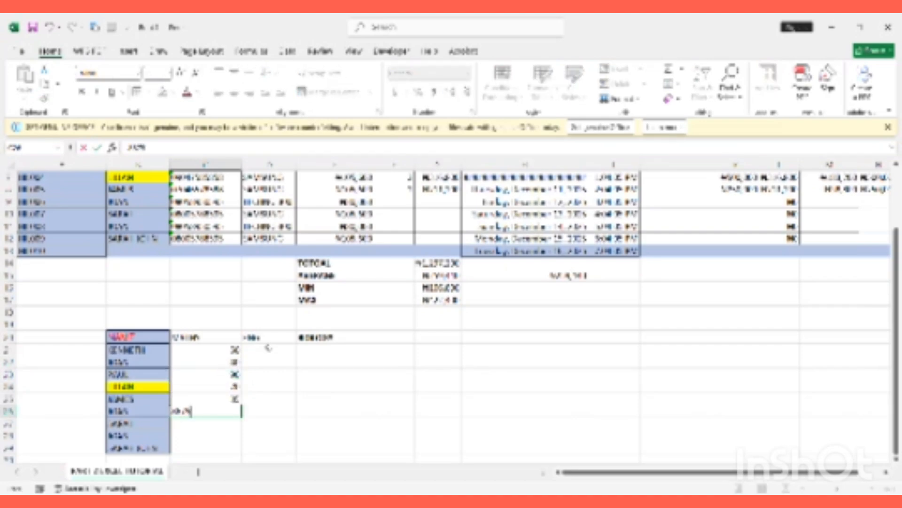
key("BackSpace")
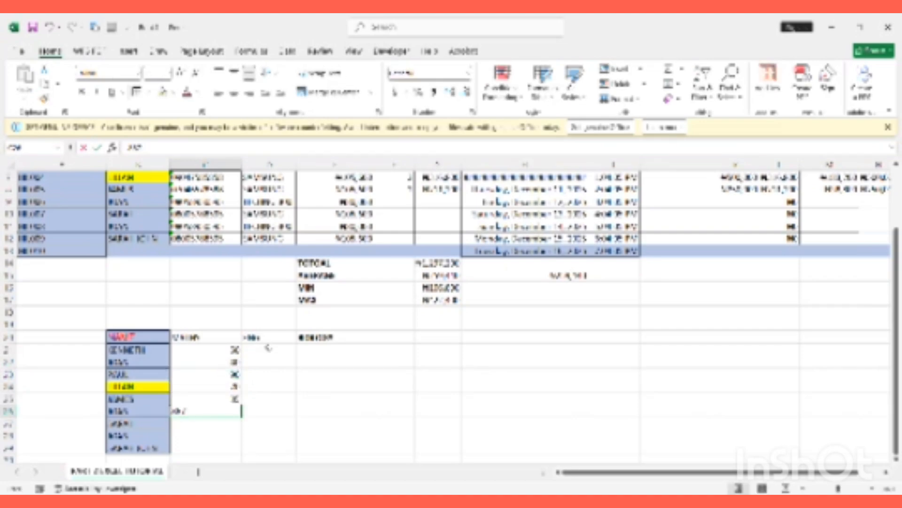
type("5")
key("Return")
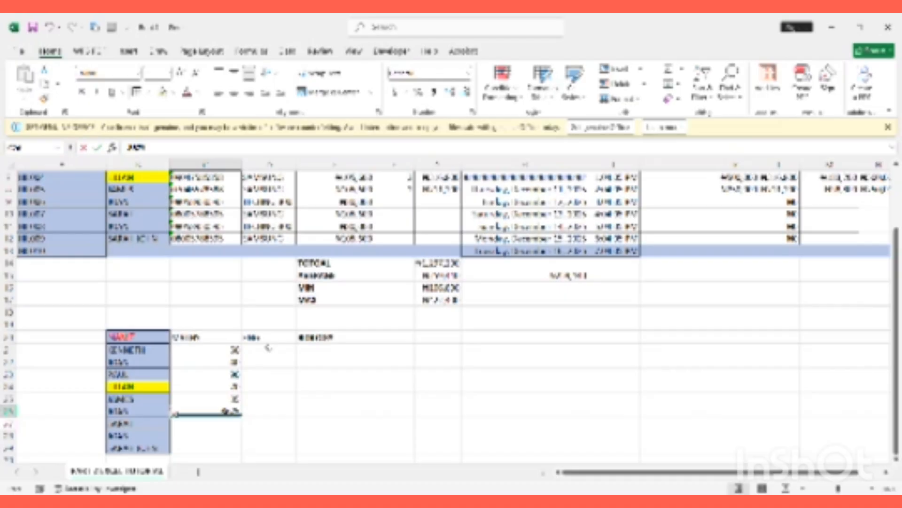
type("40")
key("Return")
type("25")
key("Return")
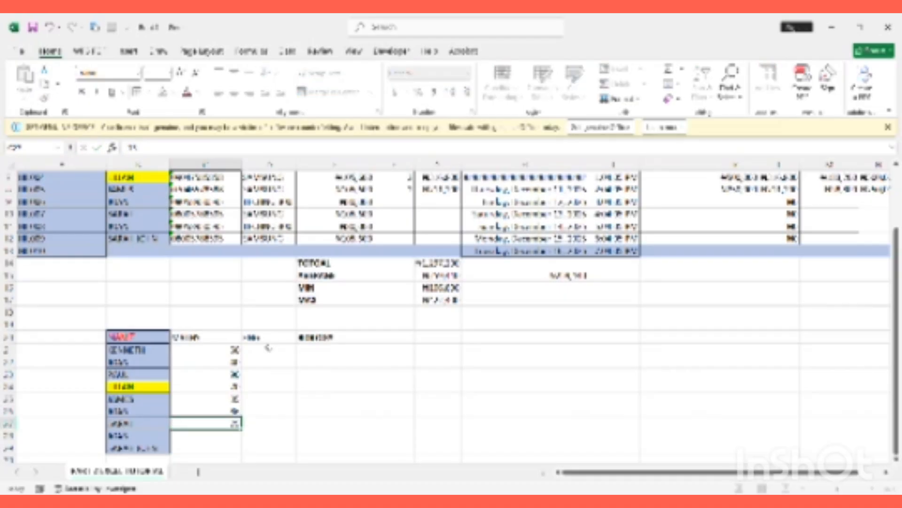
key("Return")
type("14")
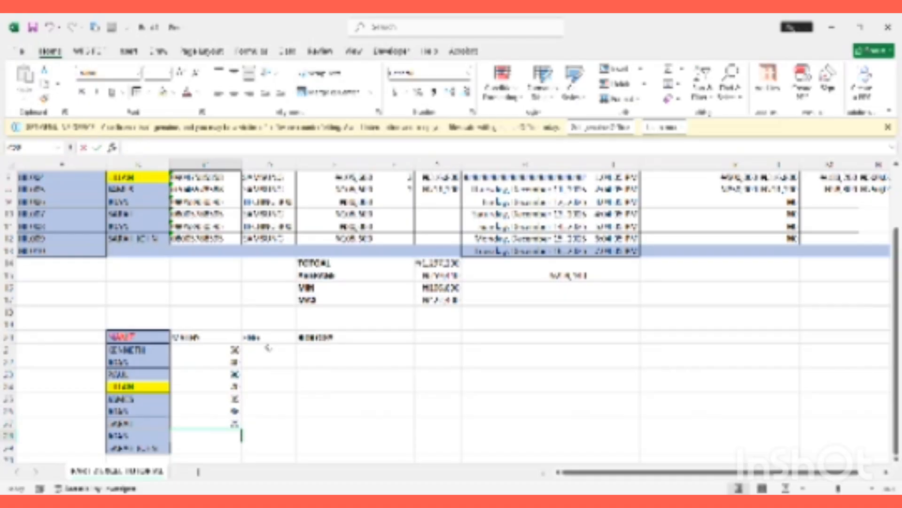
key("Return")
type("5")
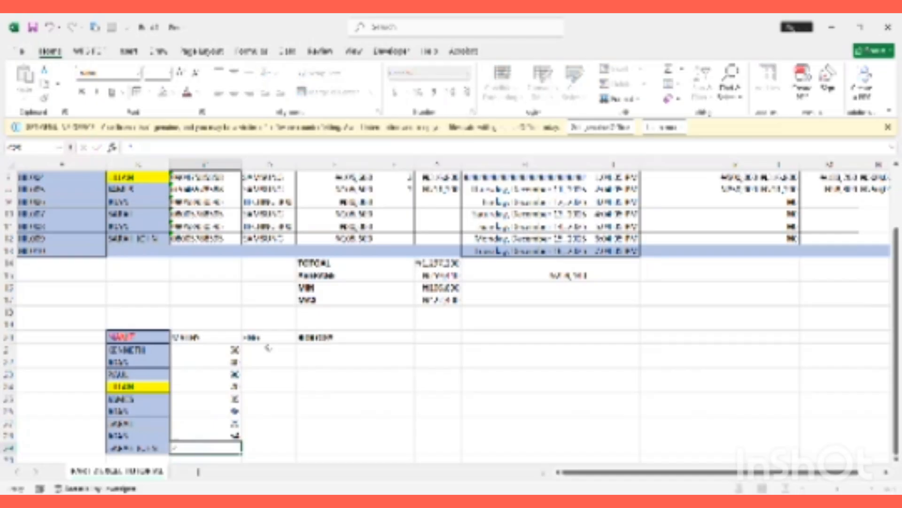
double_click(326, 410)
key("Escape")
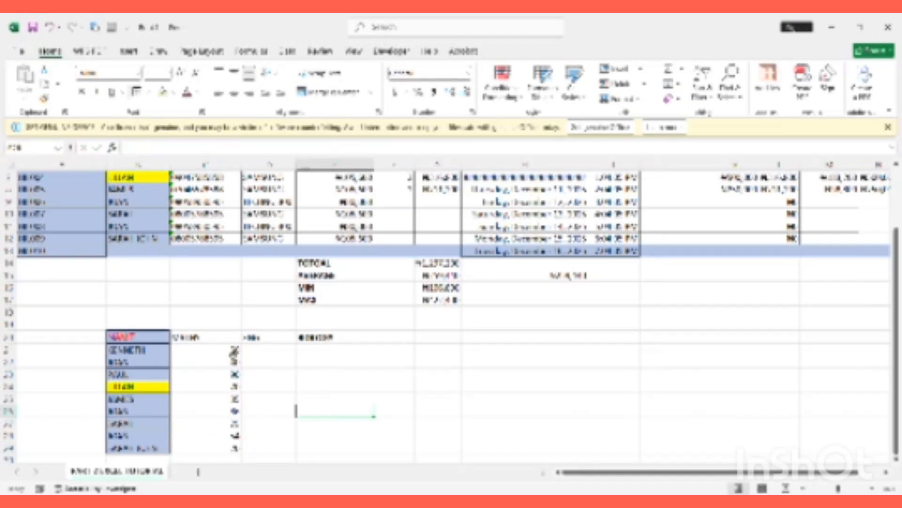
left_click(203, 339)
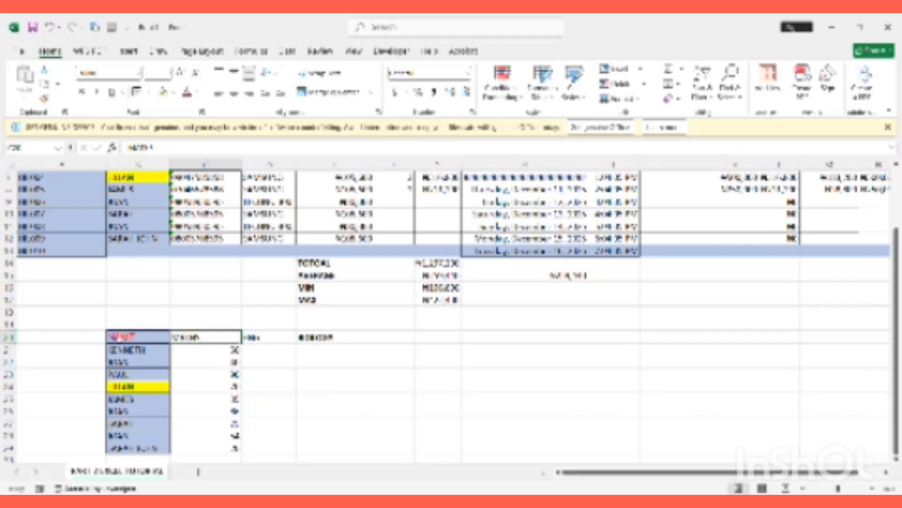
Select the MATHS score column of the grid below the table
left_click_drag(150, 337, 195, 338)
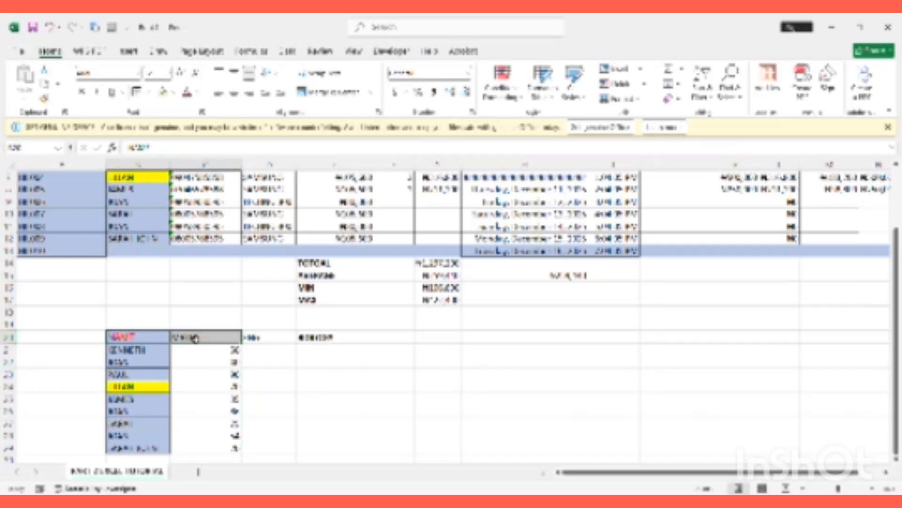
left_click(220, 350)
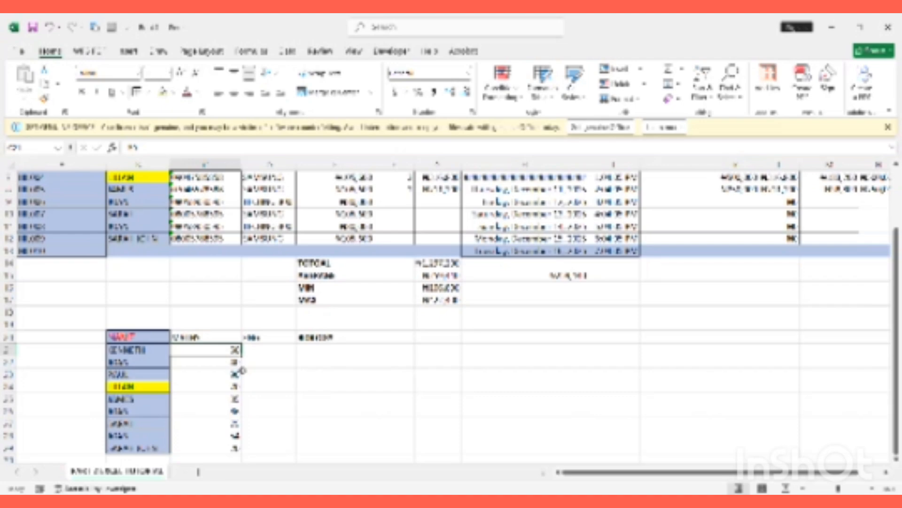
left_click_drag(219, 349, 203, 447)
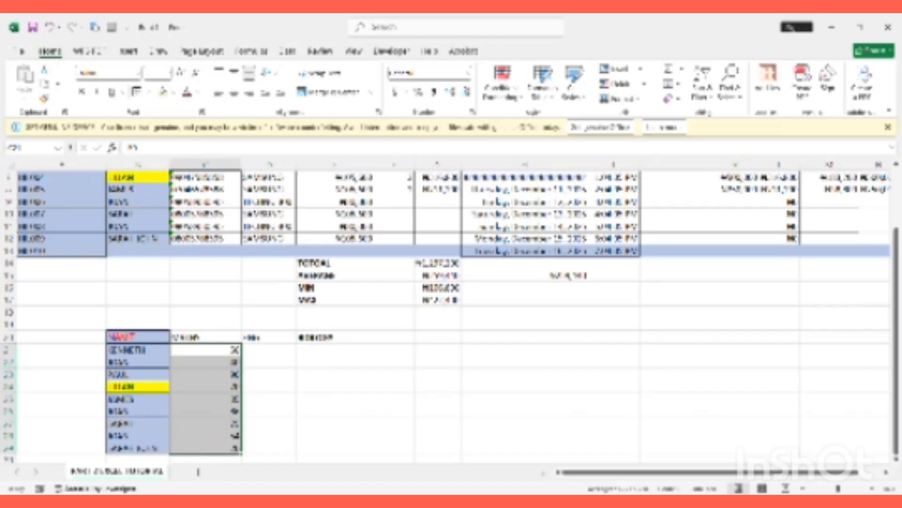
Widen column H so the purchase dates show in full, then select column A
scroll(451, 315, "up", 2)
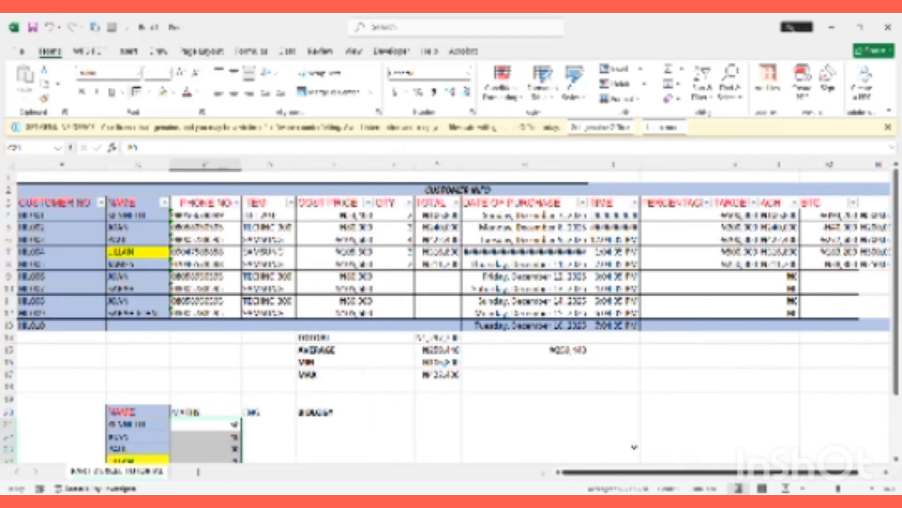
left_click_drag(590, 170, 637, 170)
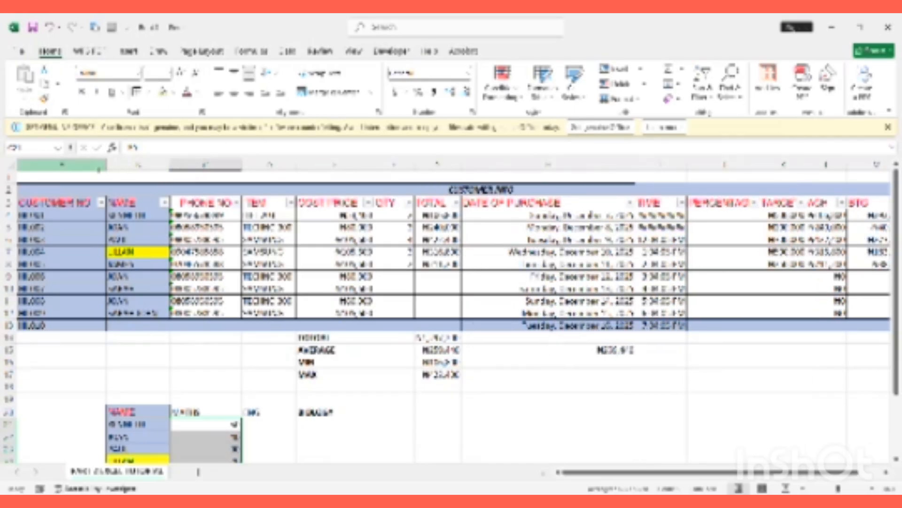
left_click(150, 165)
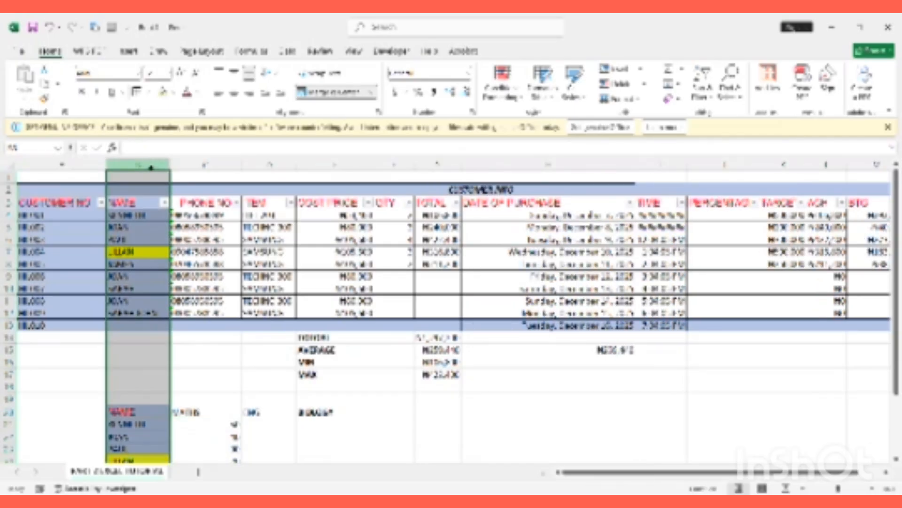
left_click(86, 166)
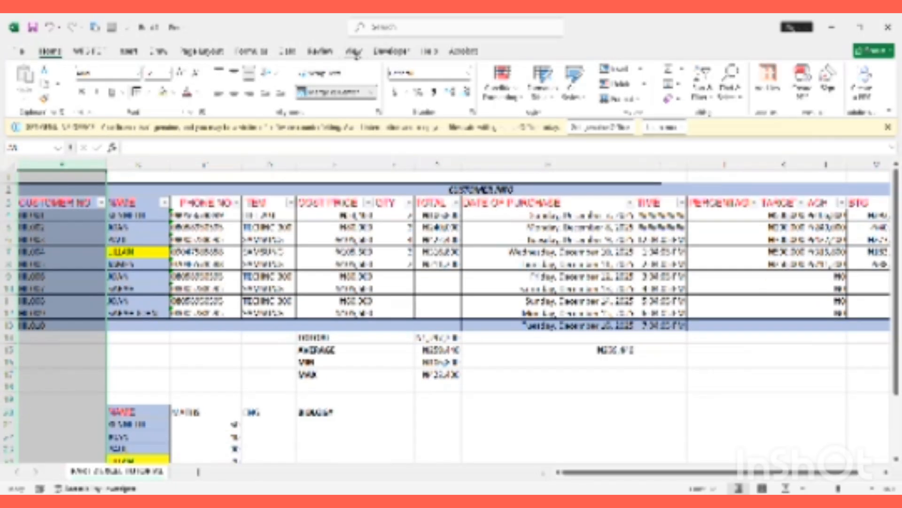
Freeze the first column of the sheet using Freeze First Column
left_click(353, 51)
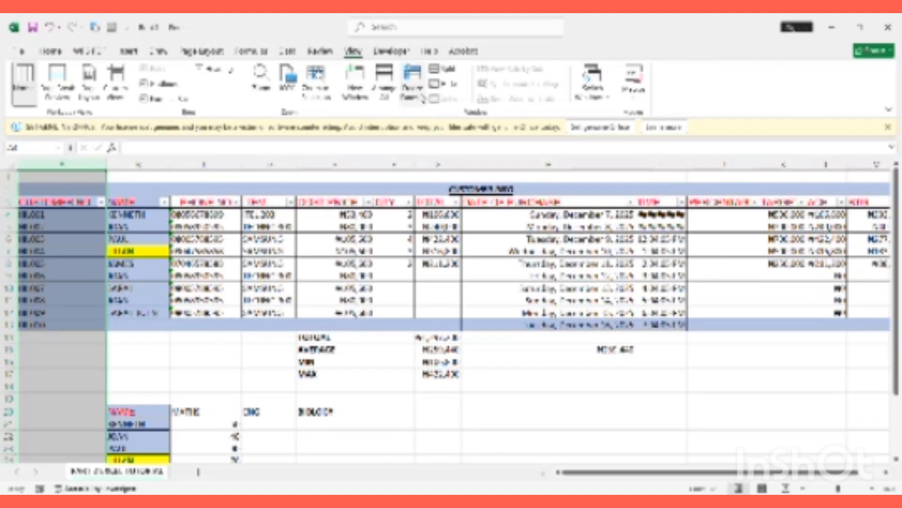
left_click(412, 84)
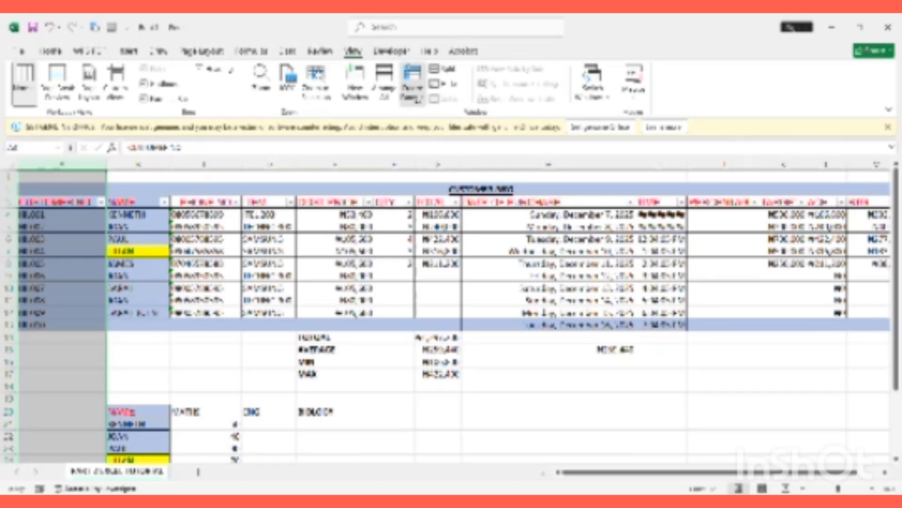
left_click(412, 87)
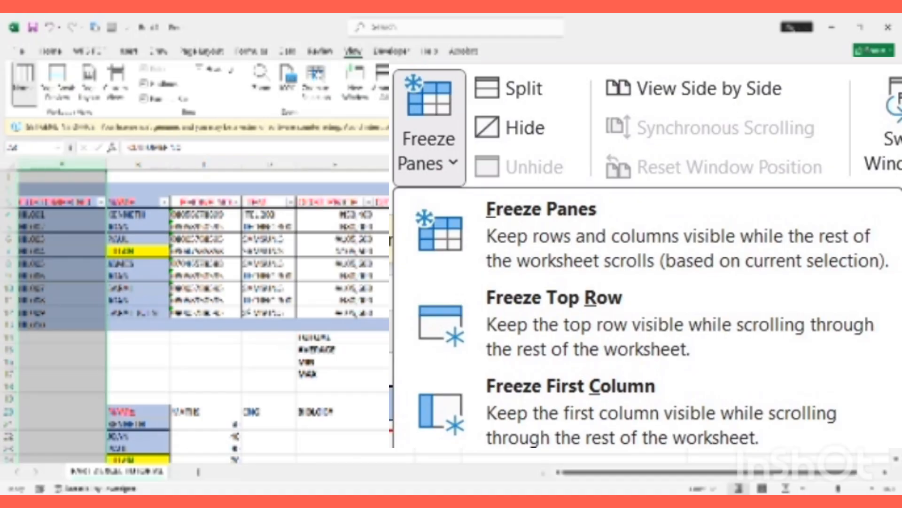
left_click(87, 276)
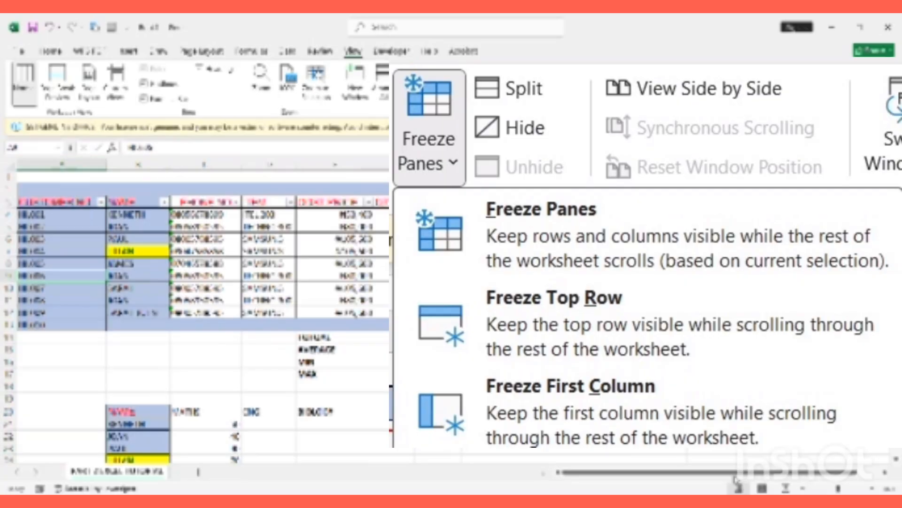
Scroll the sheet right and back to confirm column A stays fixed
left_click_drag(732, 472, 578, 484)
left_click(138, 164)
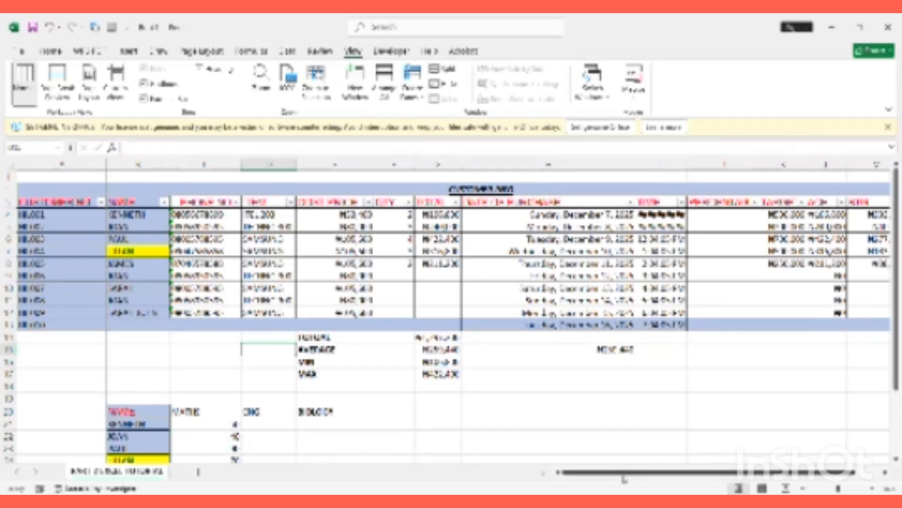
mouse_move(623, 476)
left_mouse_down()
mouse_move(651, 476)
mouse_move(618, 475)
left_mouse_up()
left_click_drag(596, 477, 626, 492)
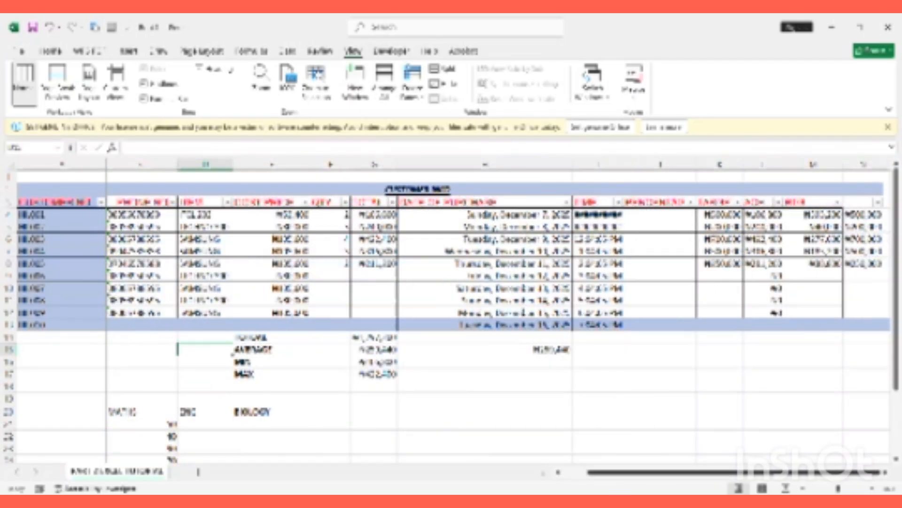
left_click(887, 472)
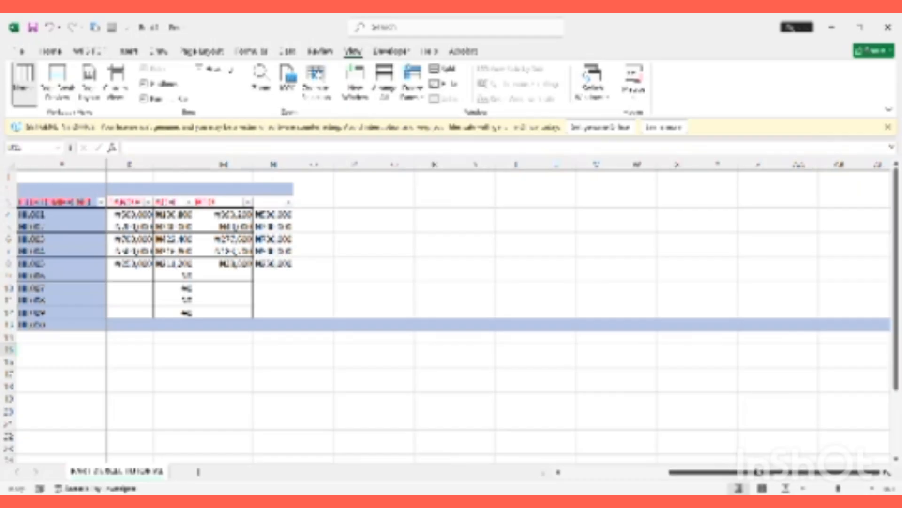
left_click_drag(758, 472, 645, 488)
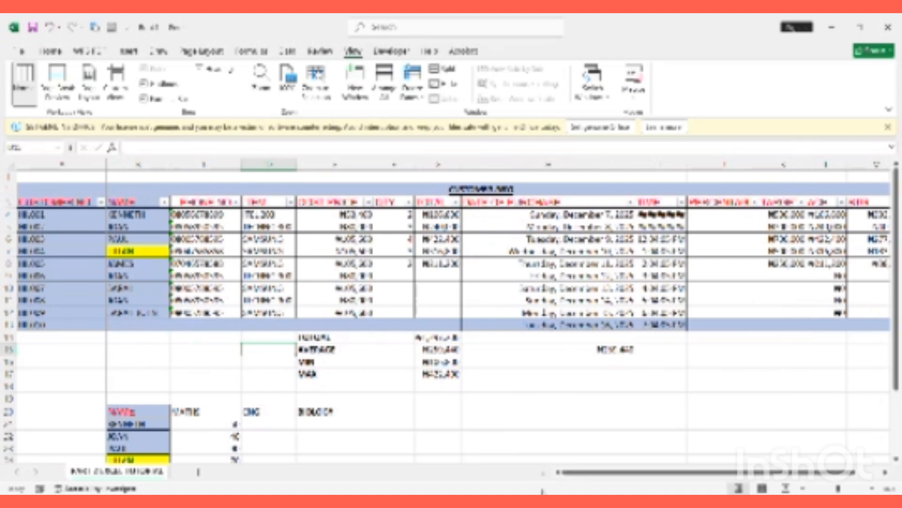
Check the score grid below the table while scrolling down, then return to Home
left_click(162, 375)
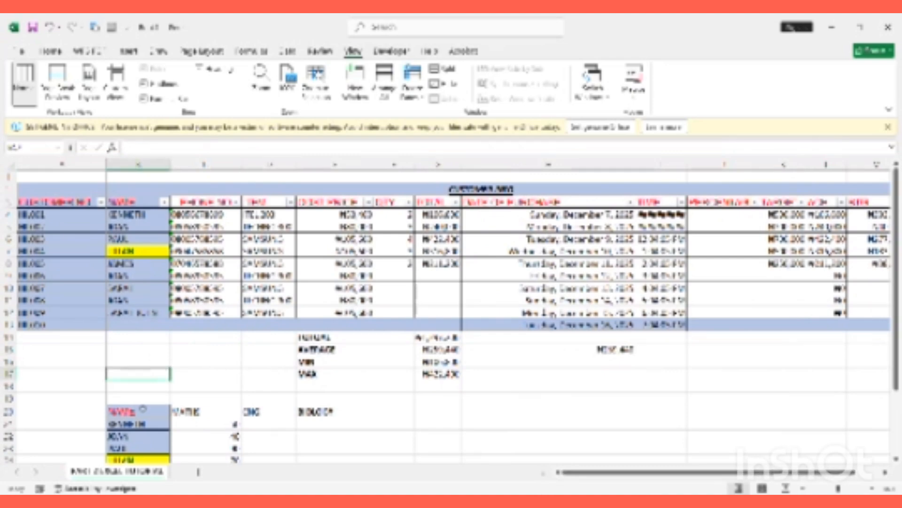
left_click(141, 412)
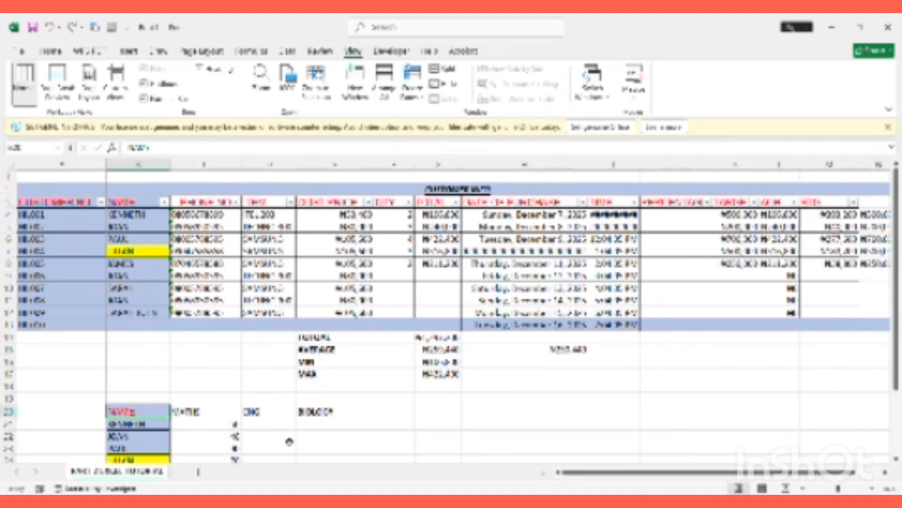
left_click(273, 438)
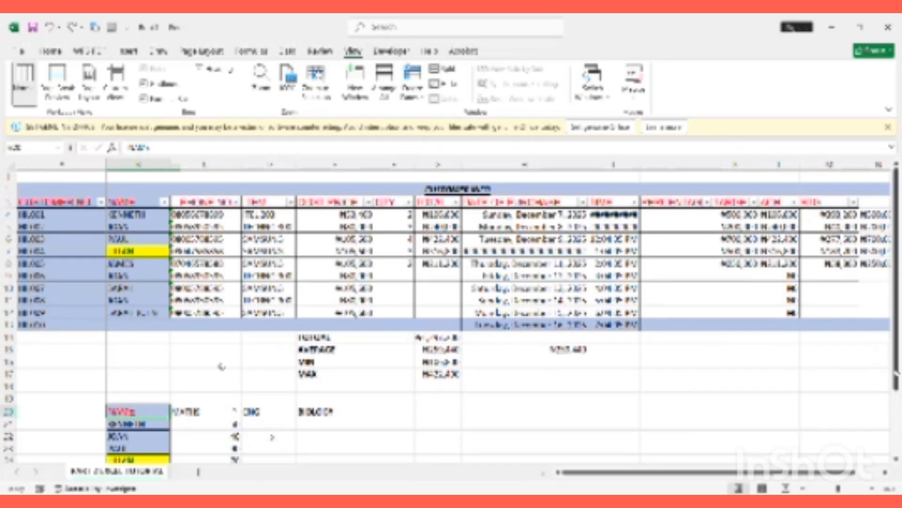
scroll(229, 355, "down", 2)
left_click_drag(230, 350, 234, 447)
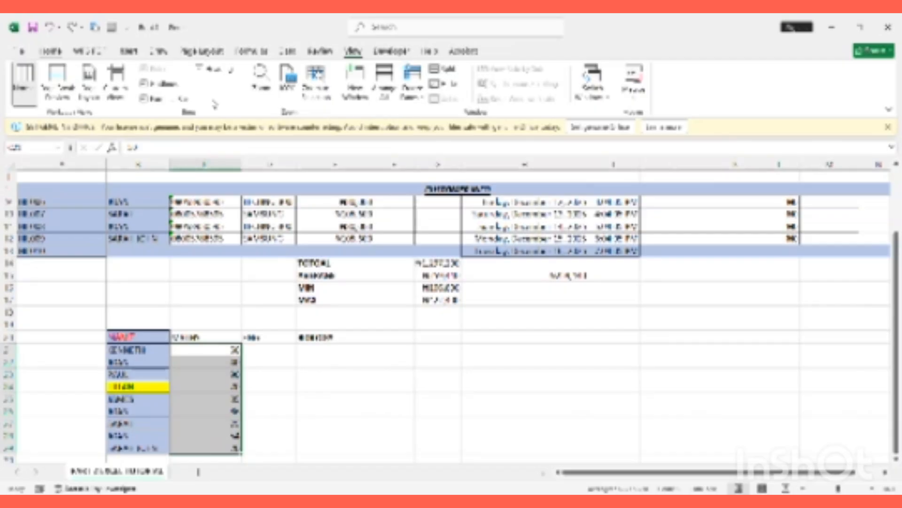
left_click(50, 51)
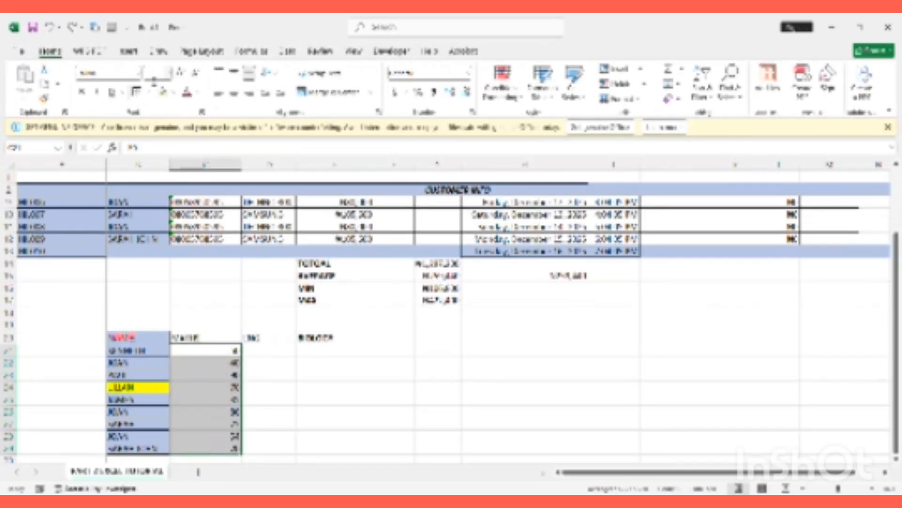
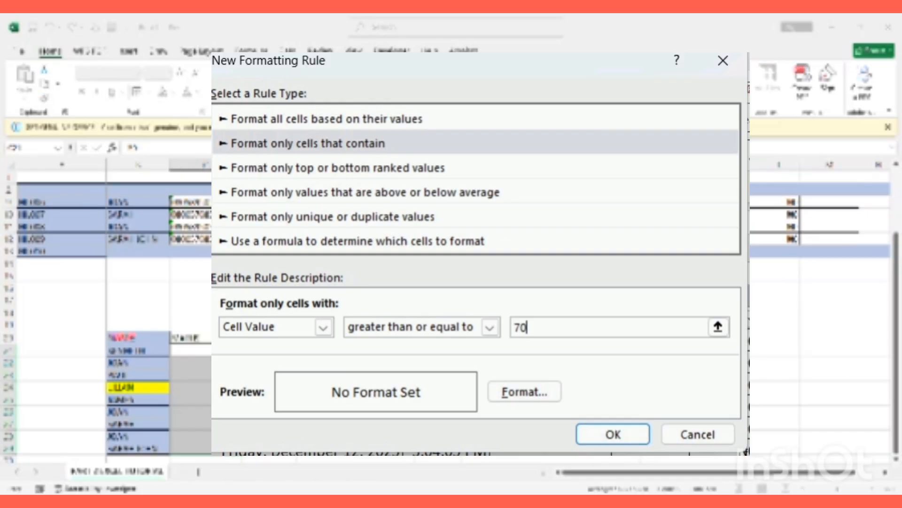
Confirm the Cell Value >= 70 rule so those maths scores get a green fill
key("Return")
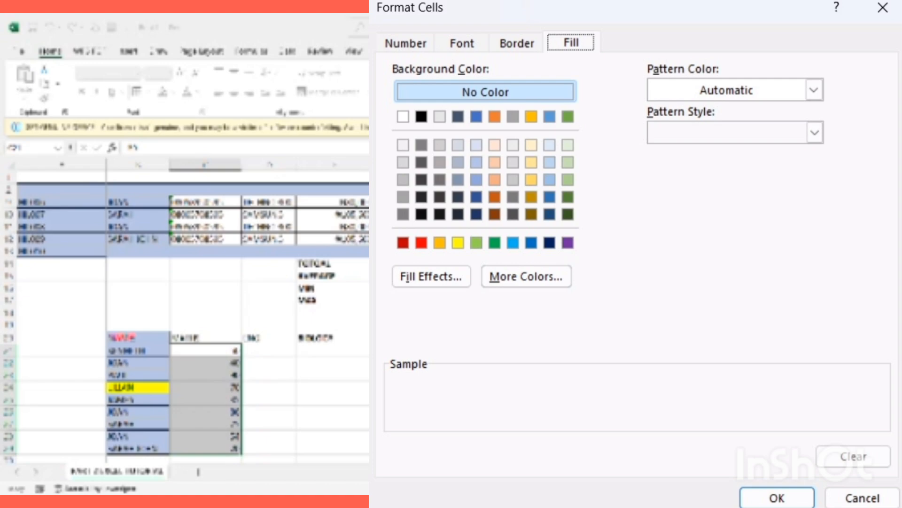
left_click(596, 360)
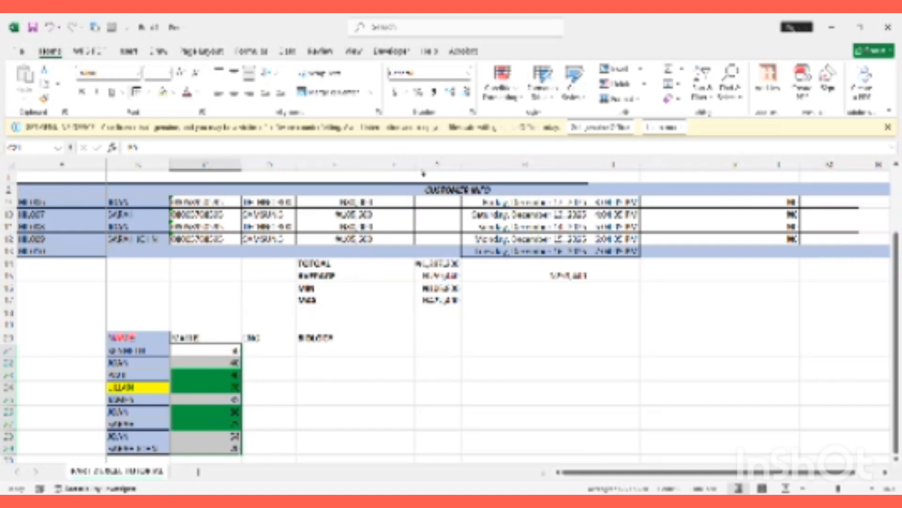
key("ctrl+1")
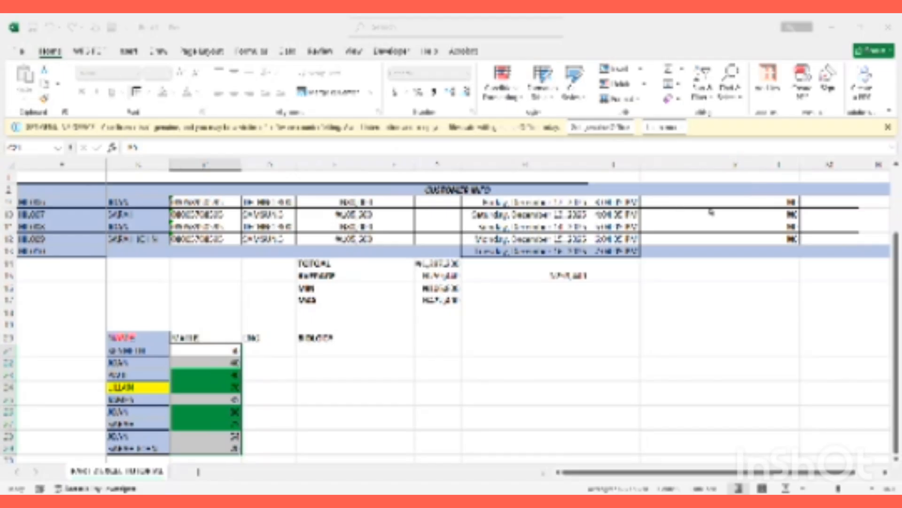
left_click(646, 213)
Finish the red-text rule for maths scores below 70, then deselect the scores and close the dialog
left_click(435, 367)
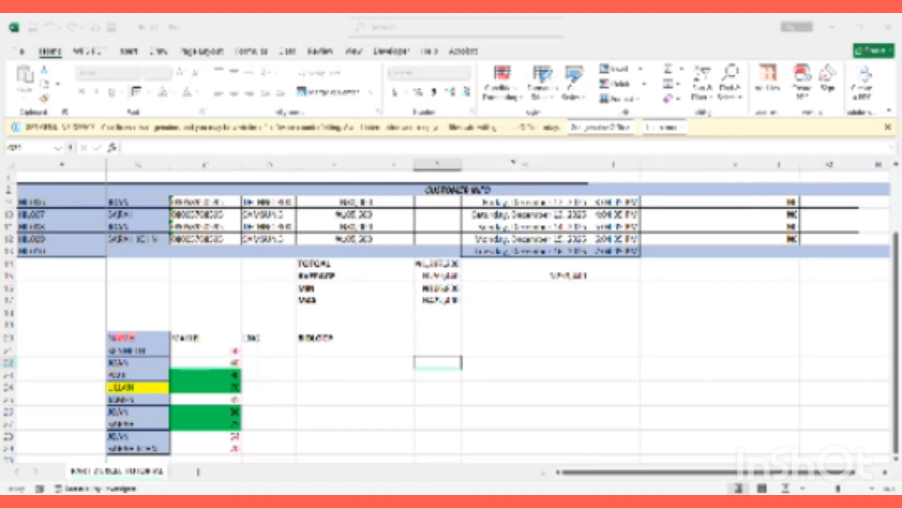
left_click(765, 120)
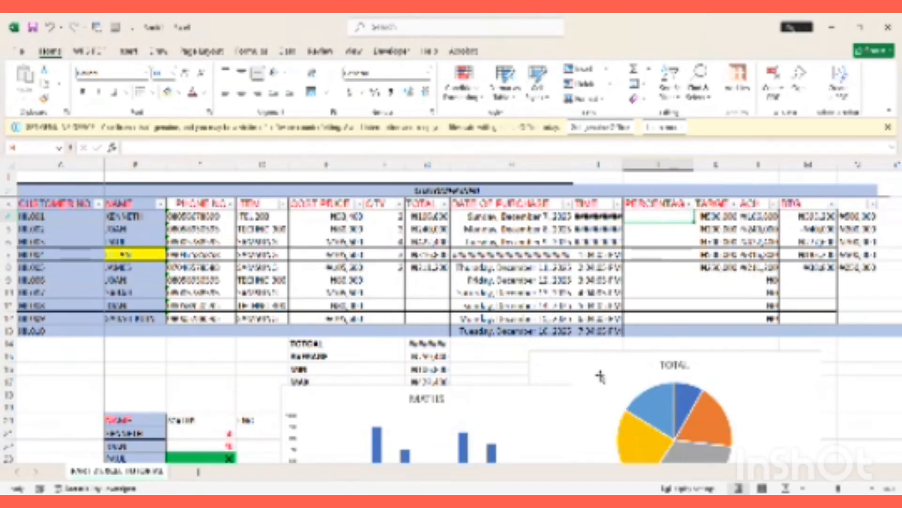
Enter =ACH/TARGET in the first PERCENTAGE cell and fill it down four more customers
left_click(600, 375)
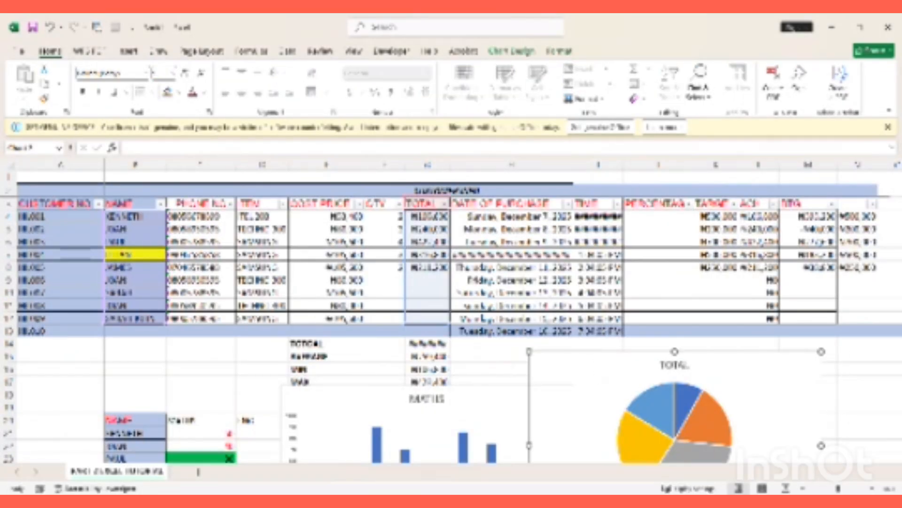
left_click(502, 368)
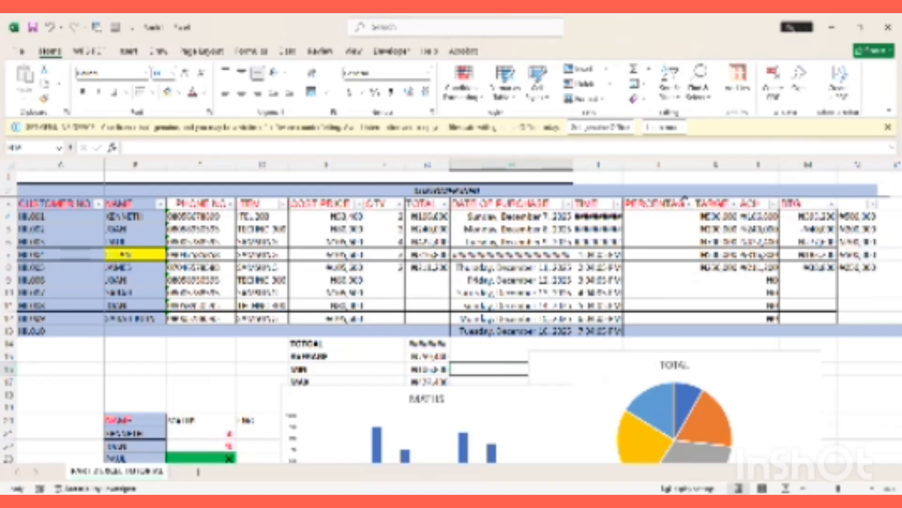
left_click(665, 219)
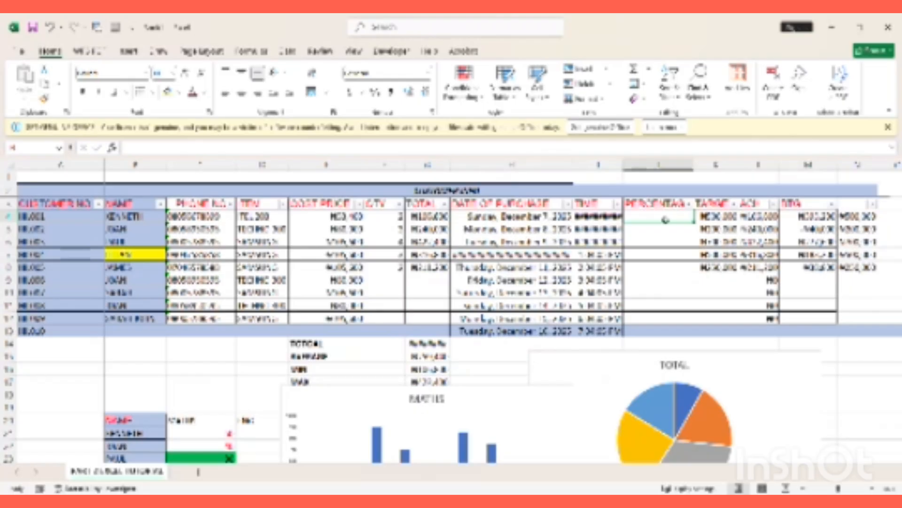
type("=")
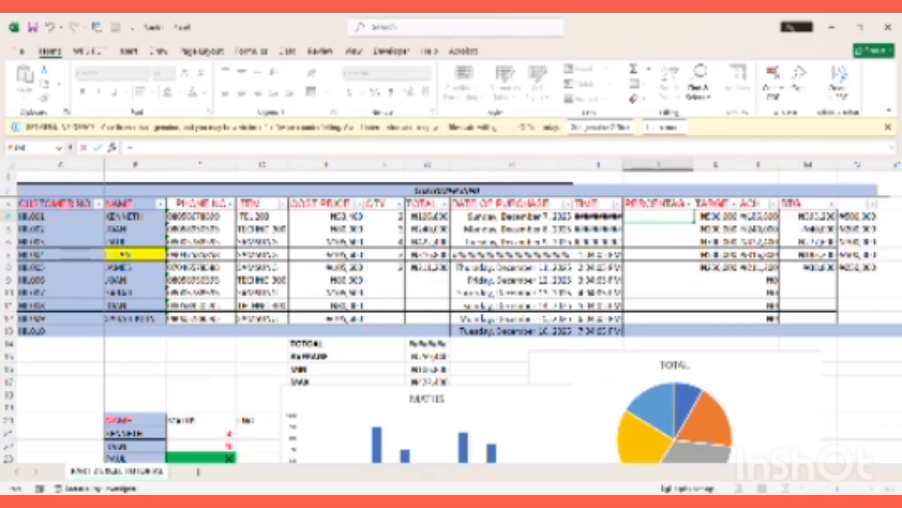
left_click(759, 216)
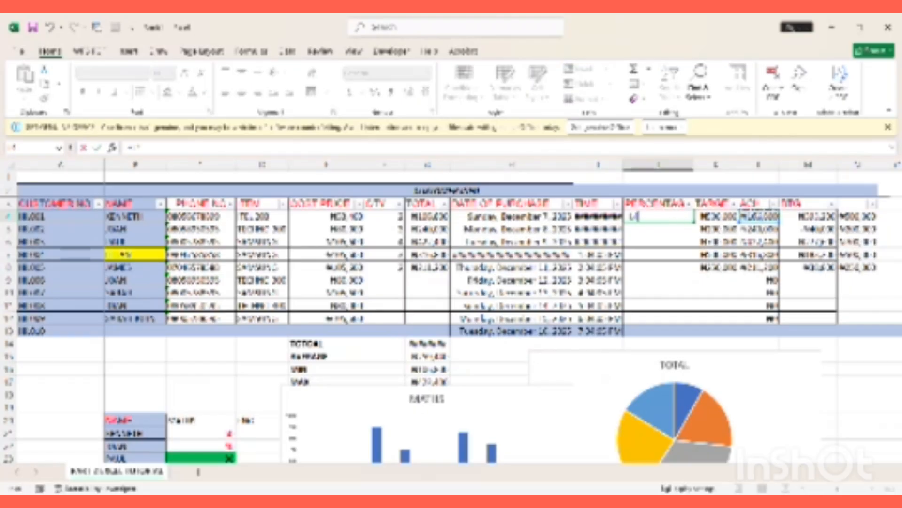
type("/")
left_click(705, 217)
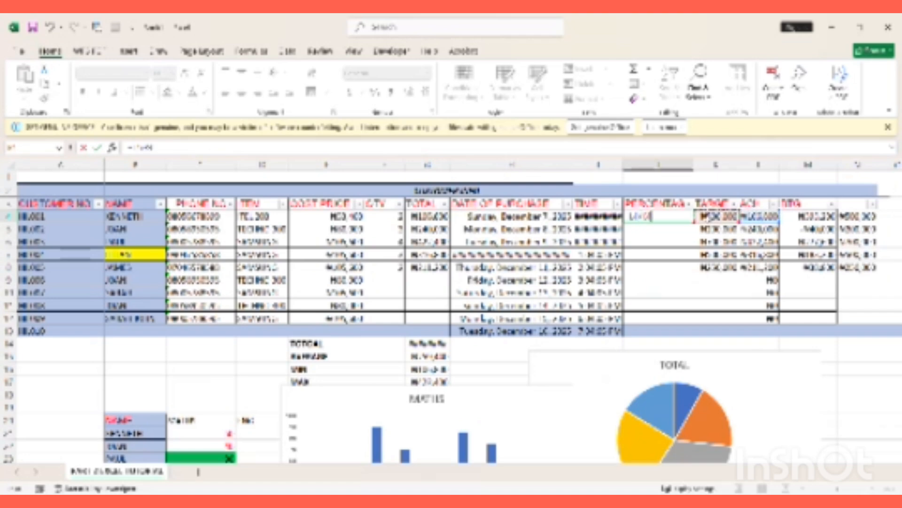
key("Return")
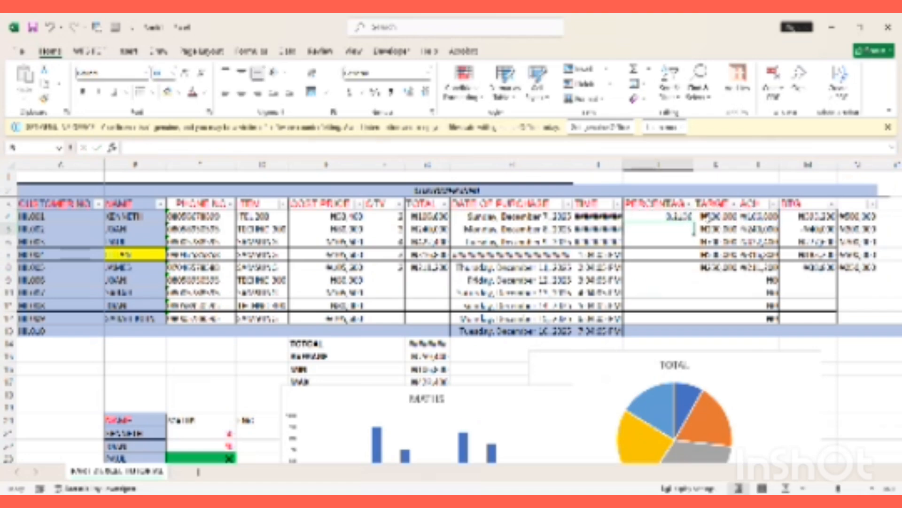
left_click(687, 218)
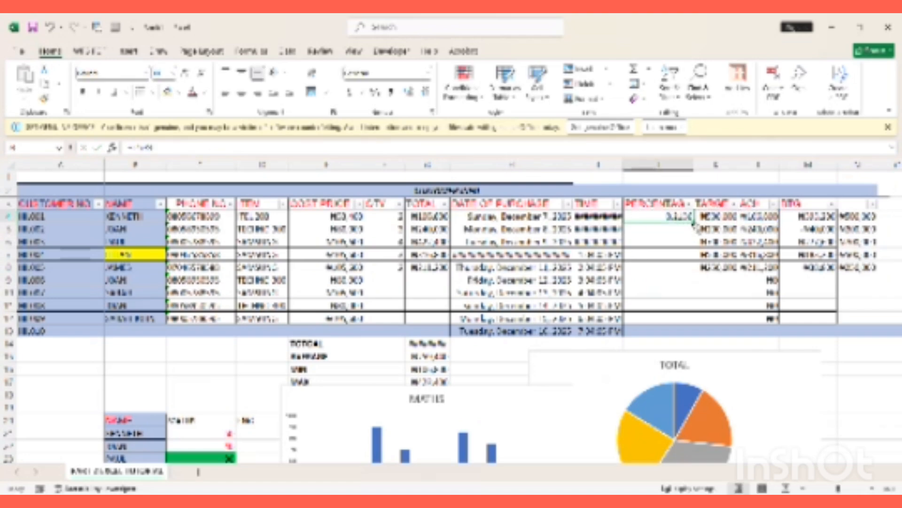
left_click_drag(694, 221, 691, 279)
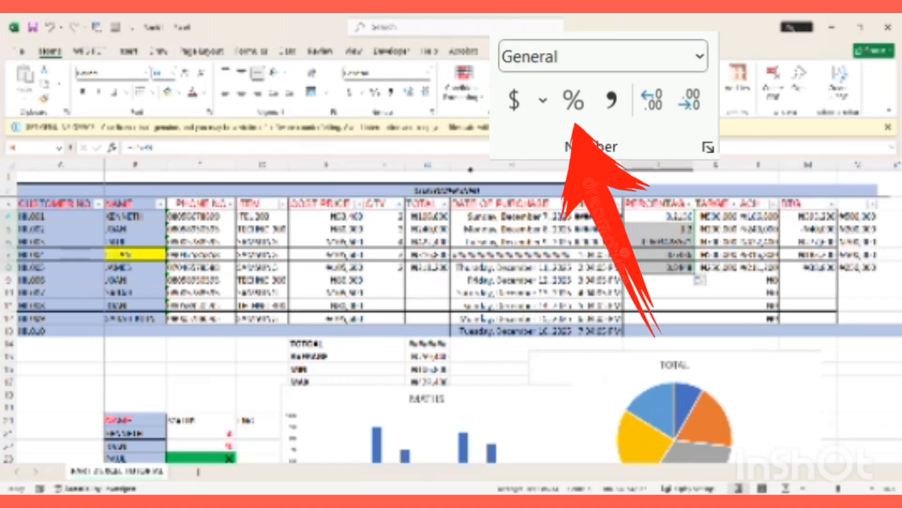
Apply Percent Style to the achievement ratios, then select the NAME column down to row 9
left_click(376, 92)
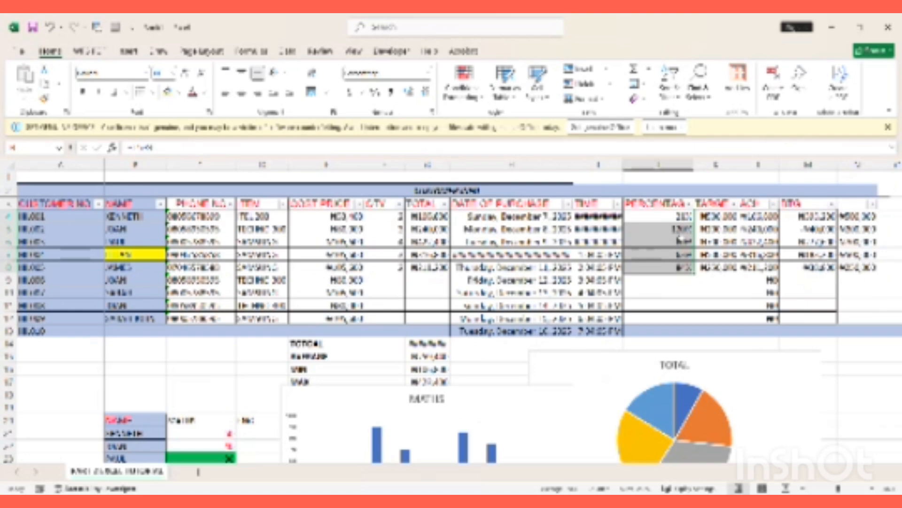
left_click(657, 289)
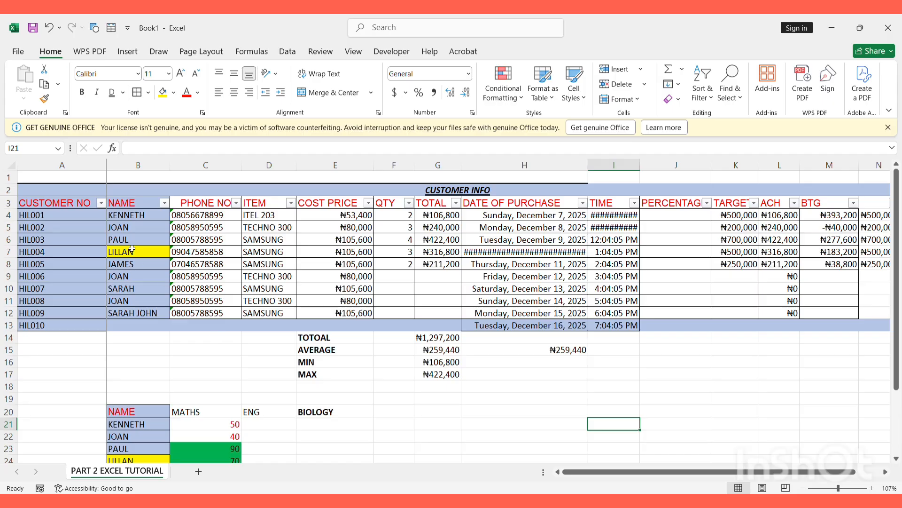
left_click(138, 201)
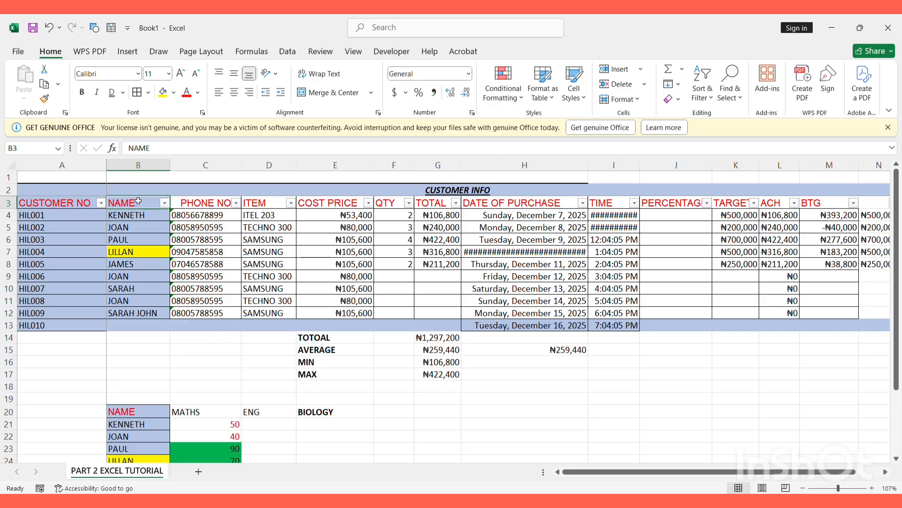
left_click_drag(138, 201, 149, 316)
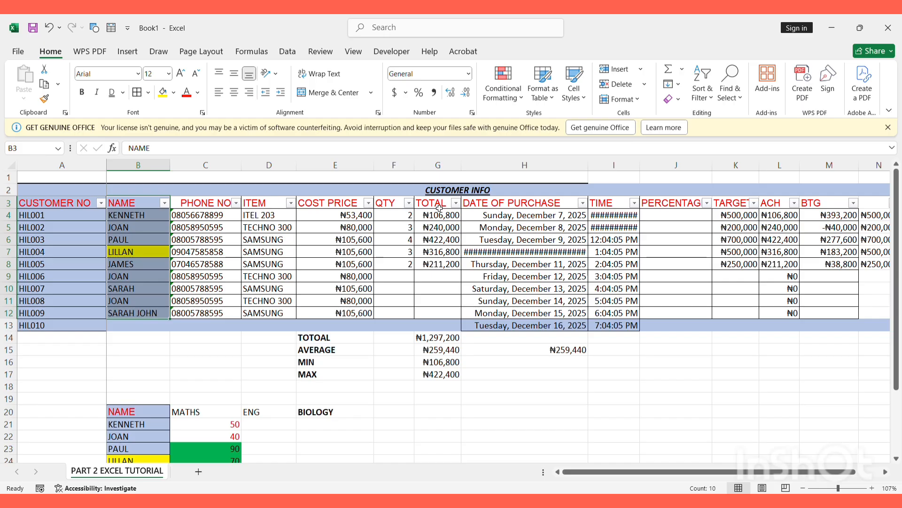
Add the TOTAL column to the name selection and insert a 2-D pie chart
left_click_drag(439, 207, 444, 327)
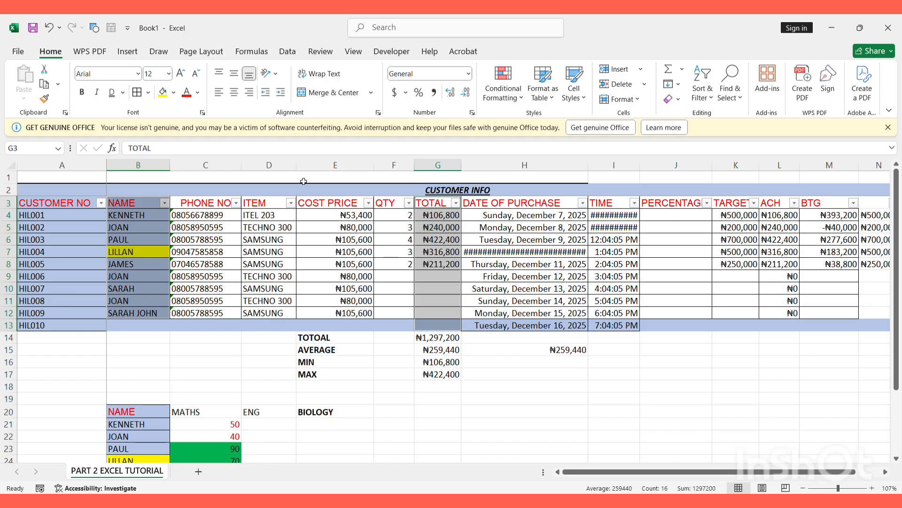
left_click(128, 53)
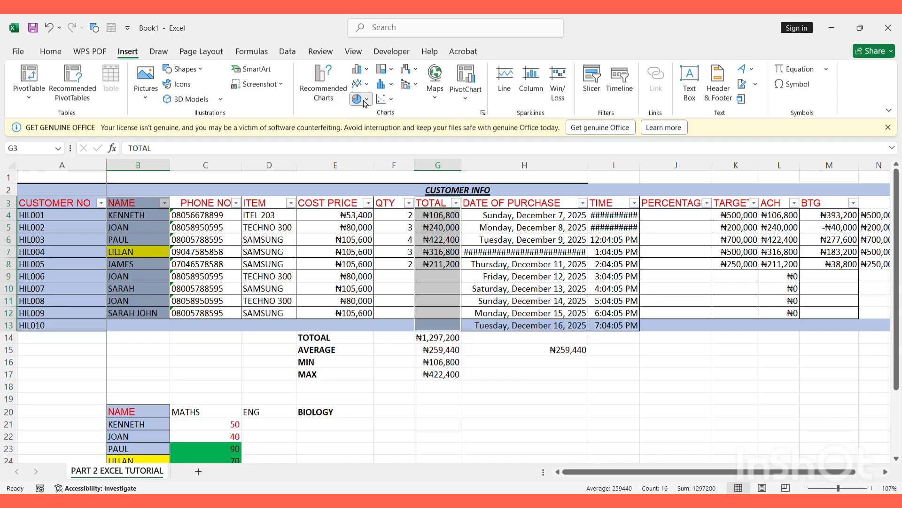
left_click(372, 149)
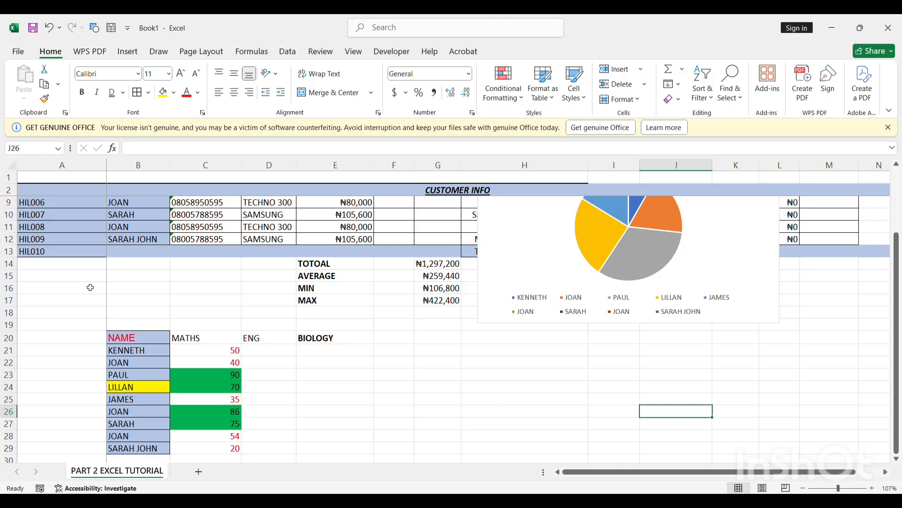
Select student names and MATHS scores (B20:C29) and create a column chart with Alt+F1
left_click_drag(144, 341, 217, 449)
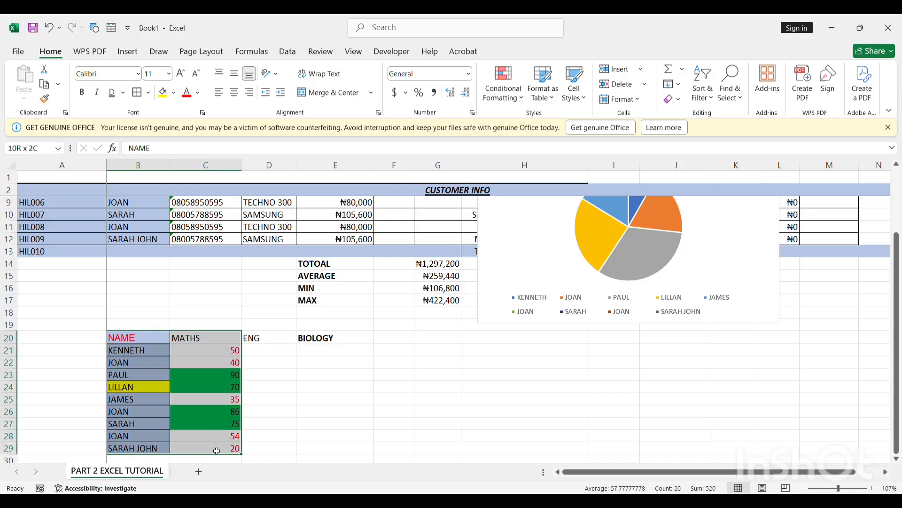
left_click(127, 52)
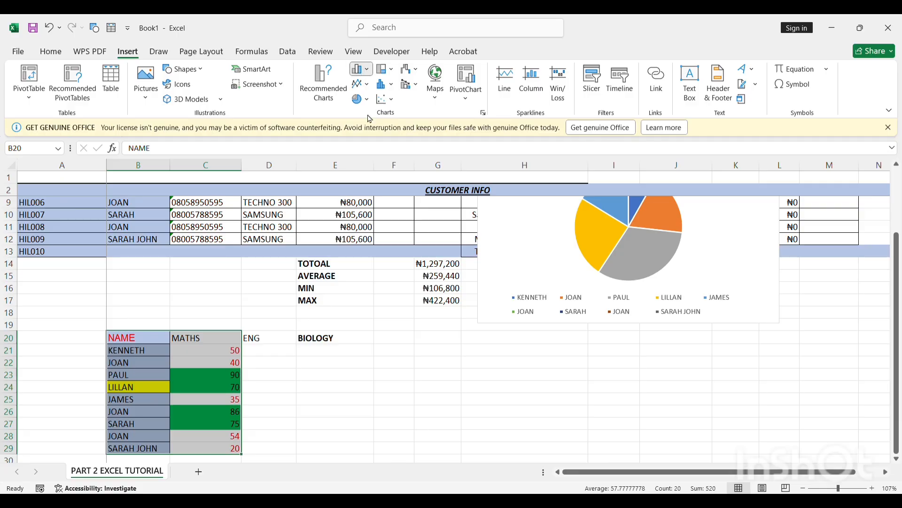
key("alt+F1")
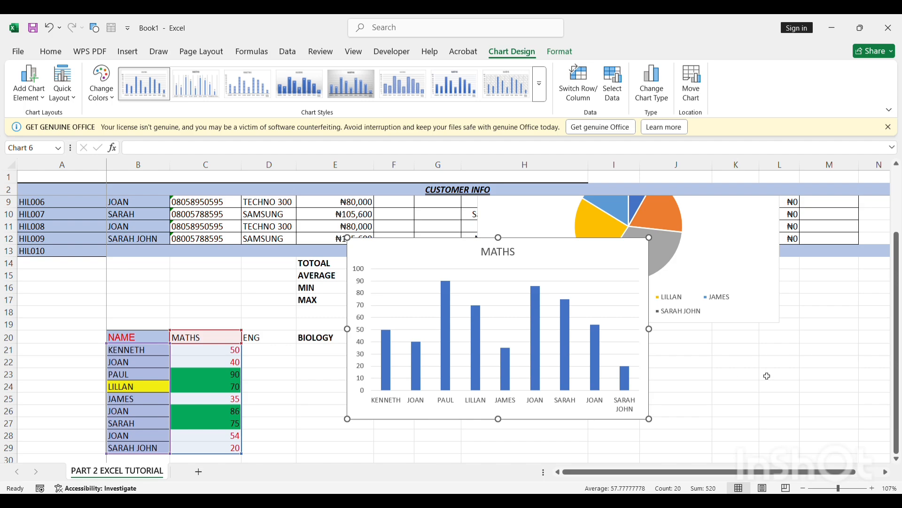
left_click(767, 375)
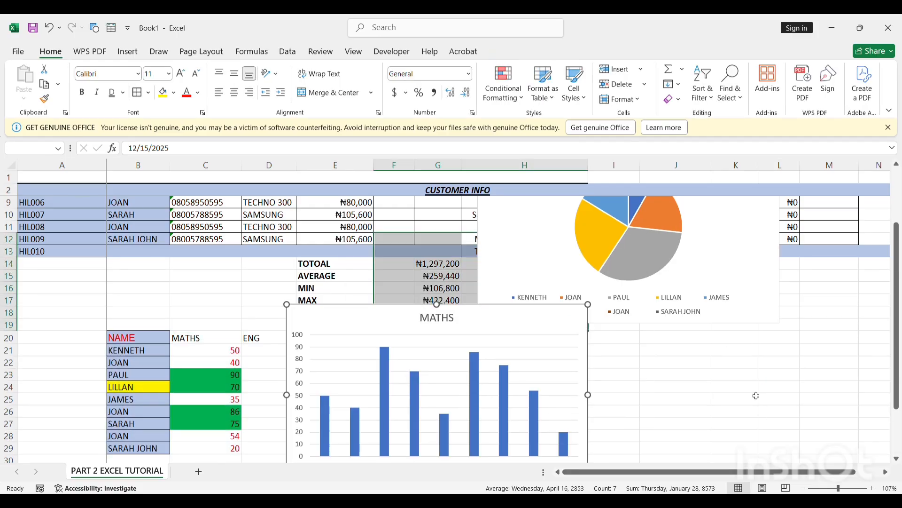
left_click(756, 393)
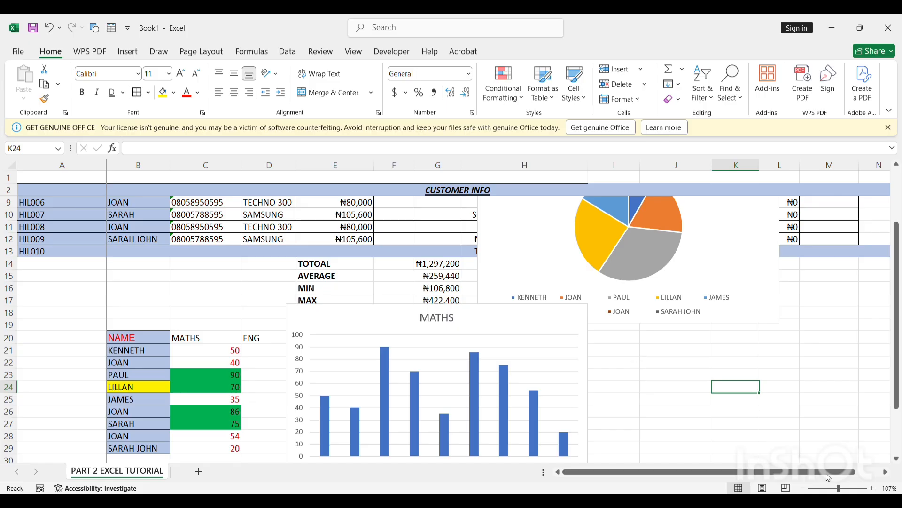
left_click(671, 378)
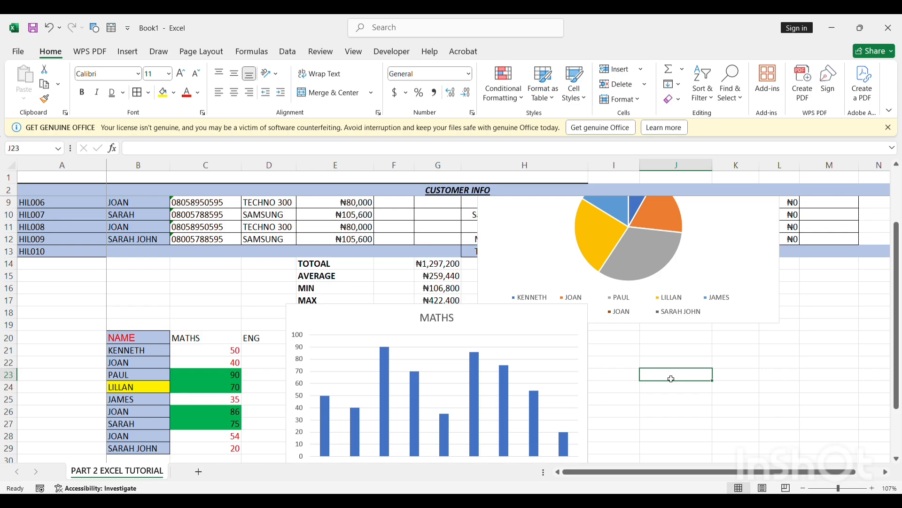
scroll(897, 214, "up", 2)
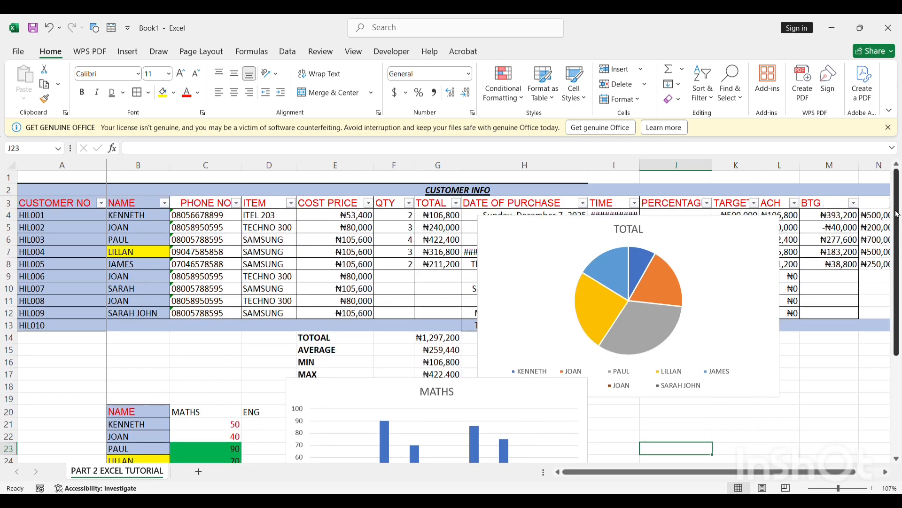
left_click(144, 220)
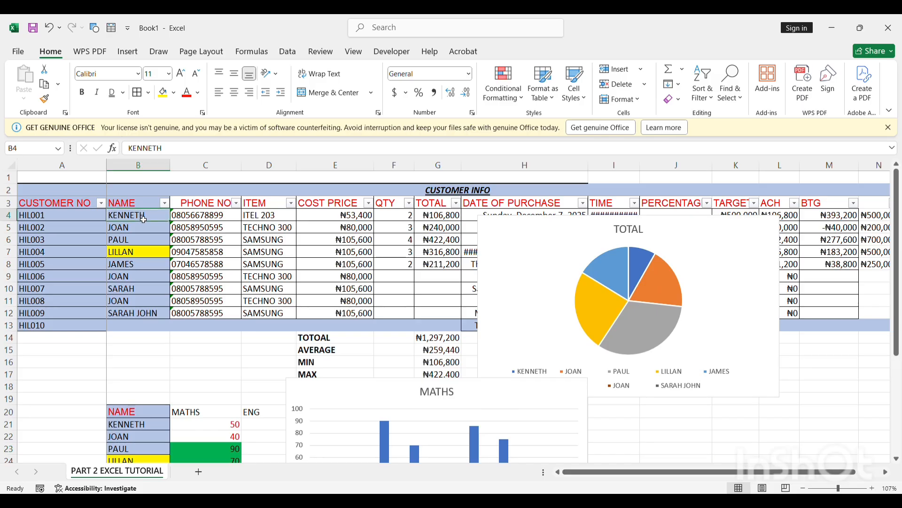
key("ctrl+Down")
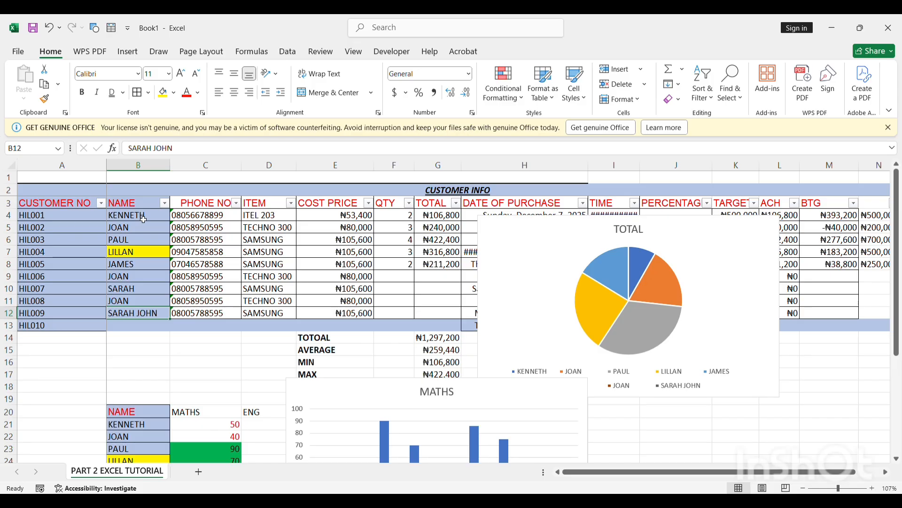
key("ctrl+Up")
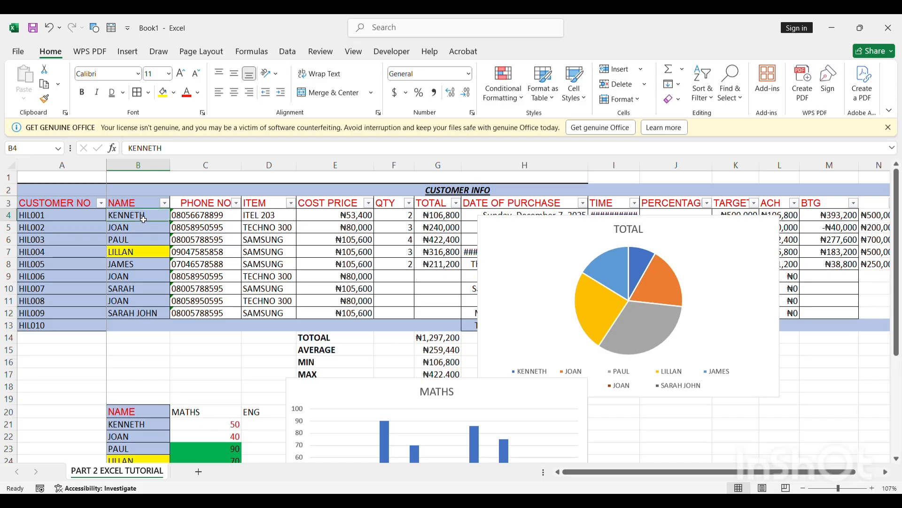
key("ctrl+shift+Down")
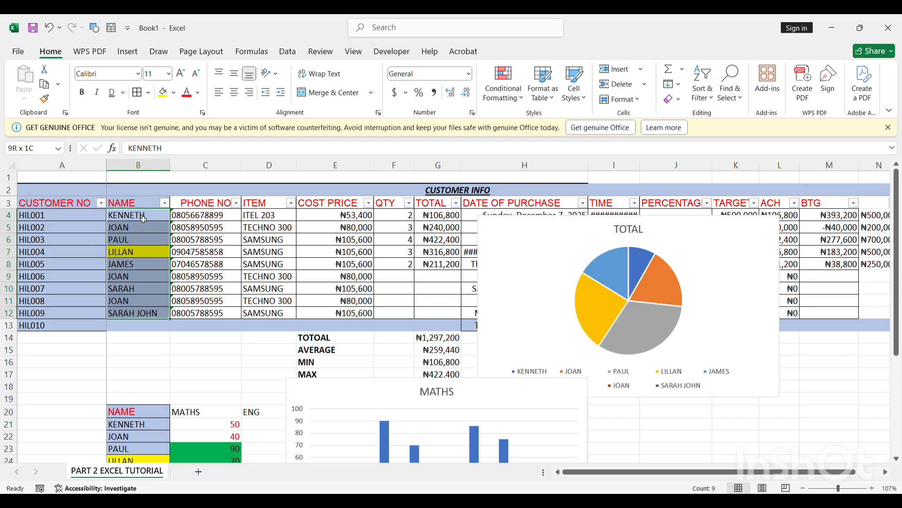
left_click(205, 218)
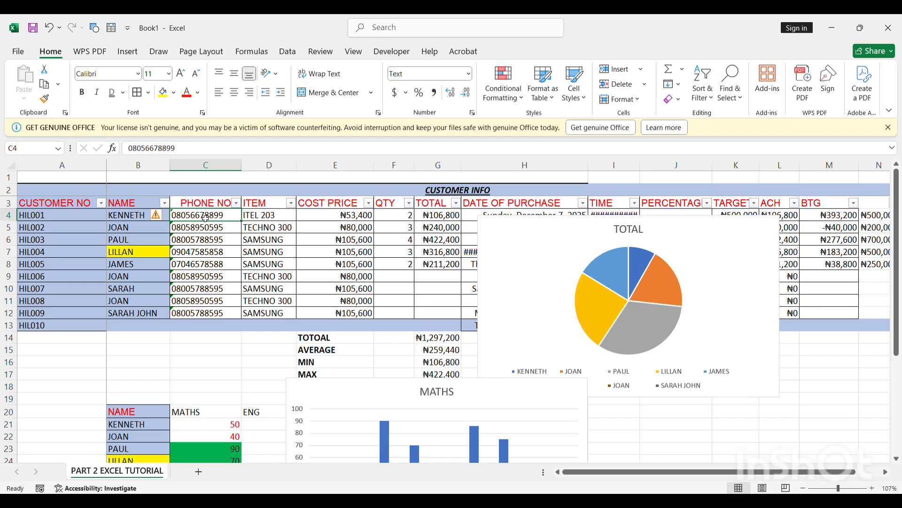
key("ctrl+shift+Down")
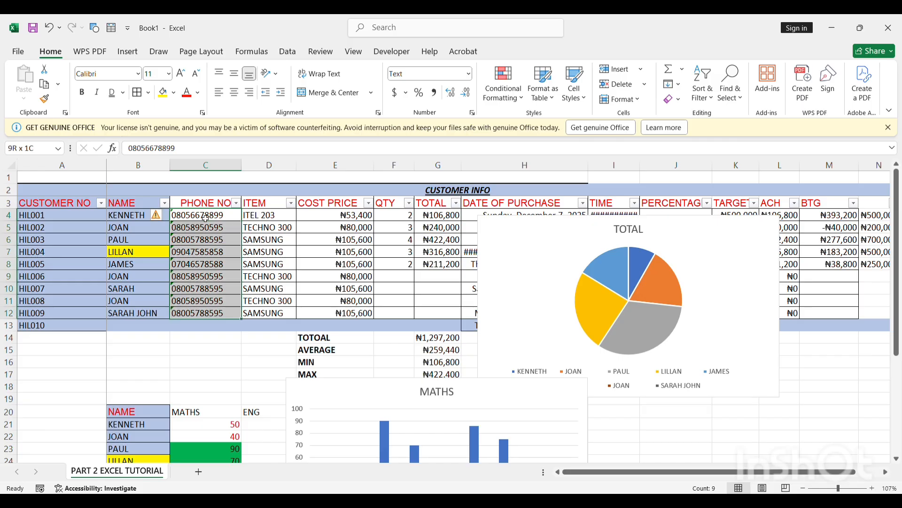
left_click(235, 378)
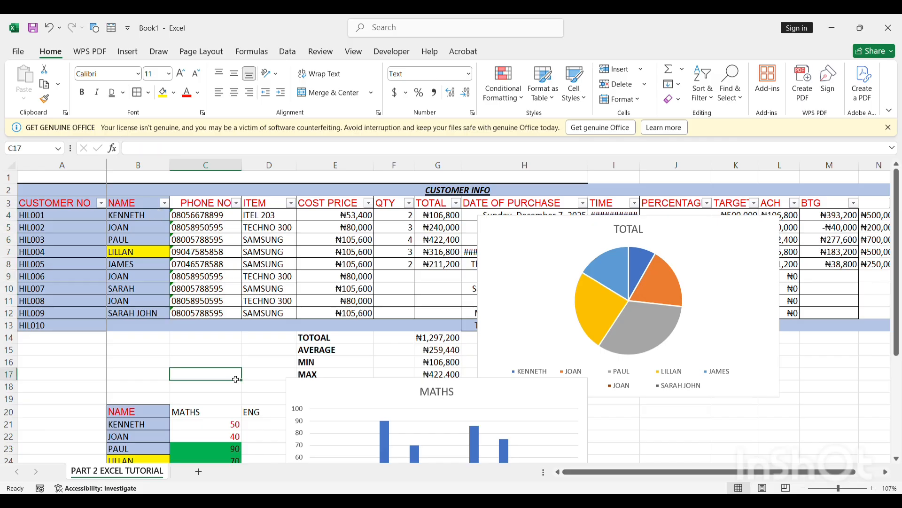